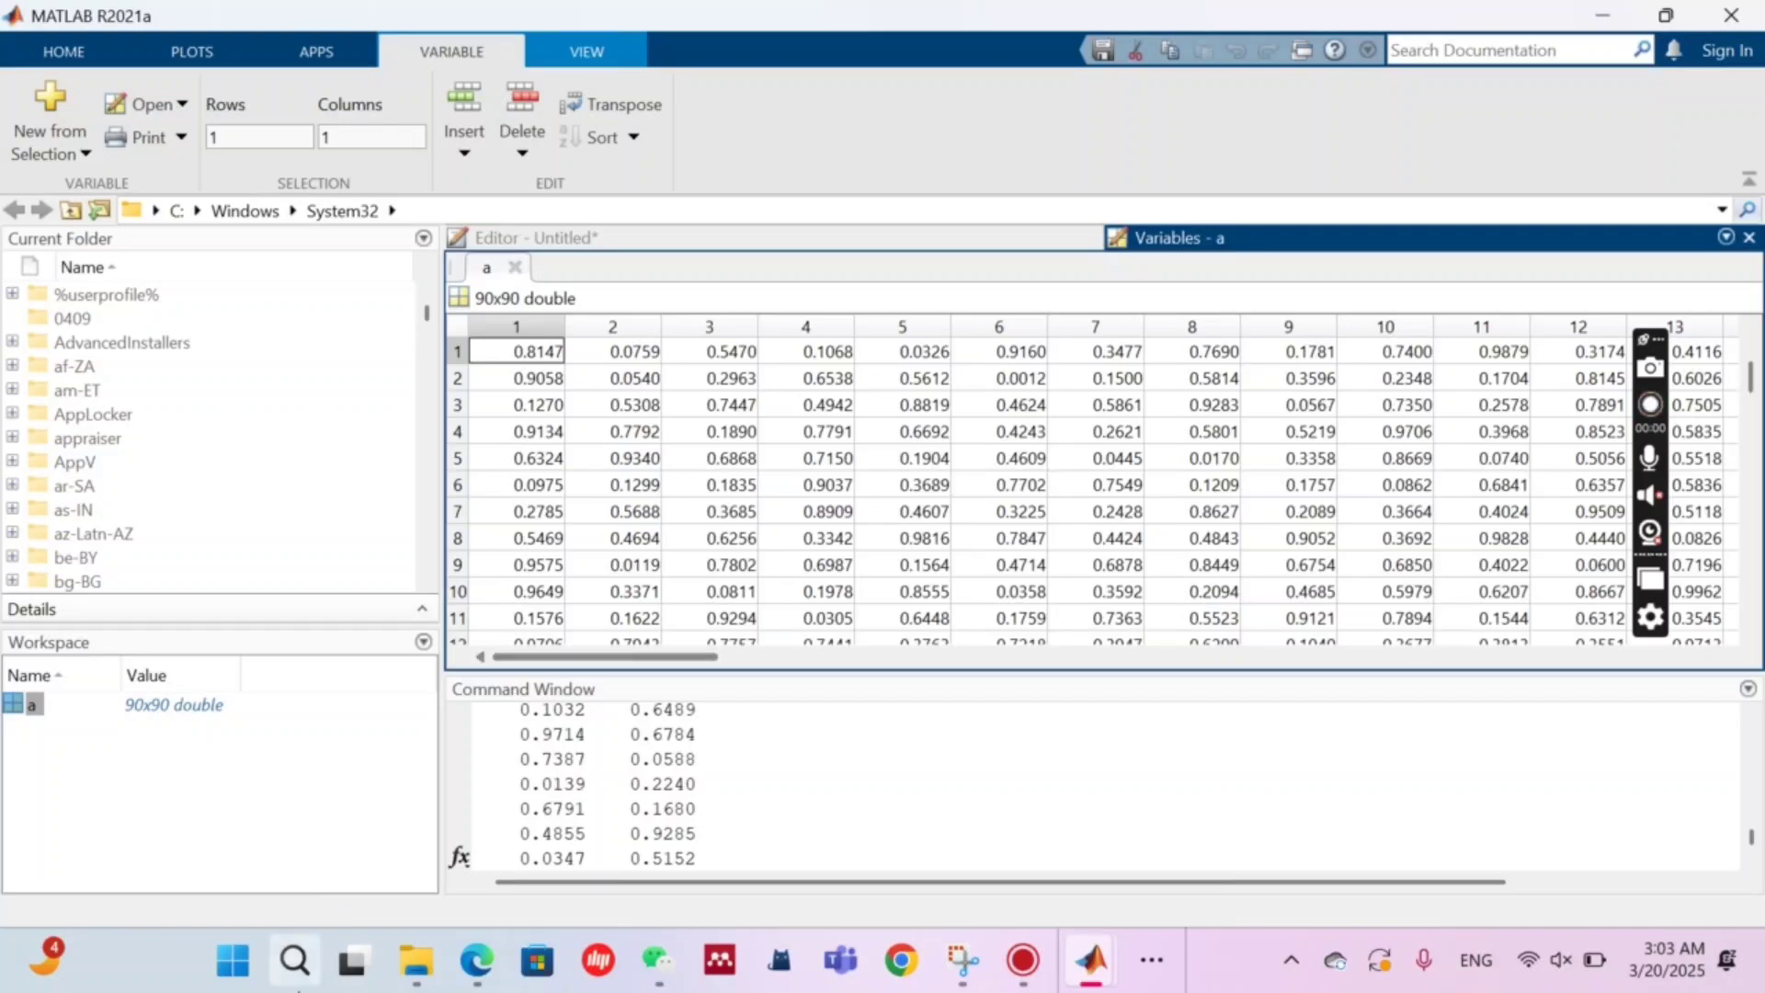
Step: Search the system for Notepad and launch it
{"action": "left_click", "coordinate": [294, 960]}
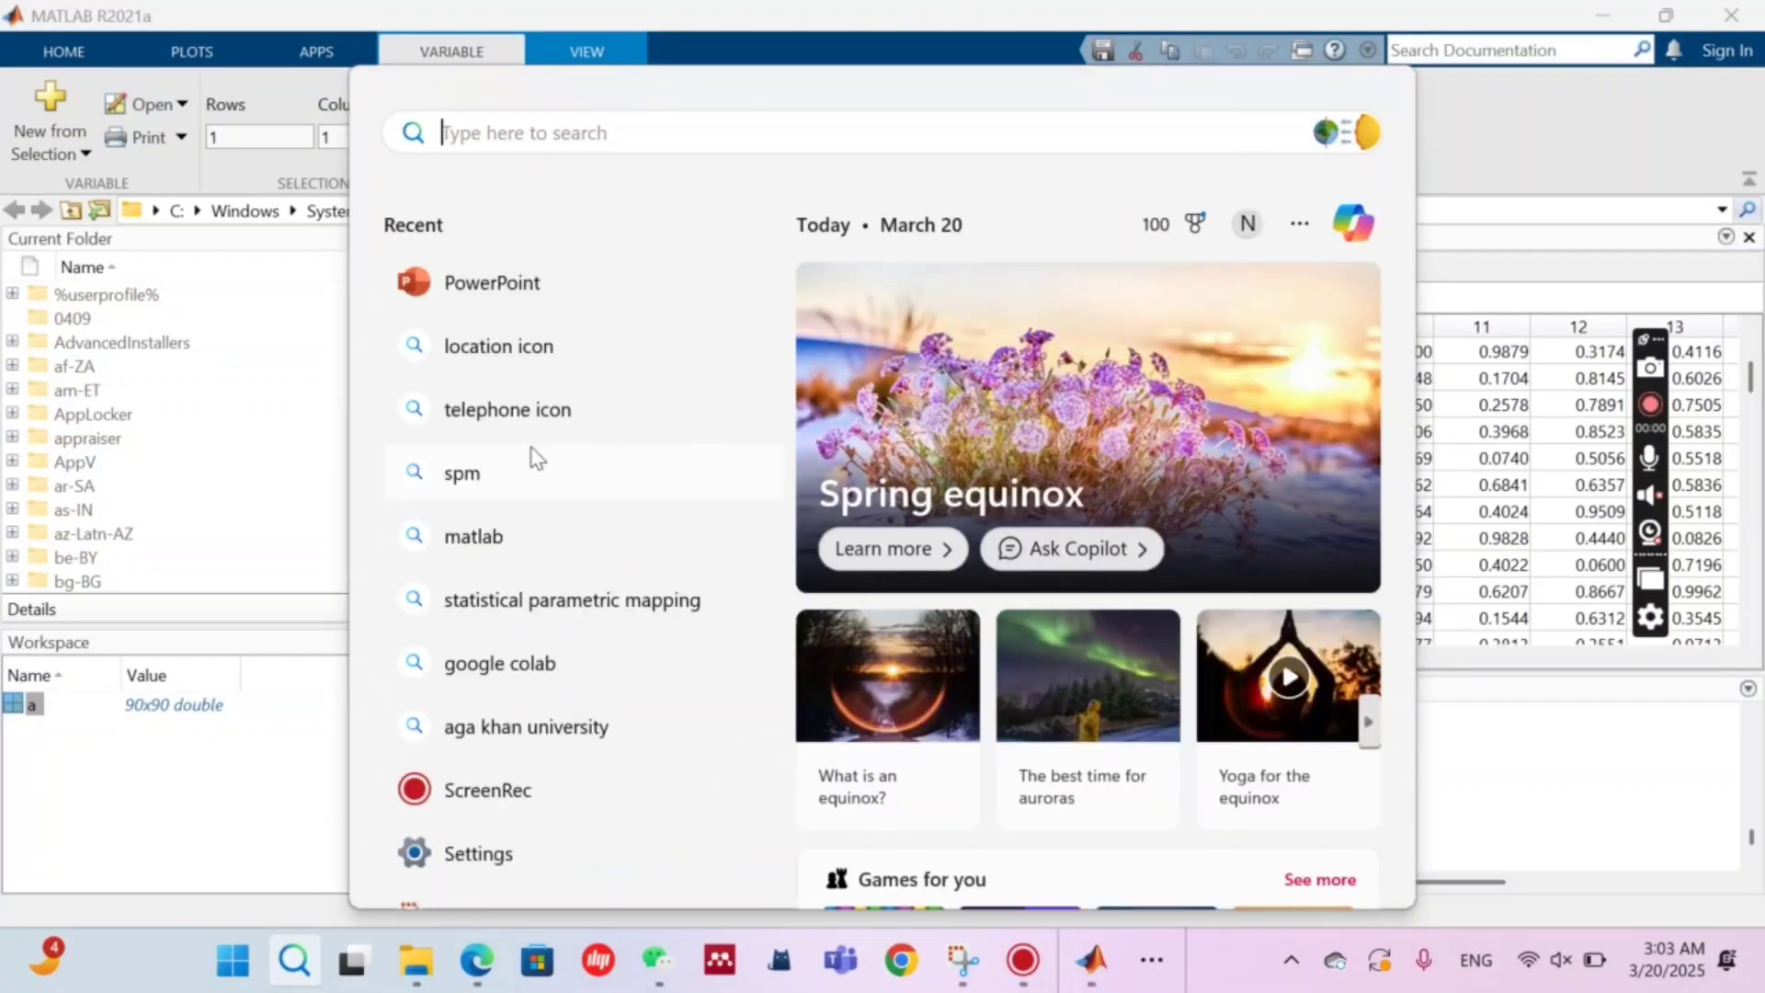
{"action": "type", "text": "not"}
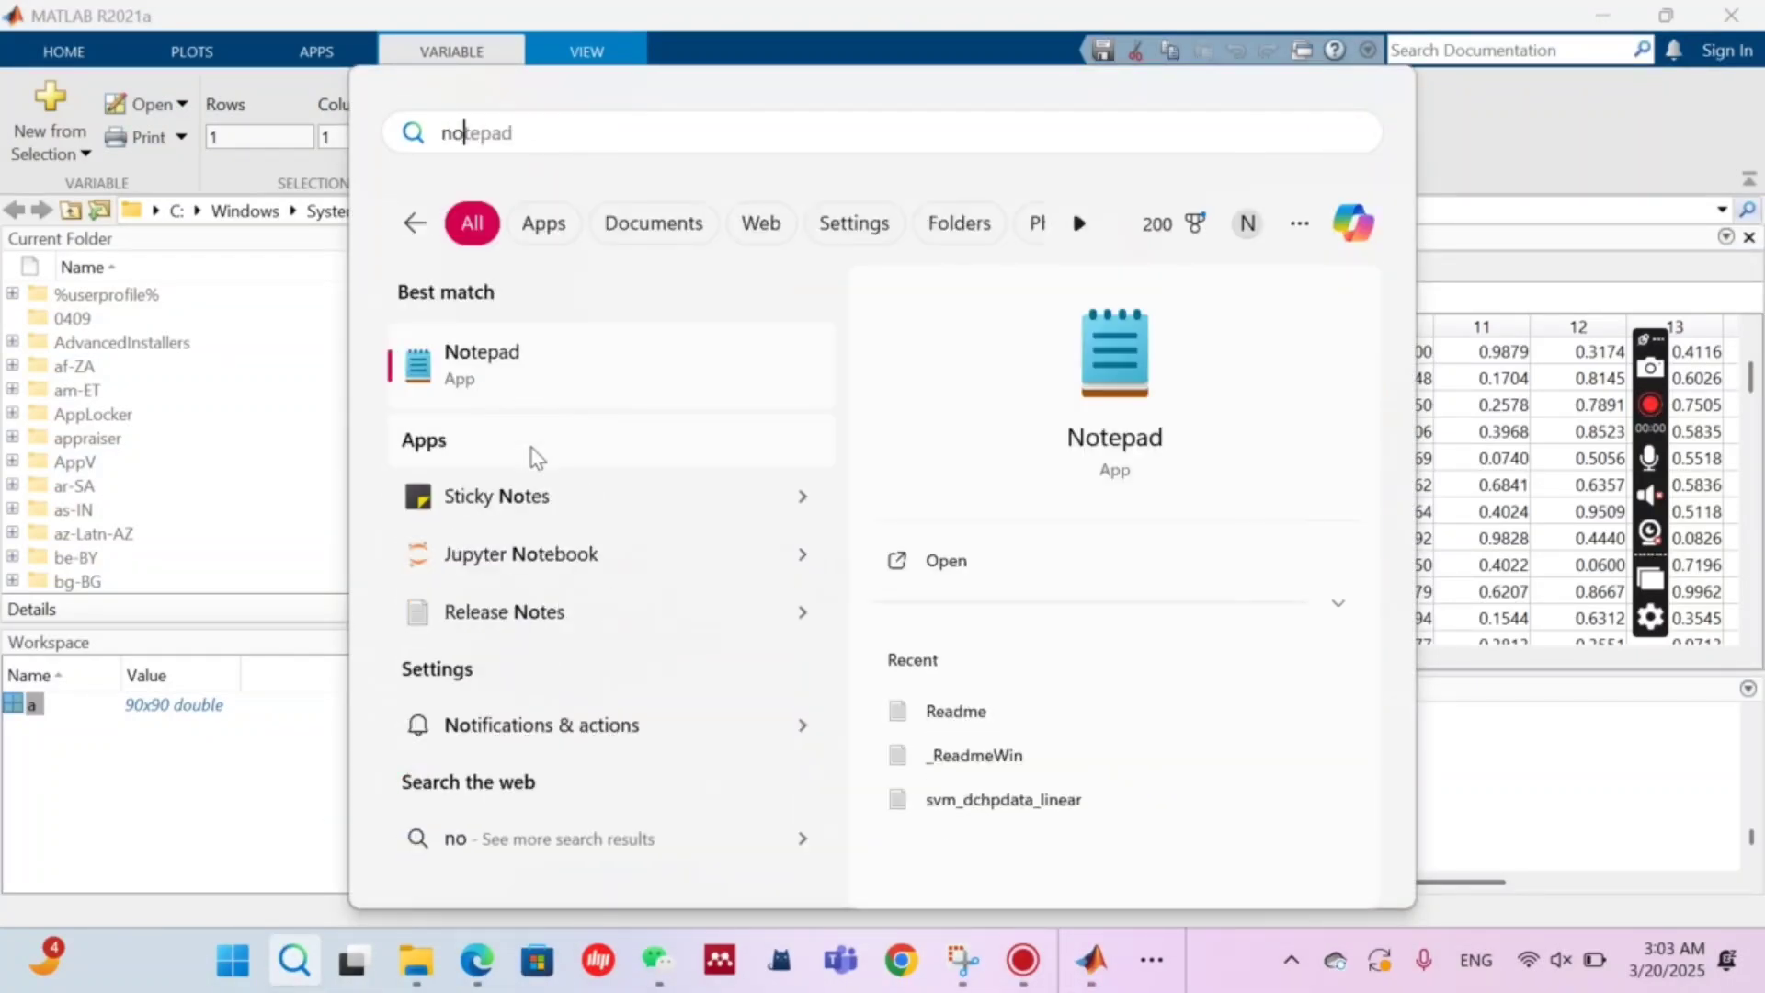
{"action": "left_click", "coordinate": [631, 381]}
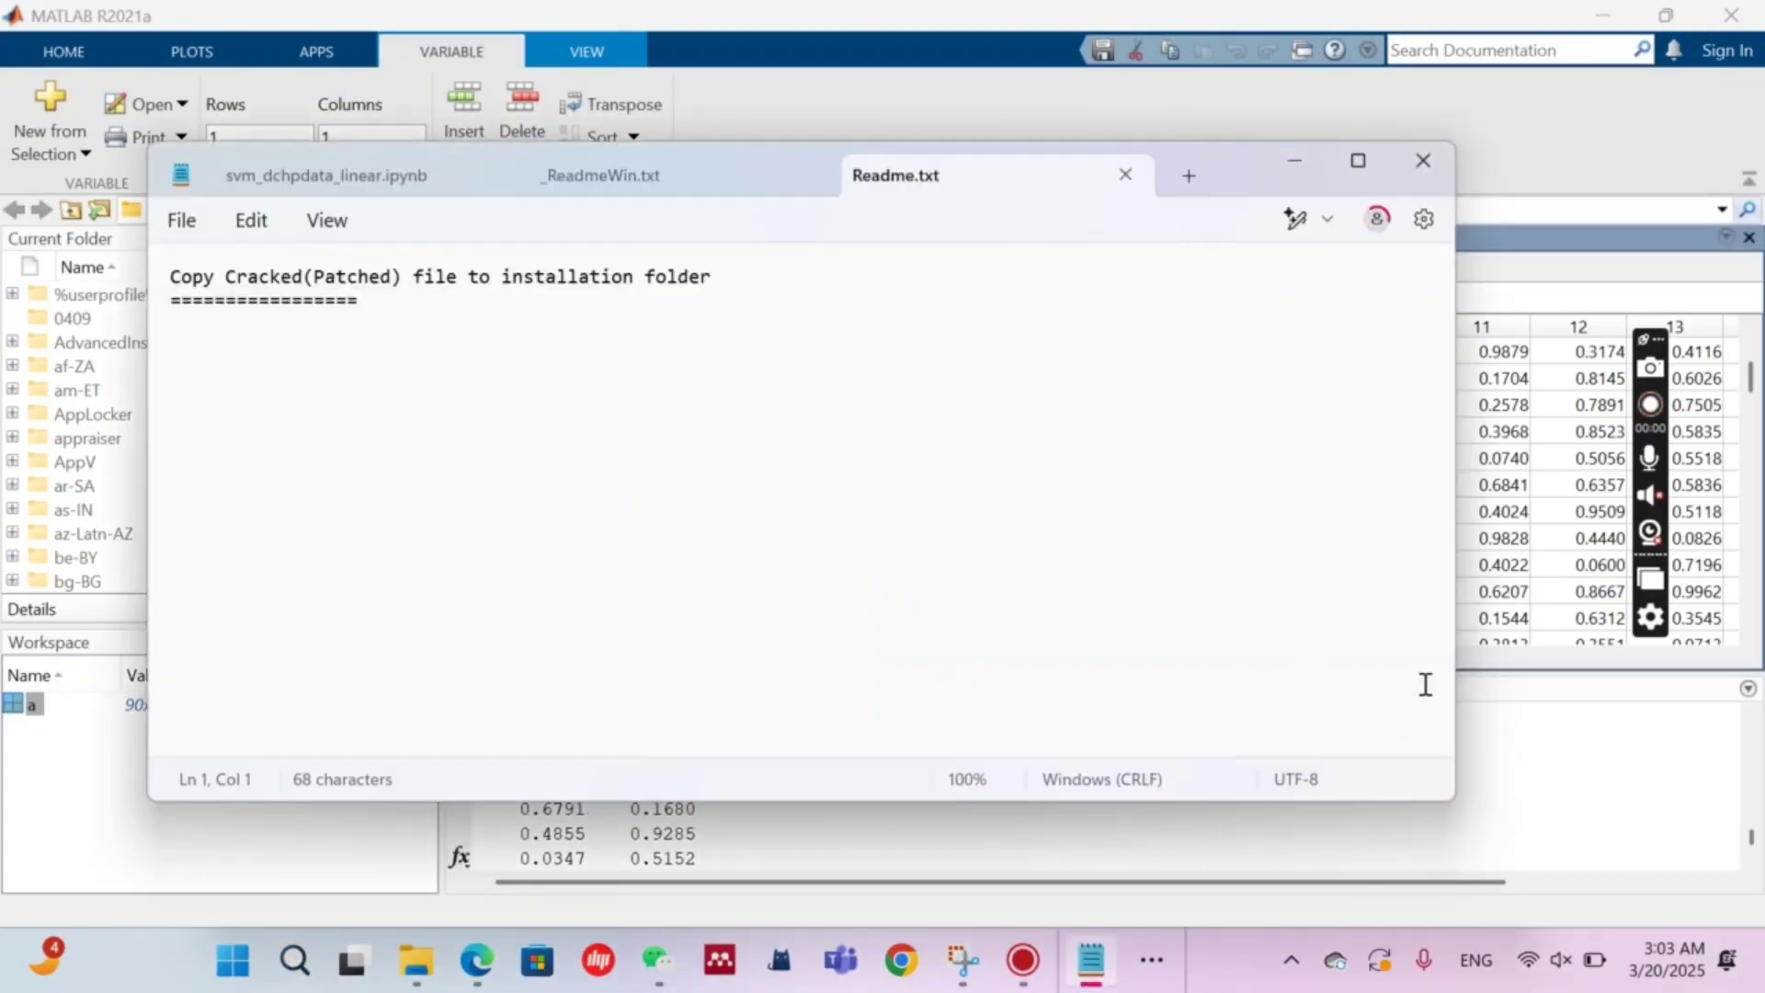
Step: Copy all values of matrix a in MATLAB and paste them into a new, empty Notepad document
{"action": "left_click", "coordinate": [1573, 596]}
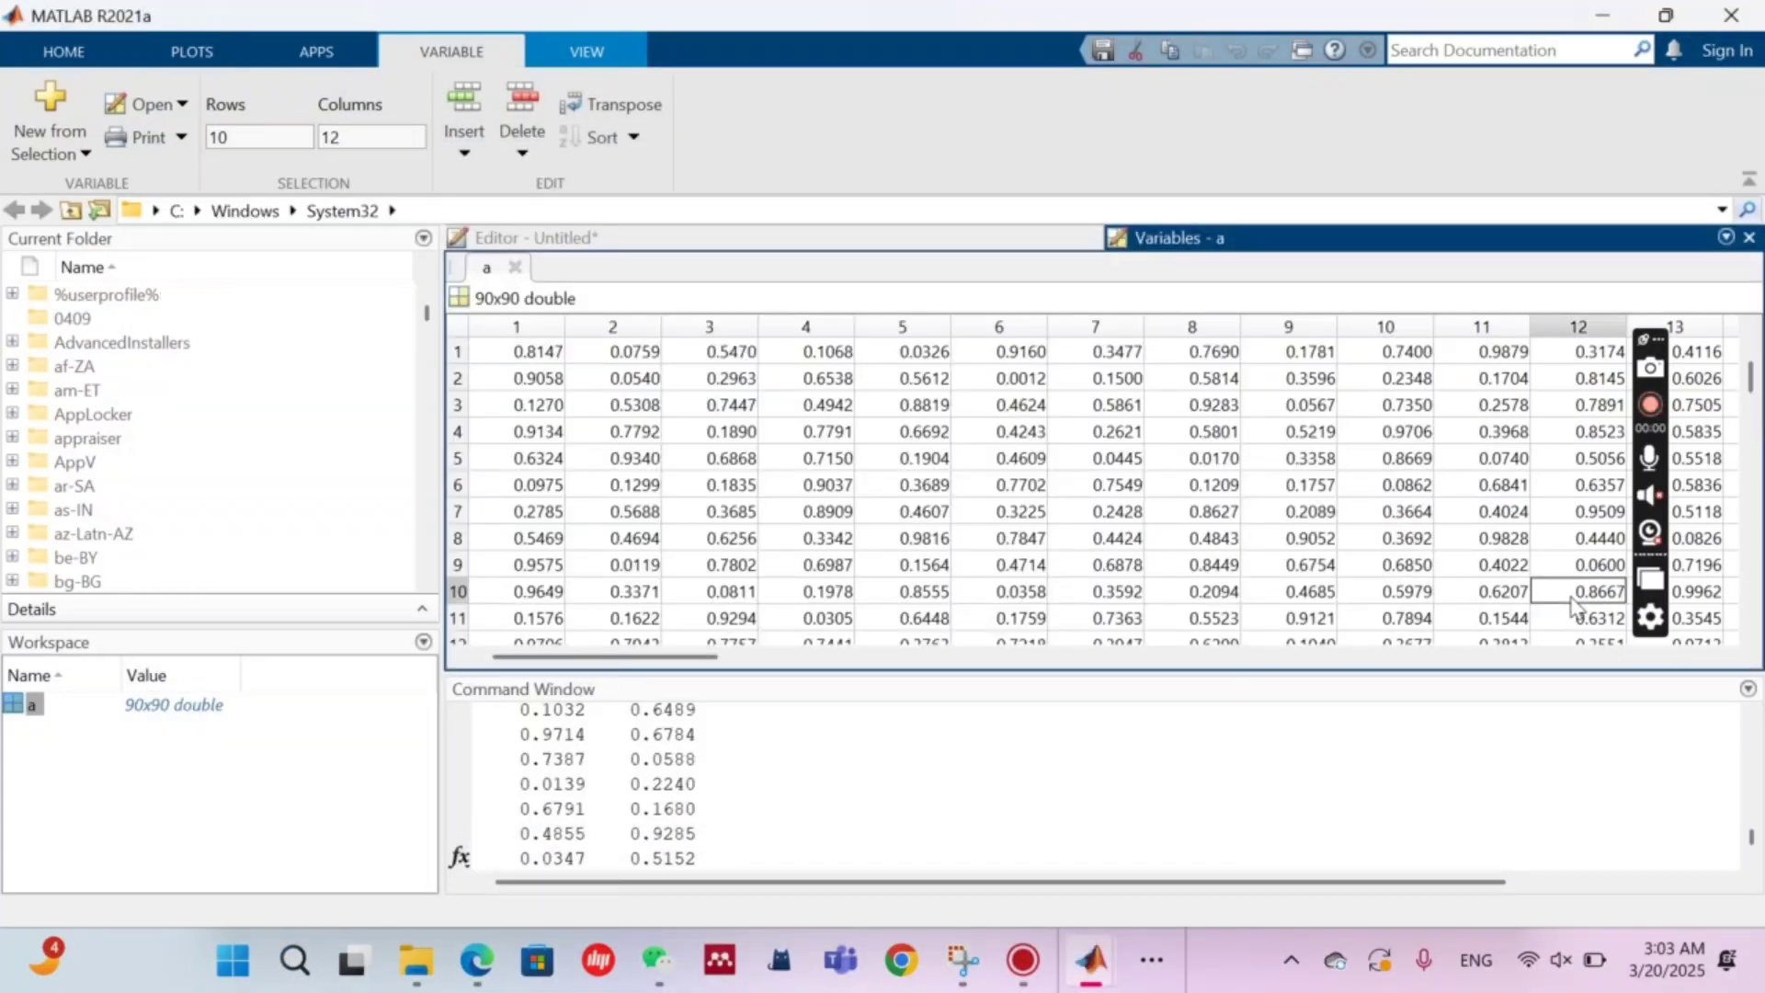
{"action": "key", "text": "ctrl+a"}
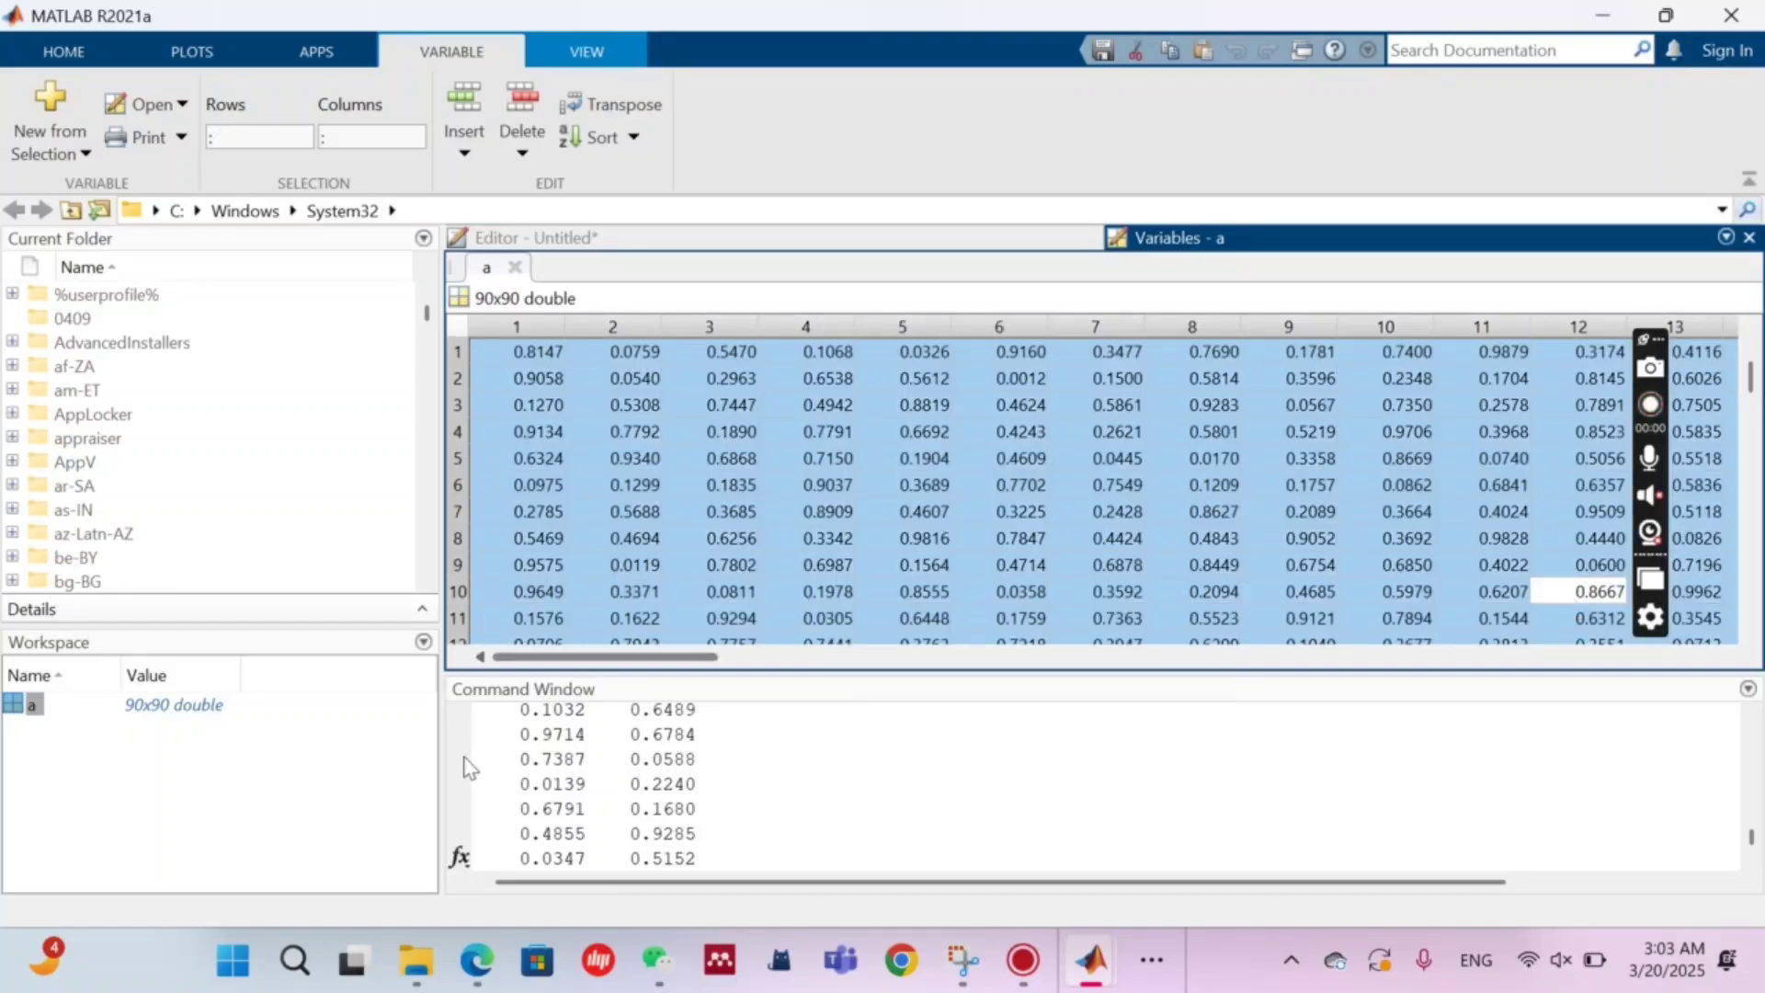
{"action": "mouse_move", "coordinate": [435, 966]}
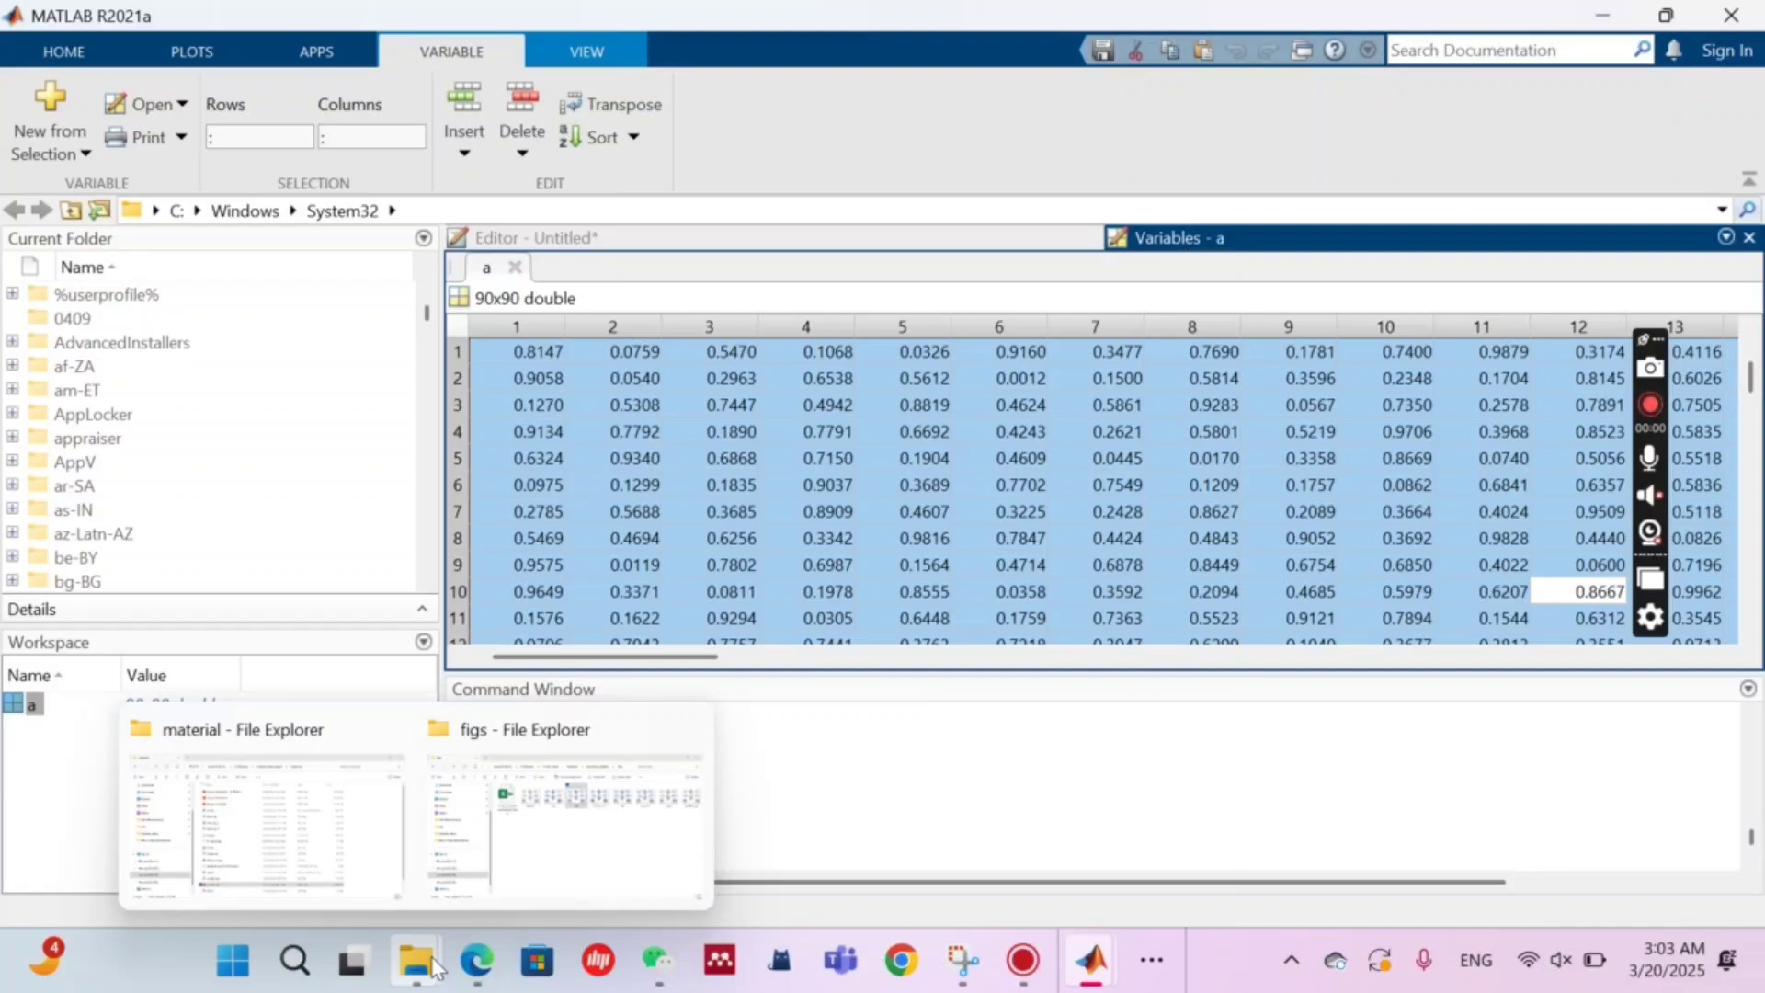
{"action": "left_click", "coordinate": [1152, 960]}
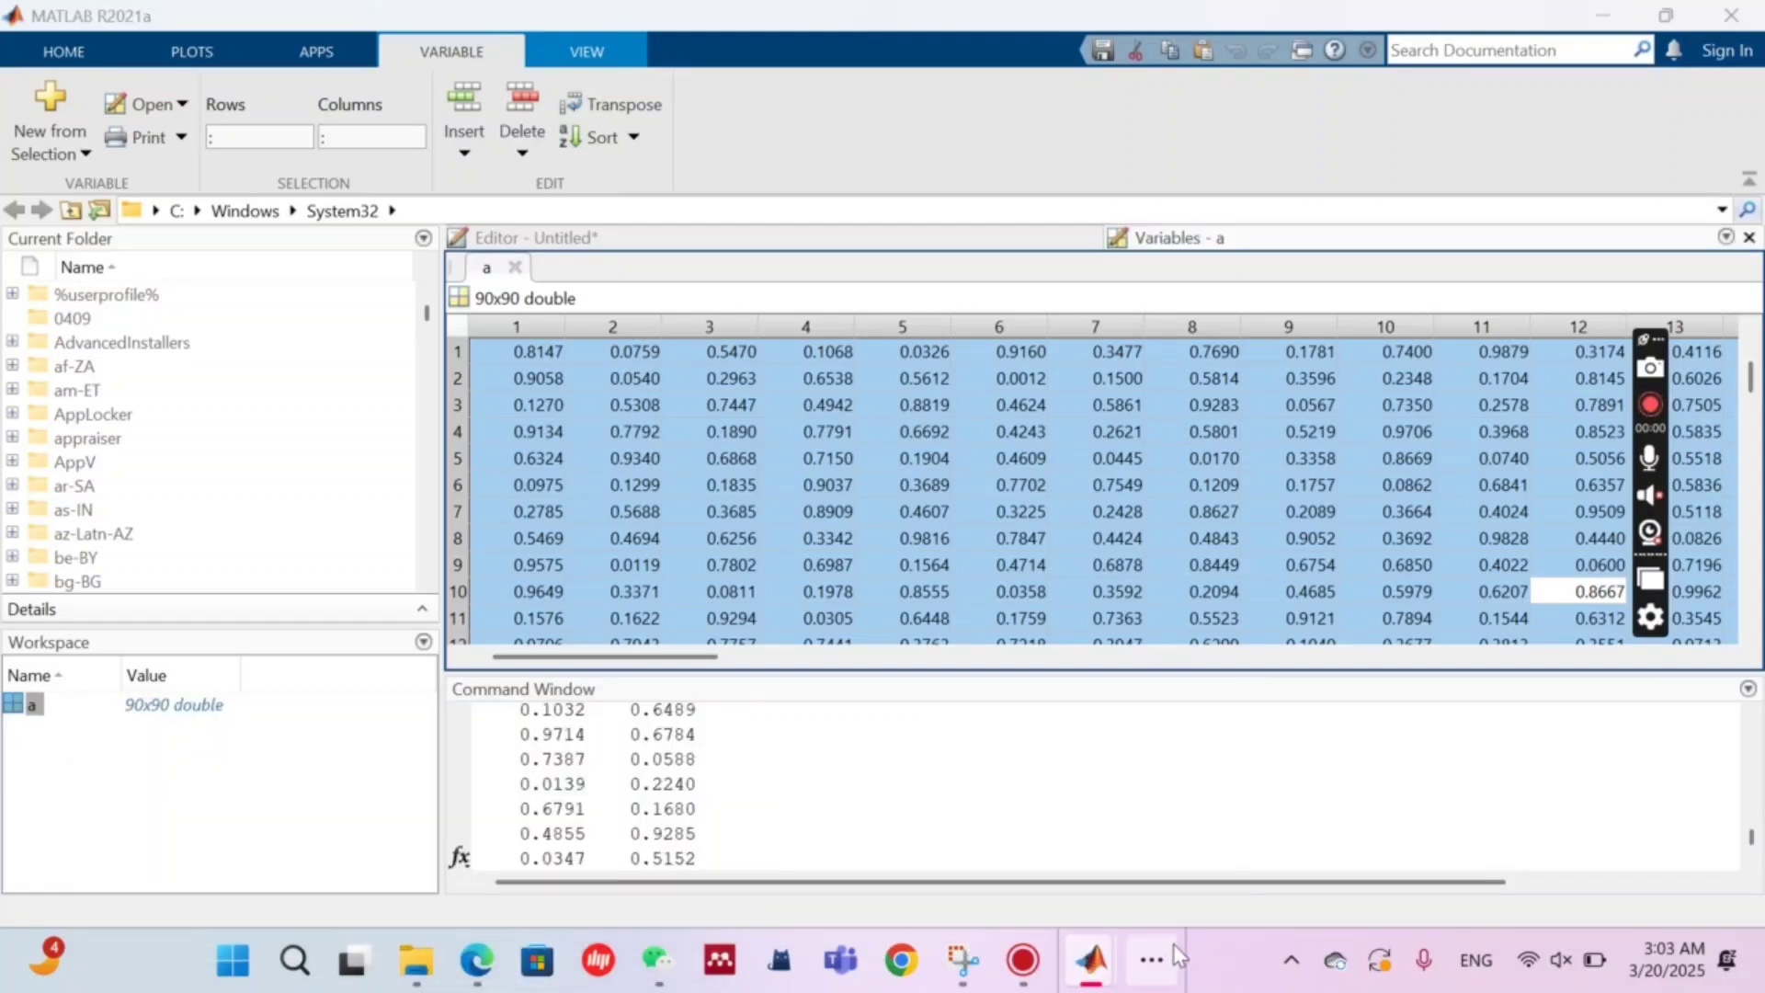
{"action": "left_click", "coordinate": [1278, 874]}
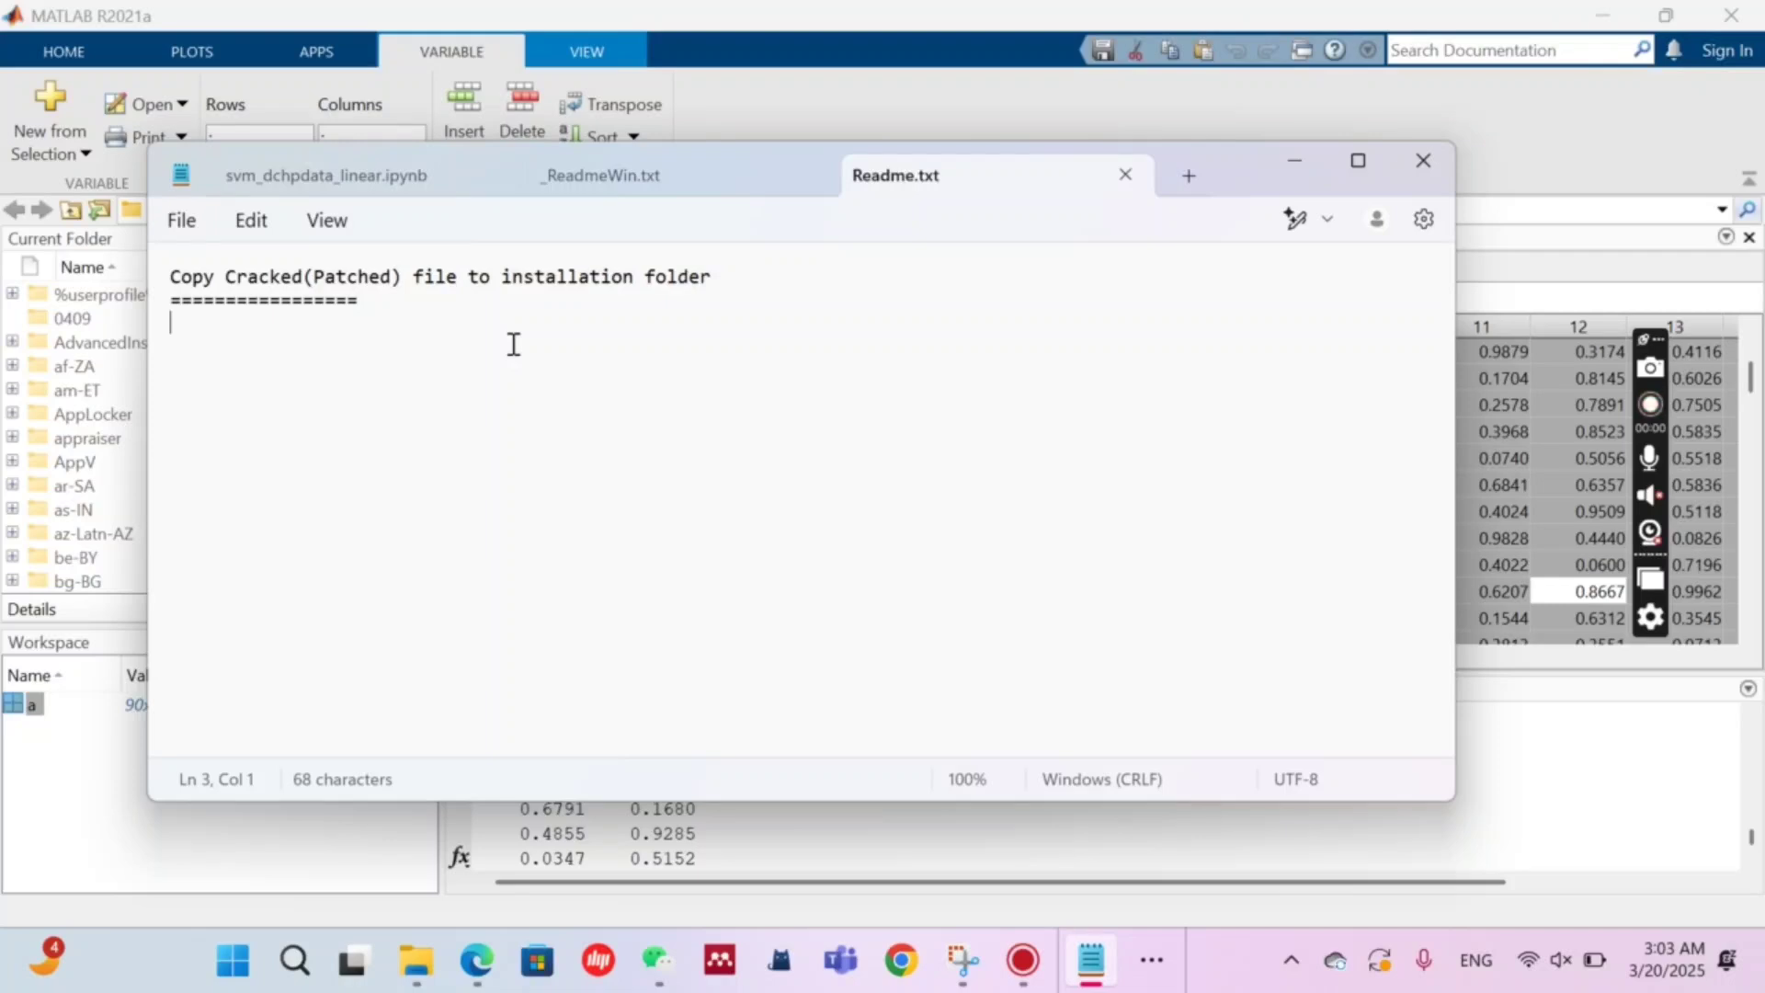
{"action": "left_click", "coordinate": [1191, 177]}
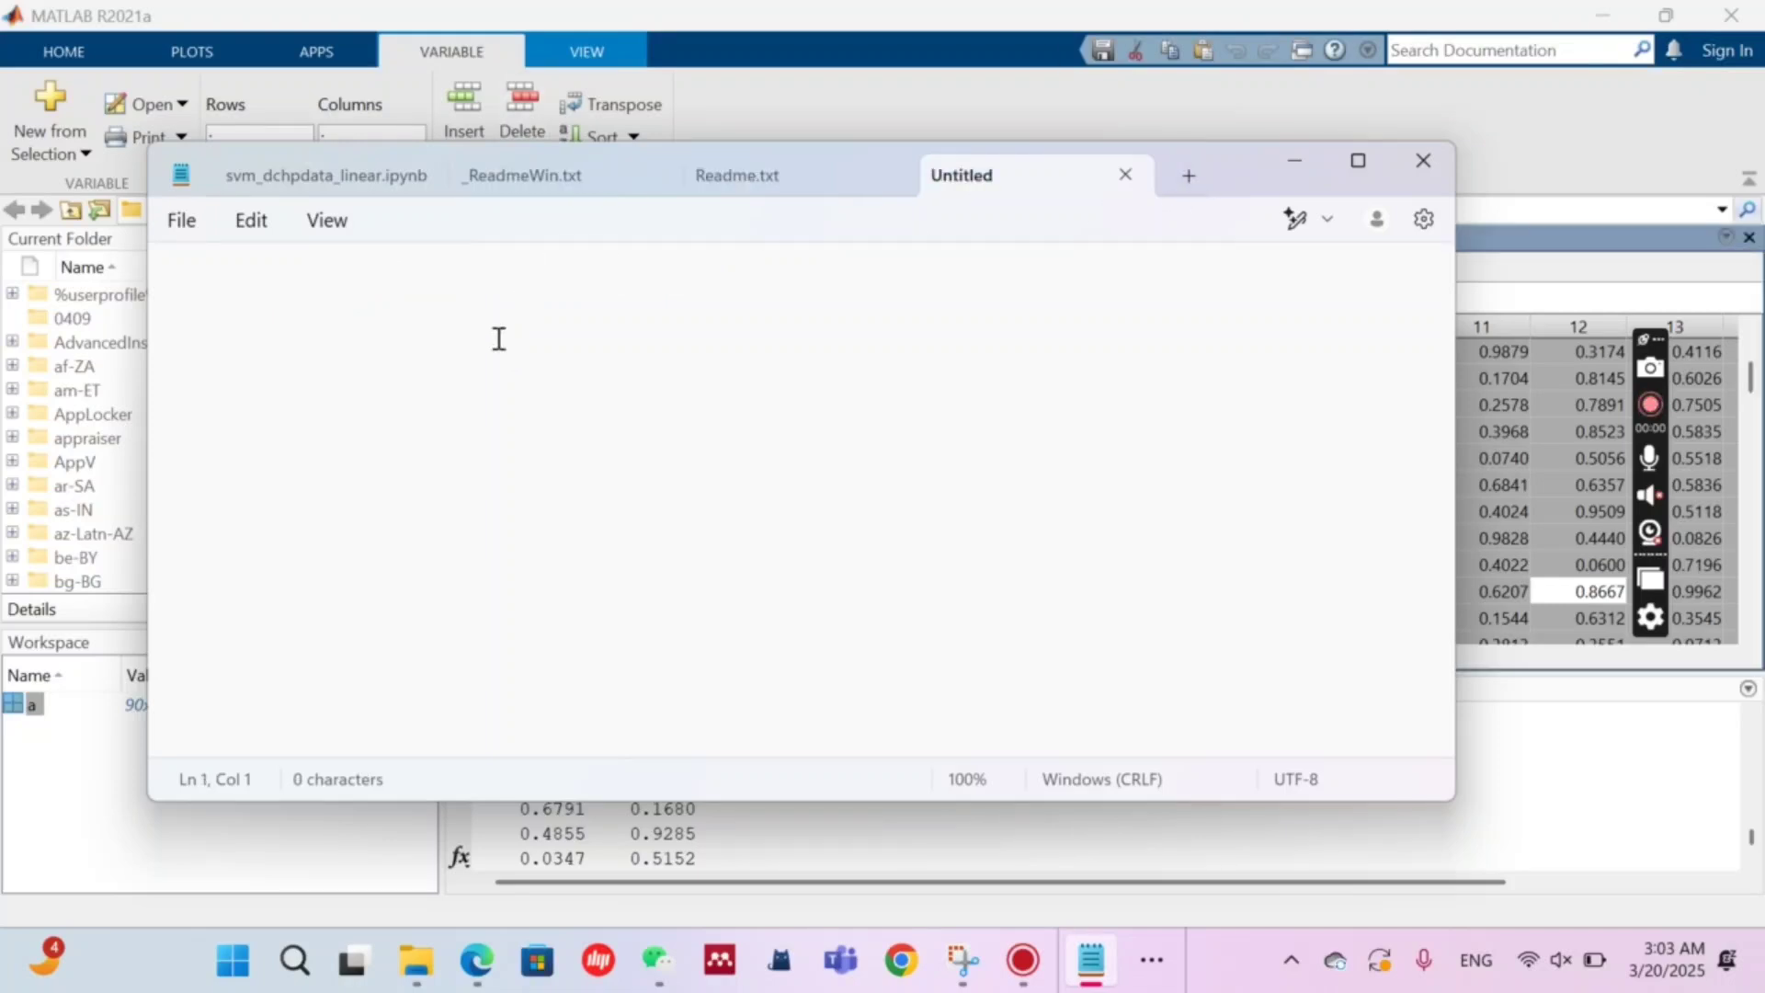
{"action": "key", "text": "ctrl+v"}
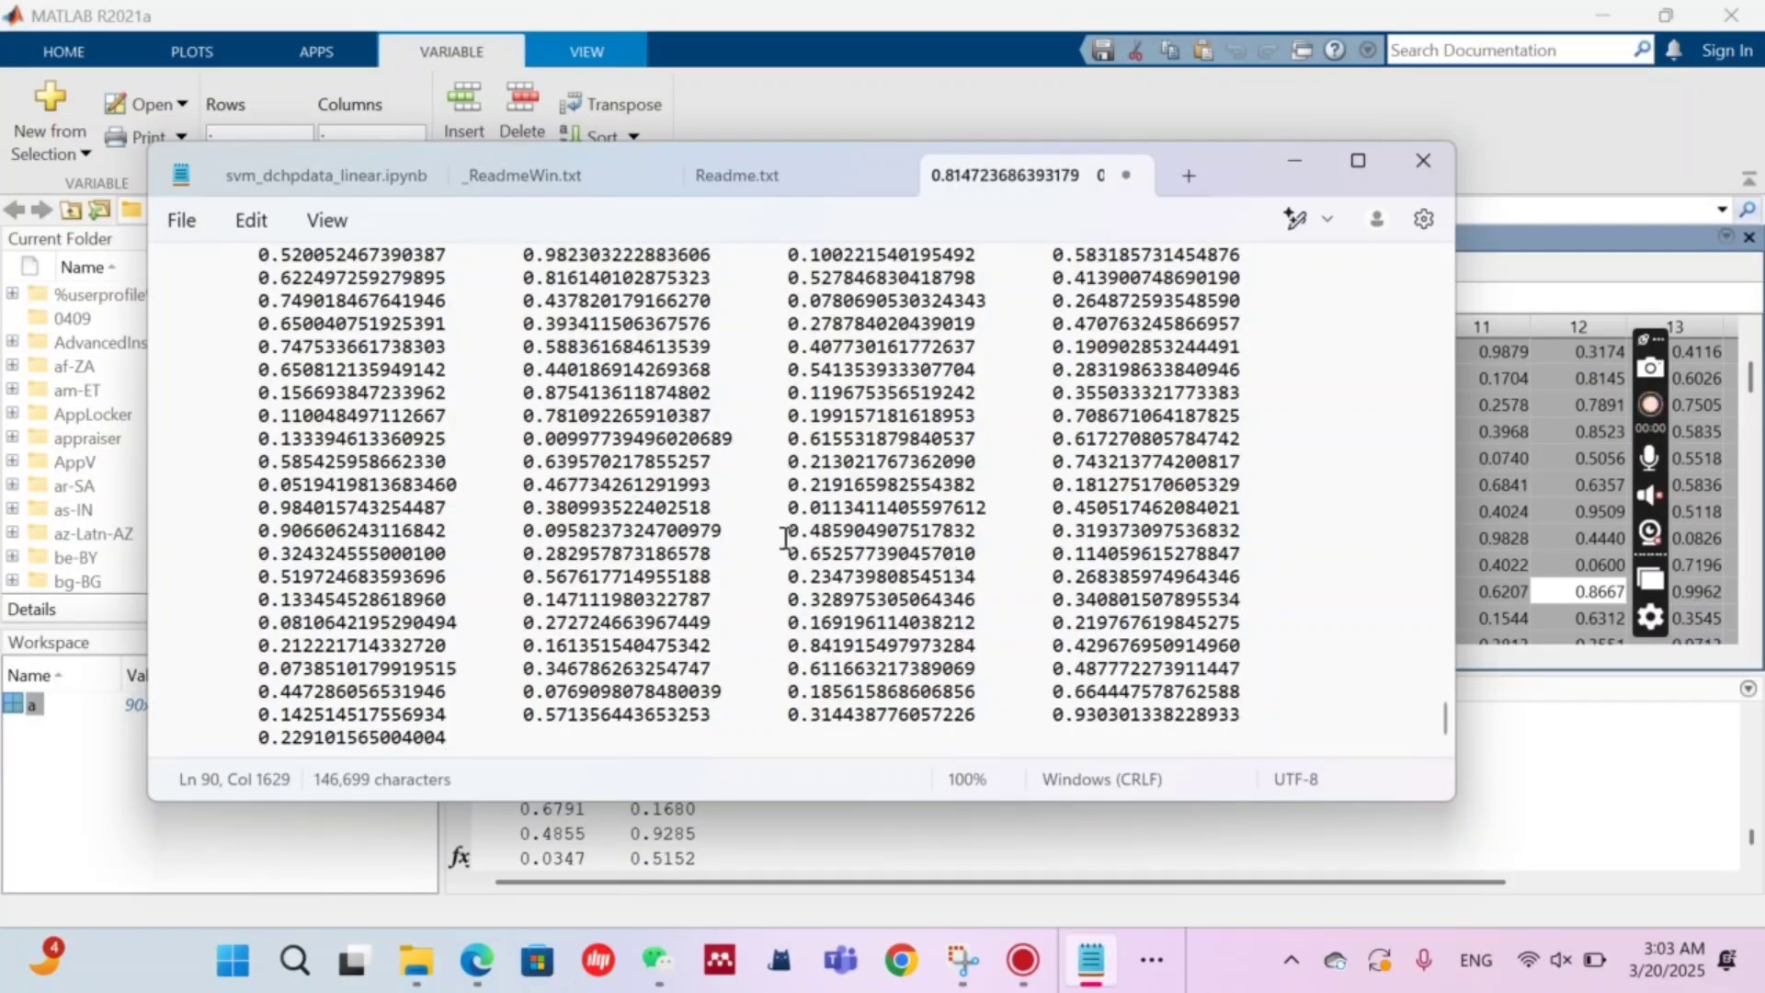
Step: Start saving the matrix text as a new file and choose the Youtube videos folder as its location
{"action": "left_click", "coordinate": [177, 223]}
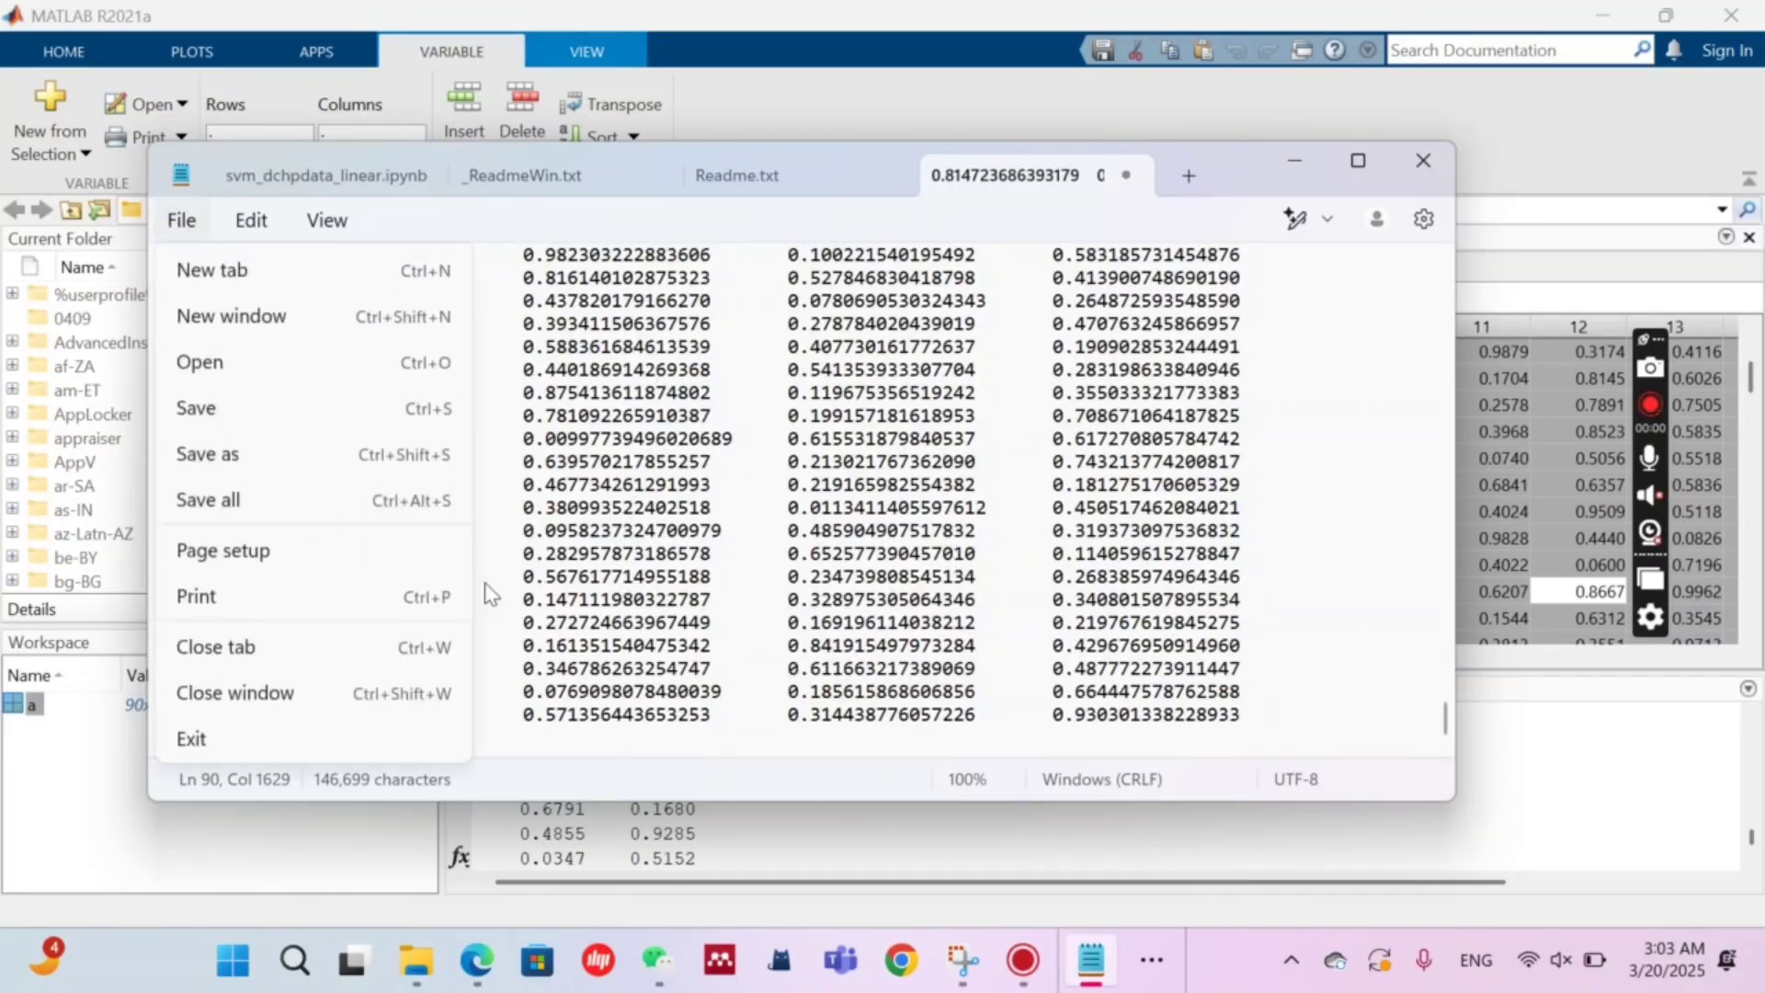
{"action": "left_click", "coordinate": [294, 459]}
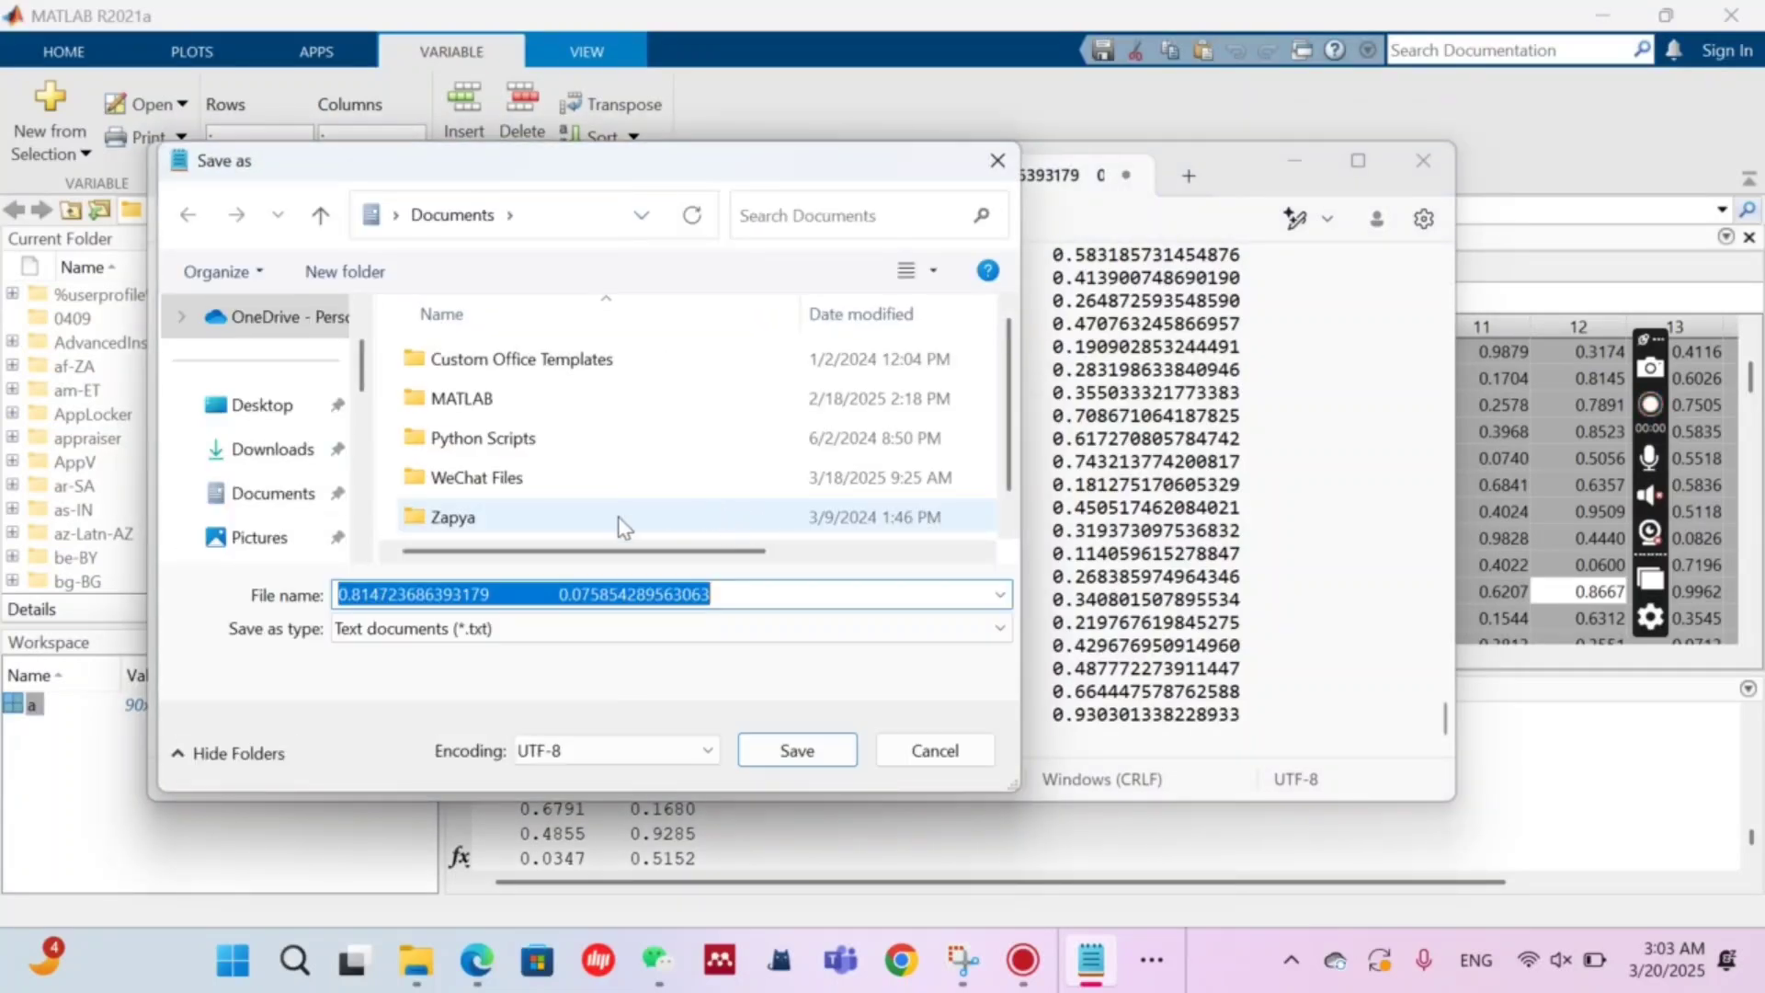
{"action": "scroll", "coordinate": [308, 406], "scroll_direction": "down", "scroll_amount": 5}
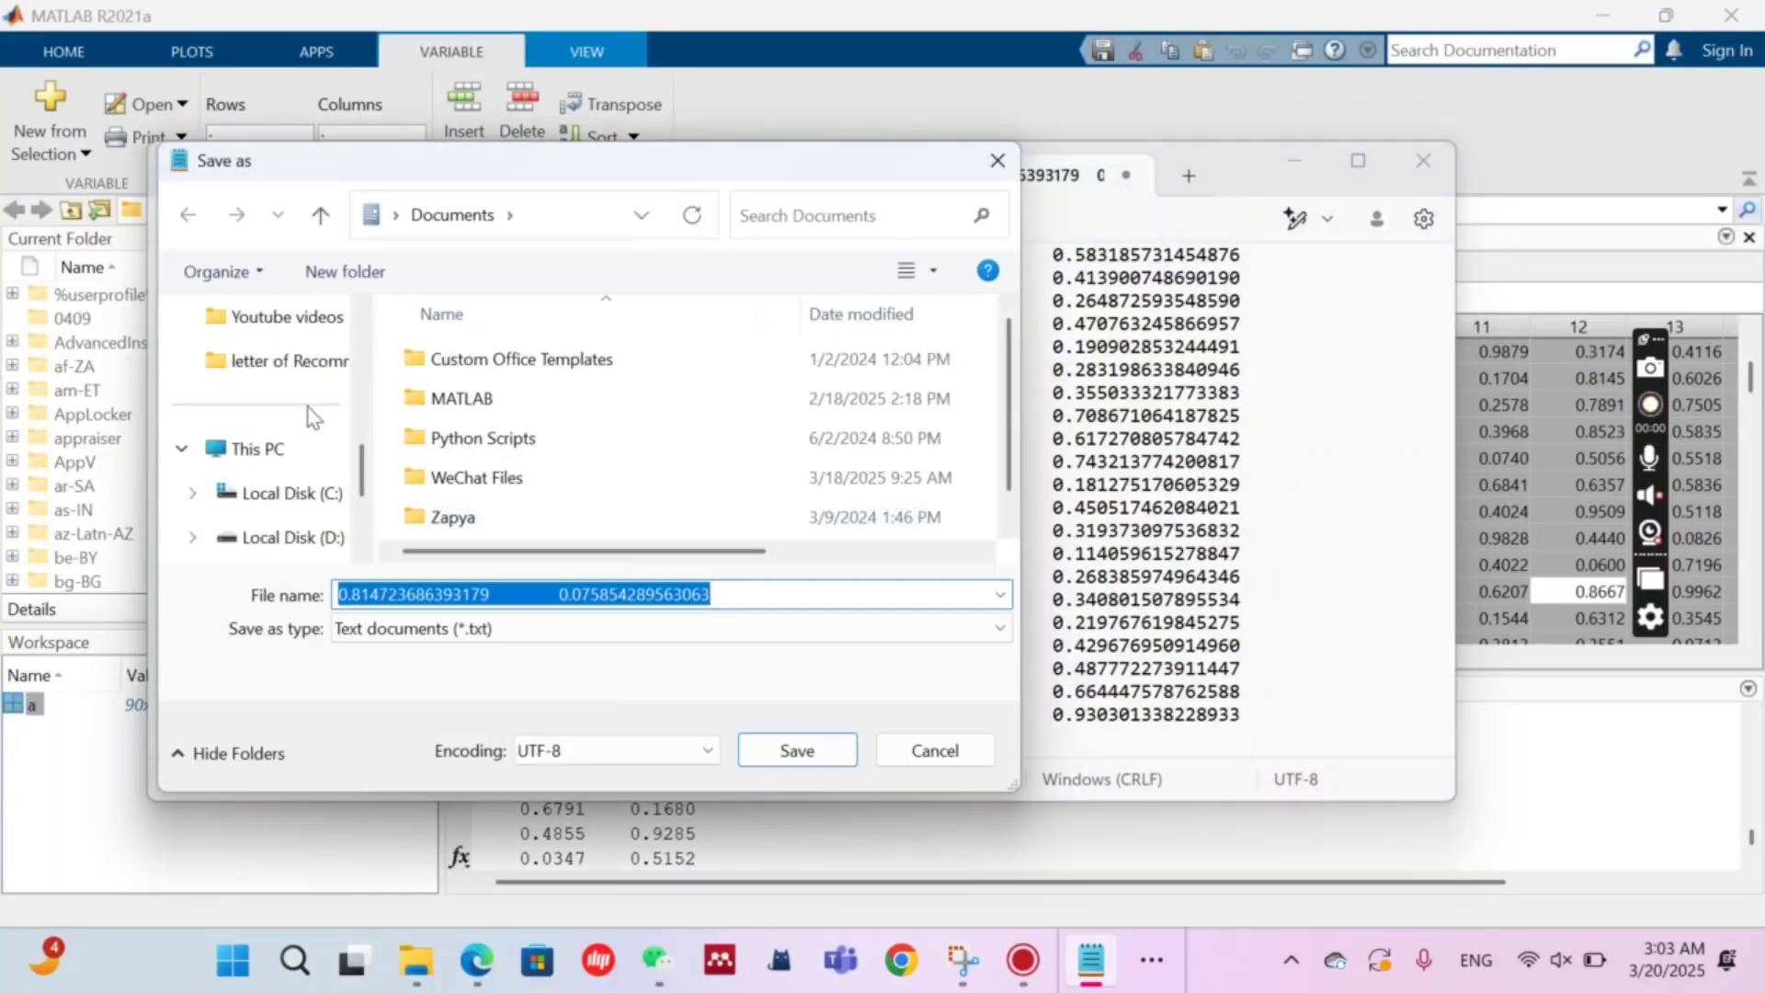
{"action": "scroll", "coordinate": [307, 406], "scroll_direction": "up", "scroll_amount": 2}
{"action": "left_click", "coordinate": [291, 449]}
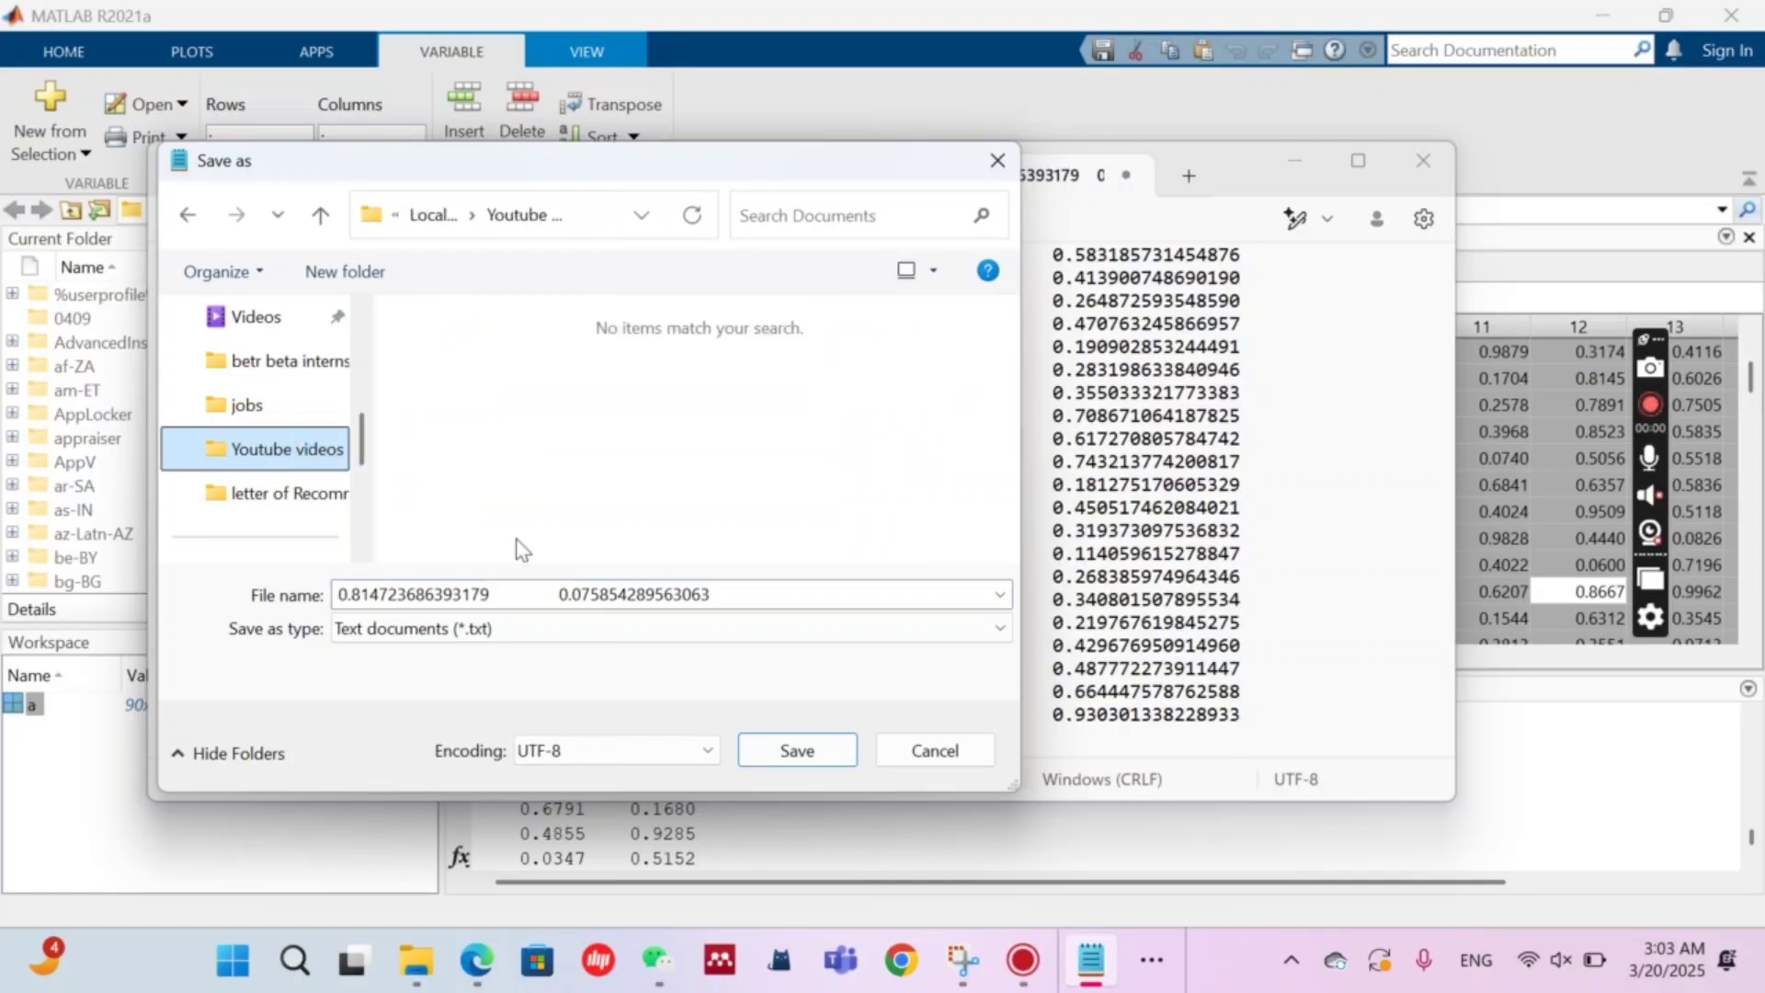
Step: Name the text file edgefile.edge, without an asterisk before the extension, and save it
{"action": "left_click", "coordinate": [805, 605]}
{"action": "type", "text": "edgefile.*edge"}
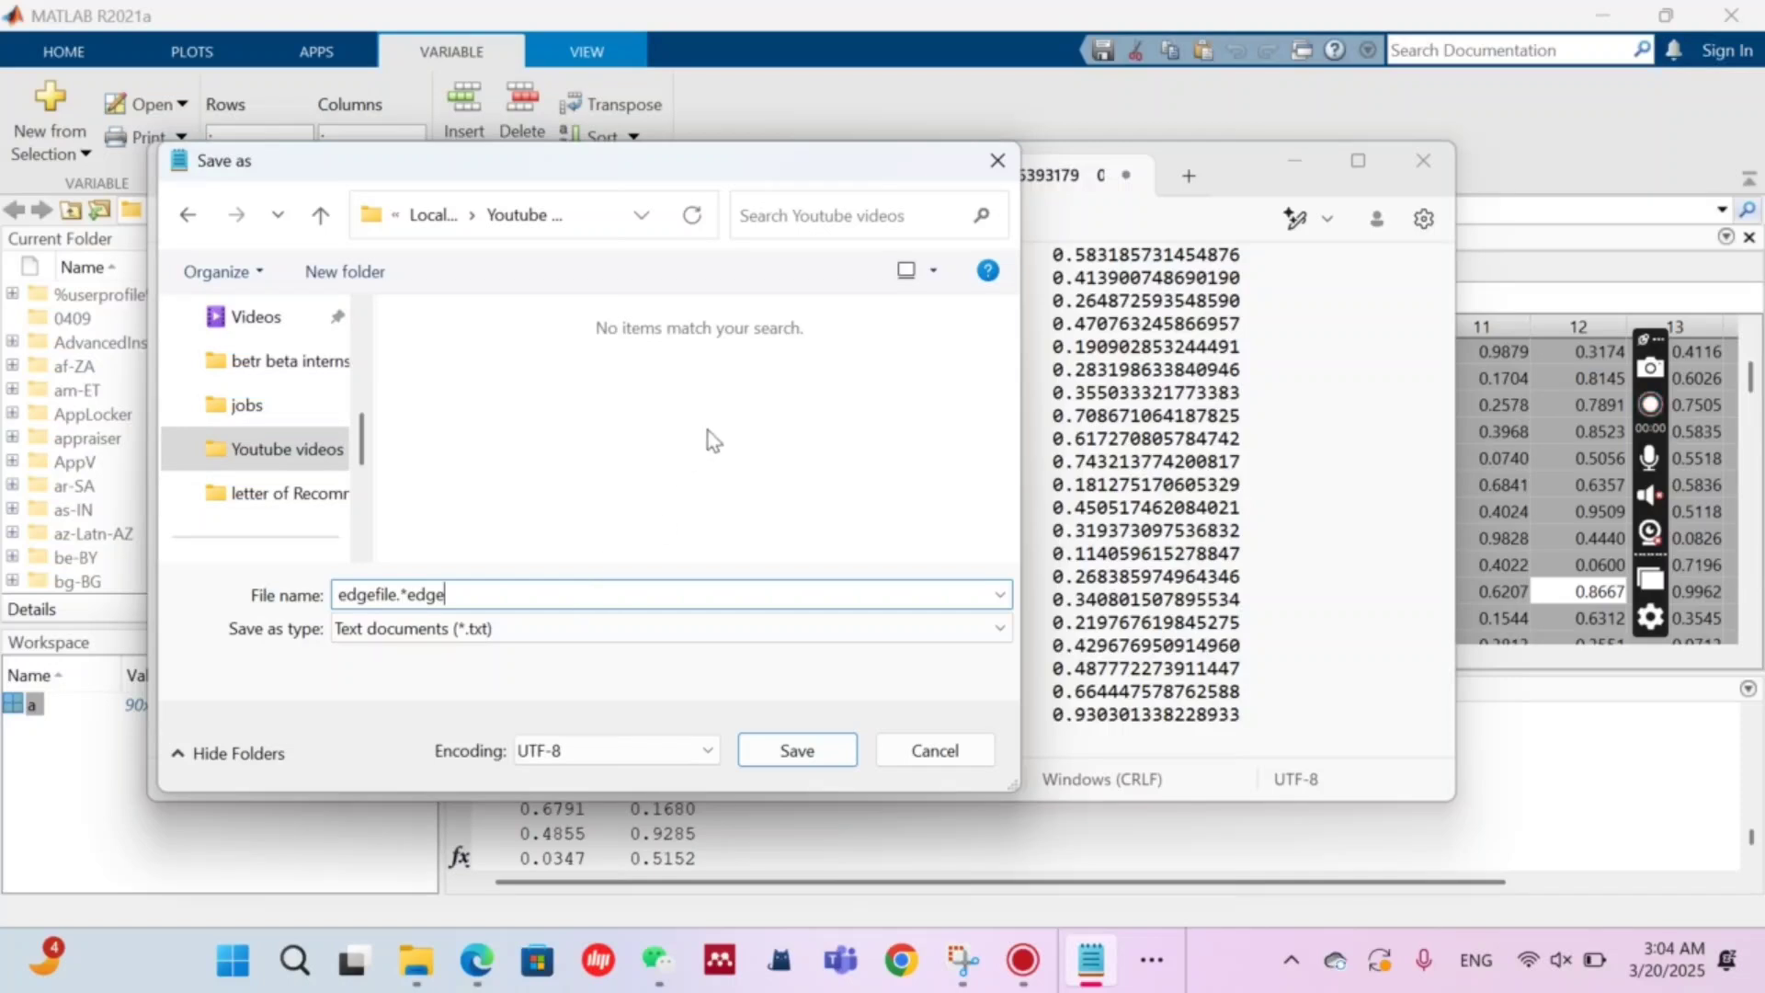
{"action": "left_click", "coordinate": [825, 763]}
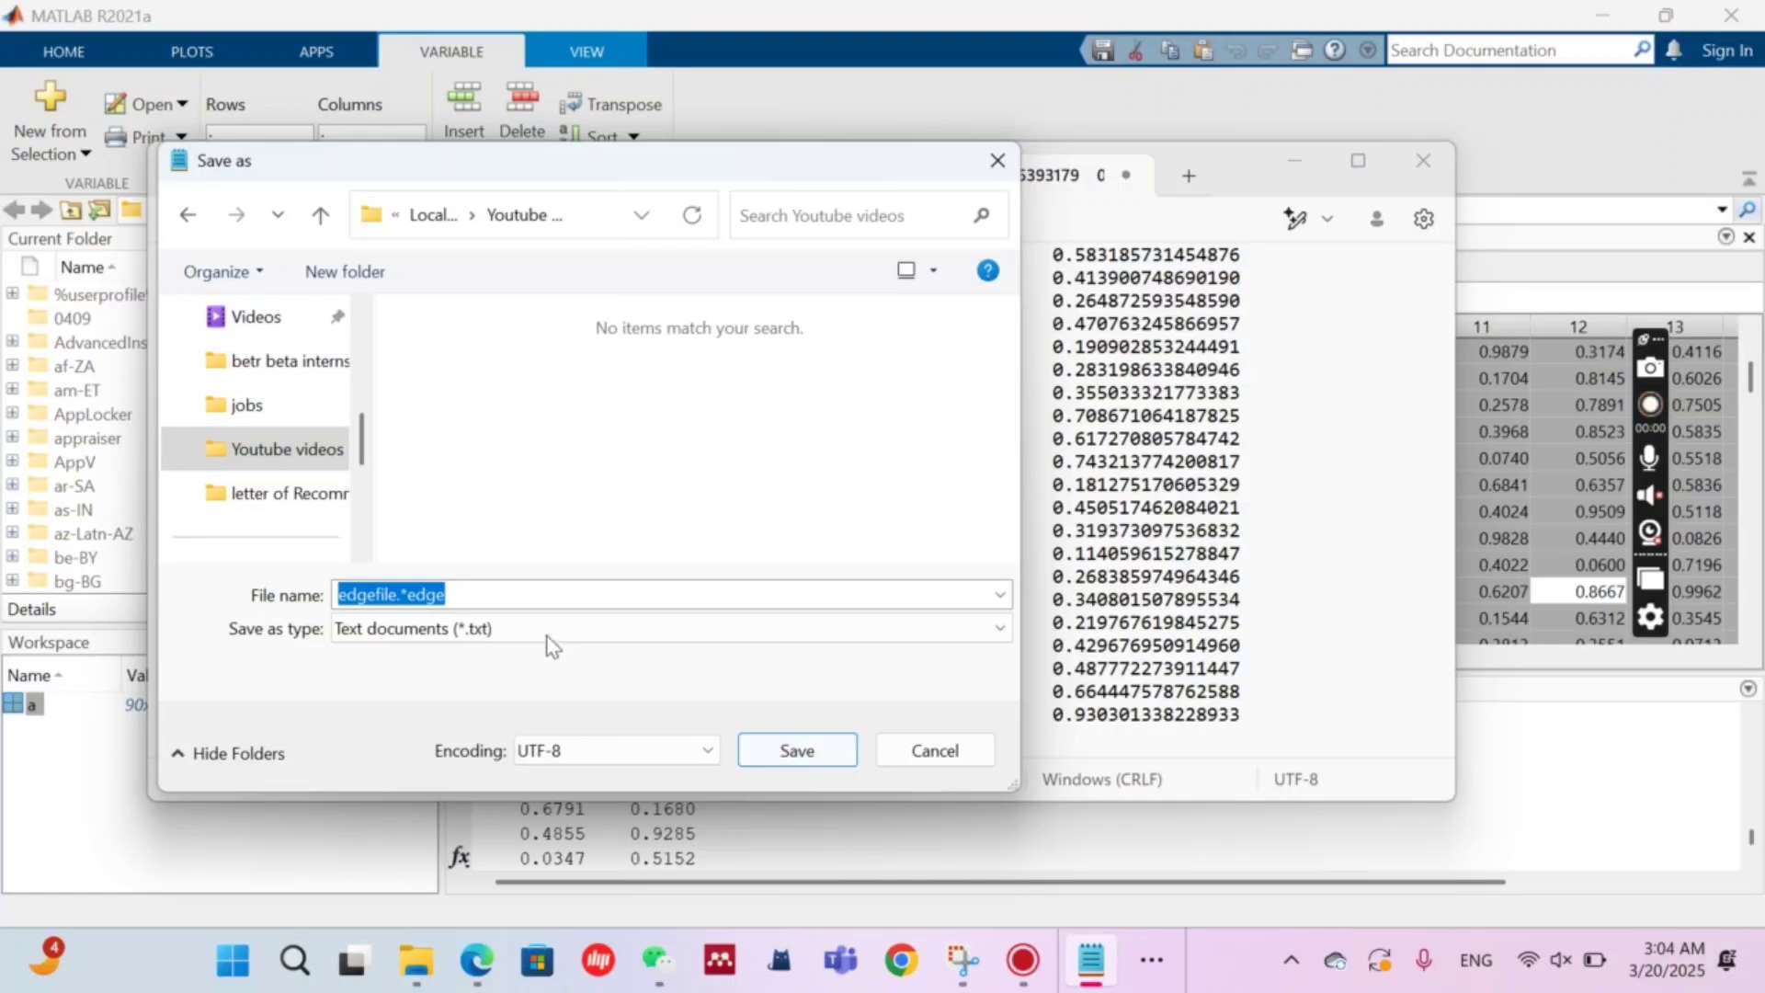
{"action": "left_click", "coordinate": [411, 598]}
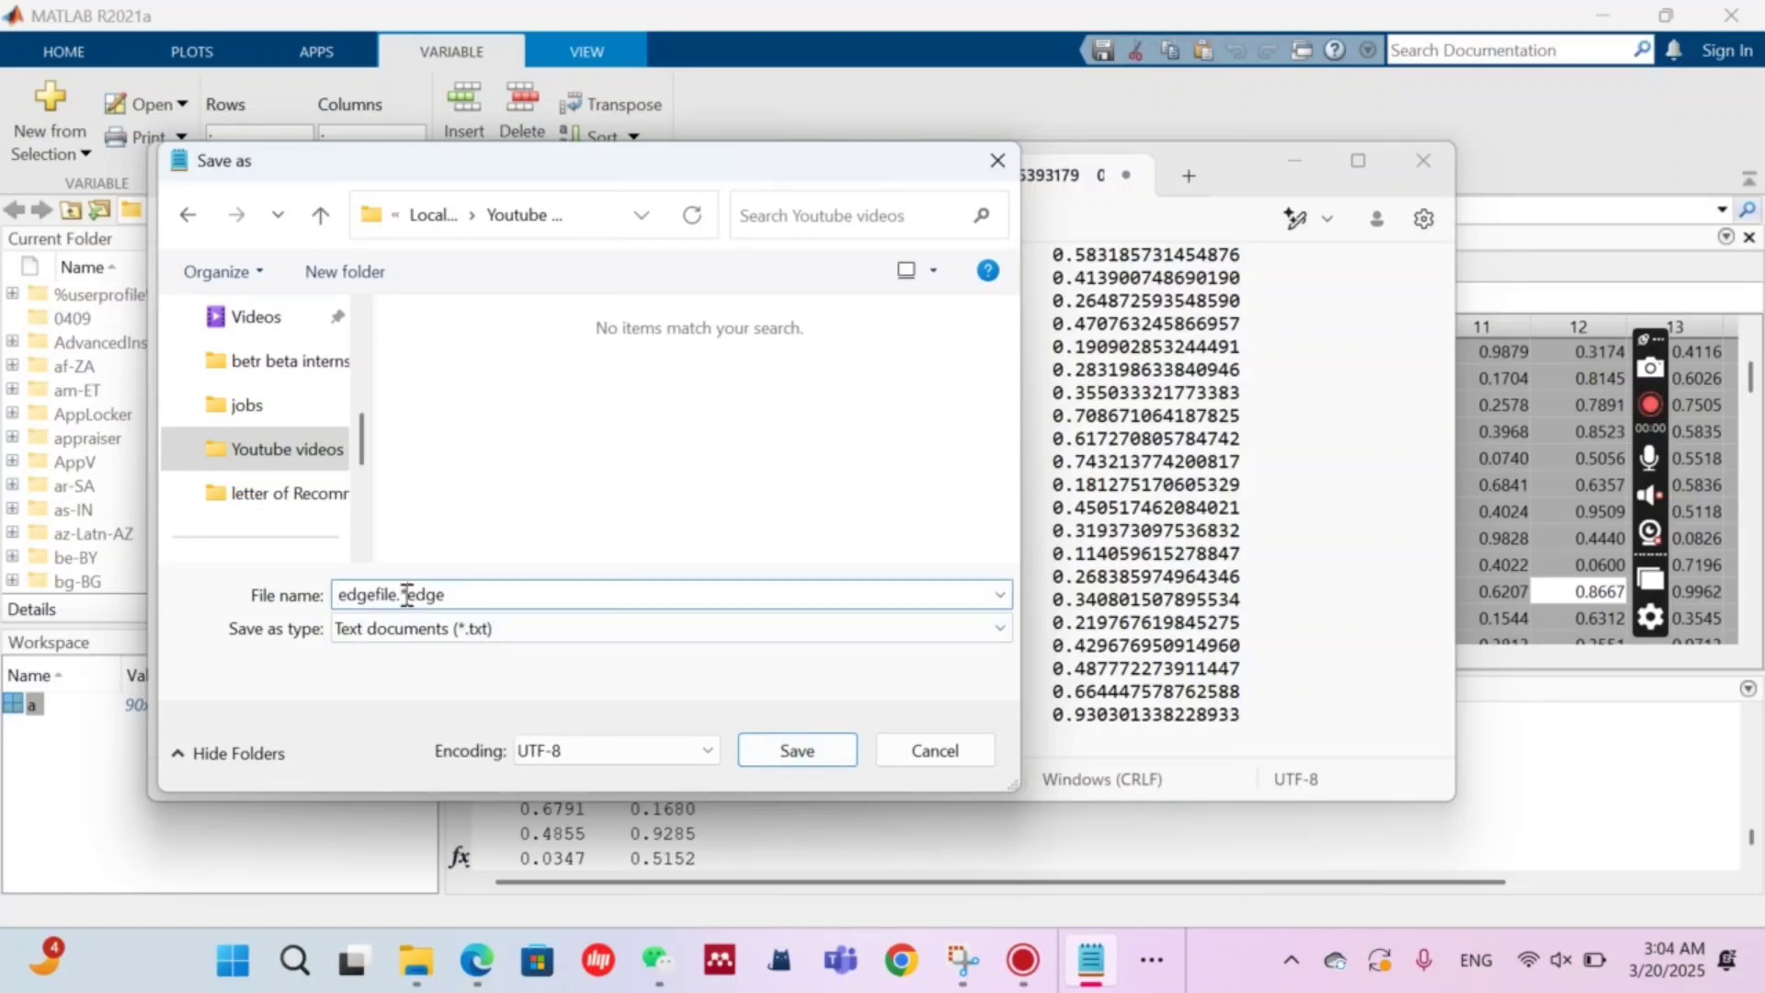
{"action": "key", "text": "BackSpace"}
{"action": "left_click", "coordinate": [796, 749]}
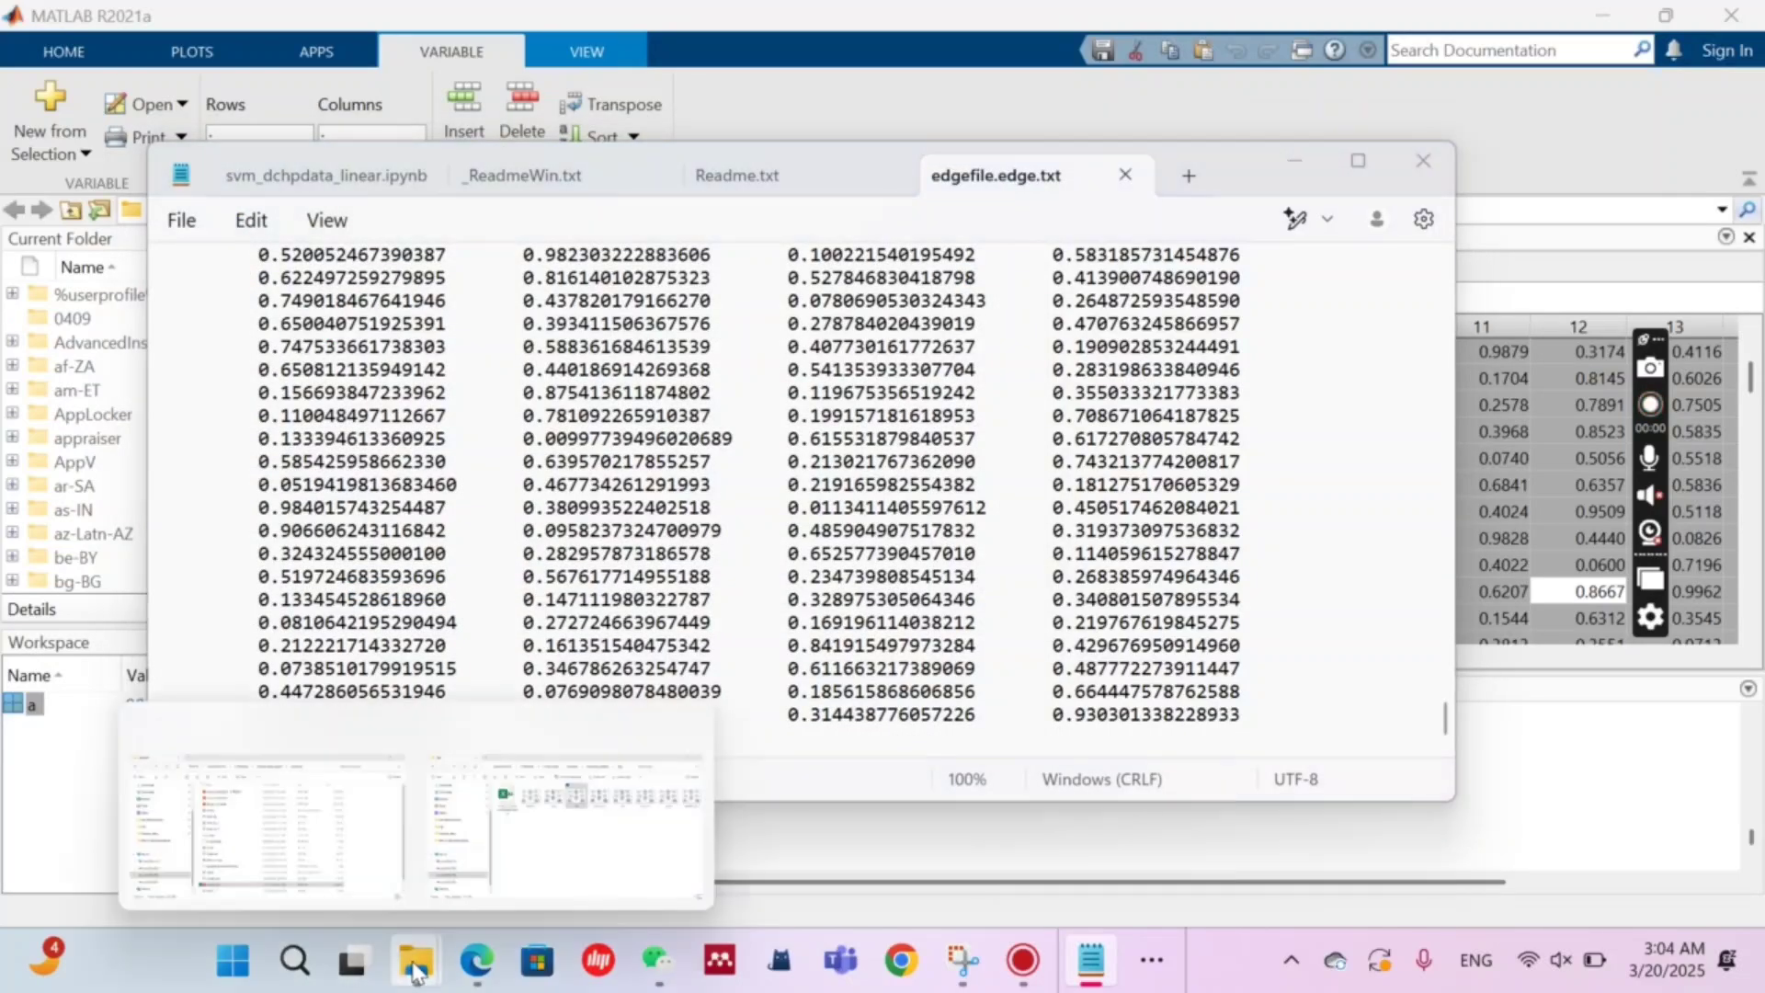
Step: Switch to File Explorer's material window and open the Youtube videos folder
{"action": "left_click", "coordinate": [417, 967]}
{"action": "mouse_move", "coordinate": [611, 814]}
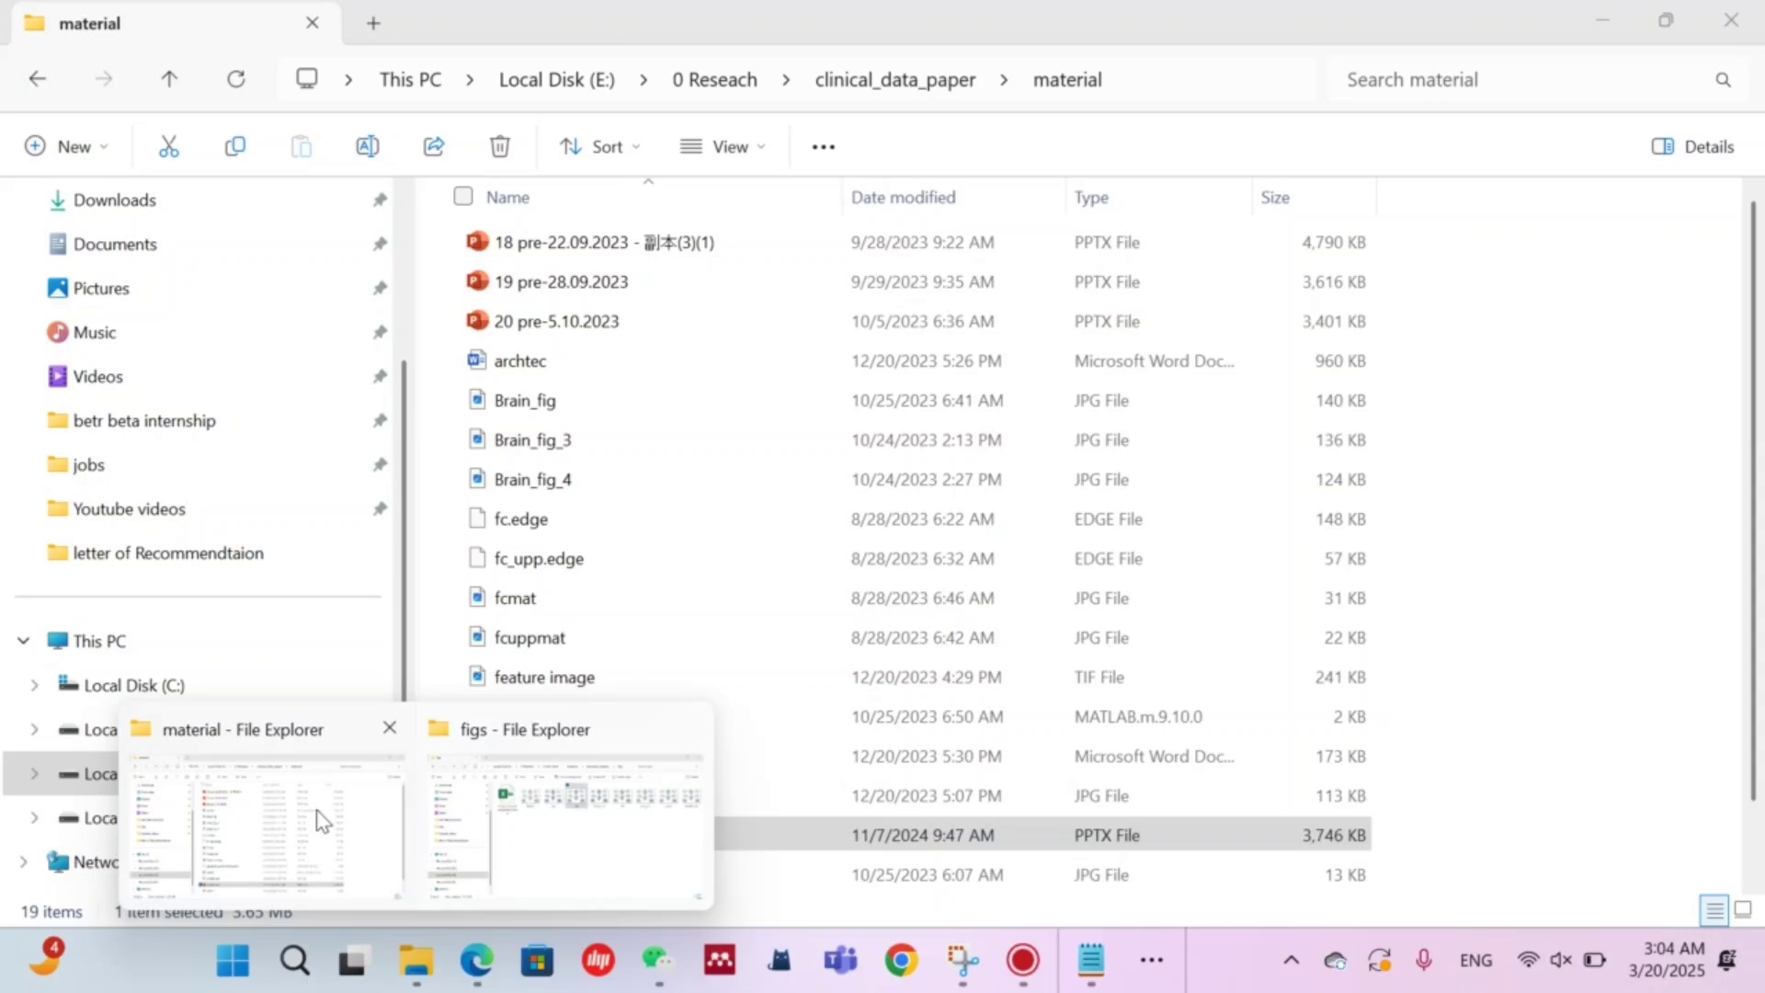
{"action": "left_click", "coordinate": [322, 819]}
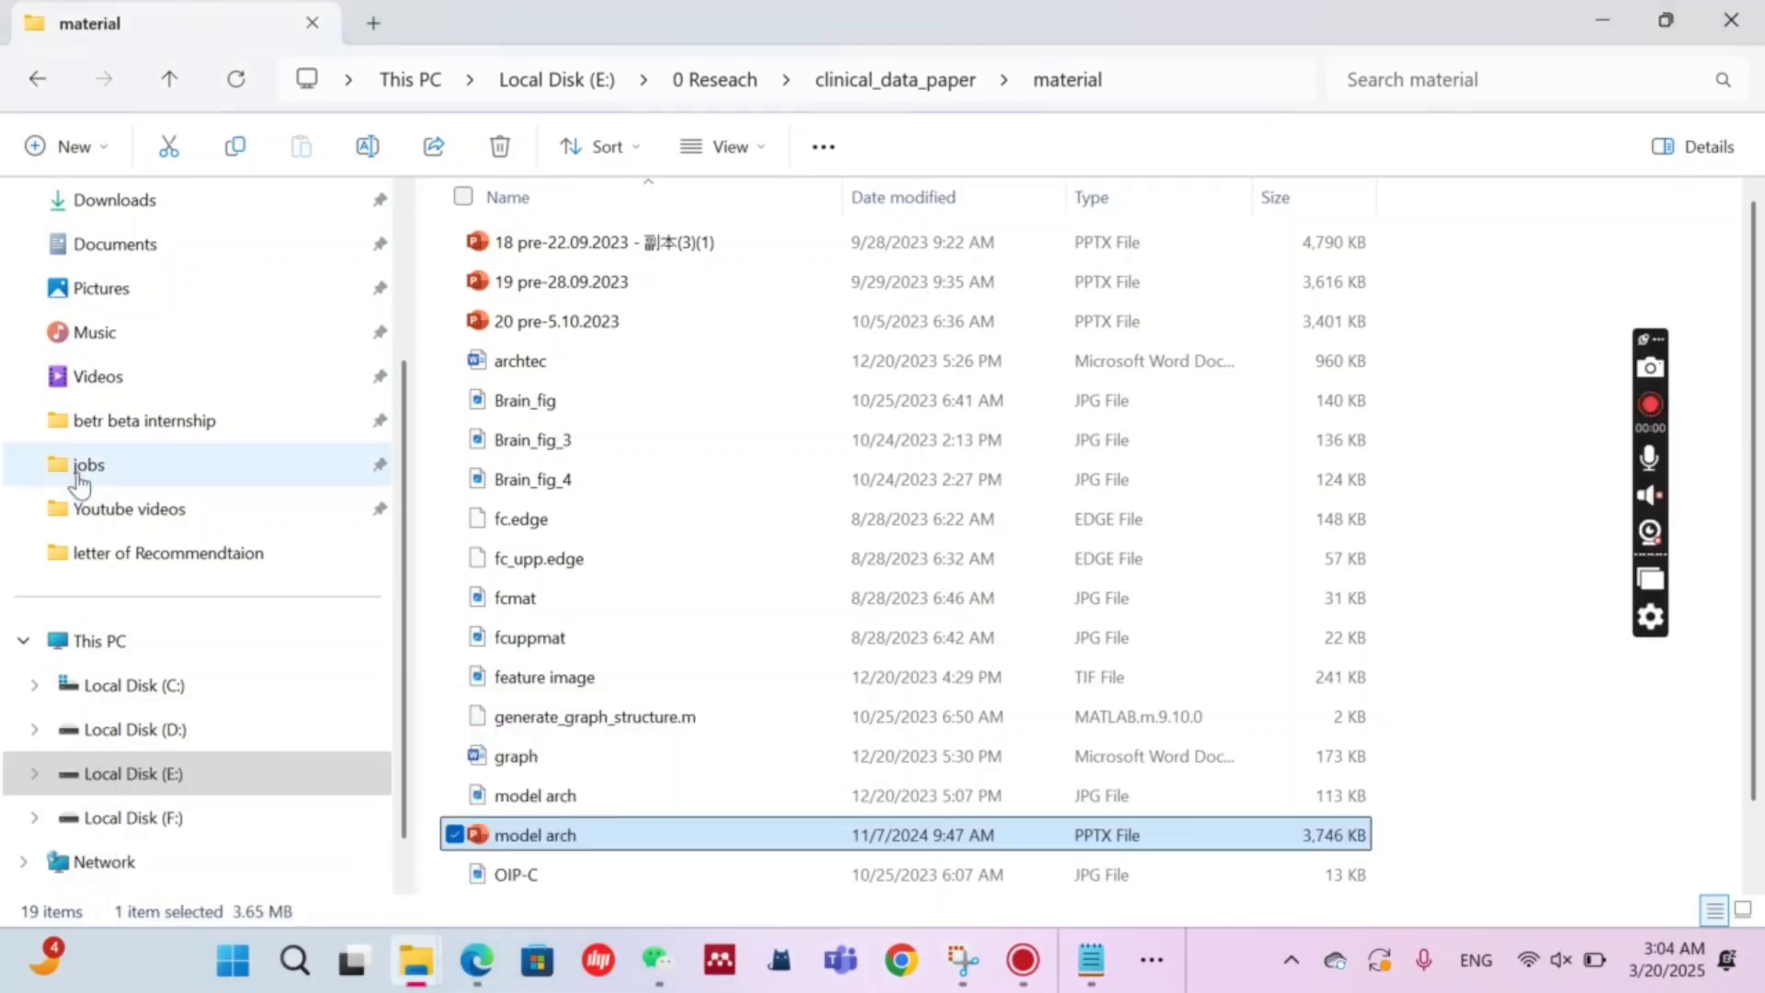
{"action": "left_click", "coordinate": [83, 509]}
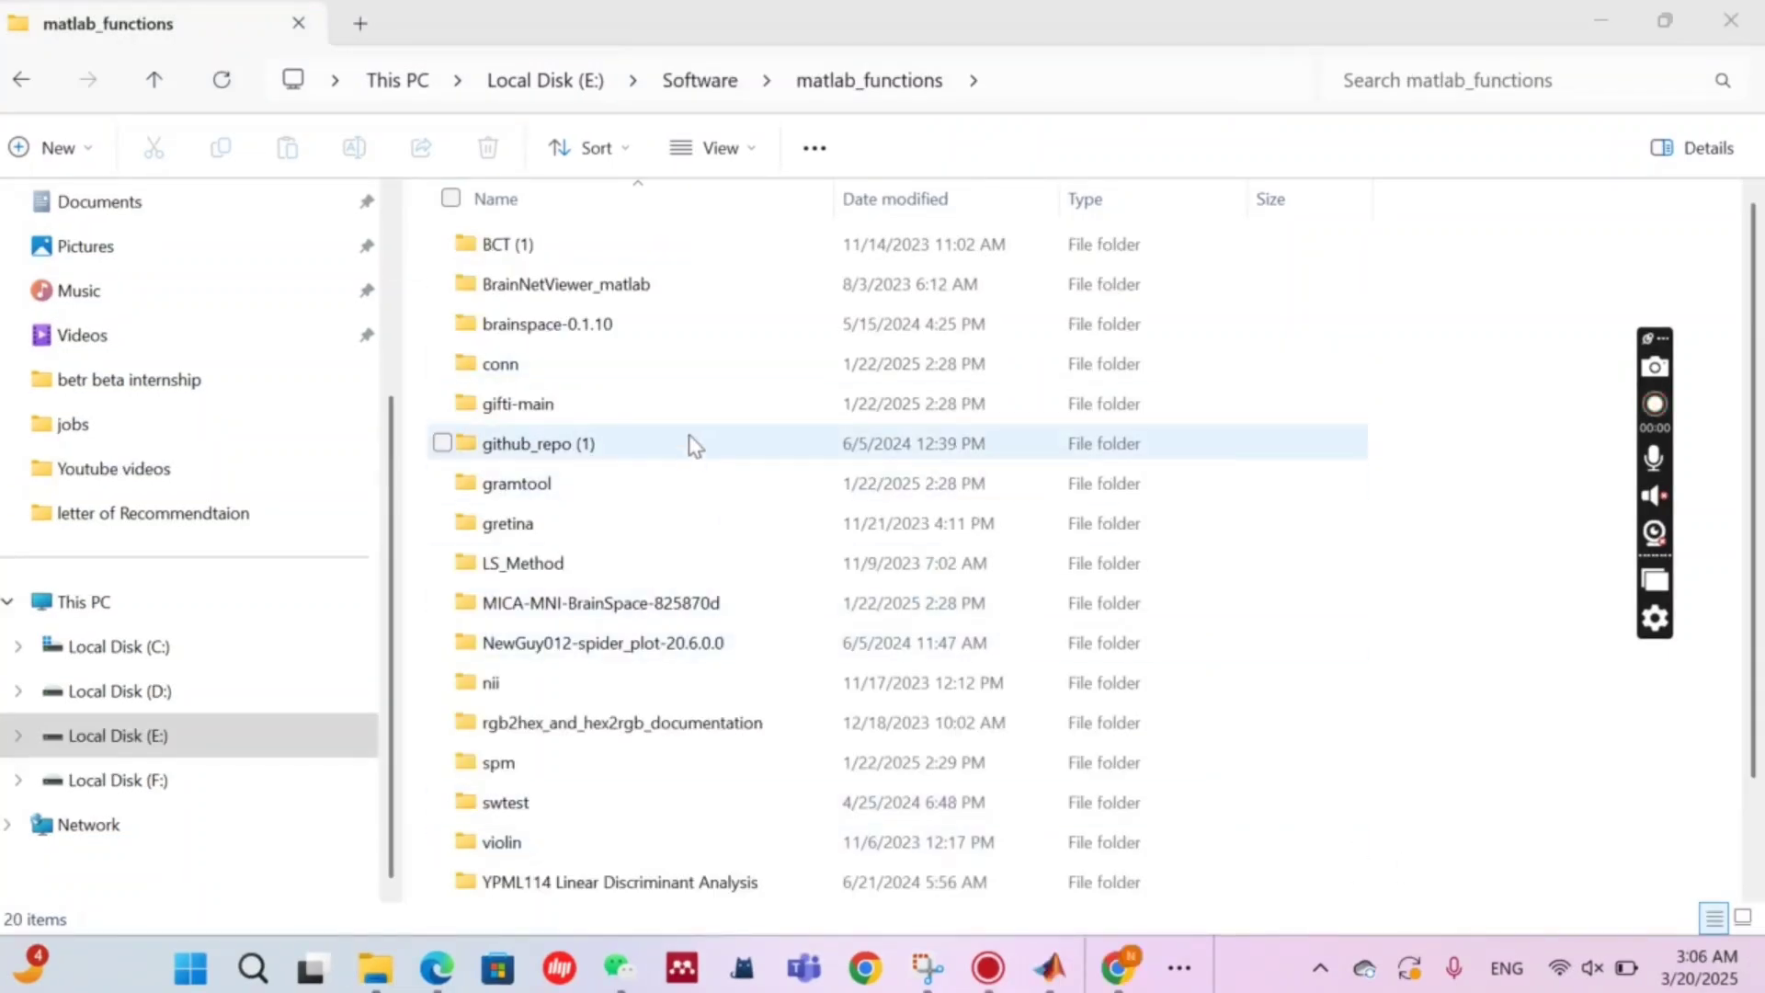
Step: Open the ExampleFiles folder inside the Data folder of BrainNetViewer_matlab
{"action": "double_click", "coordinate": [641, 286]}
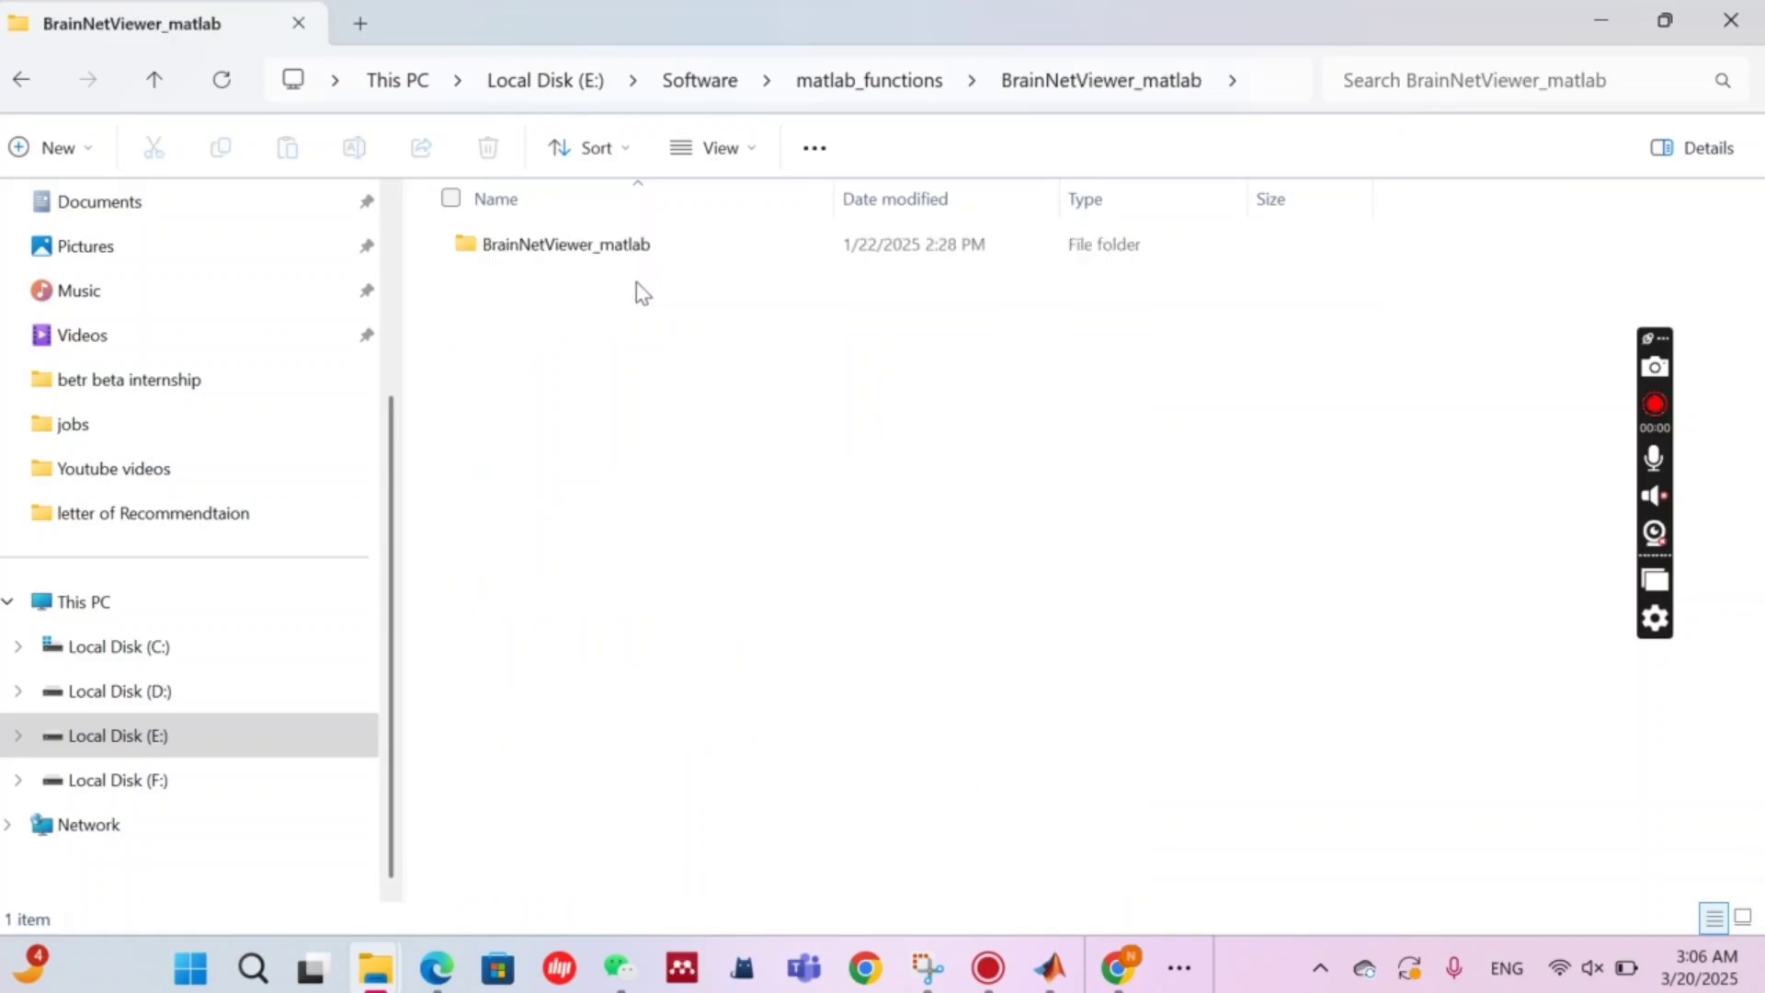
{"action": "left_click", "coordinate": [614, 257]}
{"action": "double_click", "coordinate": [611, 257]}
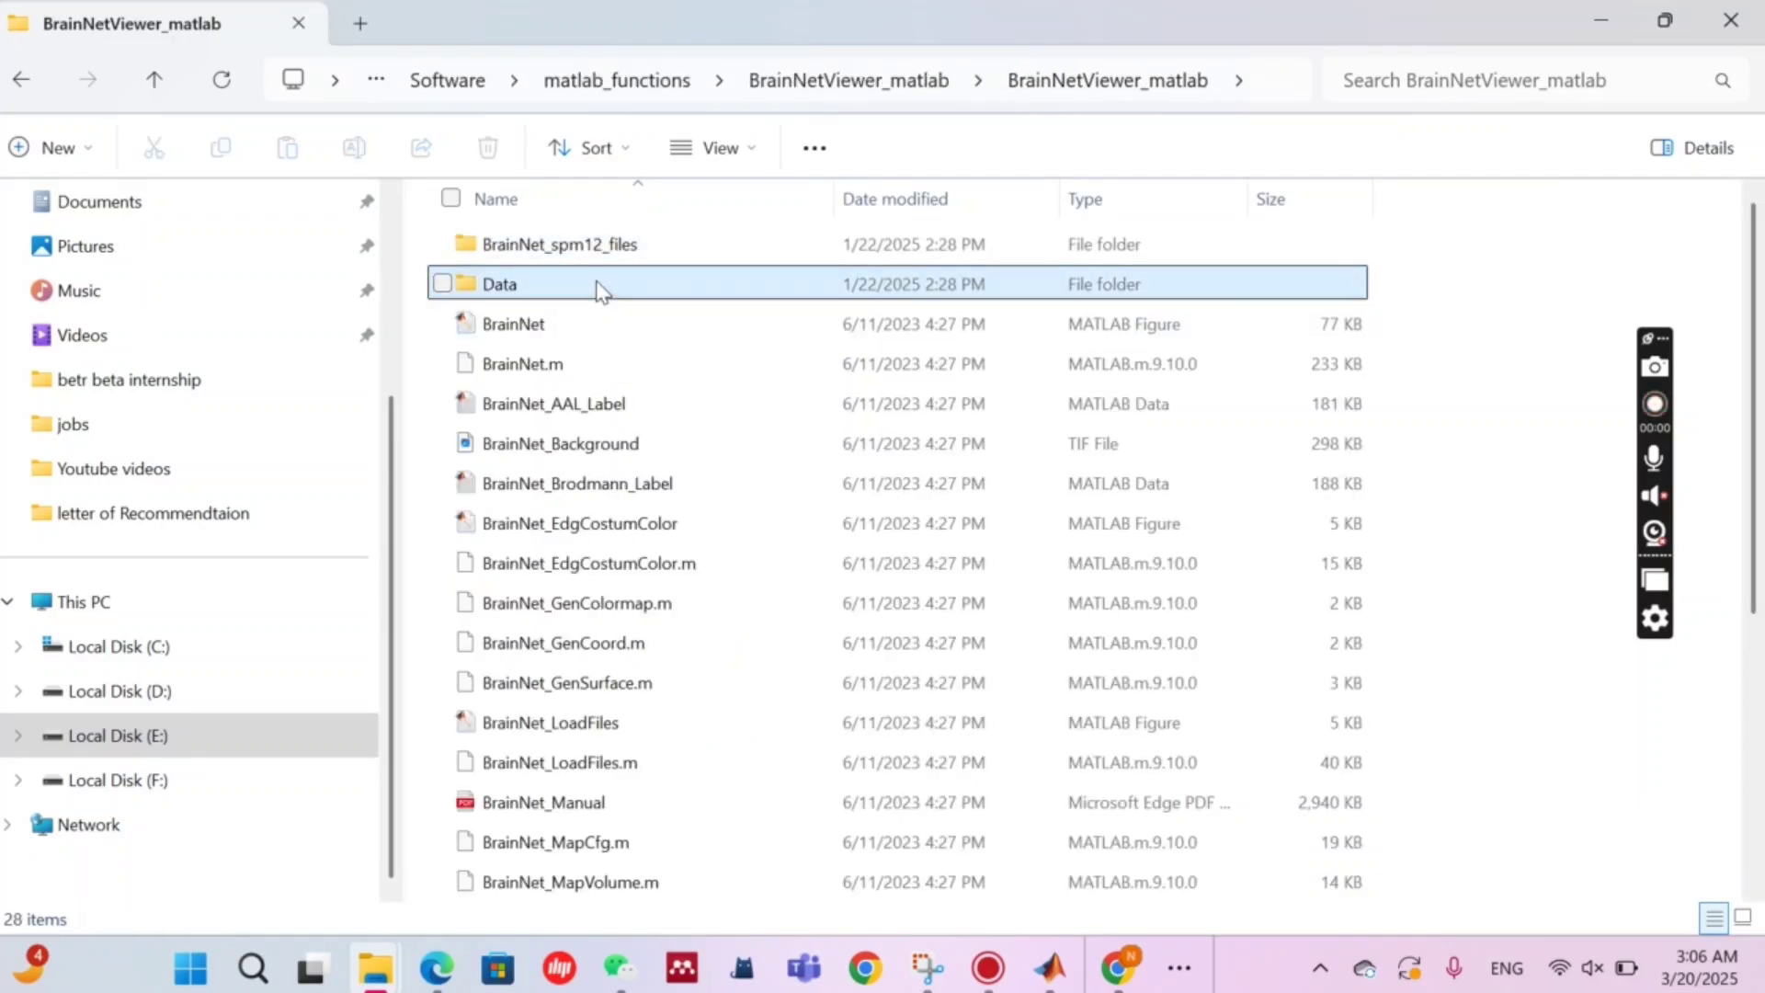
{"action": "double_click", "coordinate": [601, 287]}
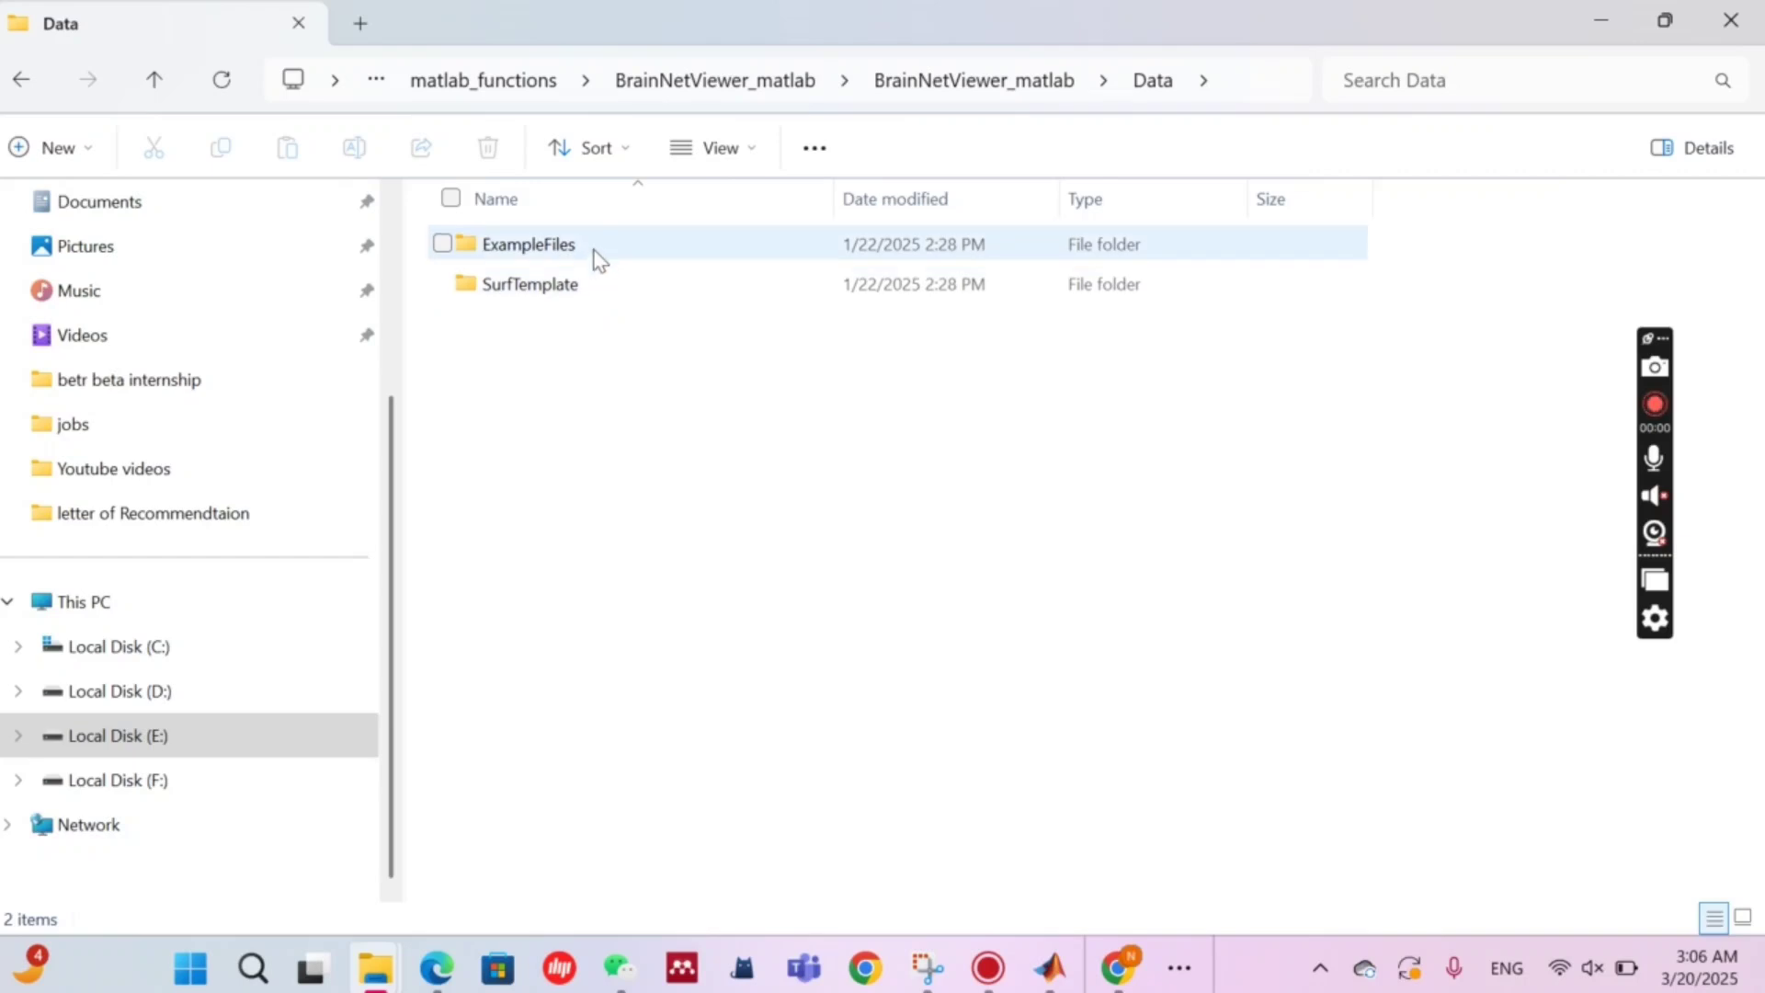
{"action": "double_click", "coordinate": [595, 250]}
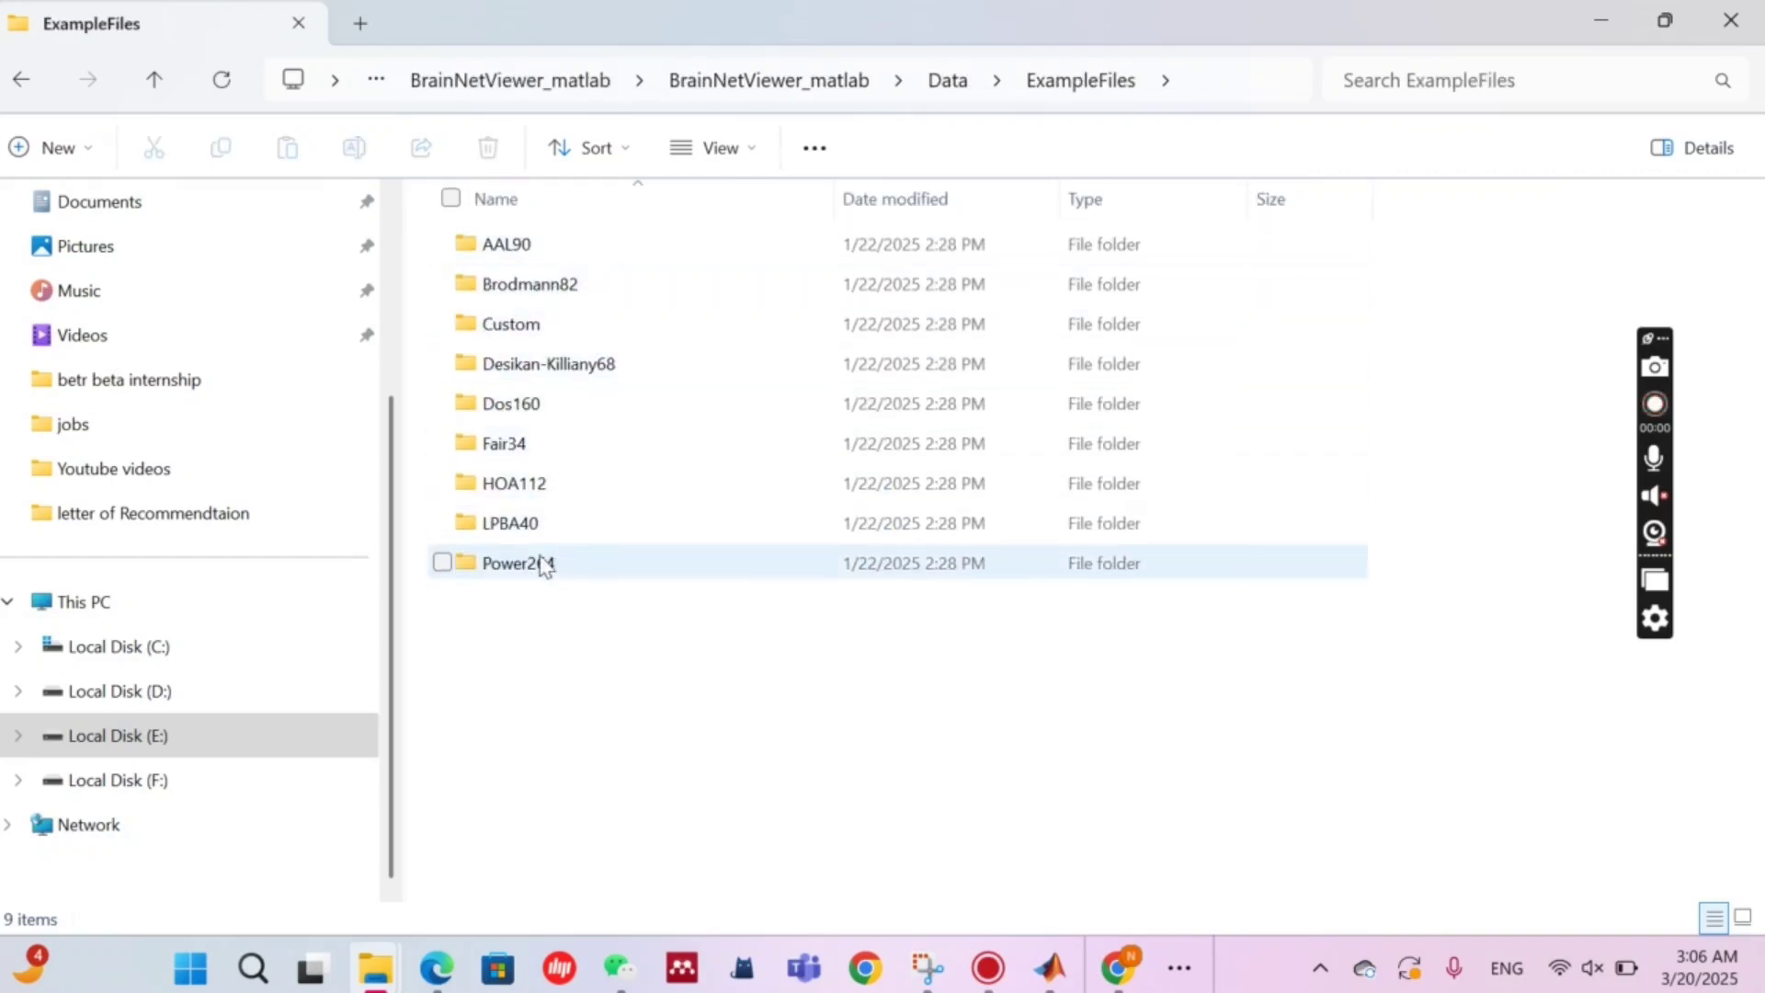
Step: Open the AAL90 example folder and its edge subfolder, leaving the folder name unchanged
{"action": "left_click", "coordinate": [546, 263]}
{"action": "left_click", "coordinate": [541, 249]}
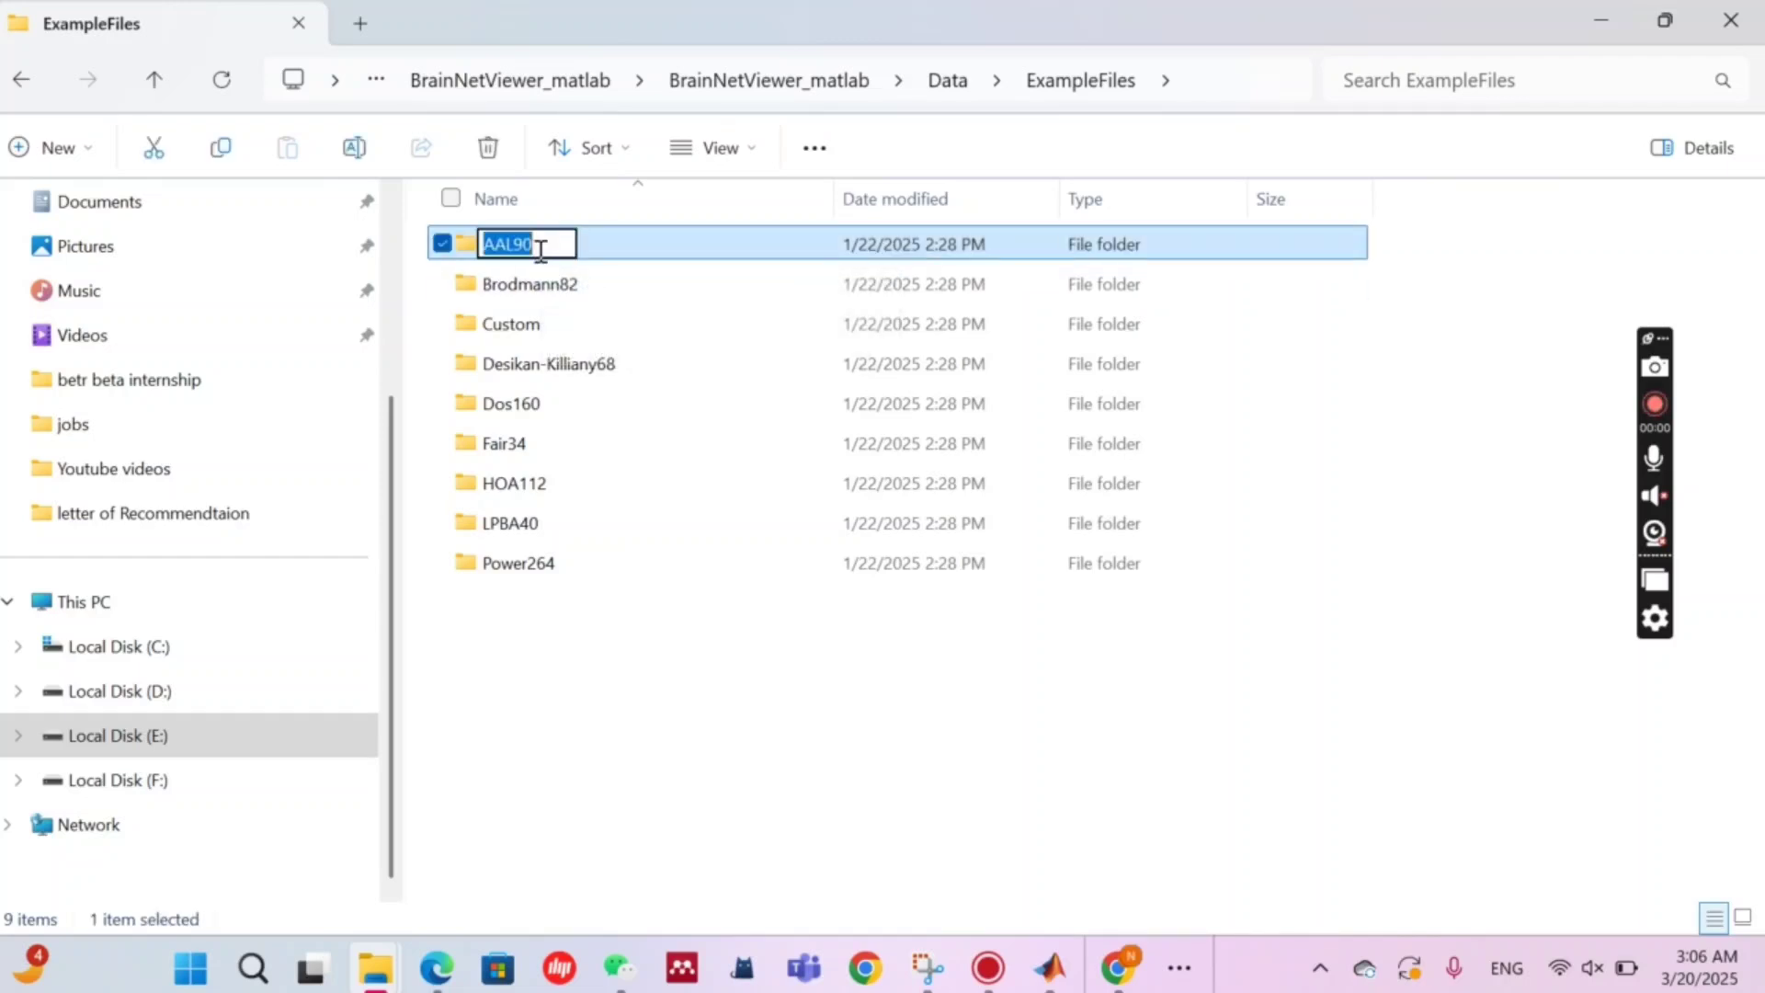
{"action": "left_click", "coordinate": [690, 752]}
{"action": "left_click", "coordinate": [589, 258]}
{"action": "double_click", "coordinate": [588, 258]}
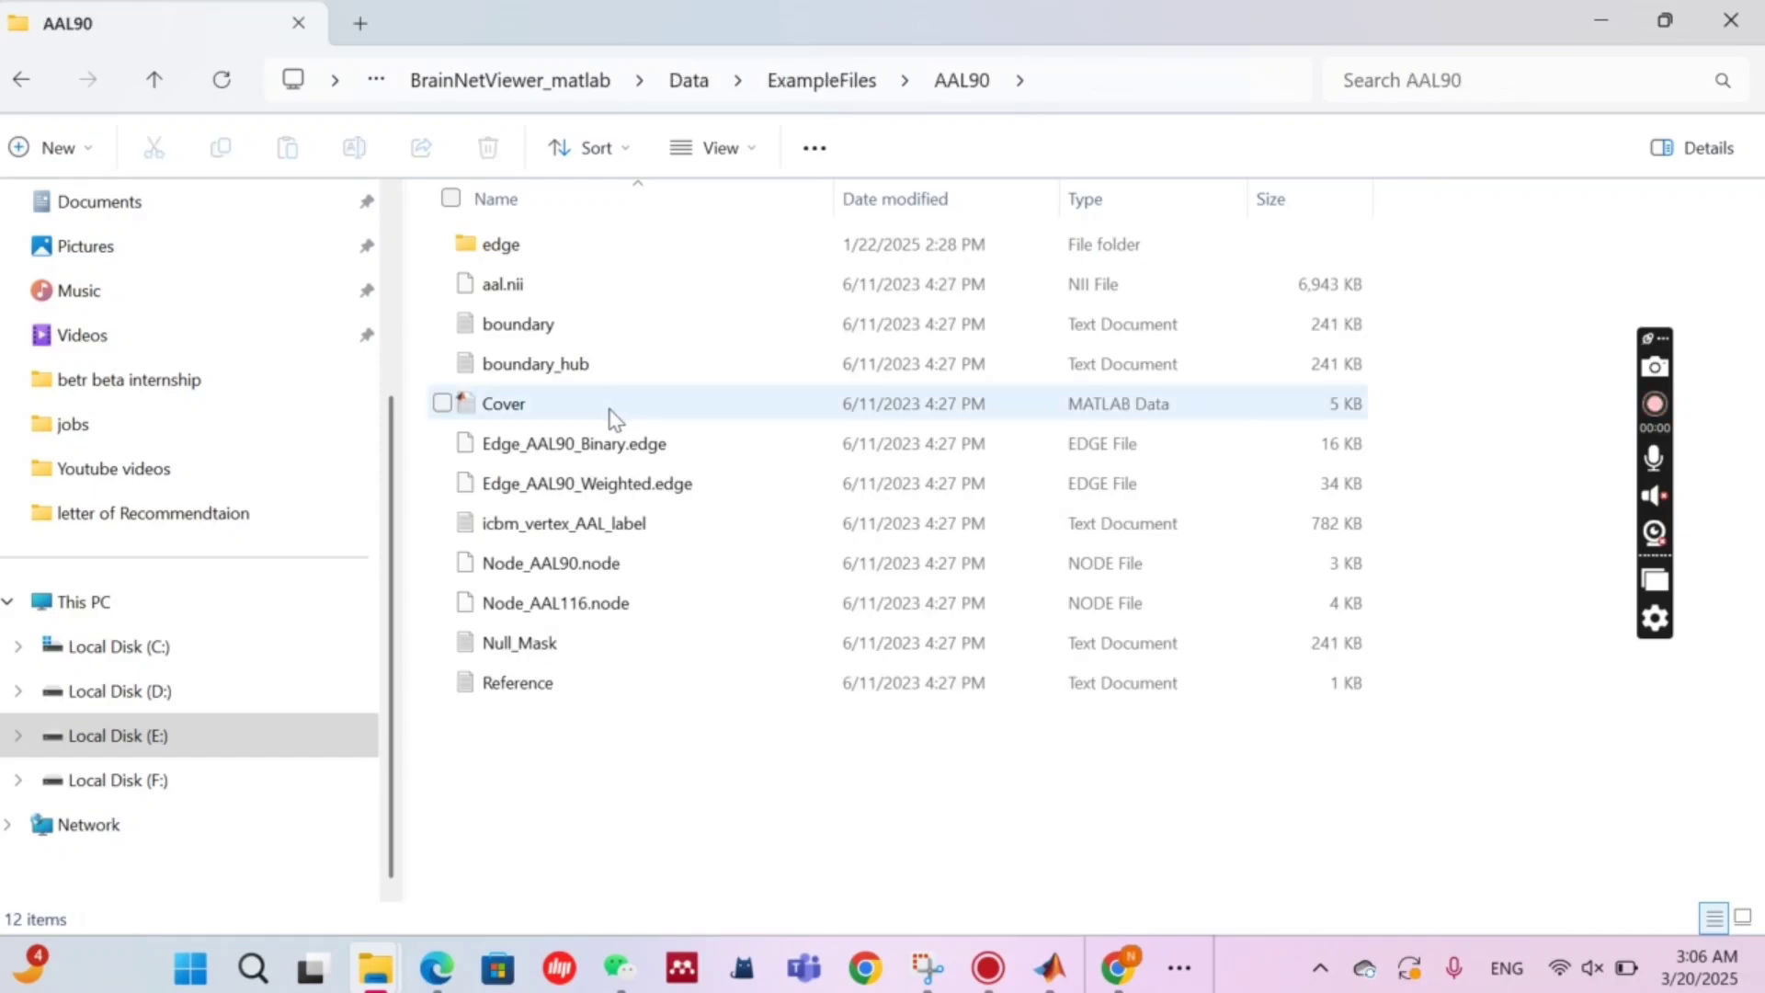
{"action": "double_click", "coordinate": [544, 244]}
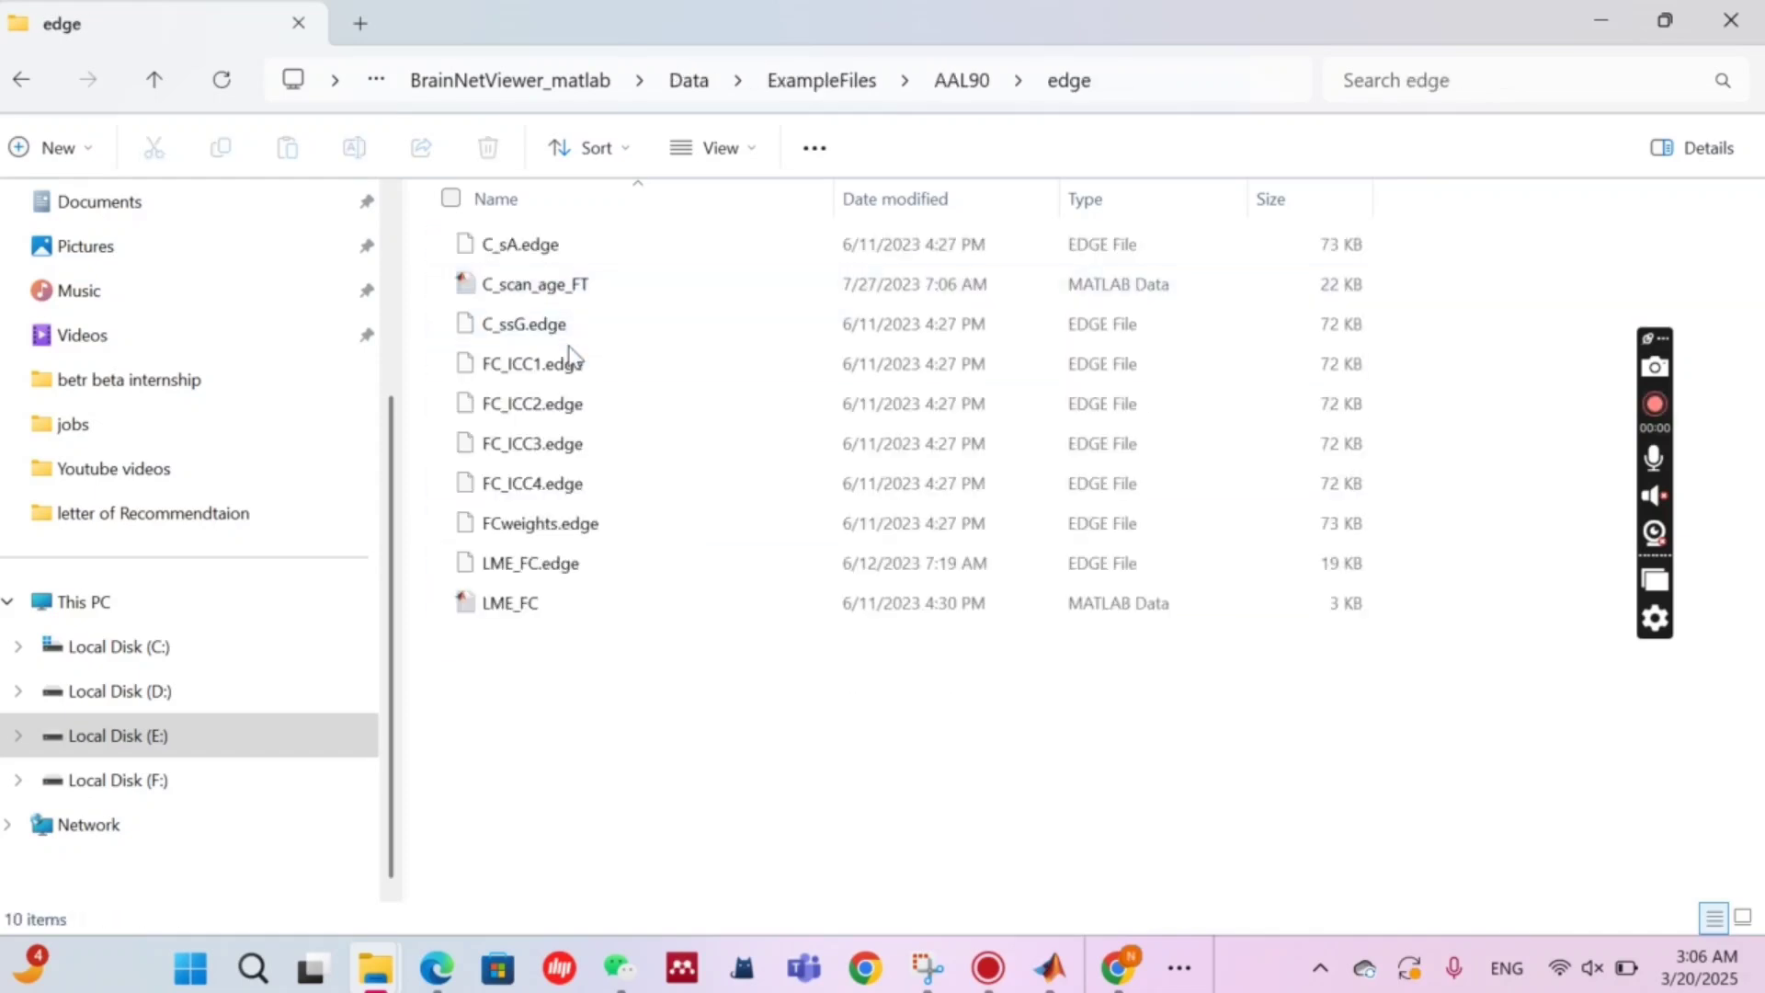
Step: Copy the example file C_sA.edge from the AAL90 edge folder
{"action": "left_click", "coordinate": [553, 248]}
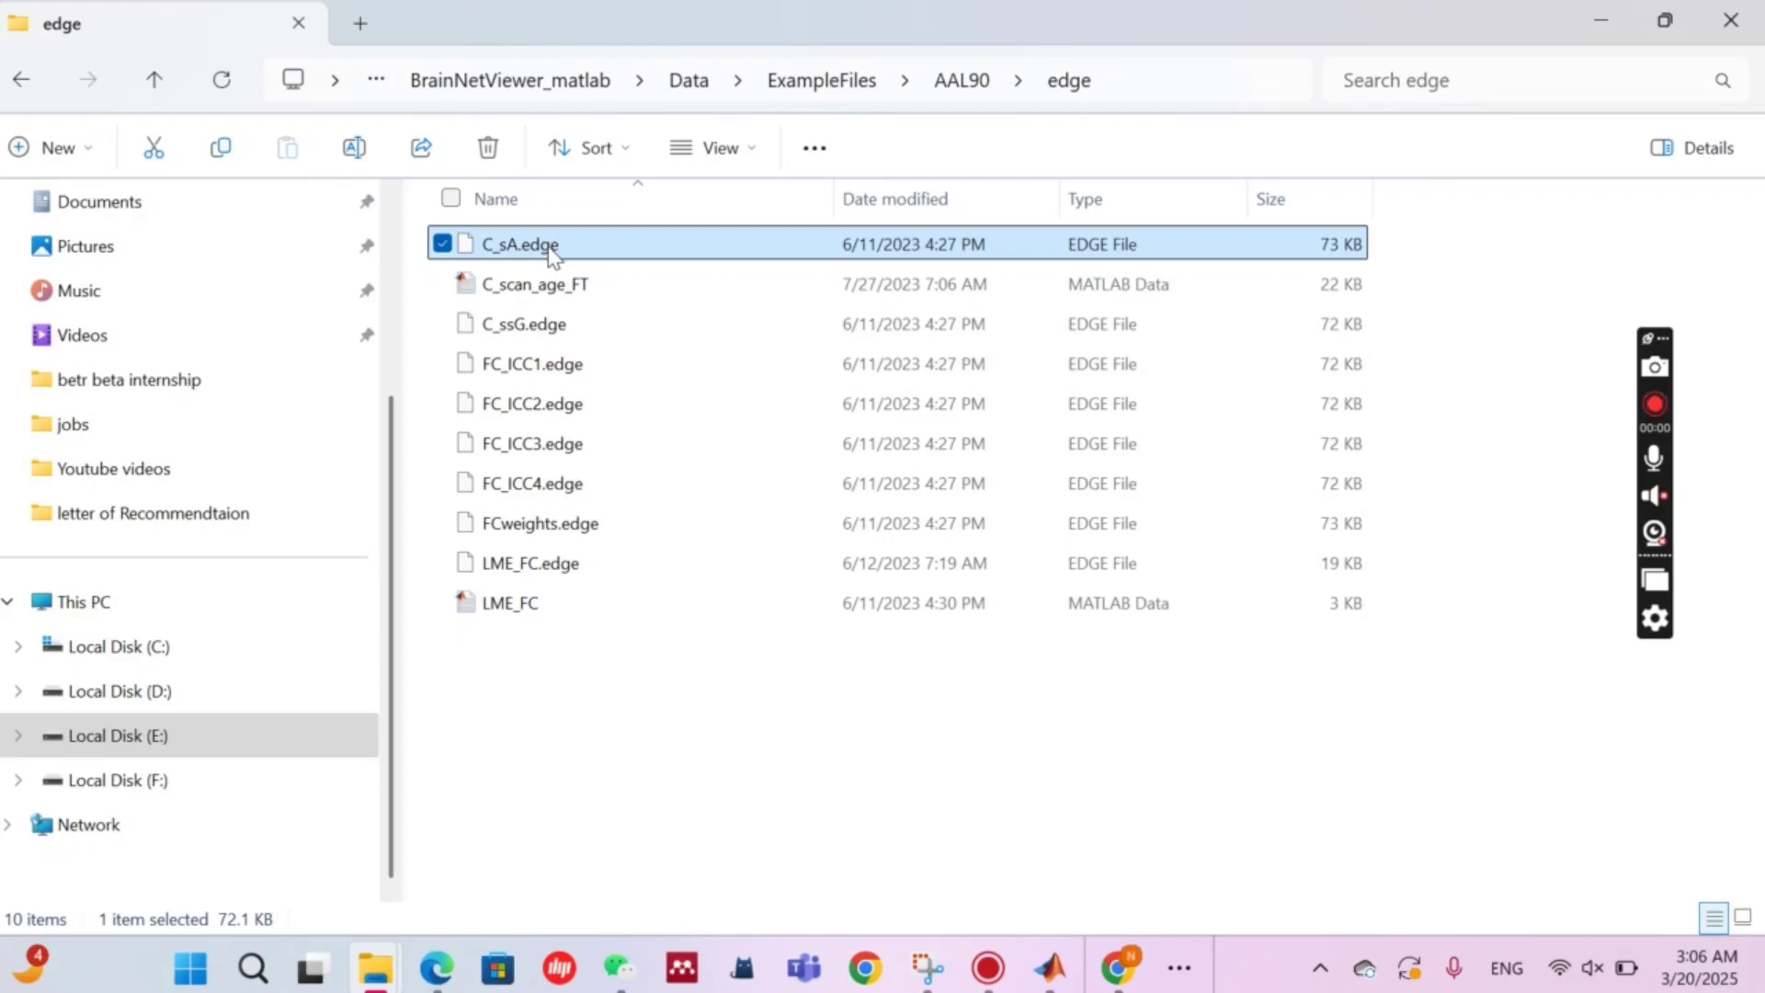
{"action": "right_click", "coordinate": [553, 250]}
{"action": "left_click", "coordinate": [673, 299]}
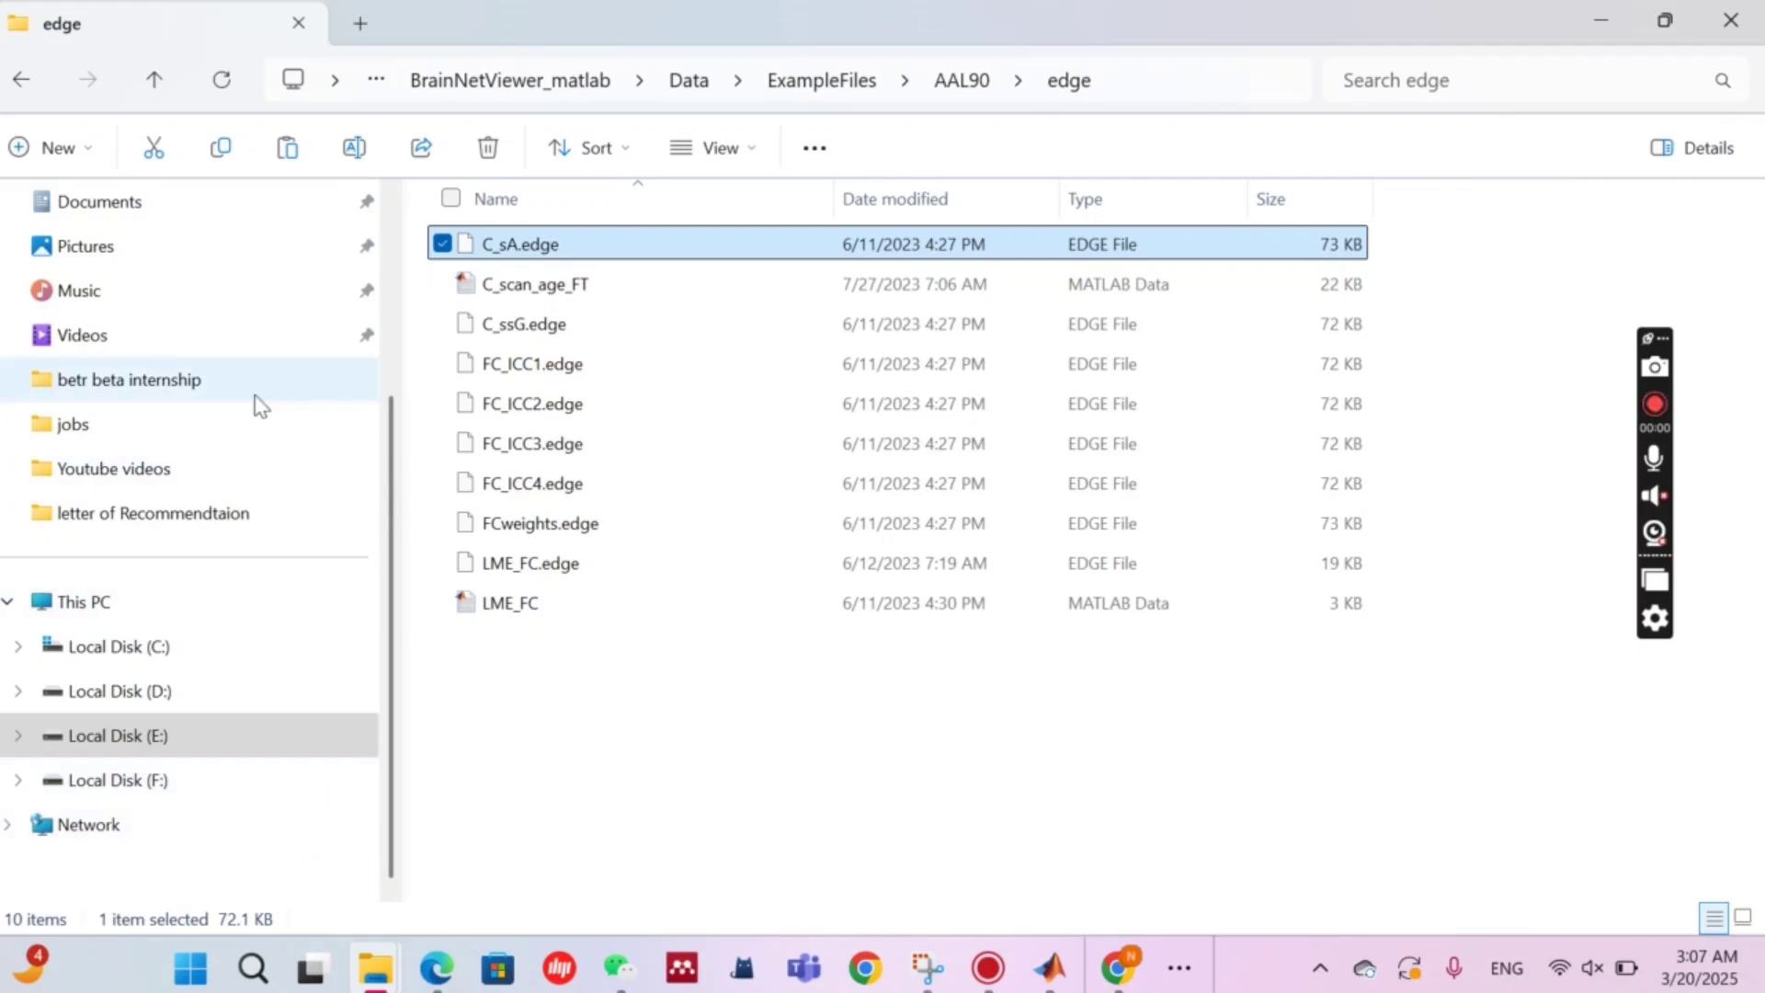
Step: In the Youtube videos folder, delete edgefile.edge and paste the copied C_sA.edge file
{"action": "left_click", "coordinate": [240, 467]}
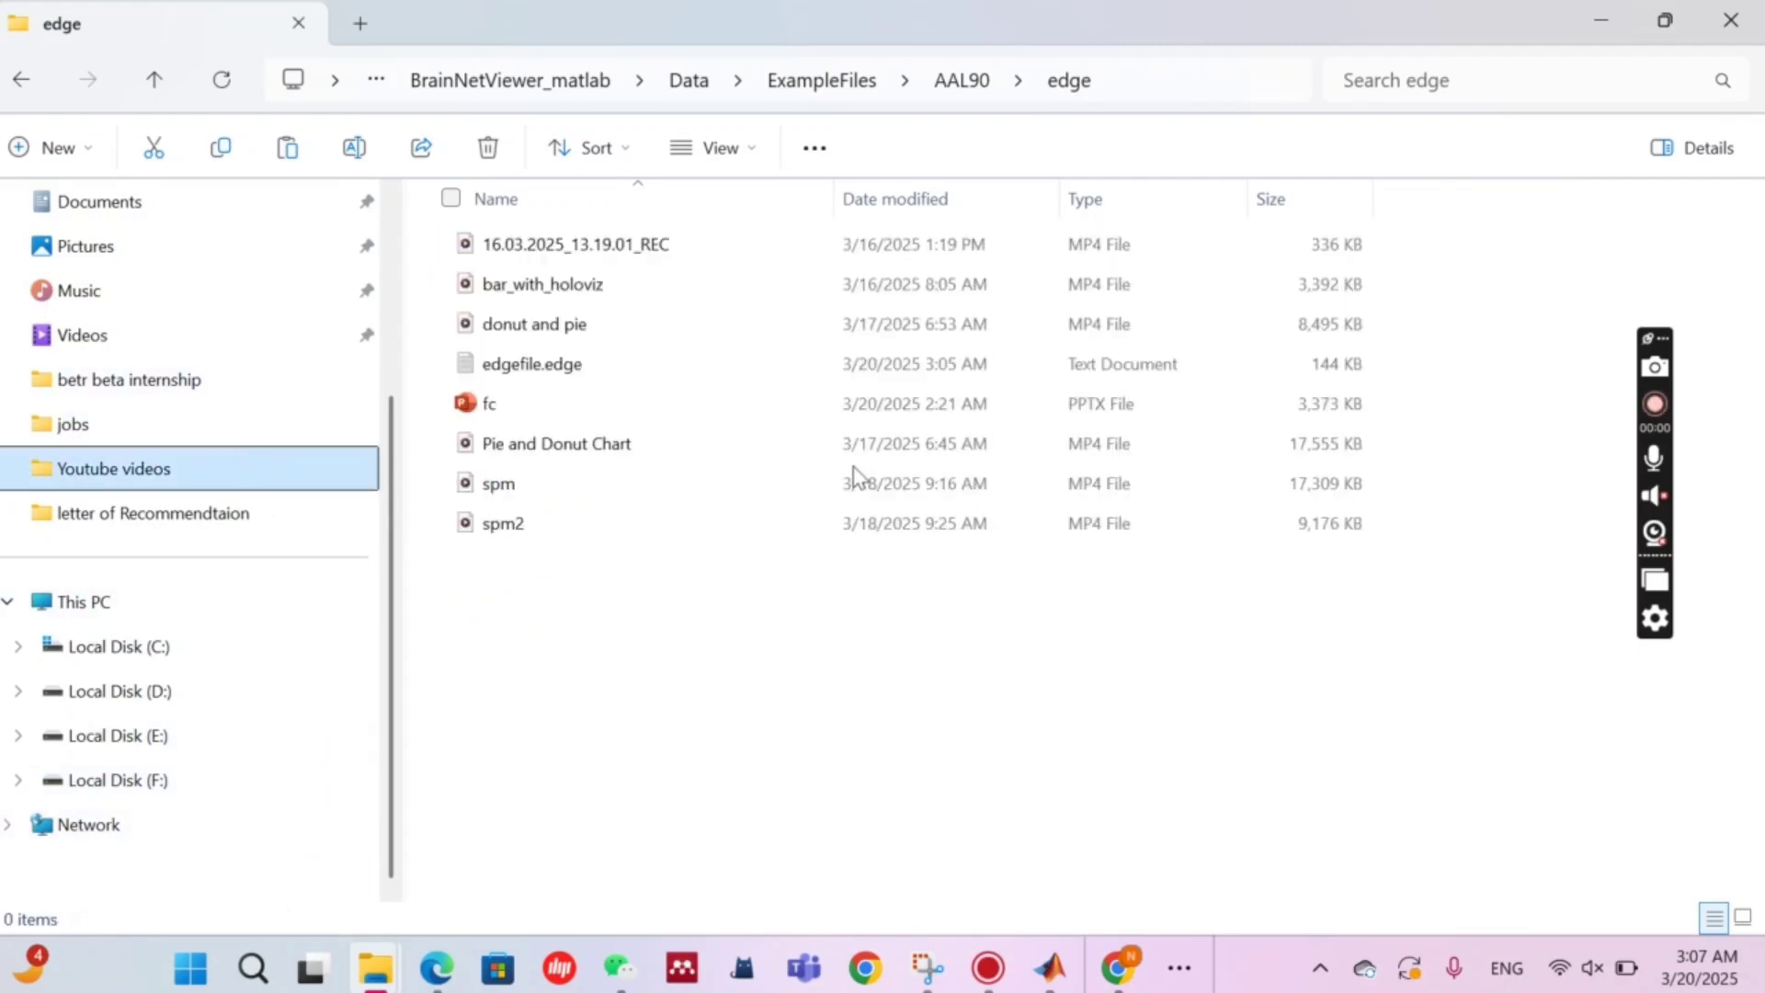
{"action": "left_click", "coordinate": [563, 365]}
{"action": "key", "text": "Delete"}
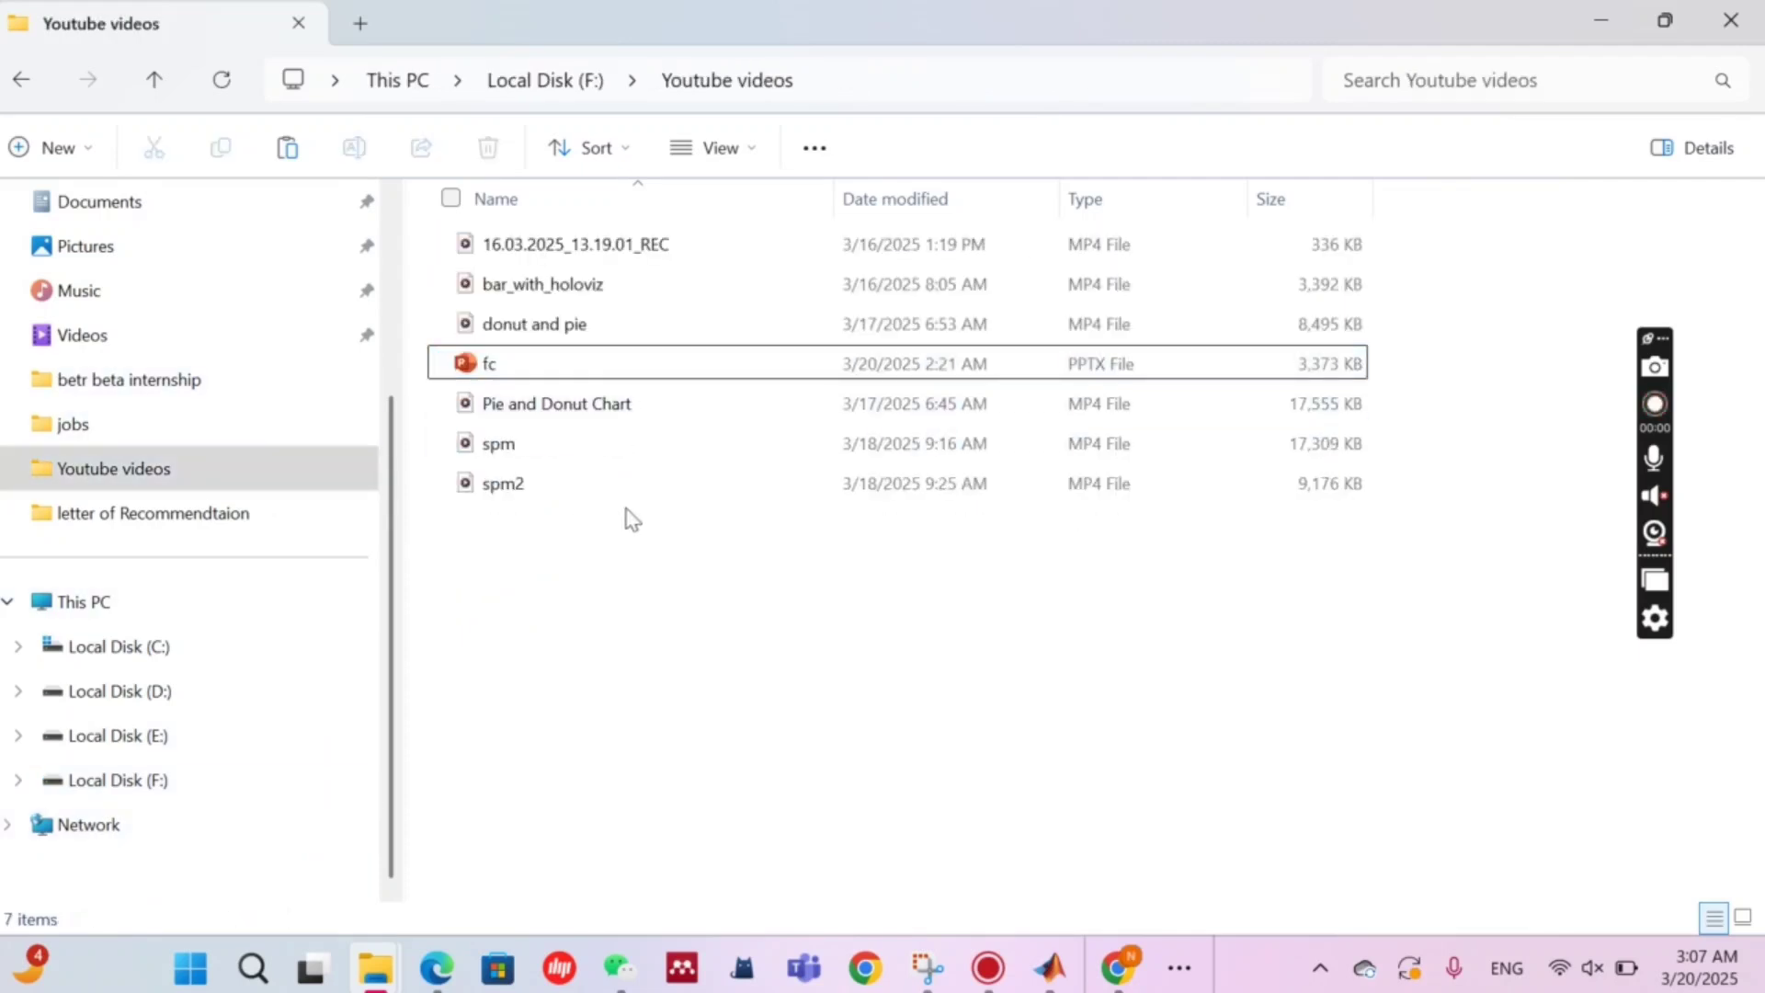
{"action": "right_click", "coordinate": [743, 792]}
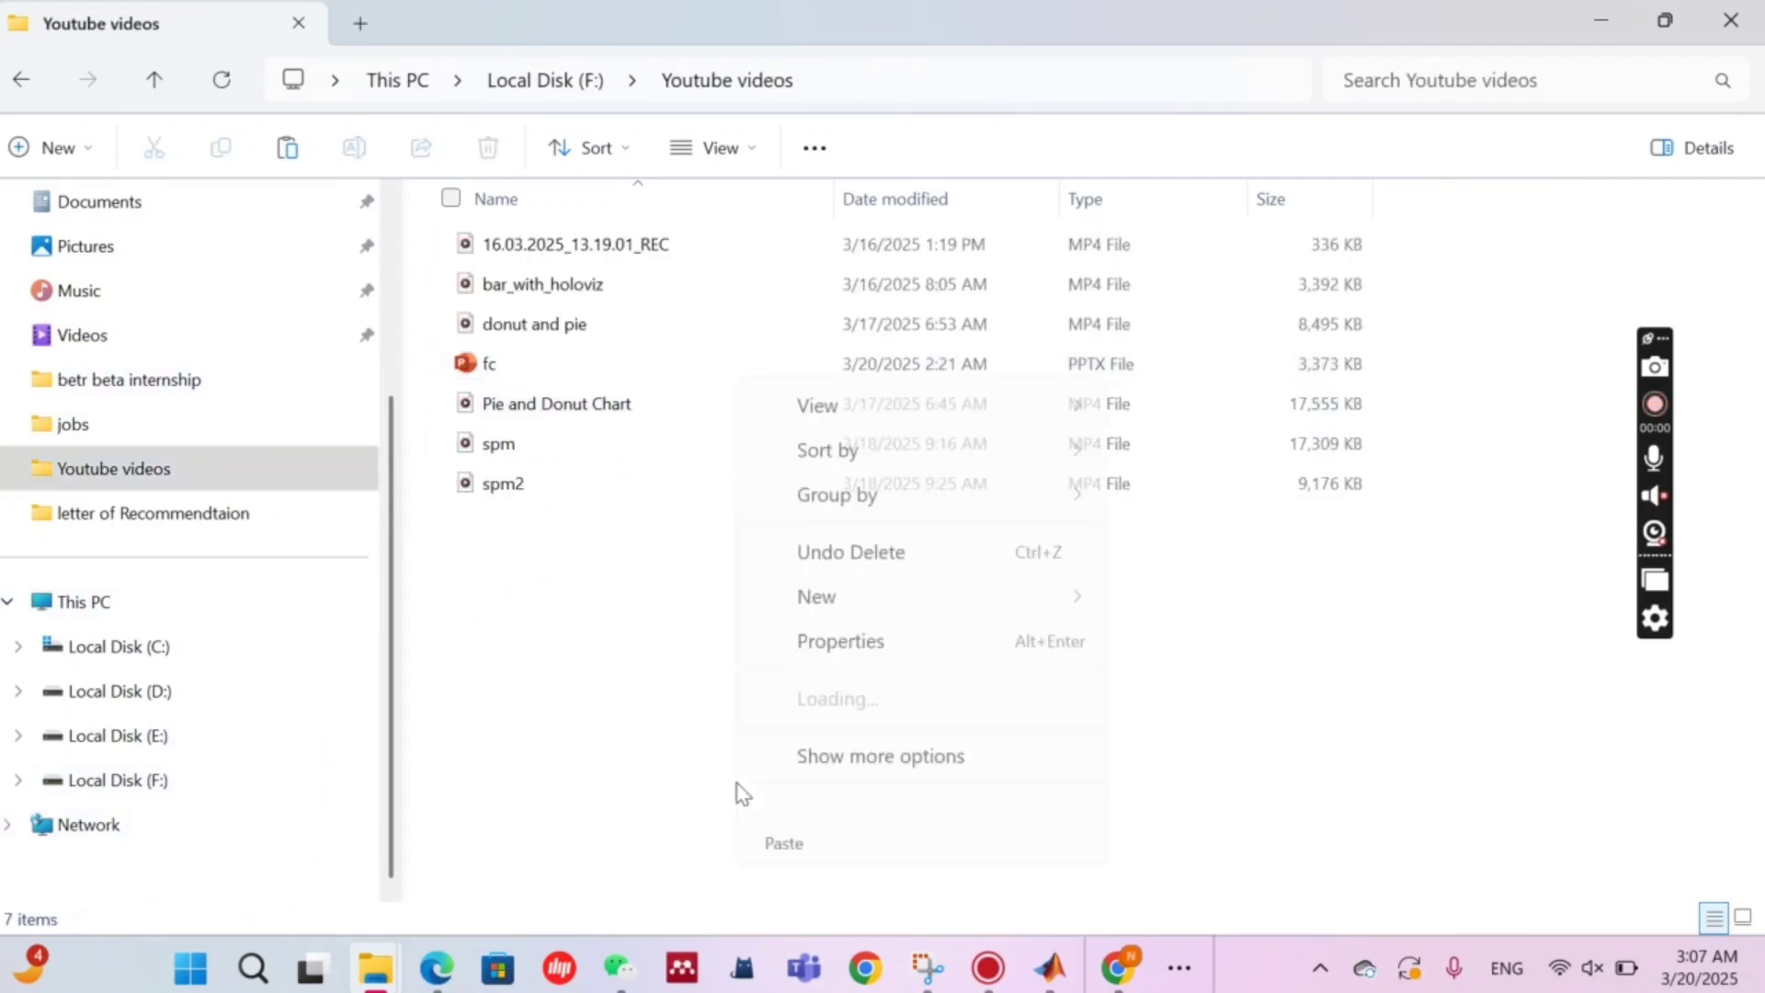
{"action": "left_click", "coordinate": [789, 825]}
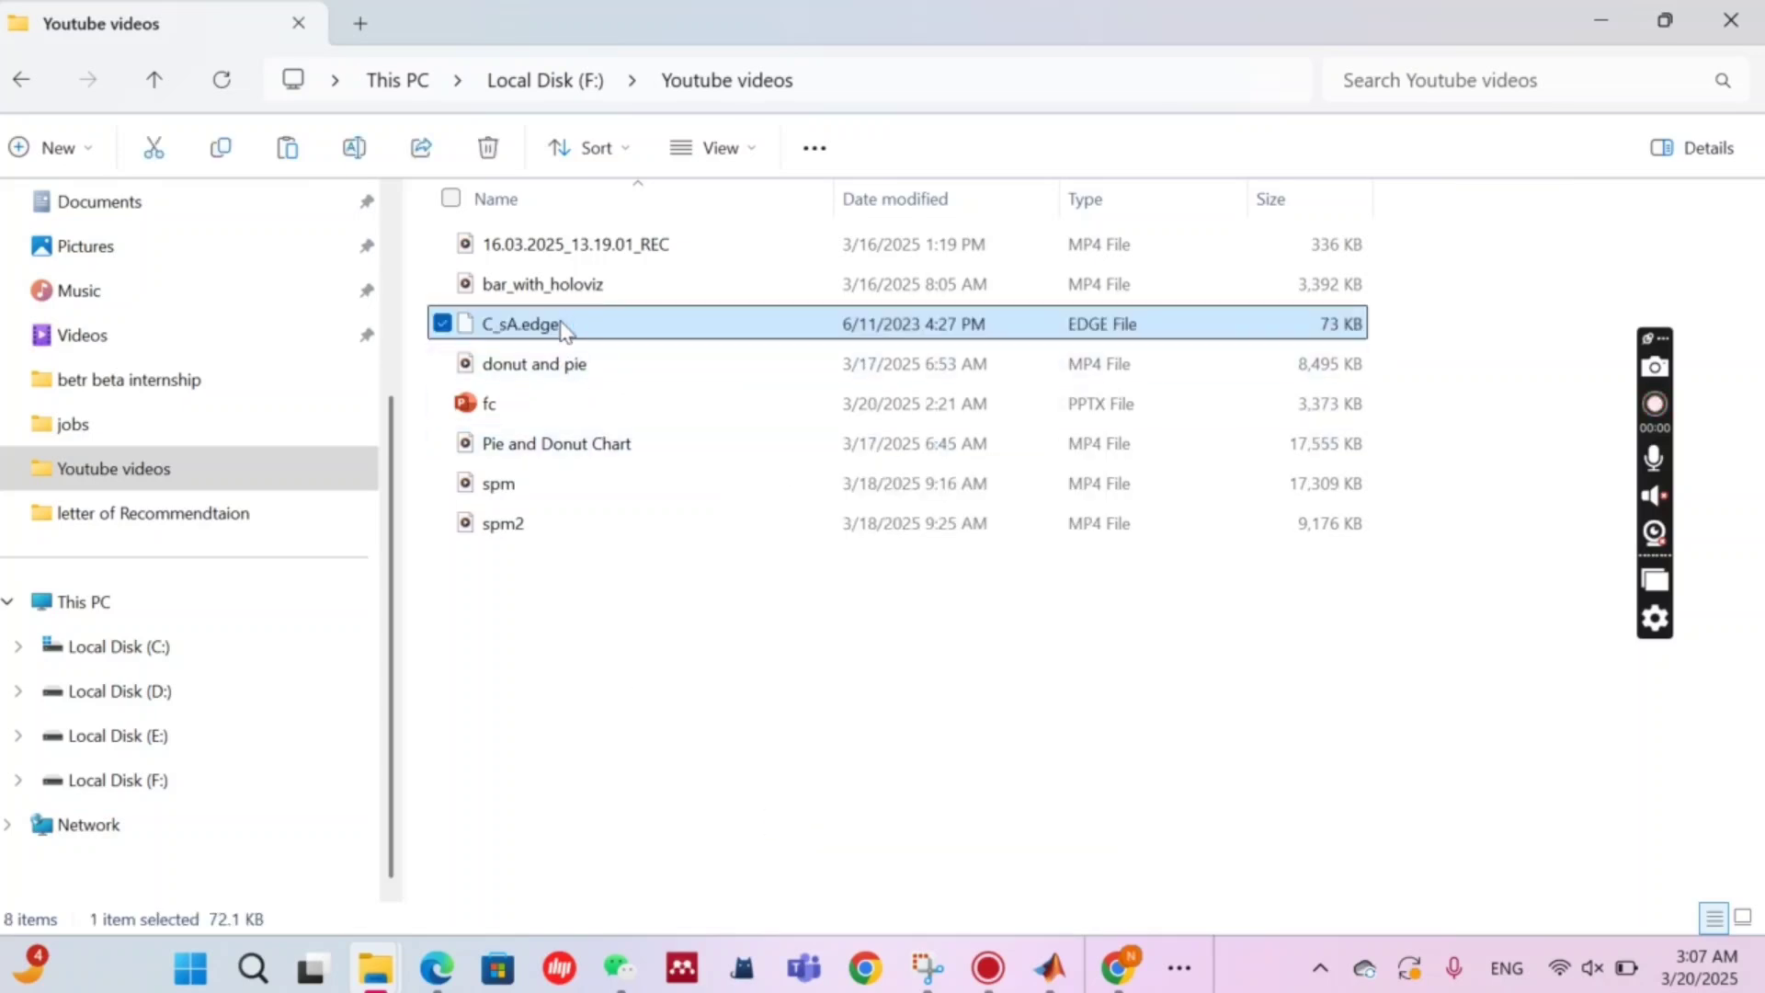
Step: Open C_sA.edge in Notepad and copy the whole 90x90 matrix a from MATLAB
{"action": "double_click", "coordinate": [563, 326]}
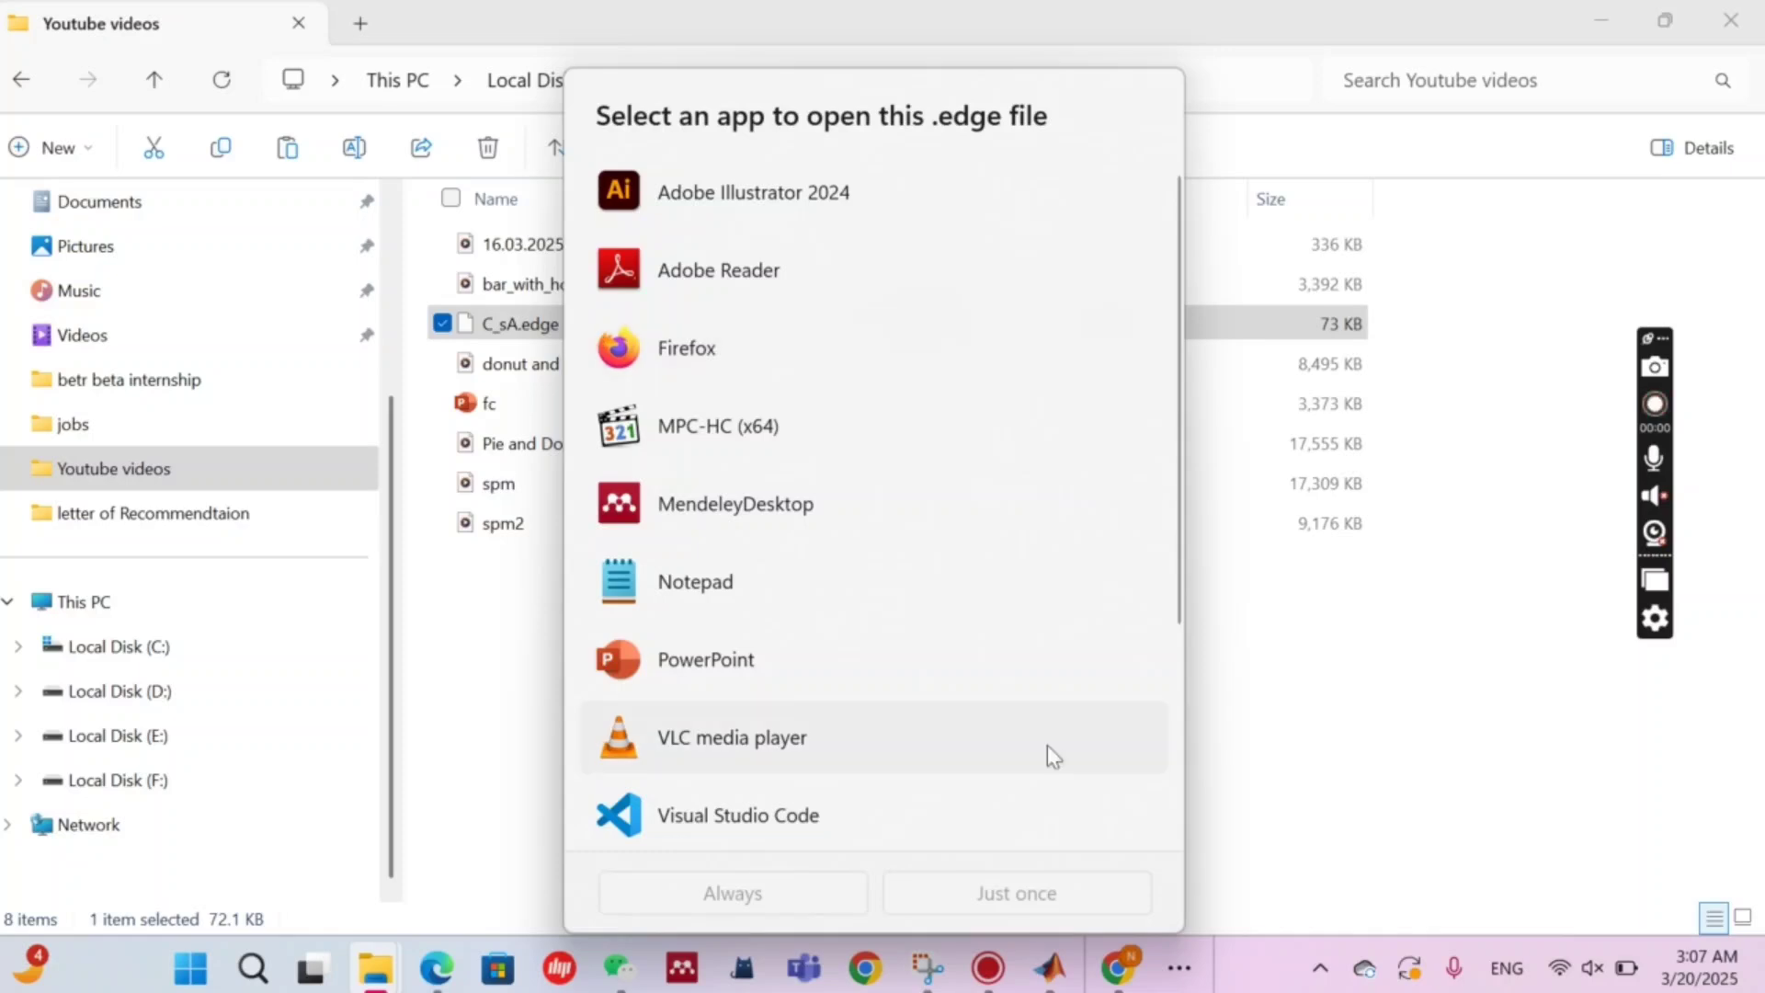
{"action": "double_click", "coordinate": [849, 578]}
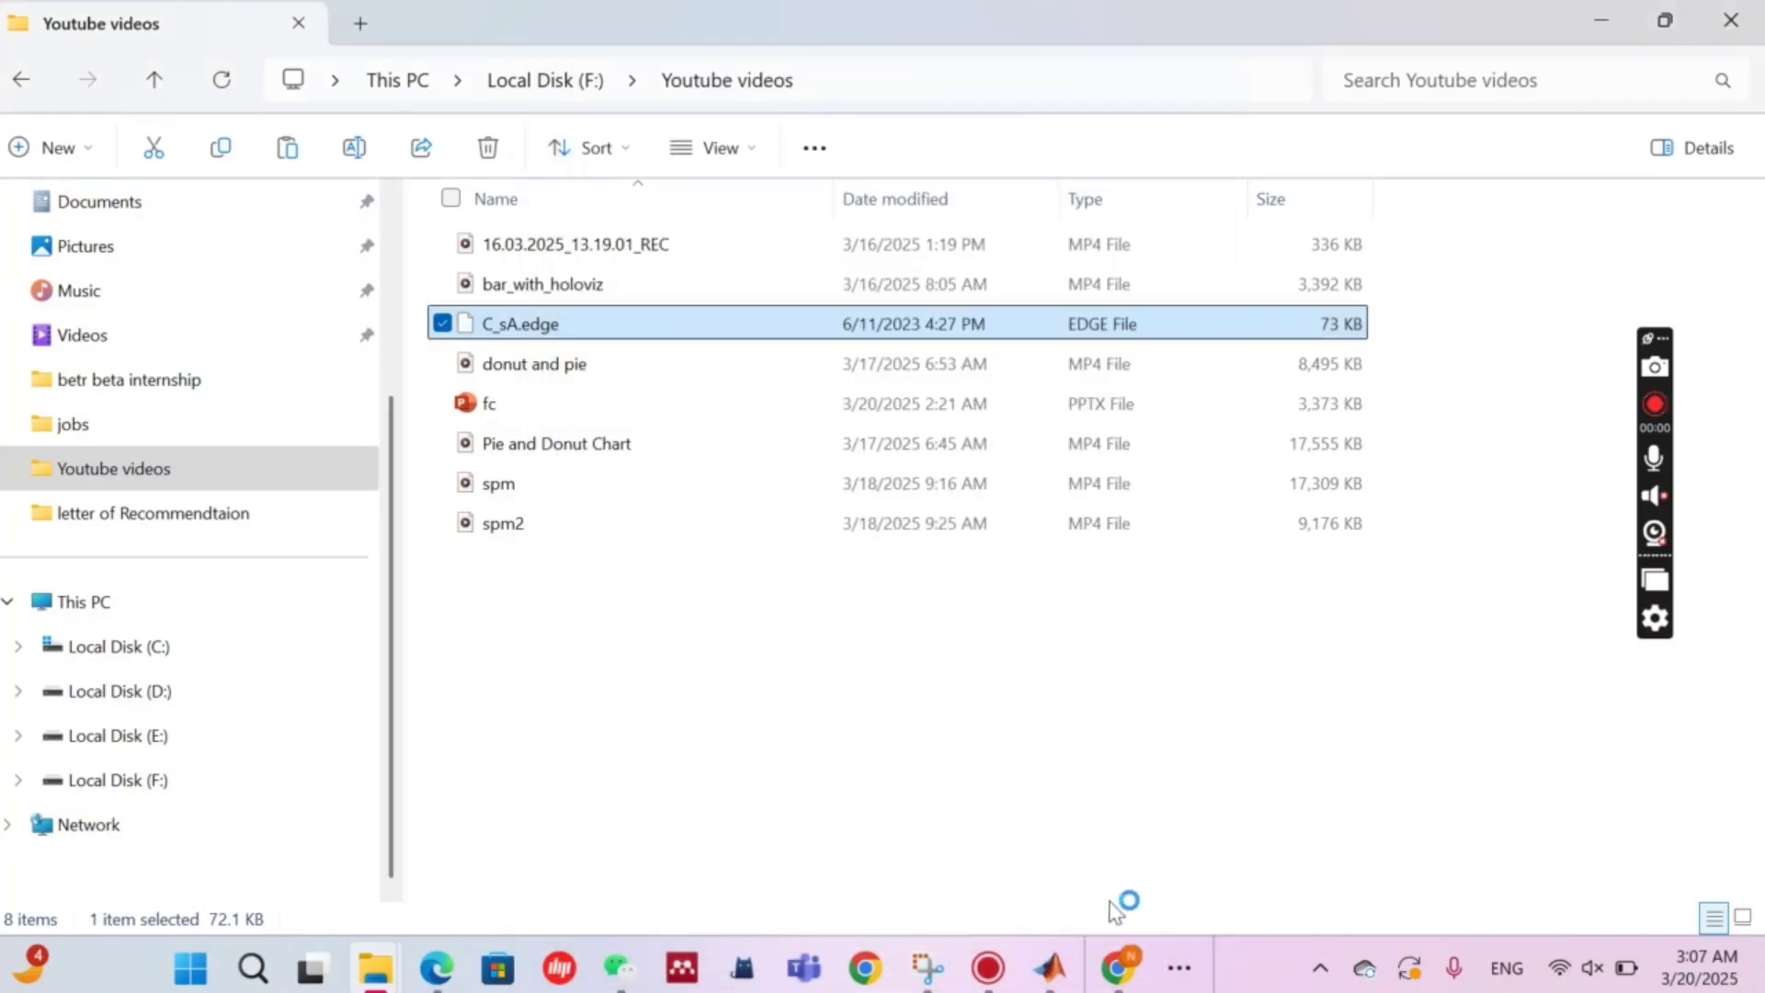
{"action": "mouse_move", "coordinate": [1051, 965]}
{"action": "left_click", "coordinate": [1135, 816]}
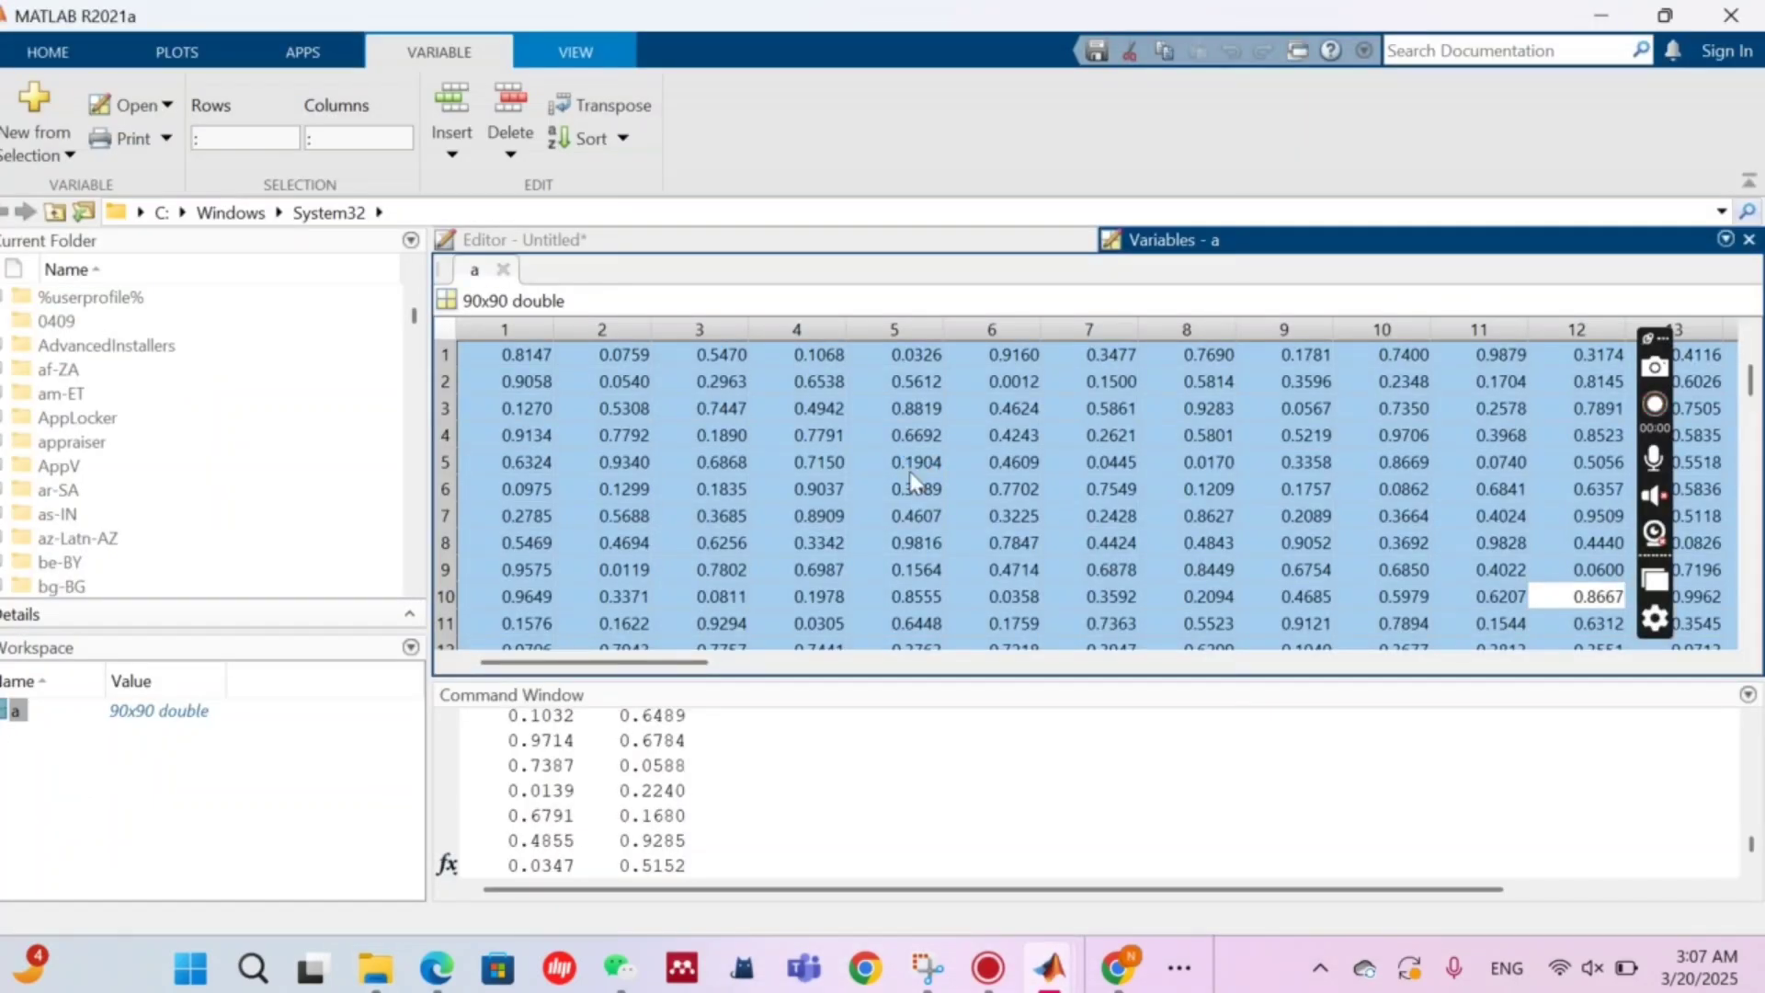
Step: Replace the entire contents of C_sA.edge in Notepad with the copied matrix values, then save and close the file
{"action": "left_click", "coordinate": [1180, 968]}
{"action": "left_click", "coordinate": [1290, 884]}
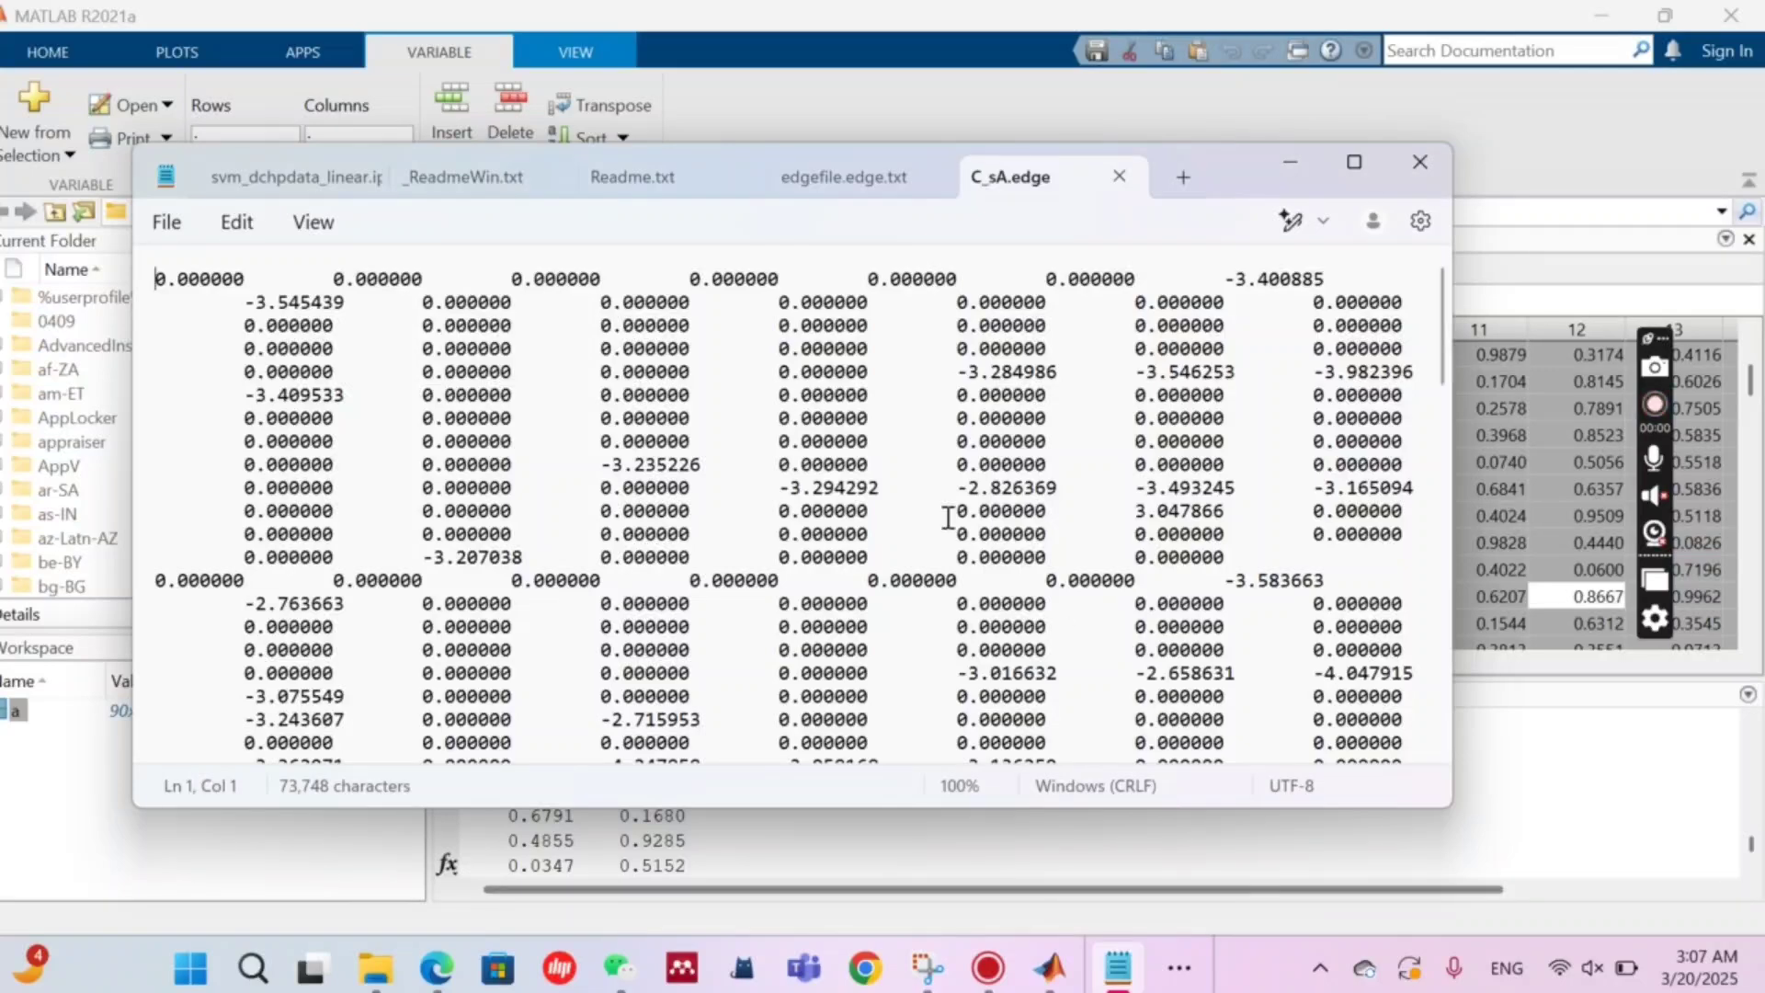
{"action": "key", "text": "ctrl+a"}
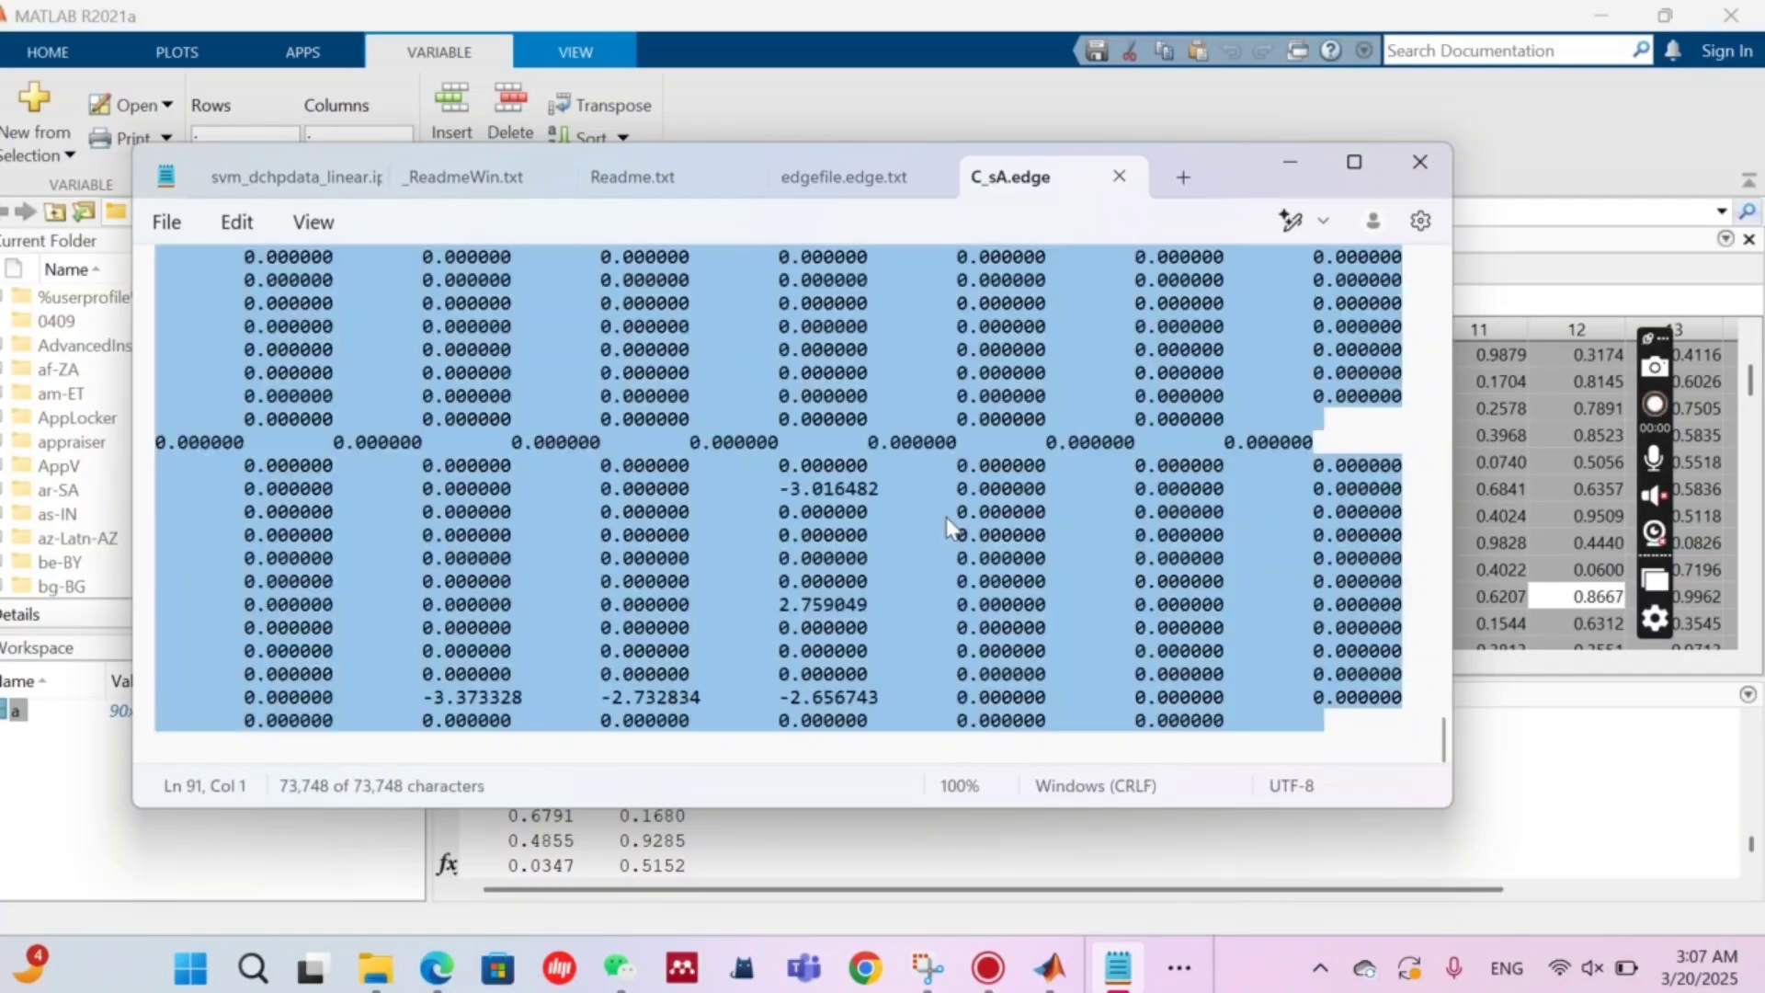
{"action": "key", "text": "ctrl+v"}
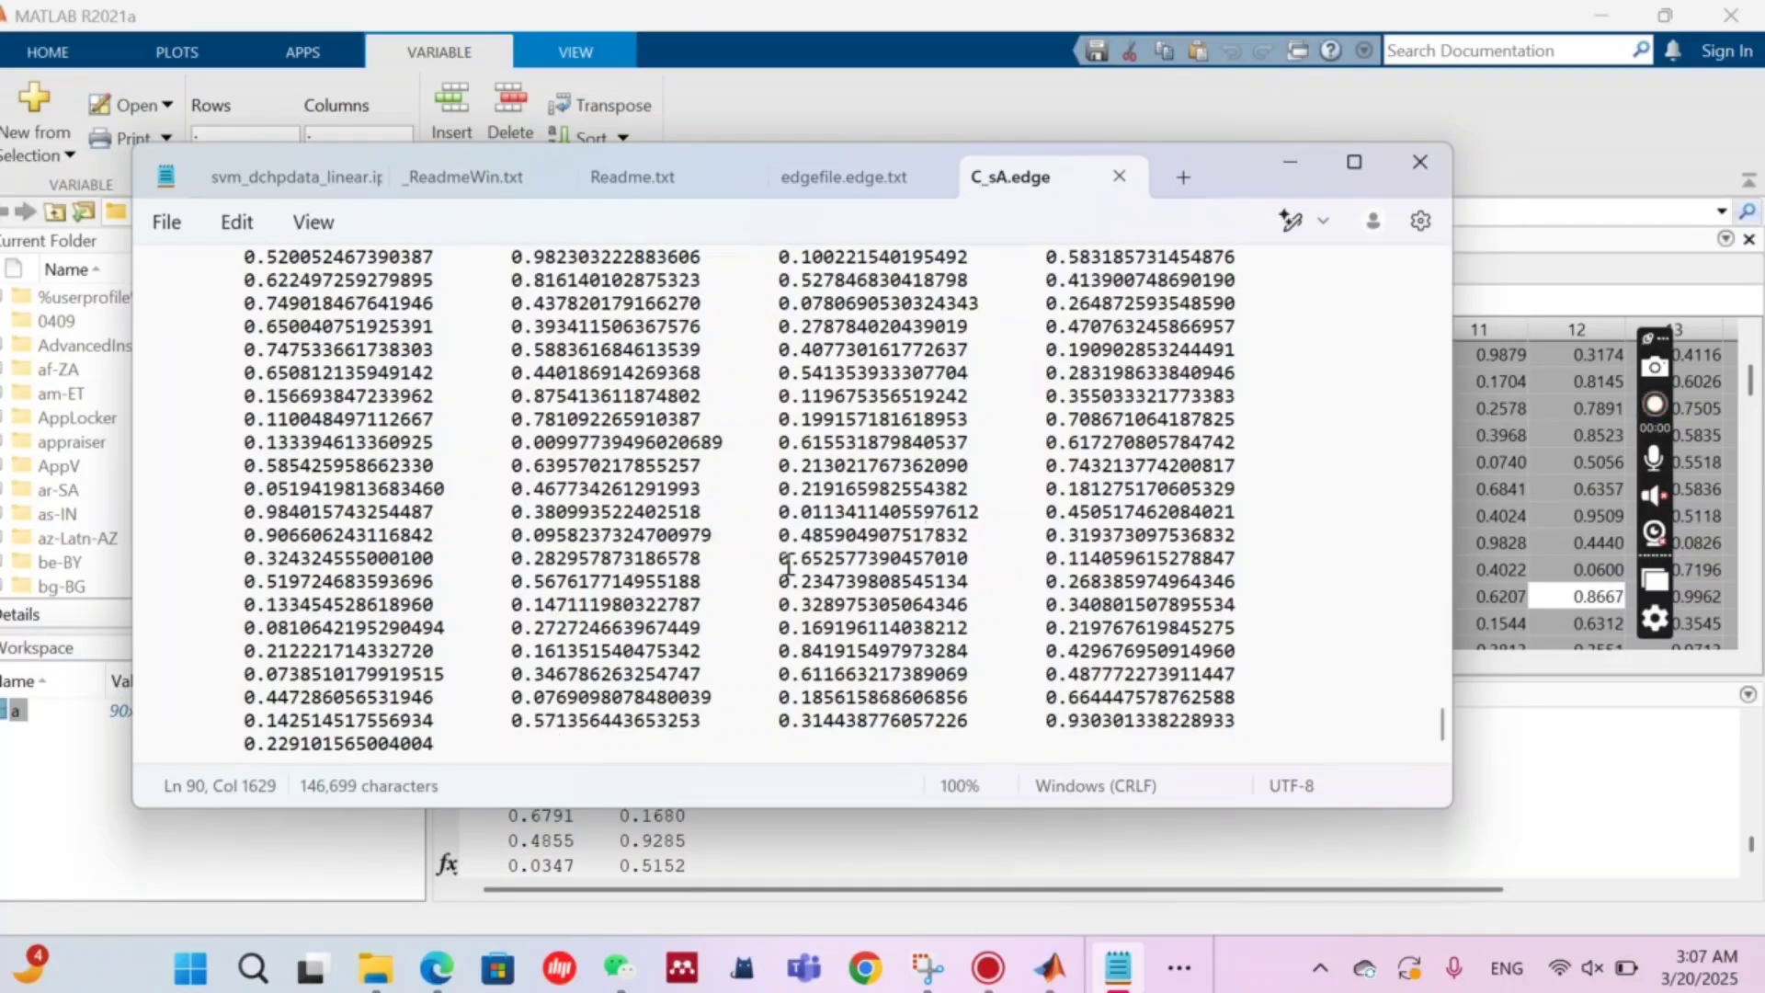
{"action": "left_click", "coordinate": [1421, 162]}
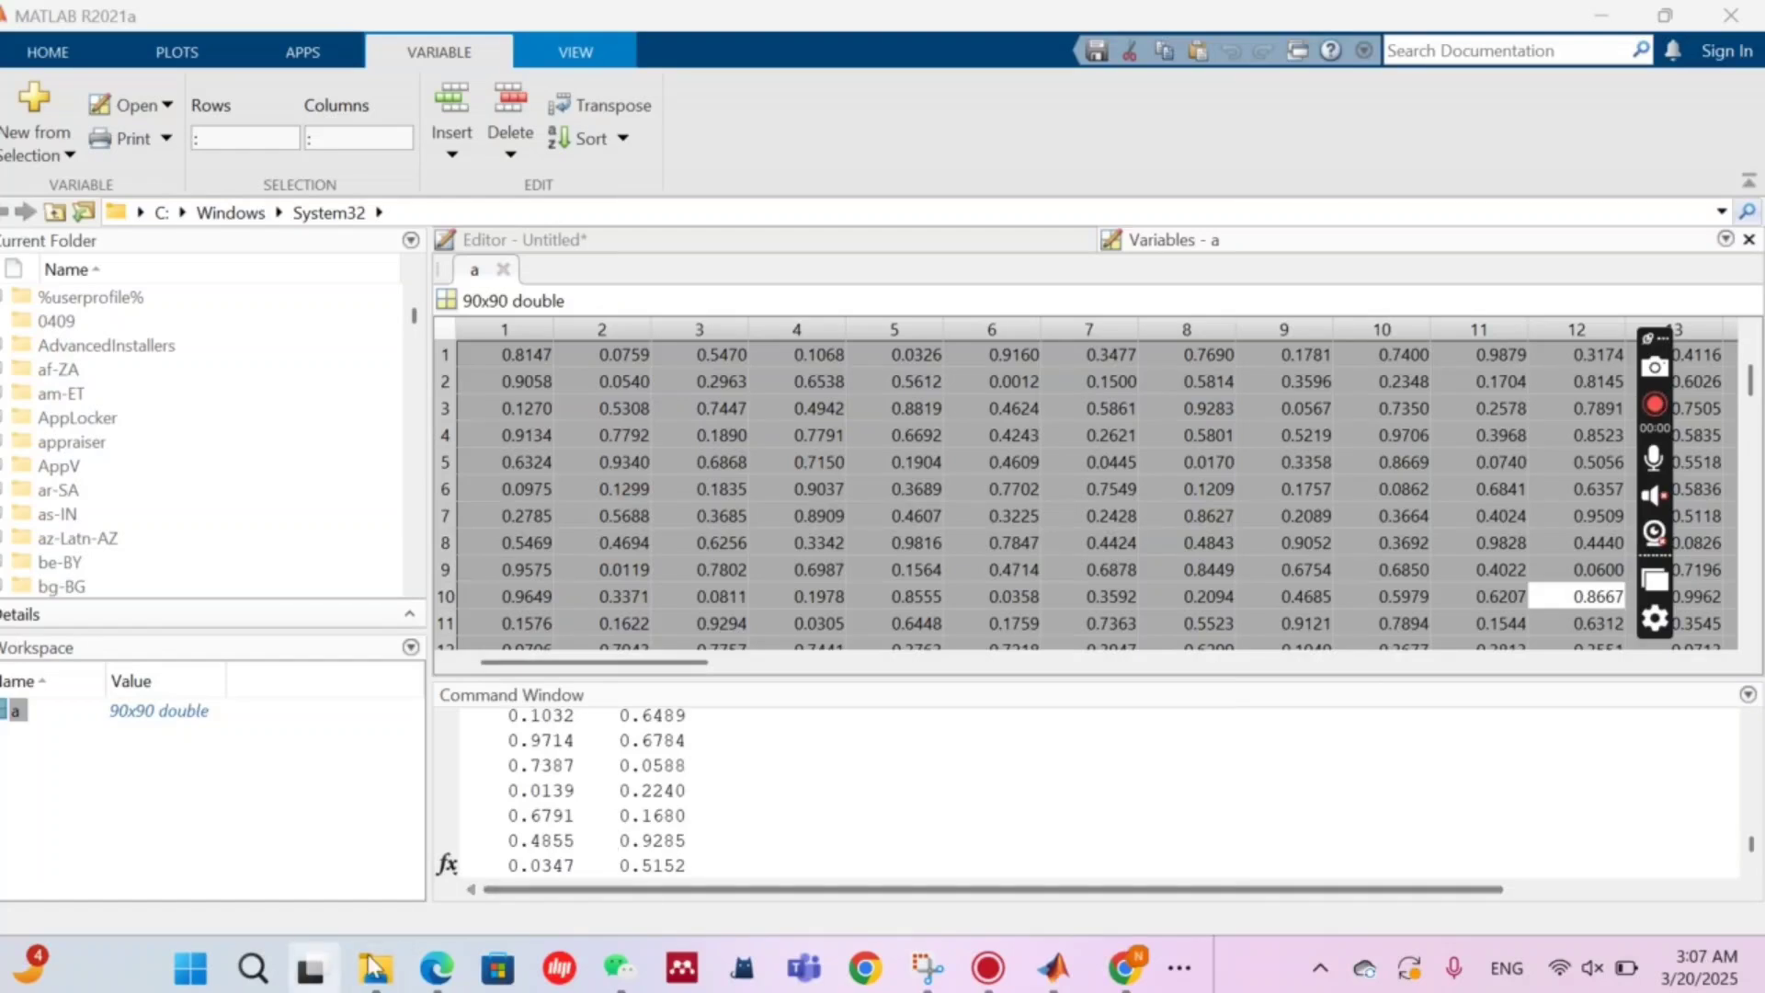
Step: In File Explorer, open the AAL90 folder inside Data > ExampleFiles of BrainNetViewer_matlab on Local Disk (E:)
{"action": "mouse_move", "coordinate": [372, 965]}
{"action": "left_click", "coordinate": [586, 761]}
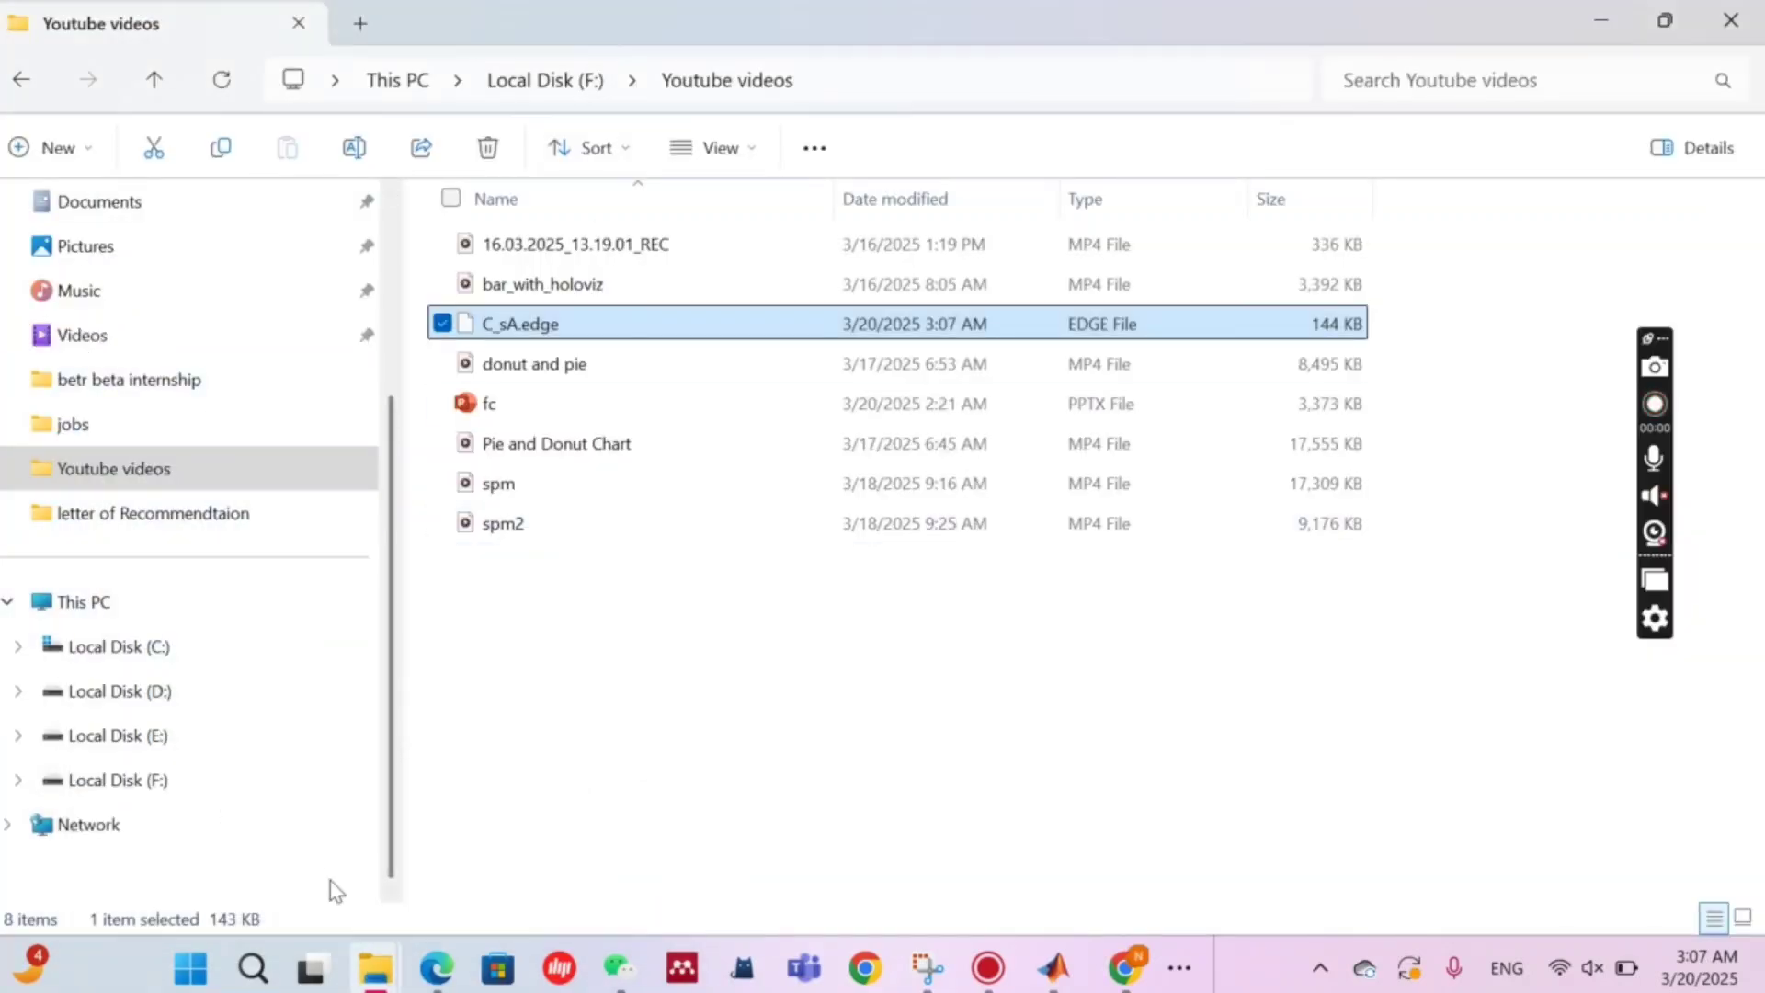
{"action": "mouse_move", "coordinate": [374, 980]}
{"action": "left_click", "coordinate": [246, 800]}
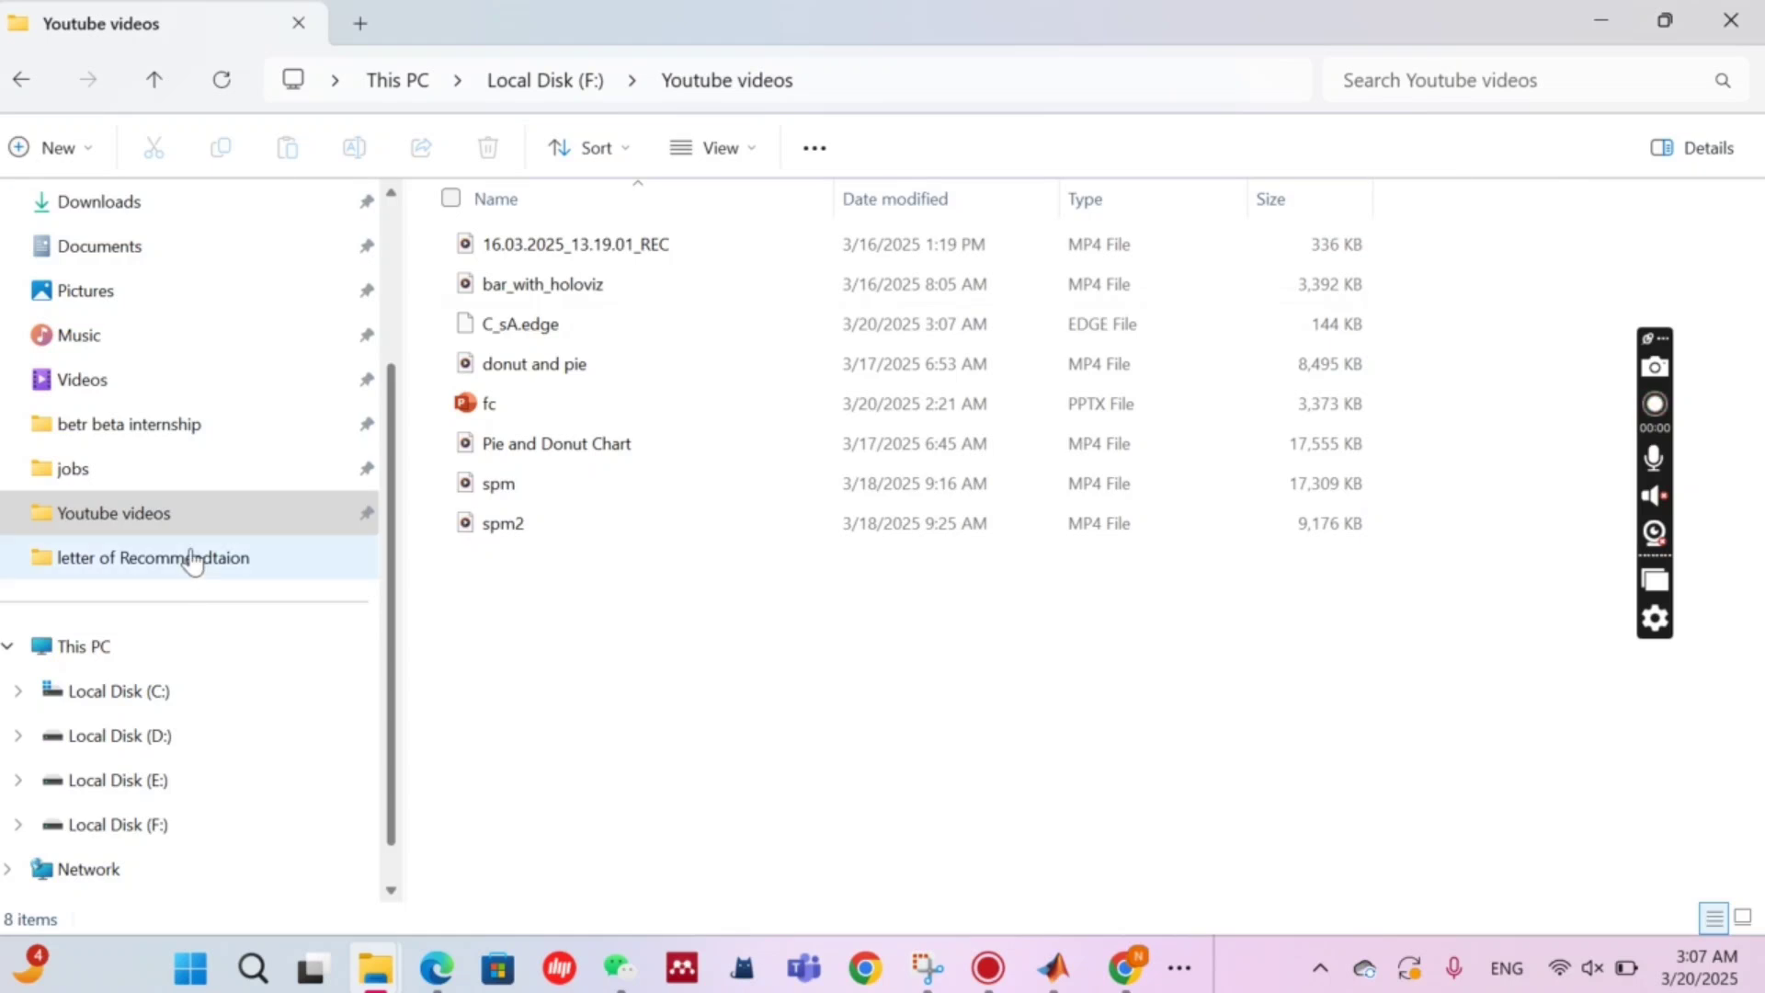
{"action": "left_click", "coordinate": [193, 821]}
{"action": "left_click", "coordinate": [197, 781]}
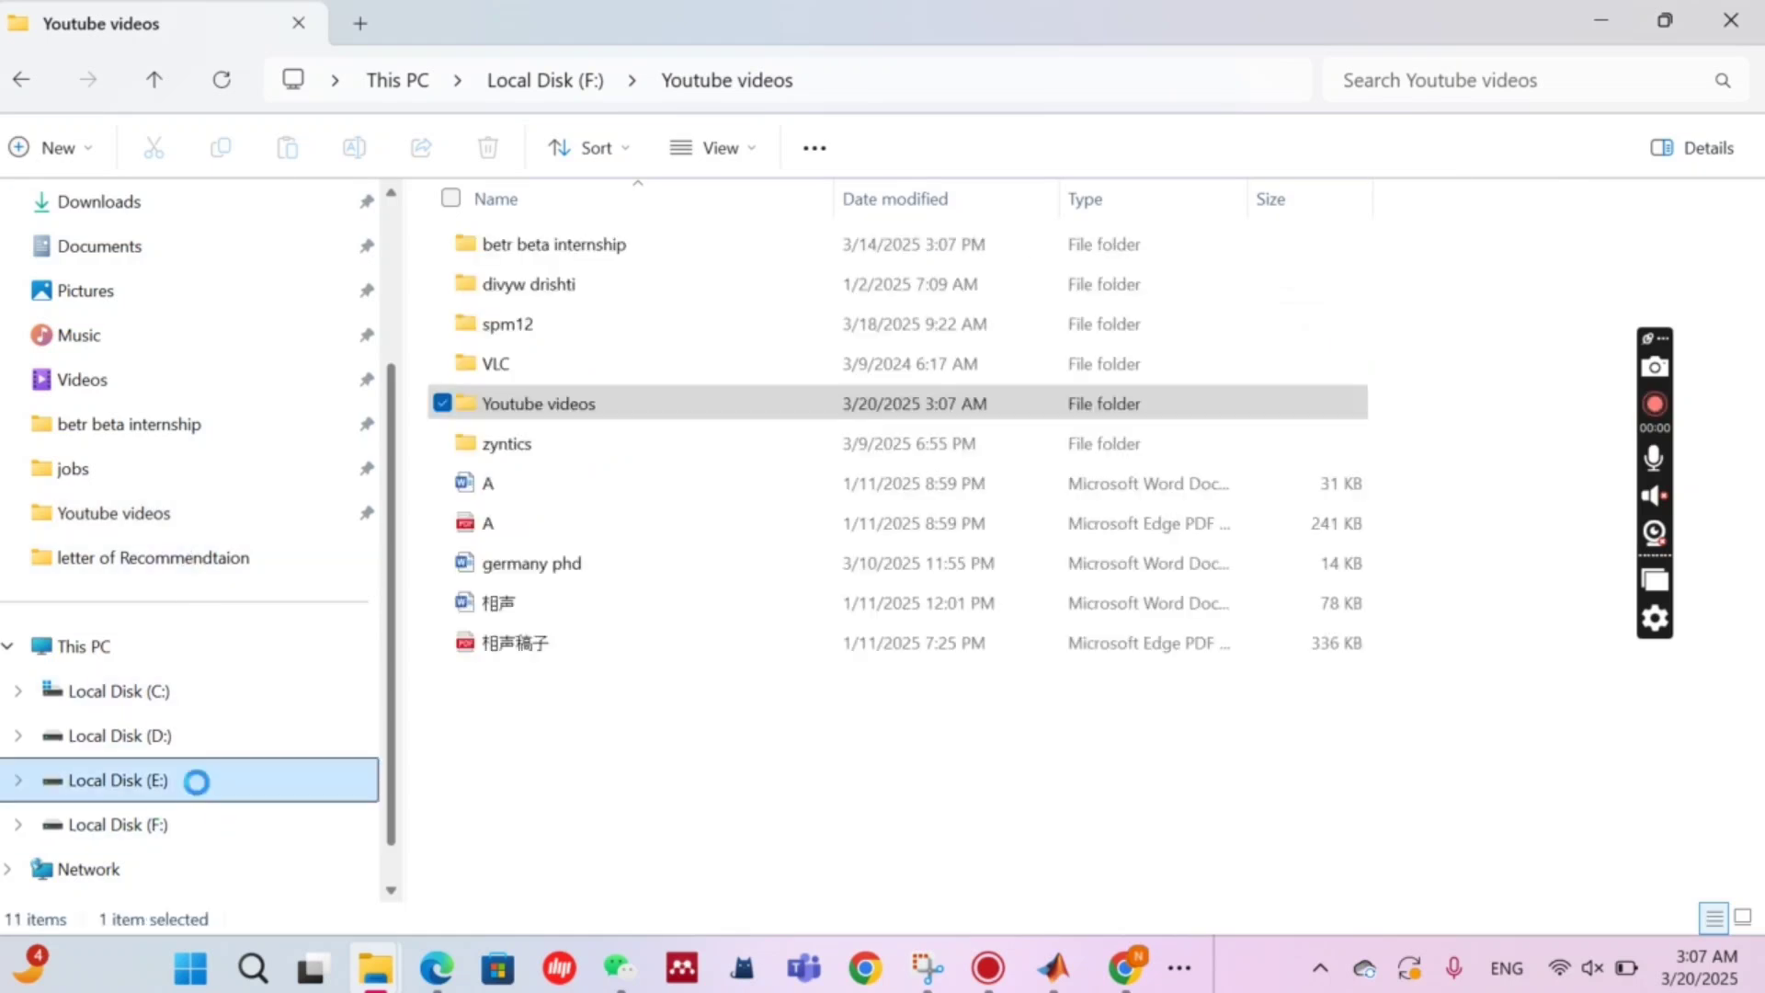
{"action": "left_click", "coordinate": [638, 253]}
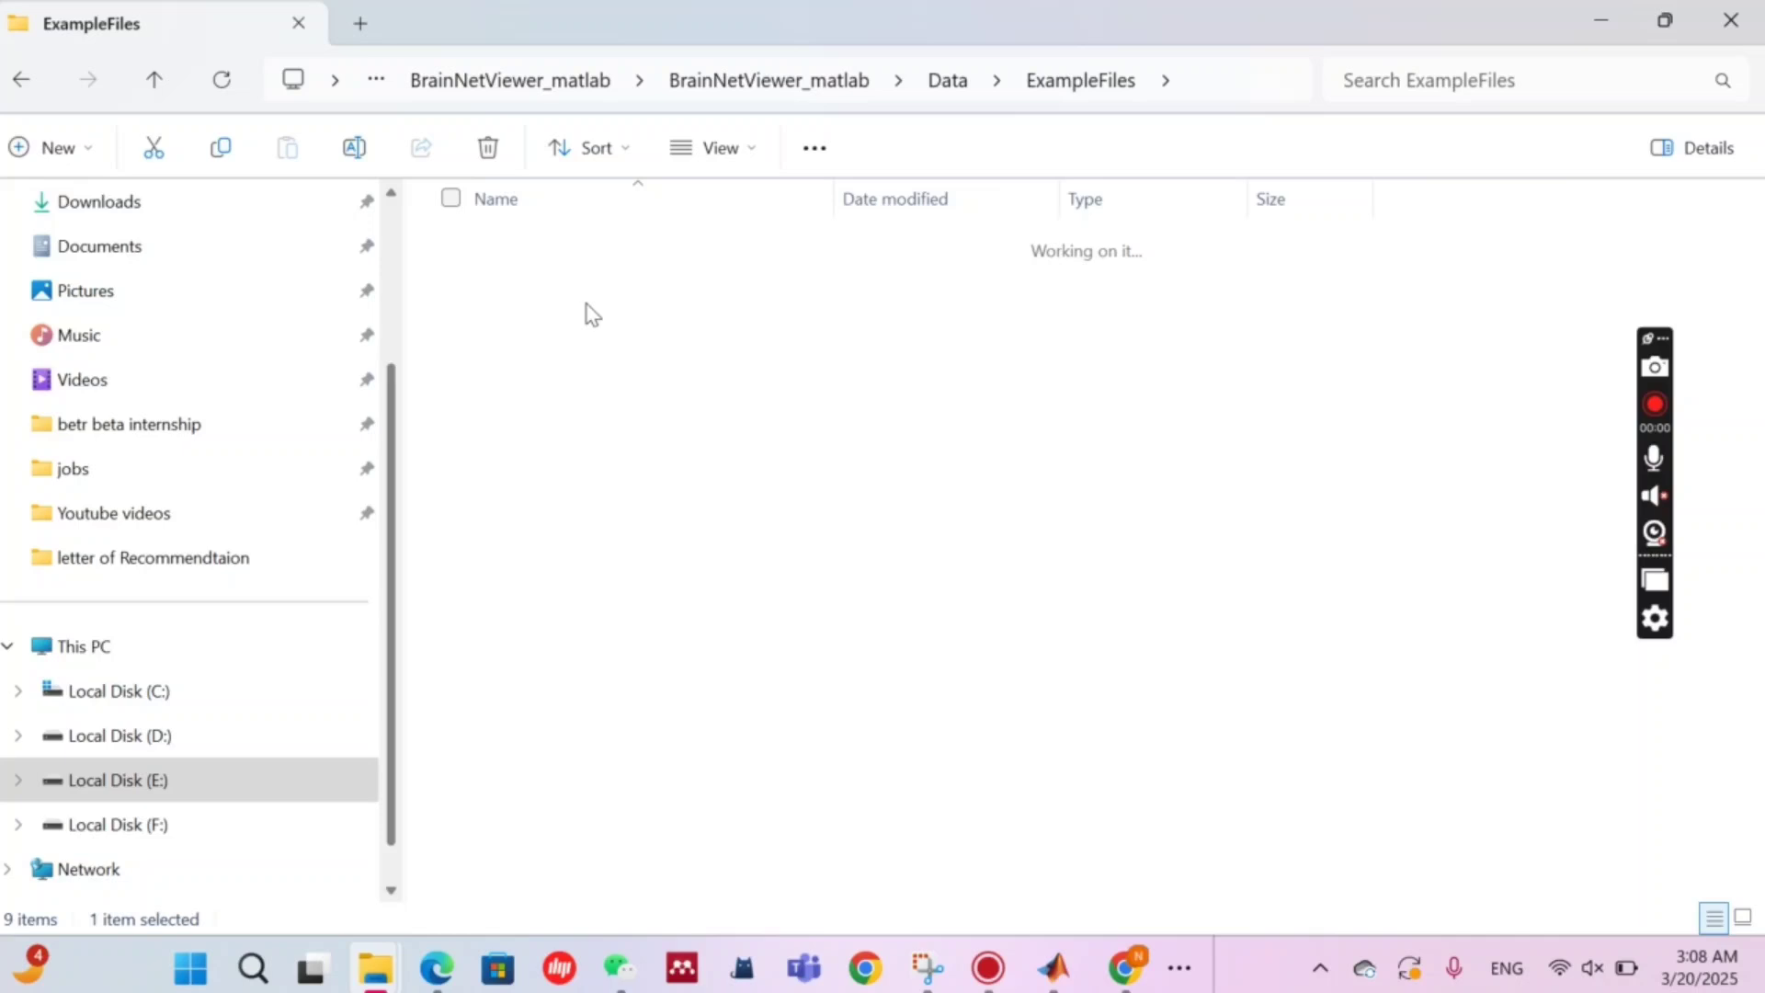
{"action": "double_click", "coordinate": [583, 317]}
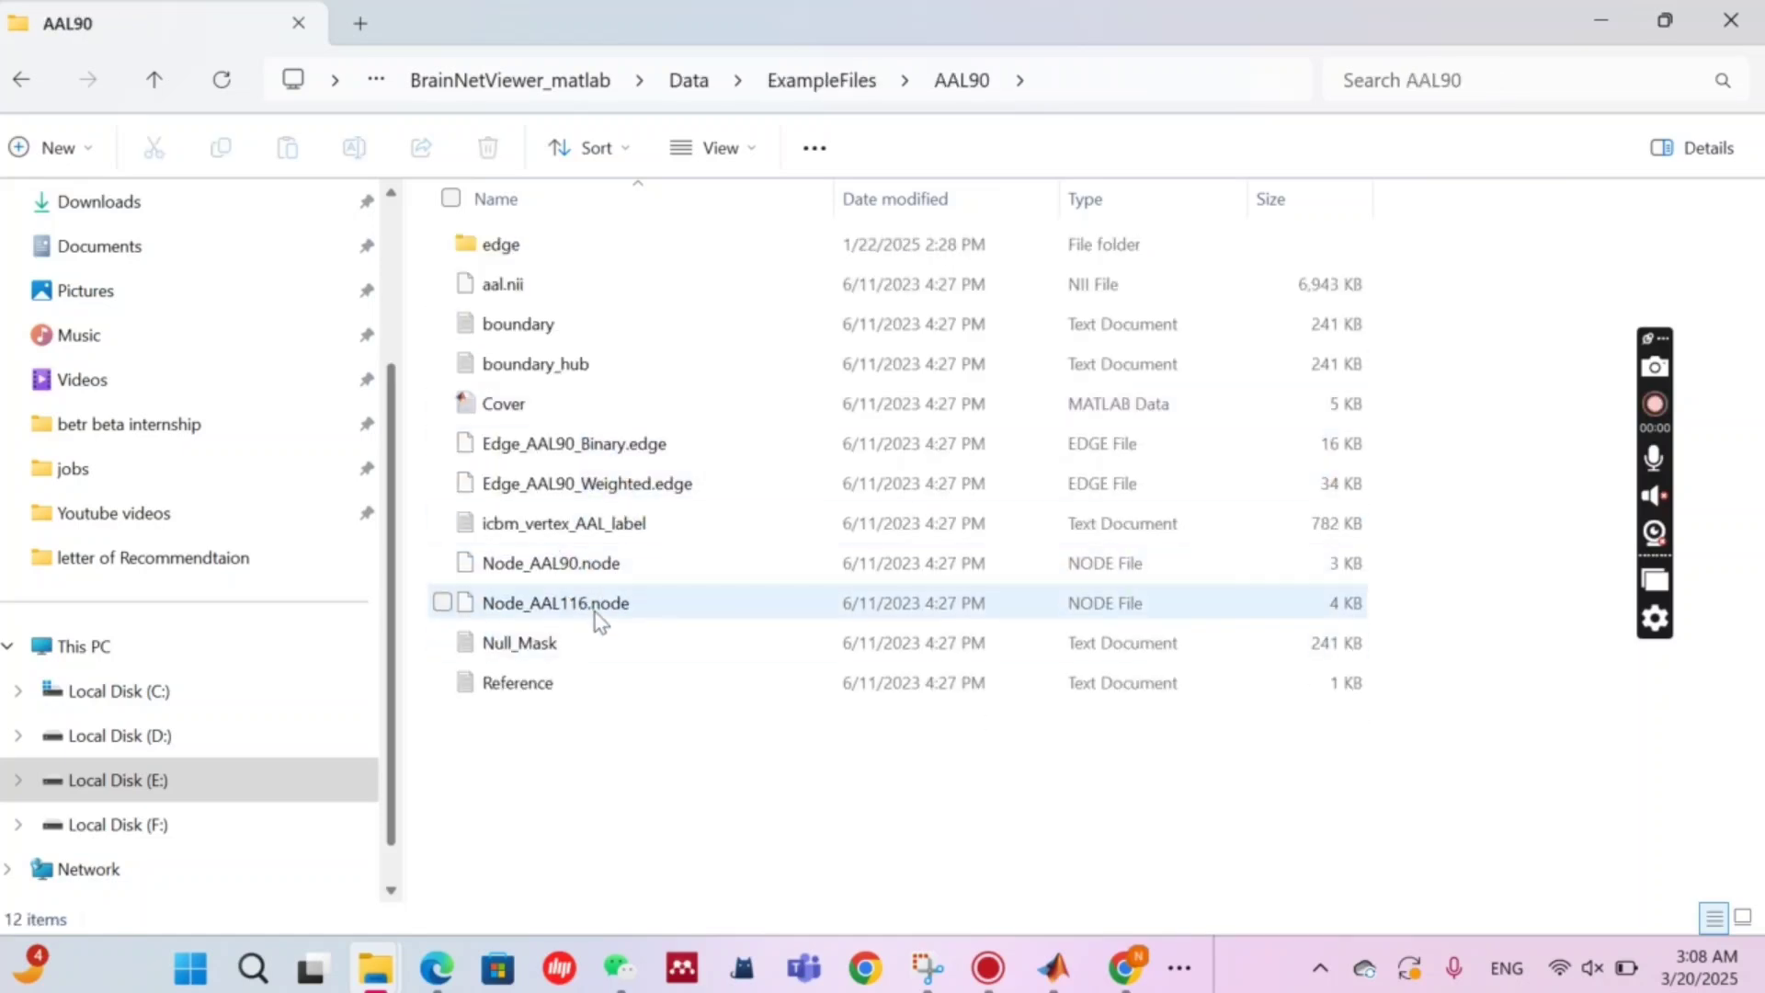
Step: Copy Node_AAL90.node from the AAL90 folder and paste it into the Youtube videos folder
{"action": "left_click", "coordinate": [593, 563]}
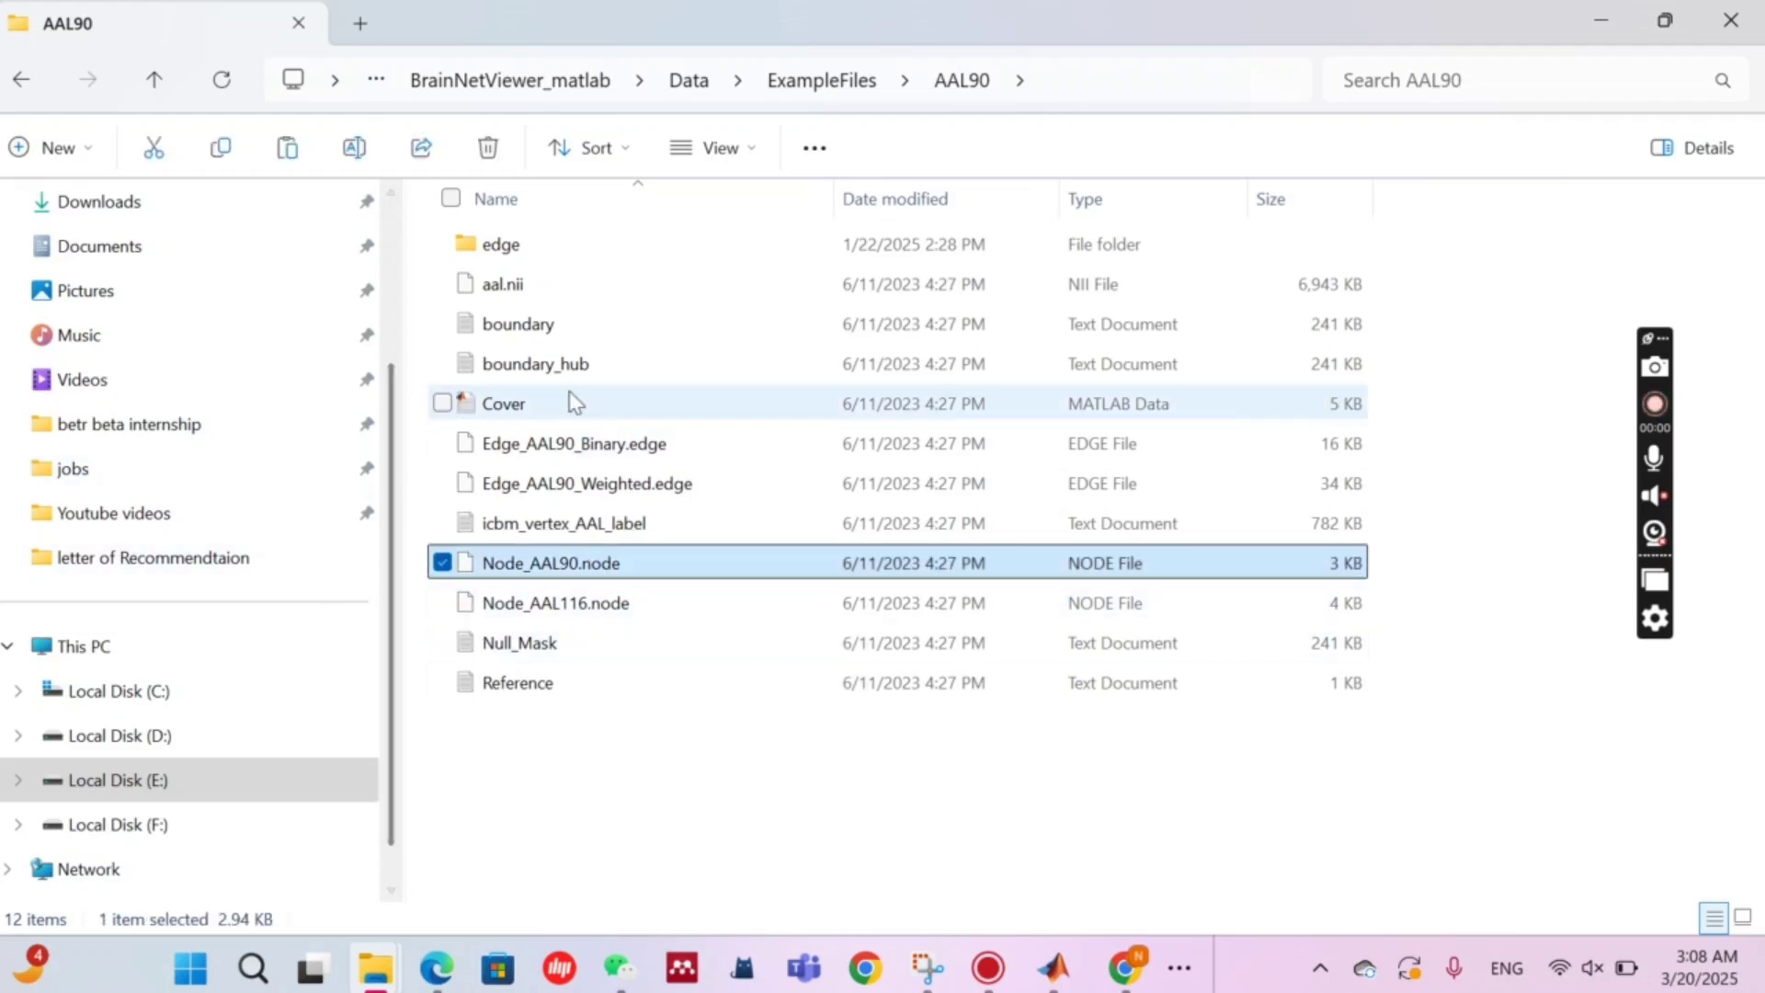
{"action": "mouse_move", "coordinate": [372, 968]}
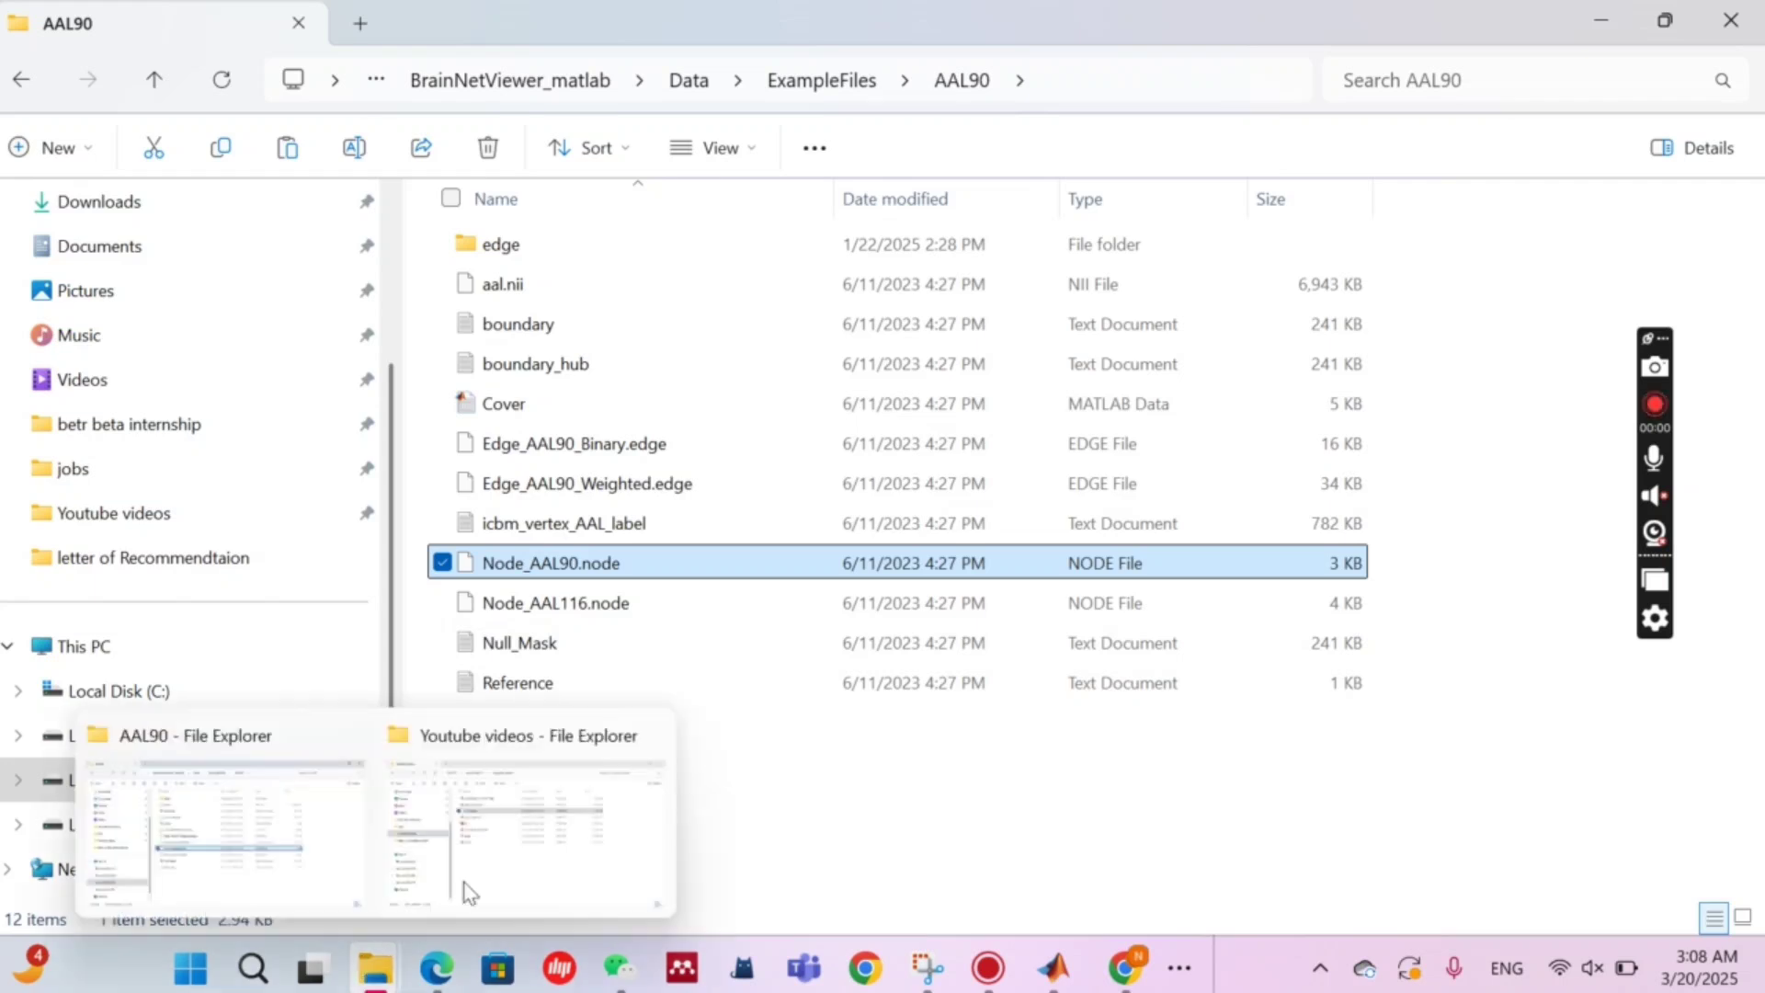
{"action": "left_click", "coordinate": [524, 846]}
{"action": "left_click", "coordinate": [656, 628]}
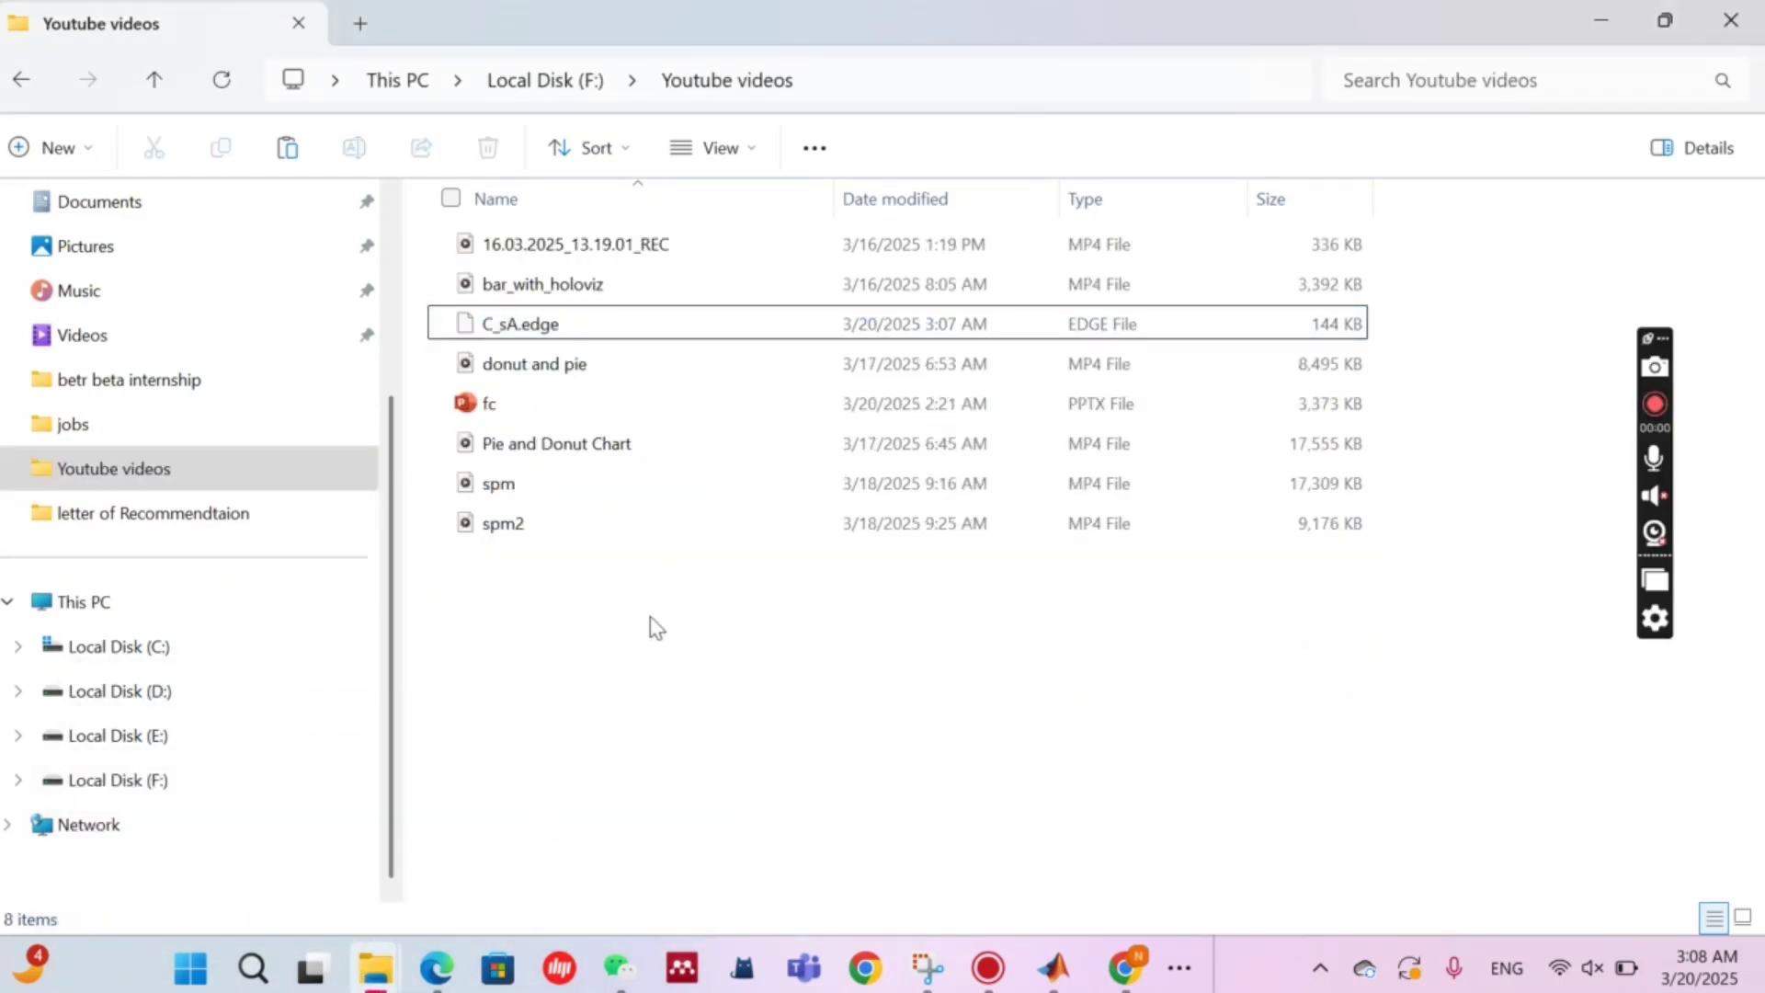
{"action": "key", "text": "ctrl+v"}
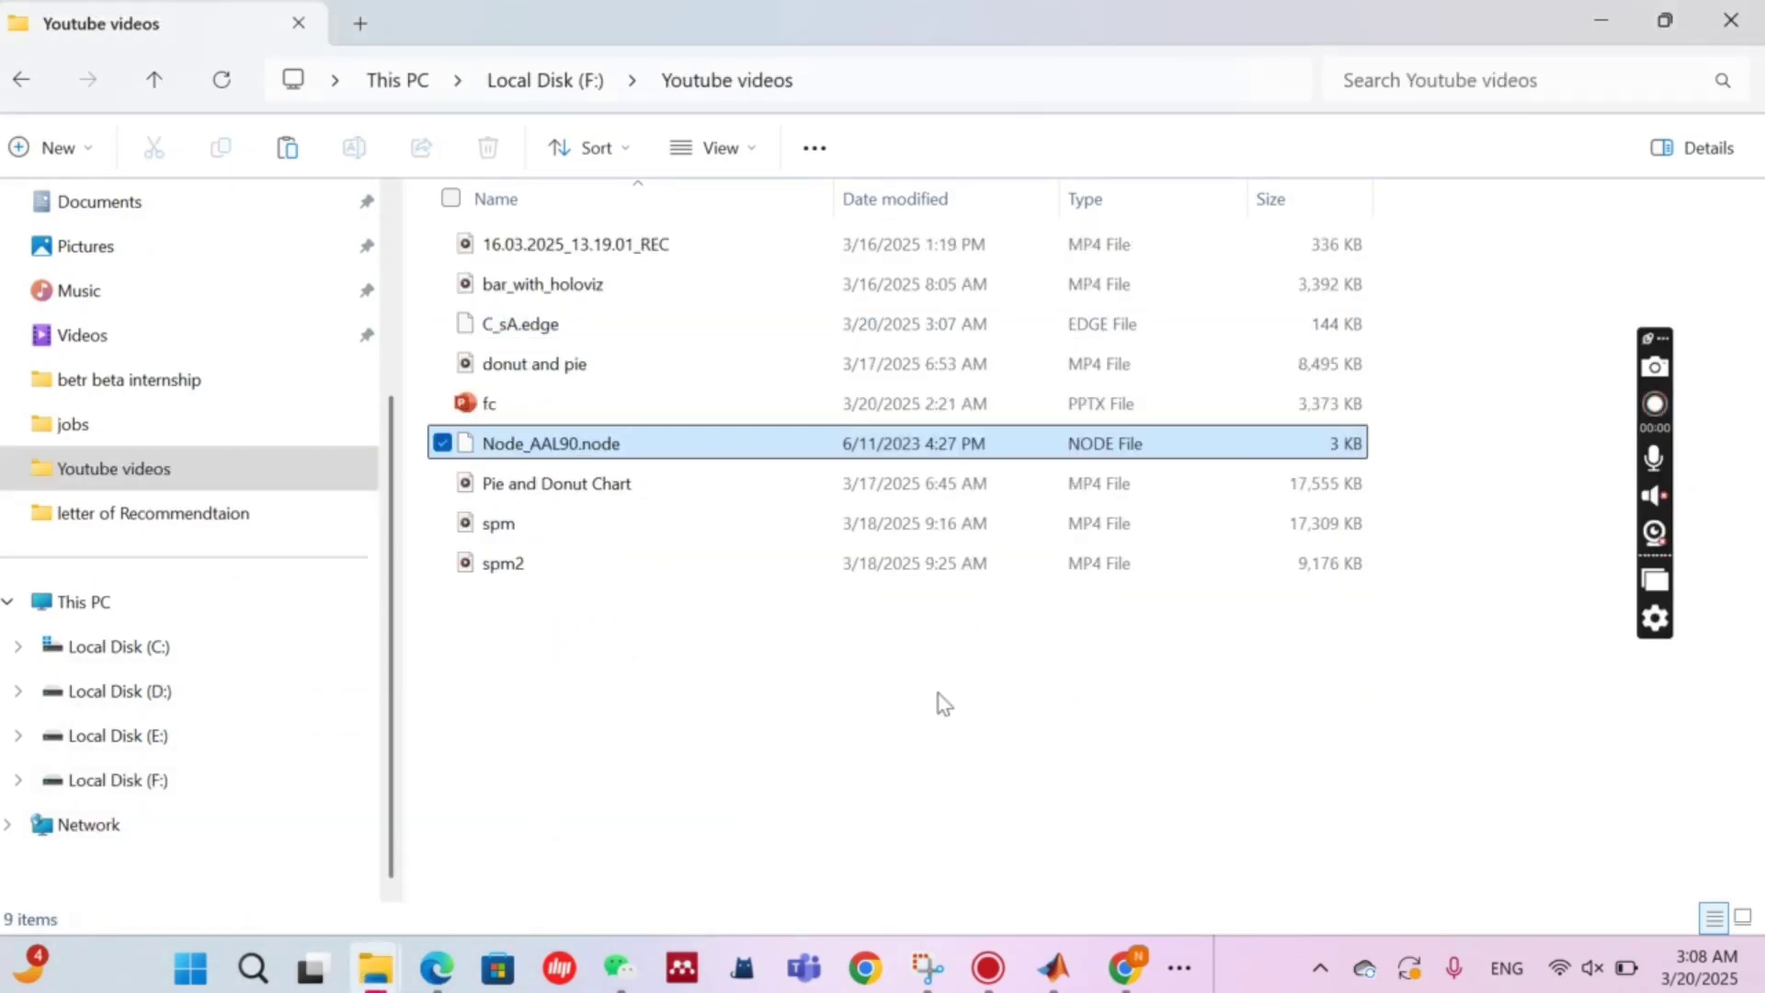
Step: Open the pasted Node_AAL90.node file in Notepad
{"action": "double_click", "coordinate": [646, 446]}
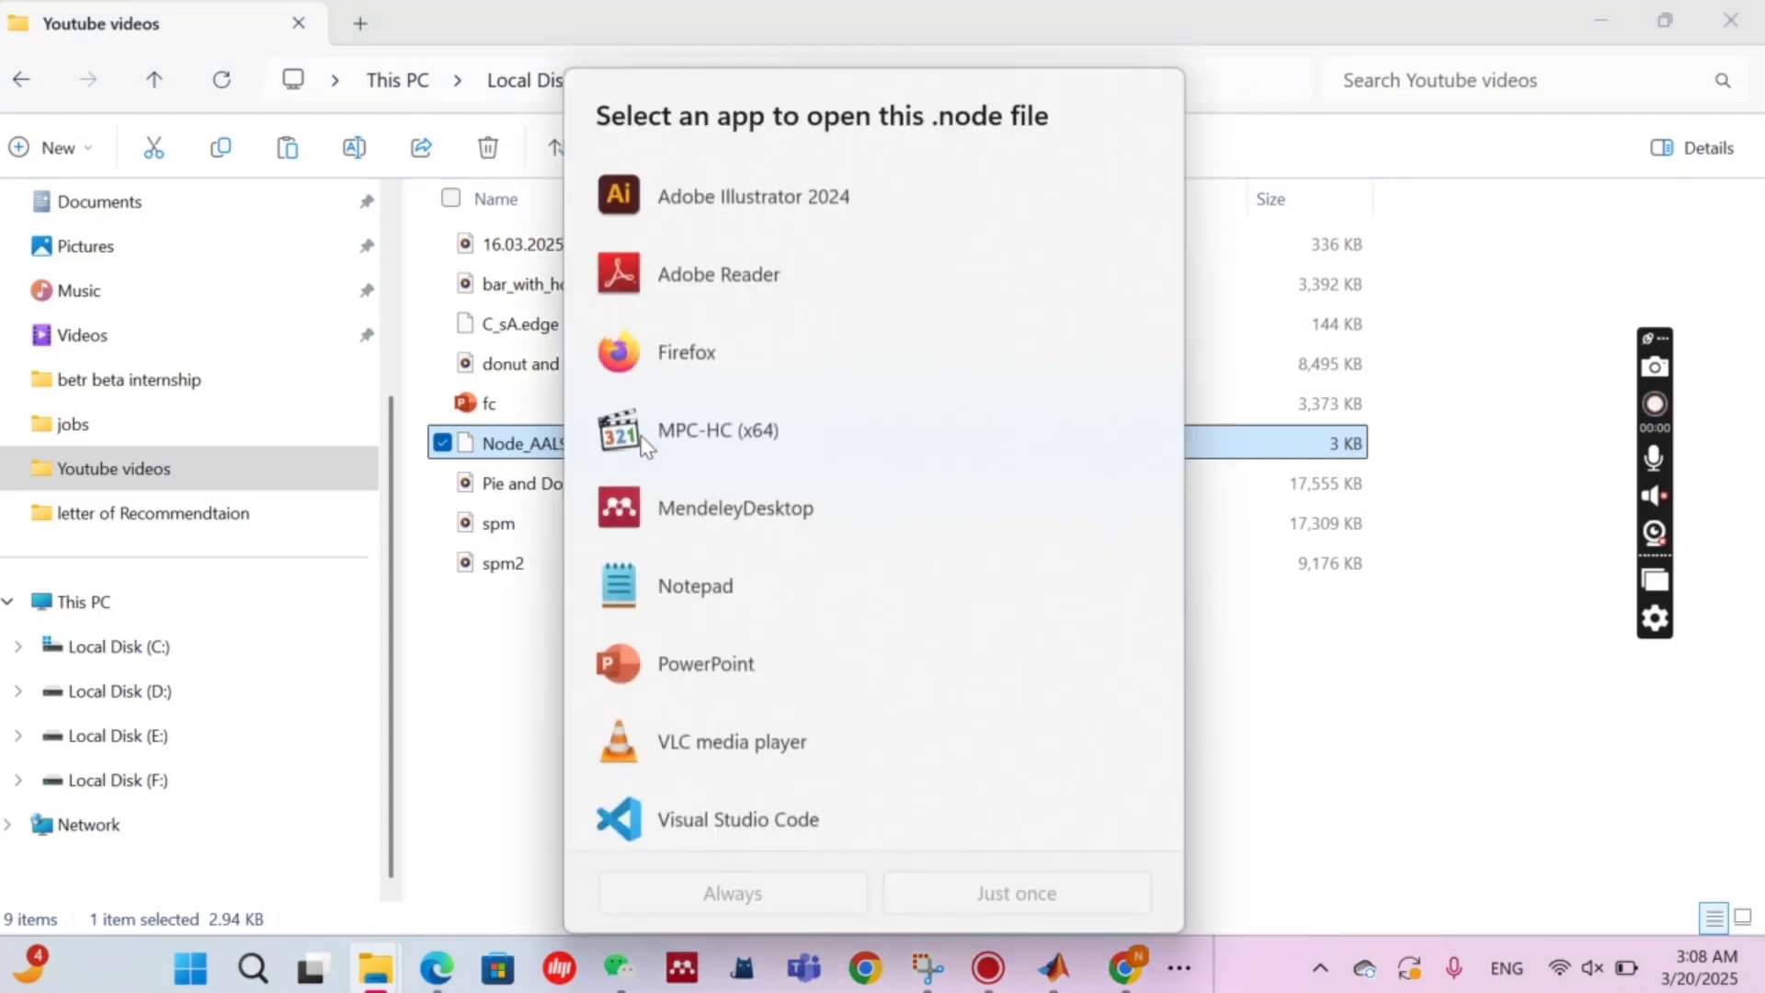
{"action": "double_click", "coordinate": [846, 586]}
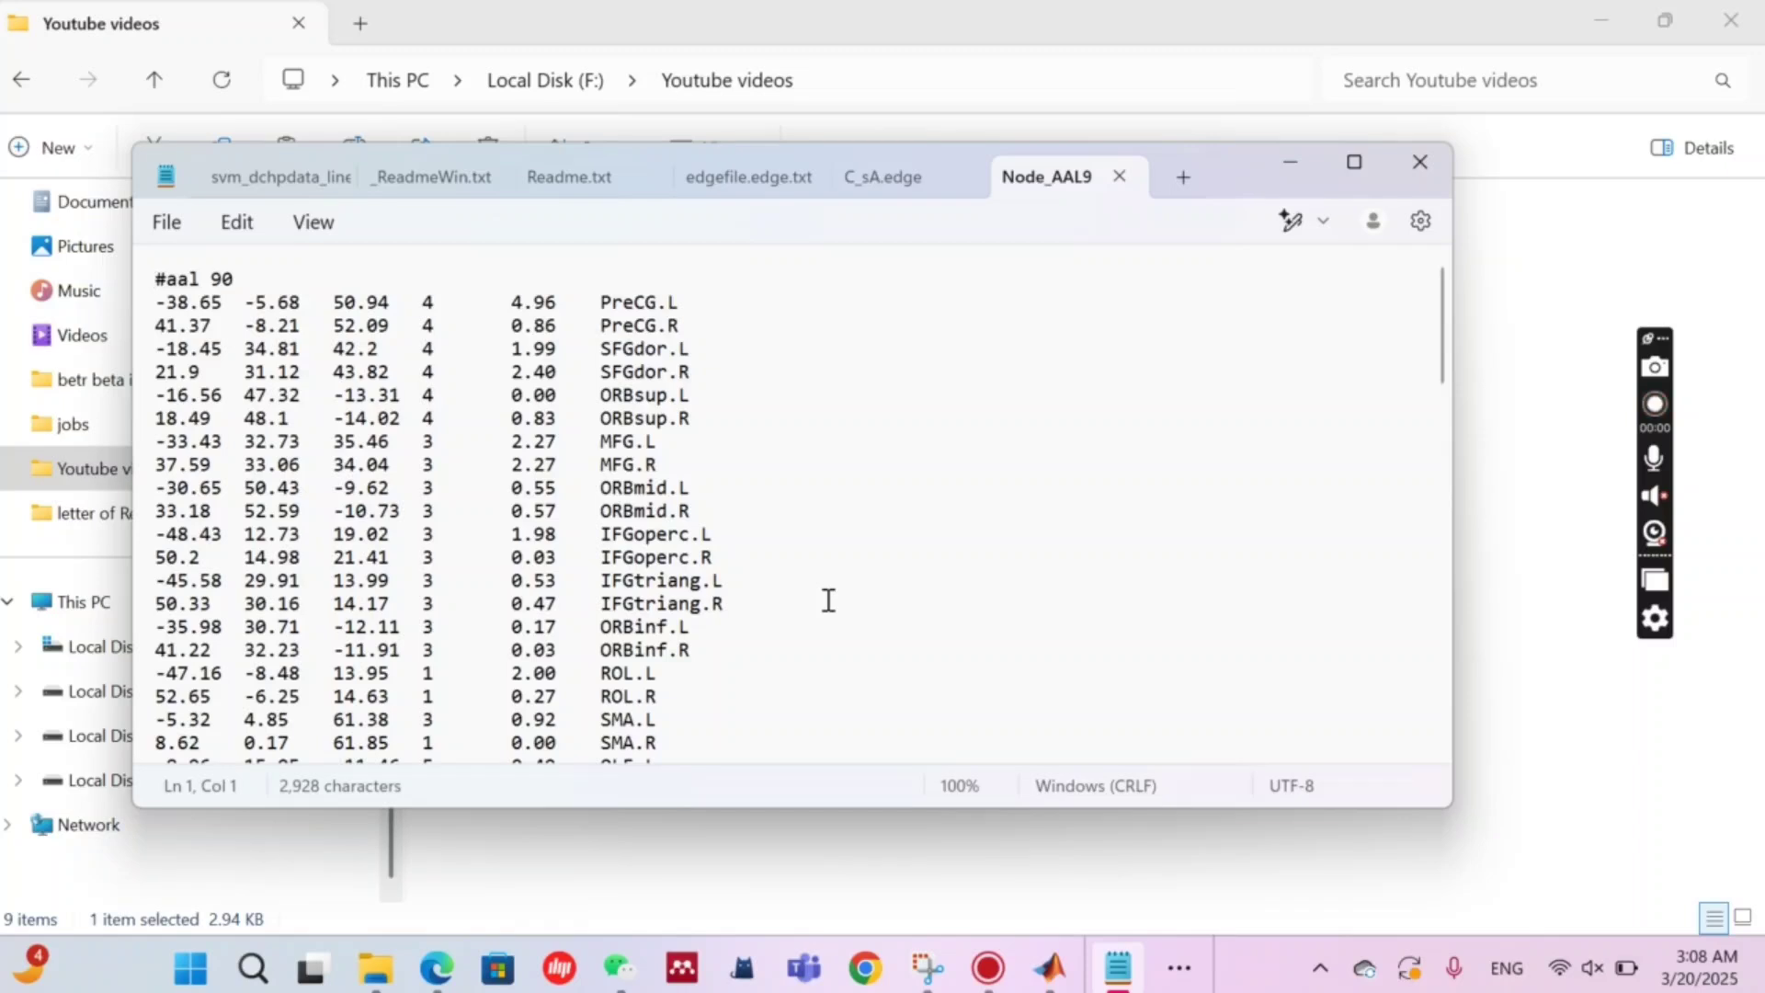
{"action": "left_click", "coordinate": [829, 600]}
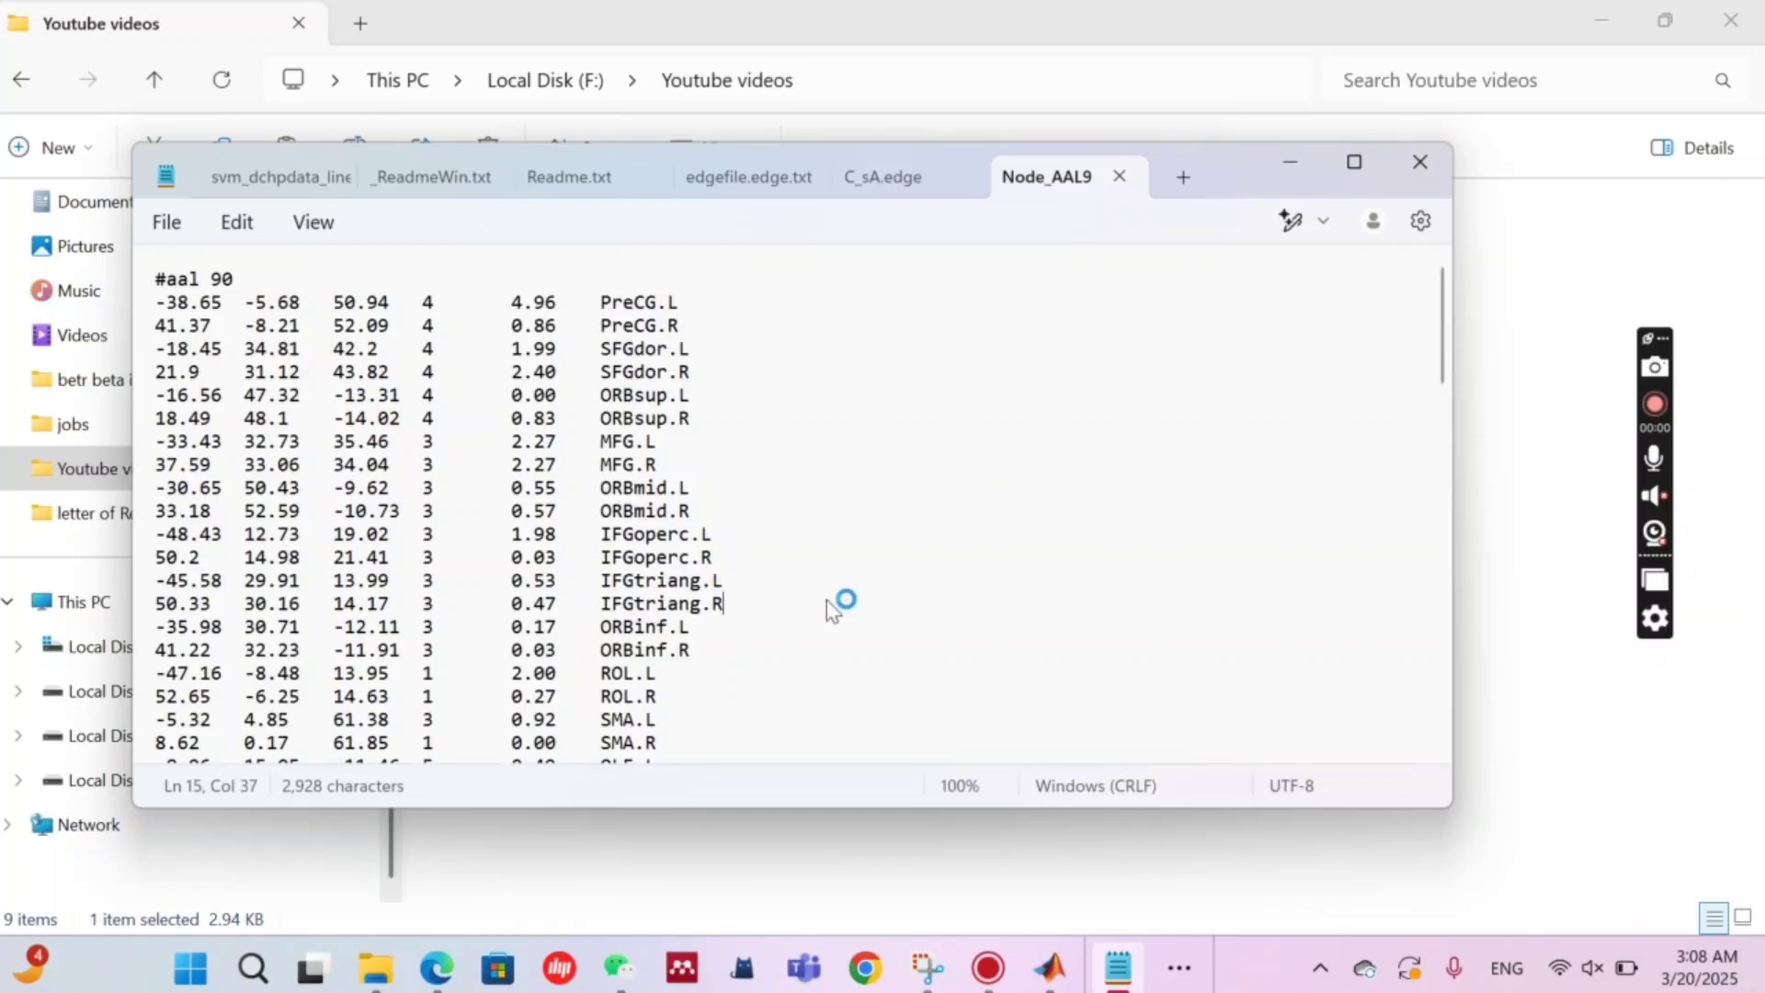
Step: Launch Excel, create a blank workbook and maximize its window
{"action": "left_click", "coordinate": [254, 968]}
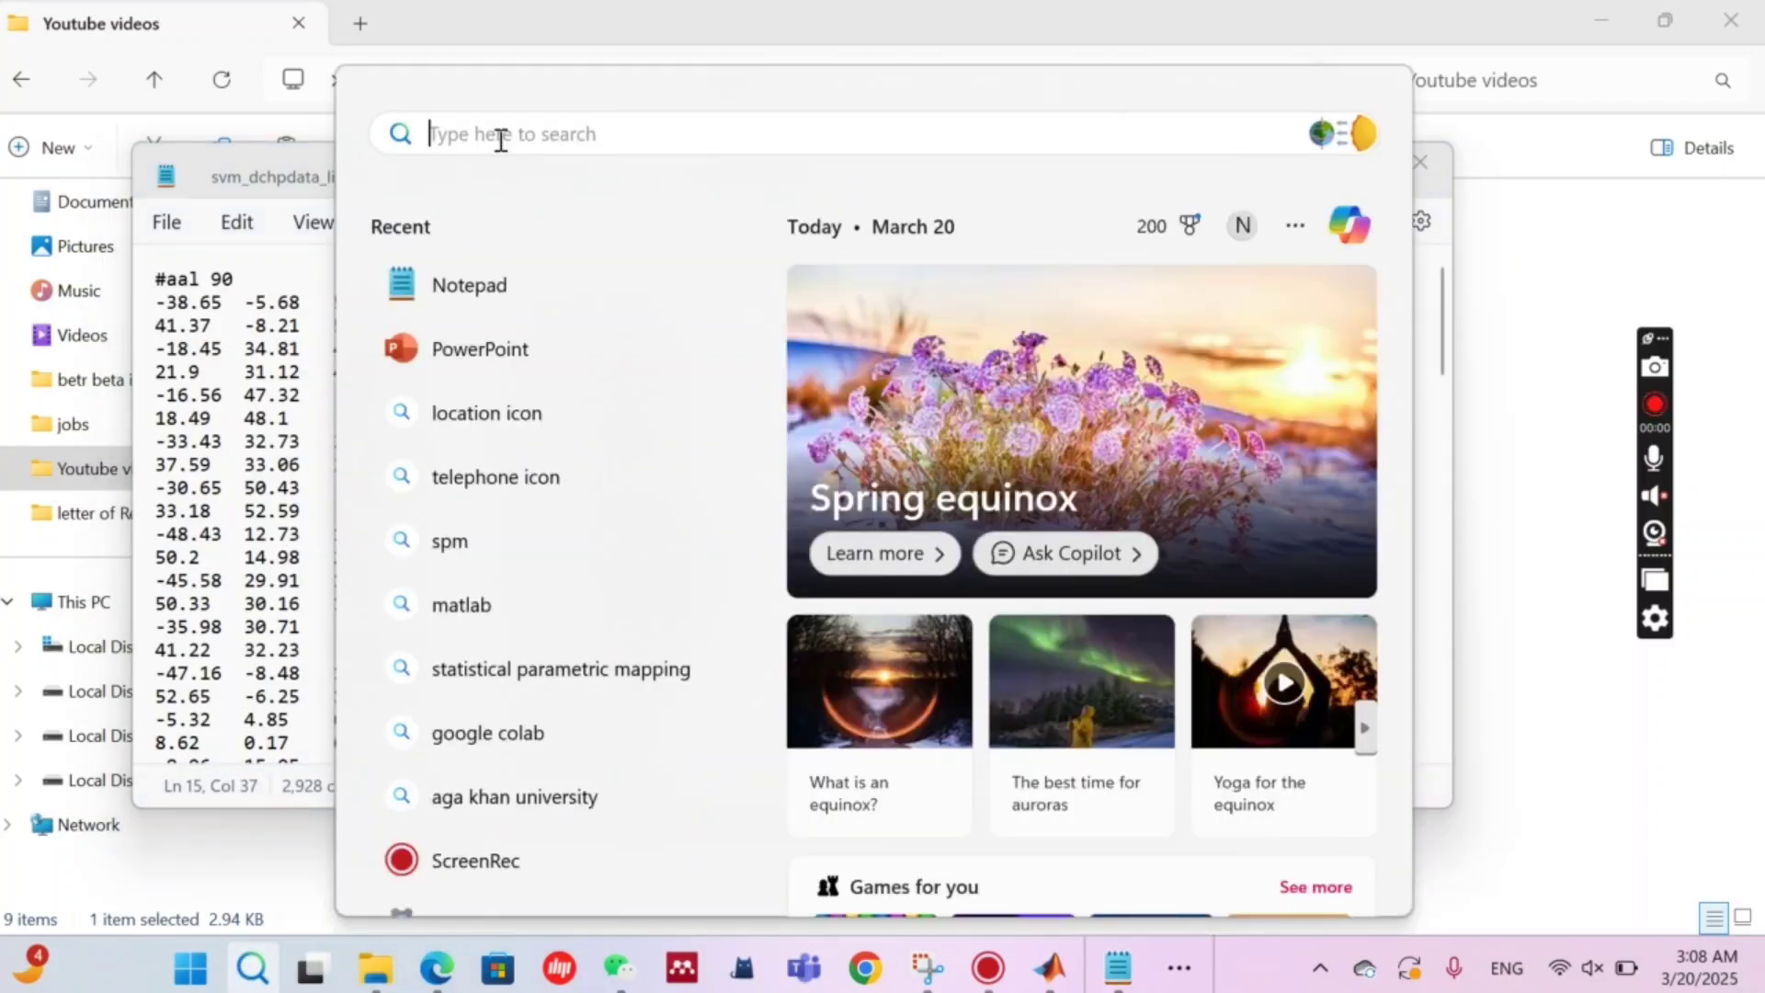
{"action": "type", "text": "ex"}
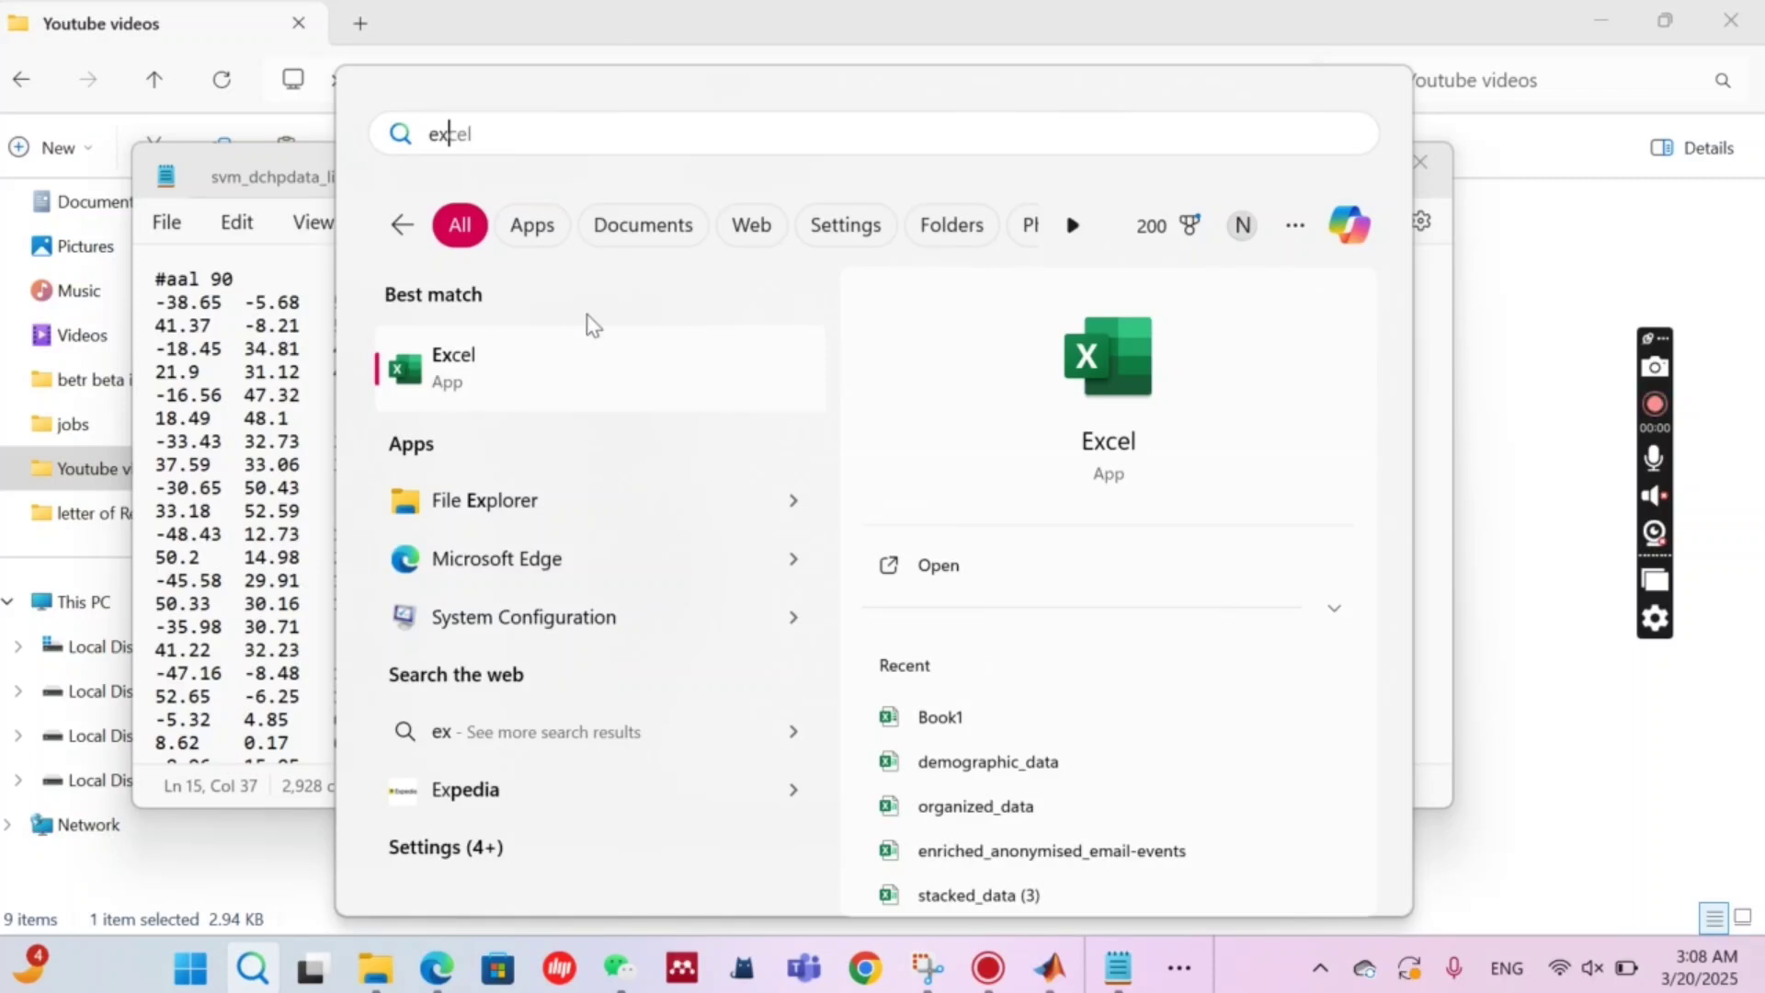
{"action": "left_click", "coordinate": [584, 402]}
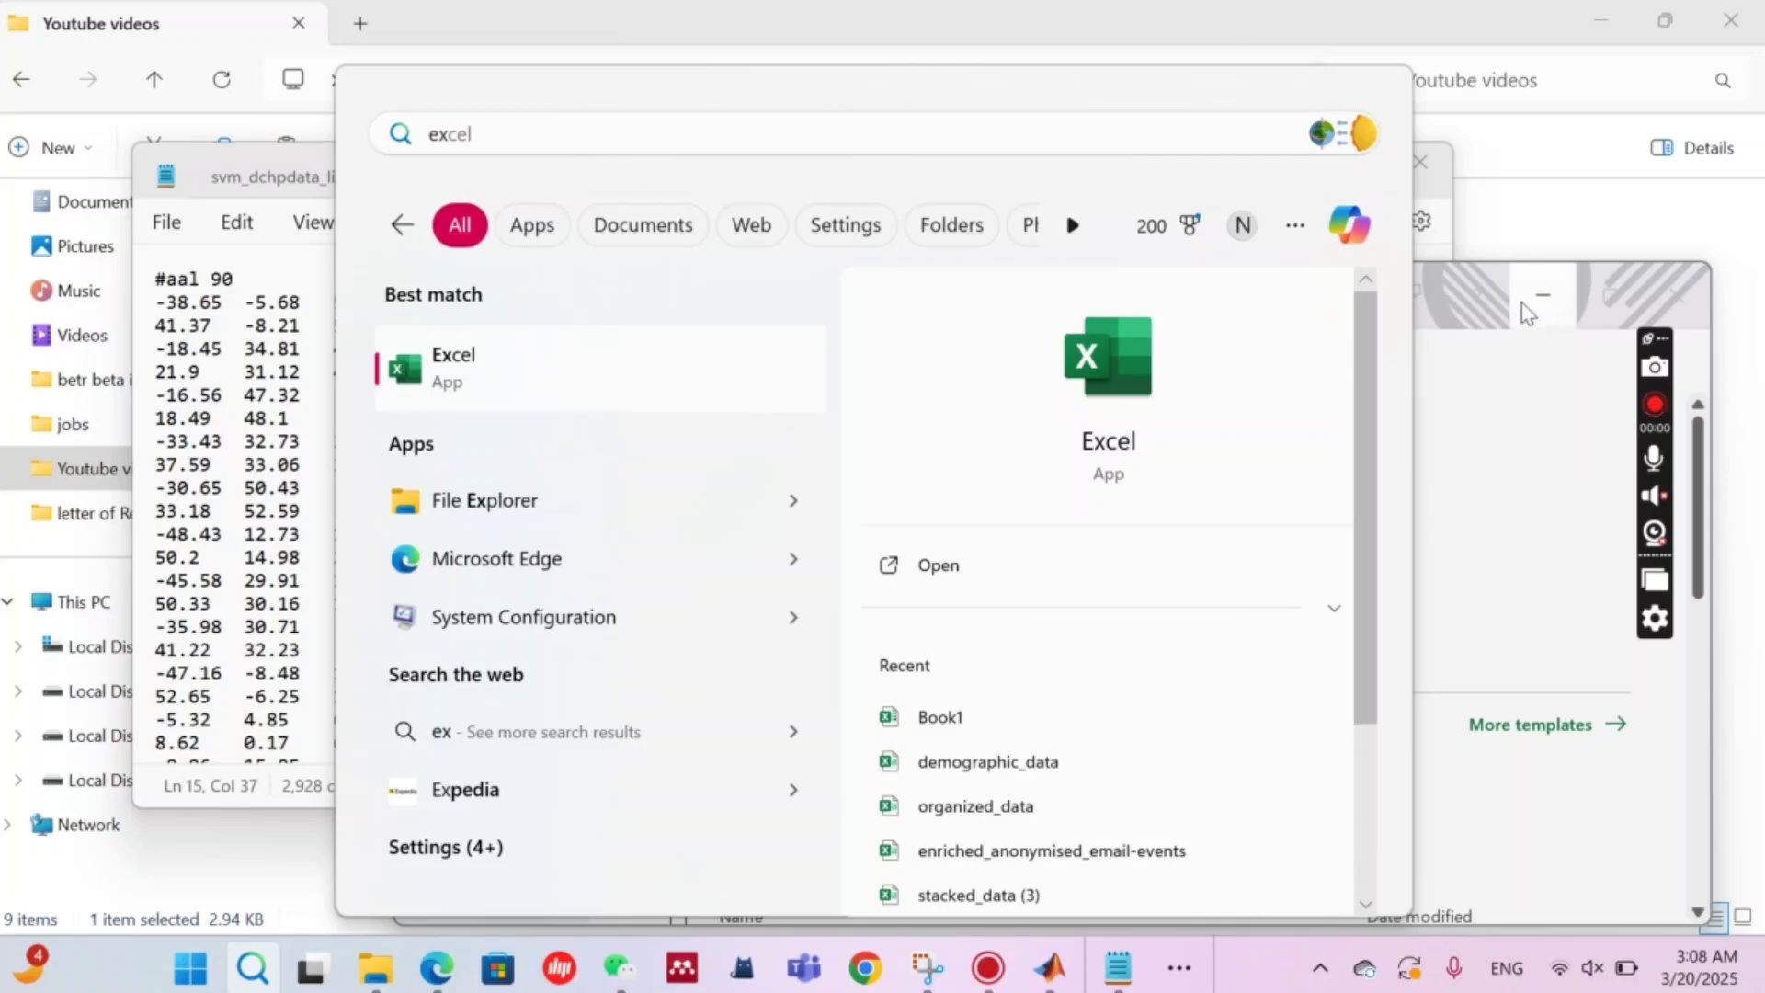
{"action": "left_click", "coordinate": [1470, 294]}
{"action": "left_click", "coordinate": [1610, 301]}
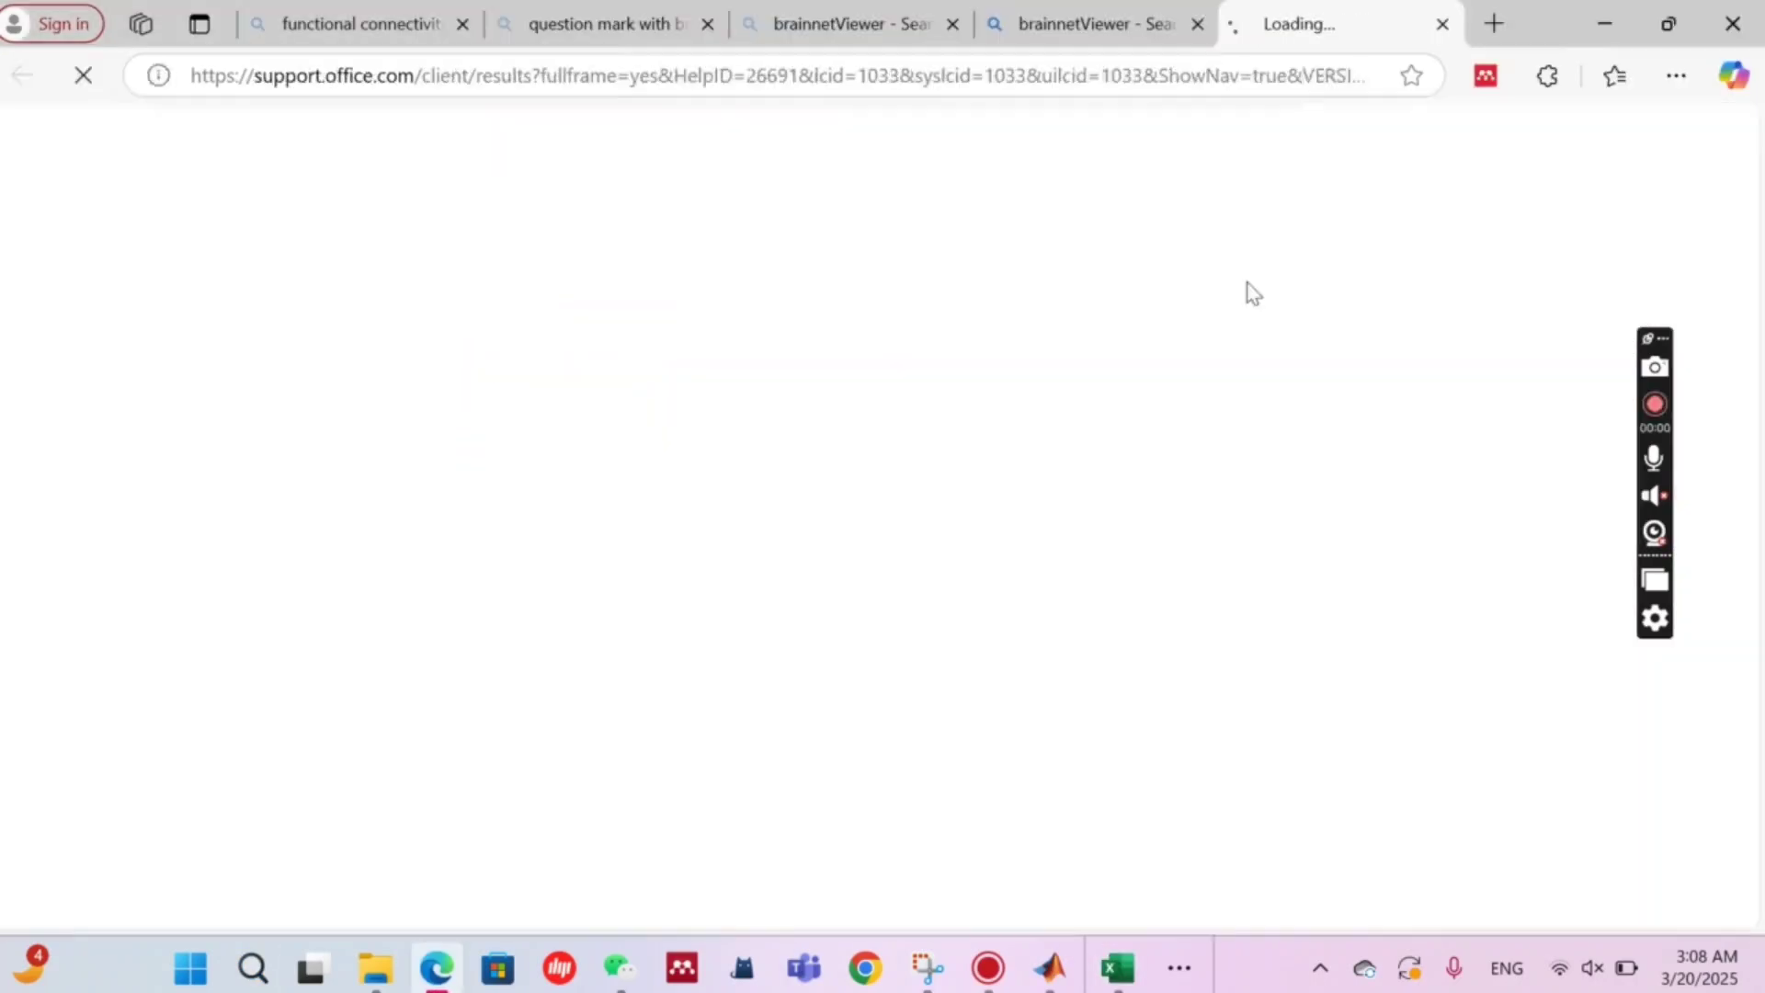
{"action": "left_click", "coordinate": [1118, 967]}
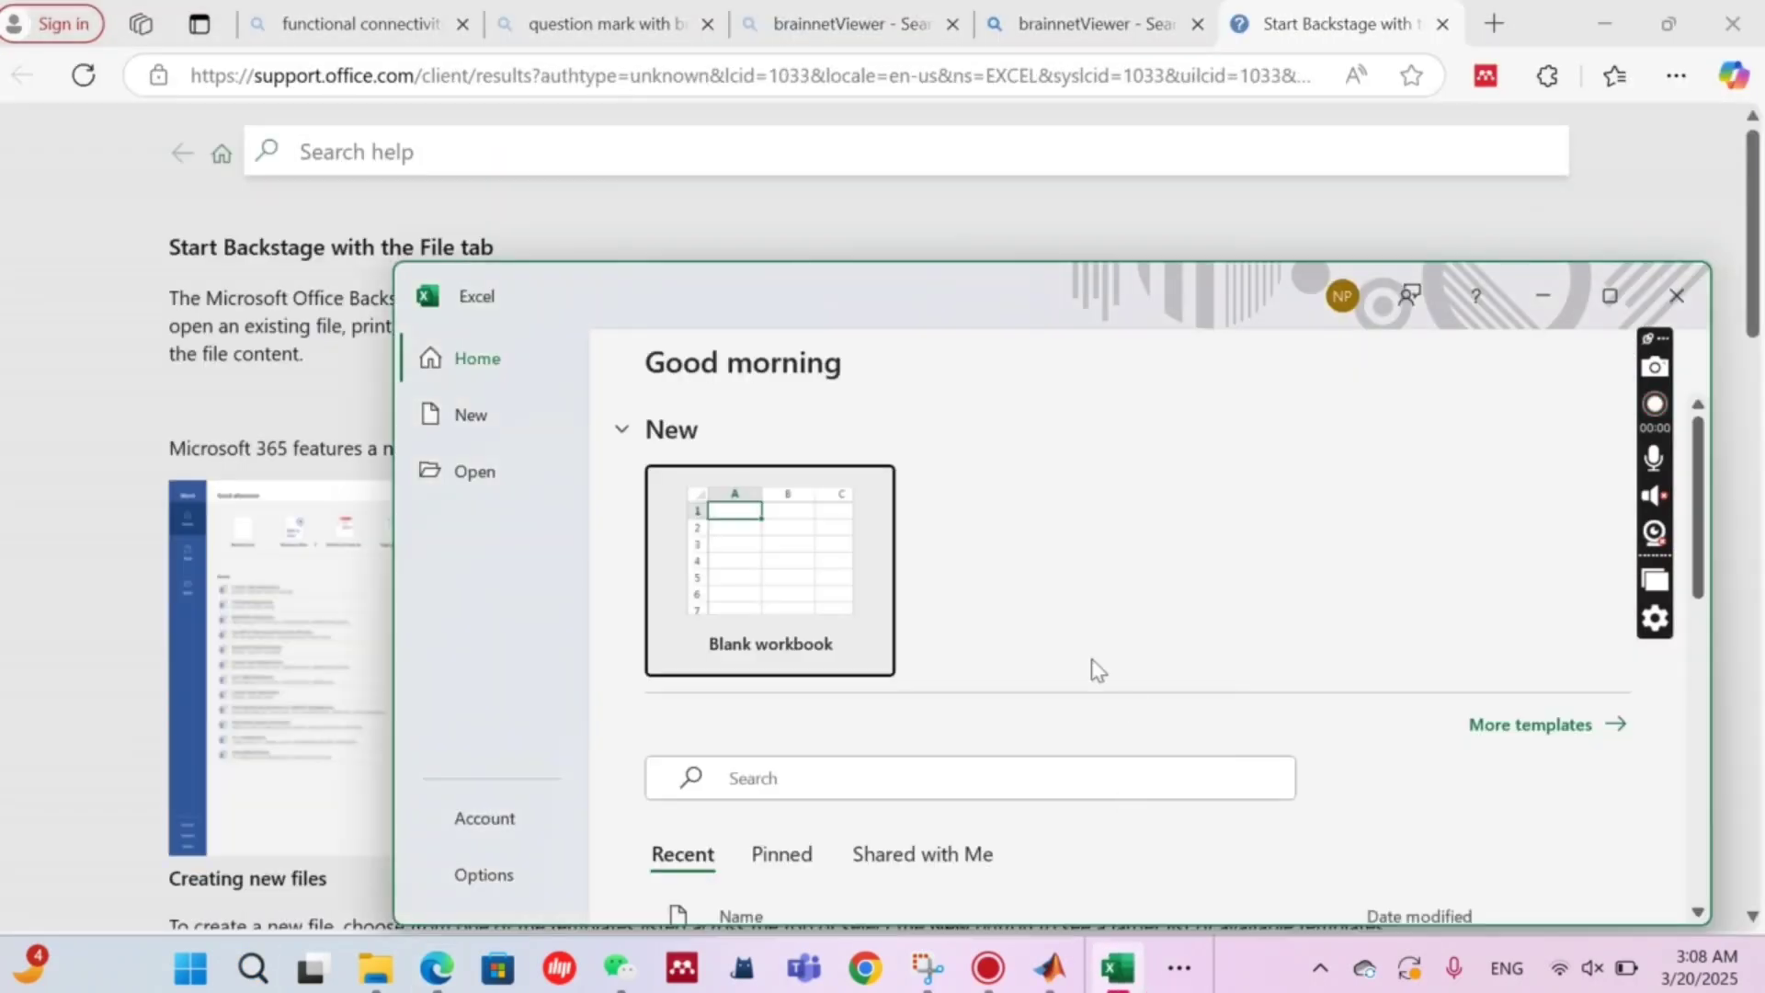
{"action": "left_click", "coordinate": [815, 576]}
{"action": "left_click", "coordinate": [819, 577]}
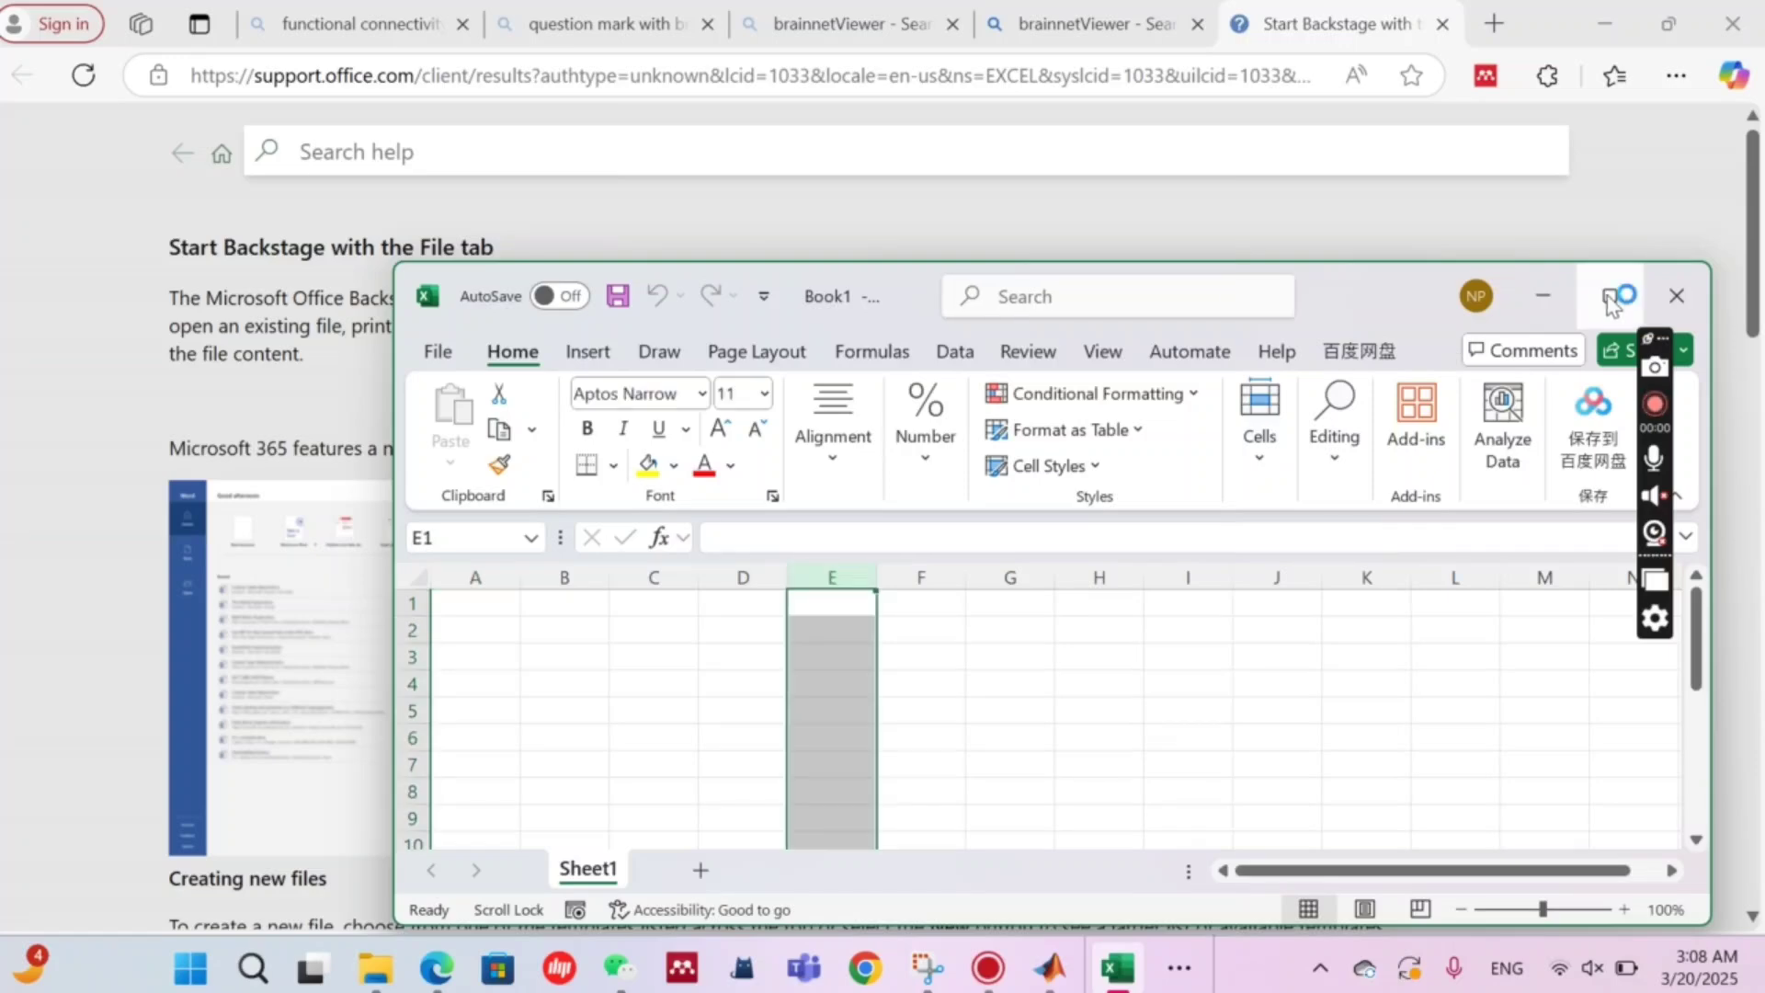
{"action": "left_click", "coordinate": [1610, 302]}
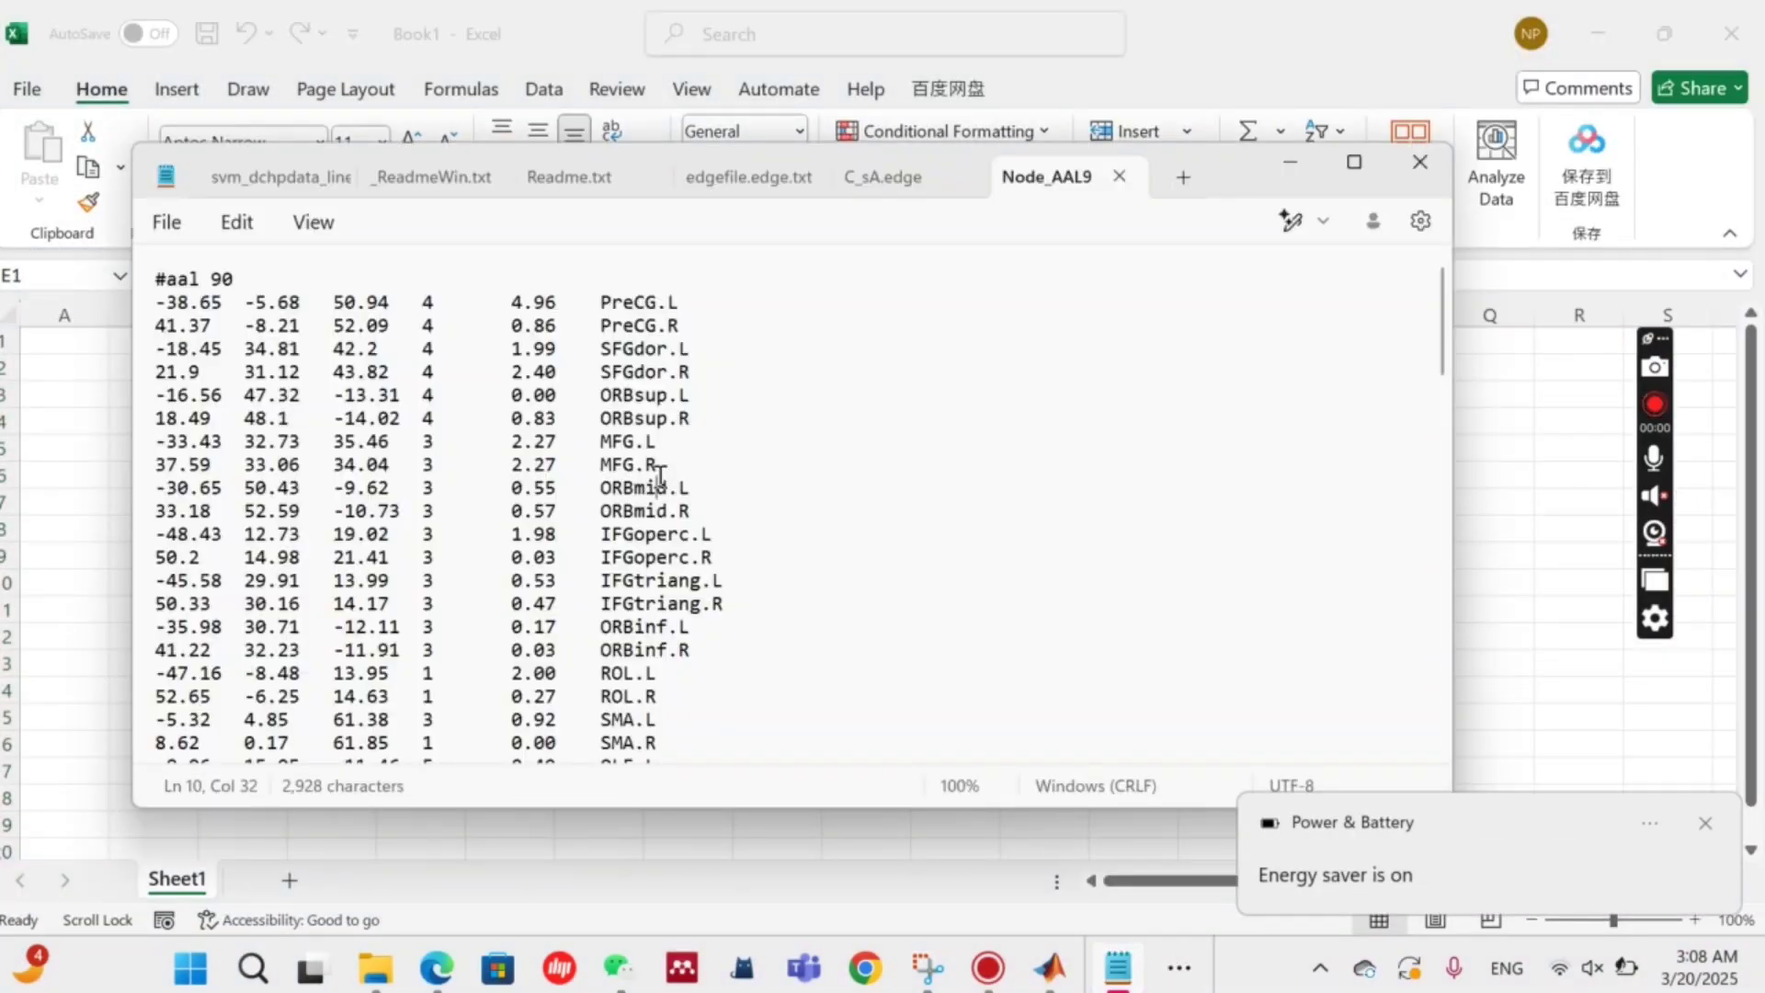
Step: Copy the entire text of Node_AAL90.node from Notepad
{"action": "key", "text": "ctrl+a"}
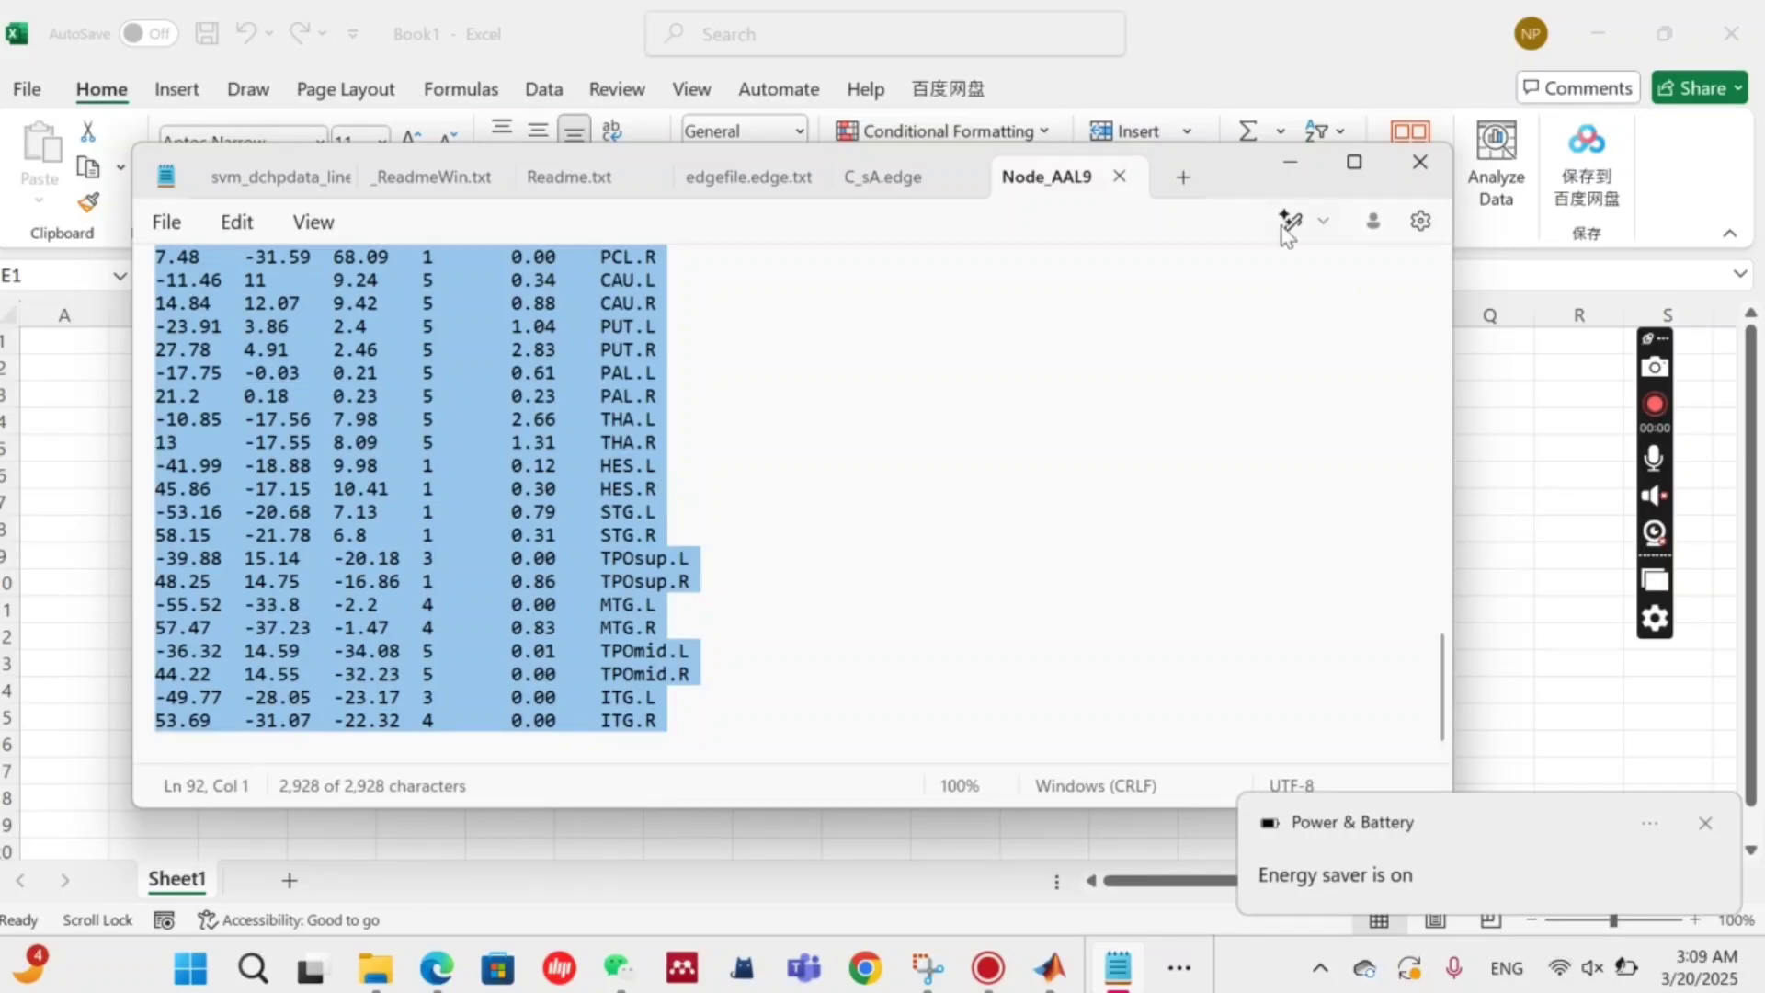
{"action": "left_click", "coordinate": [1290, 164]}
{"action": "left_click", "coordinate": [204, 504]}
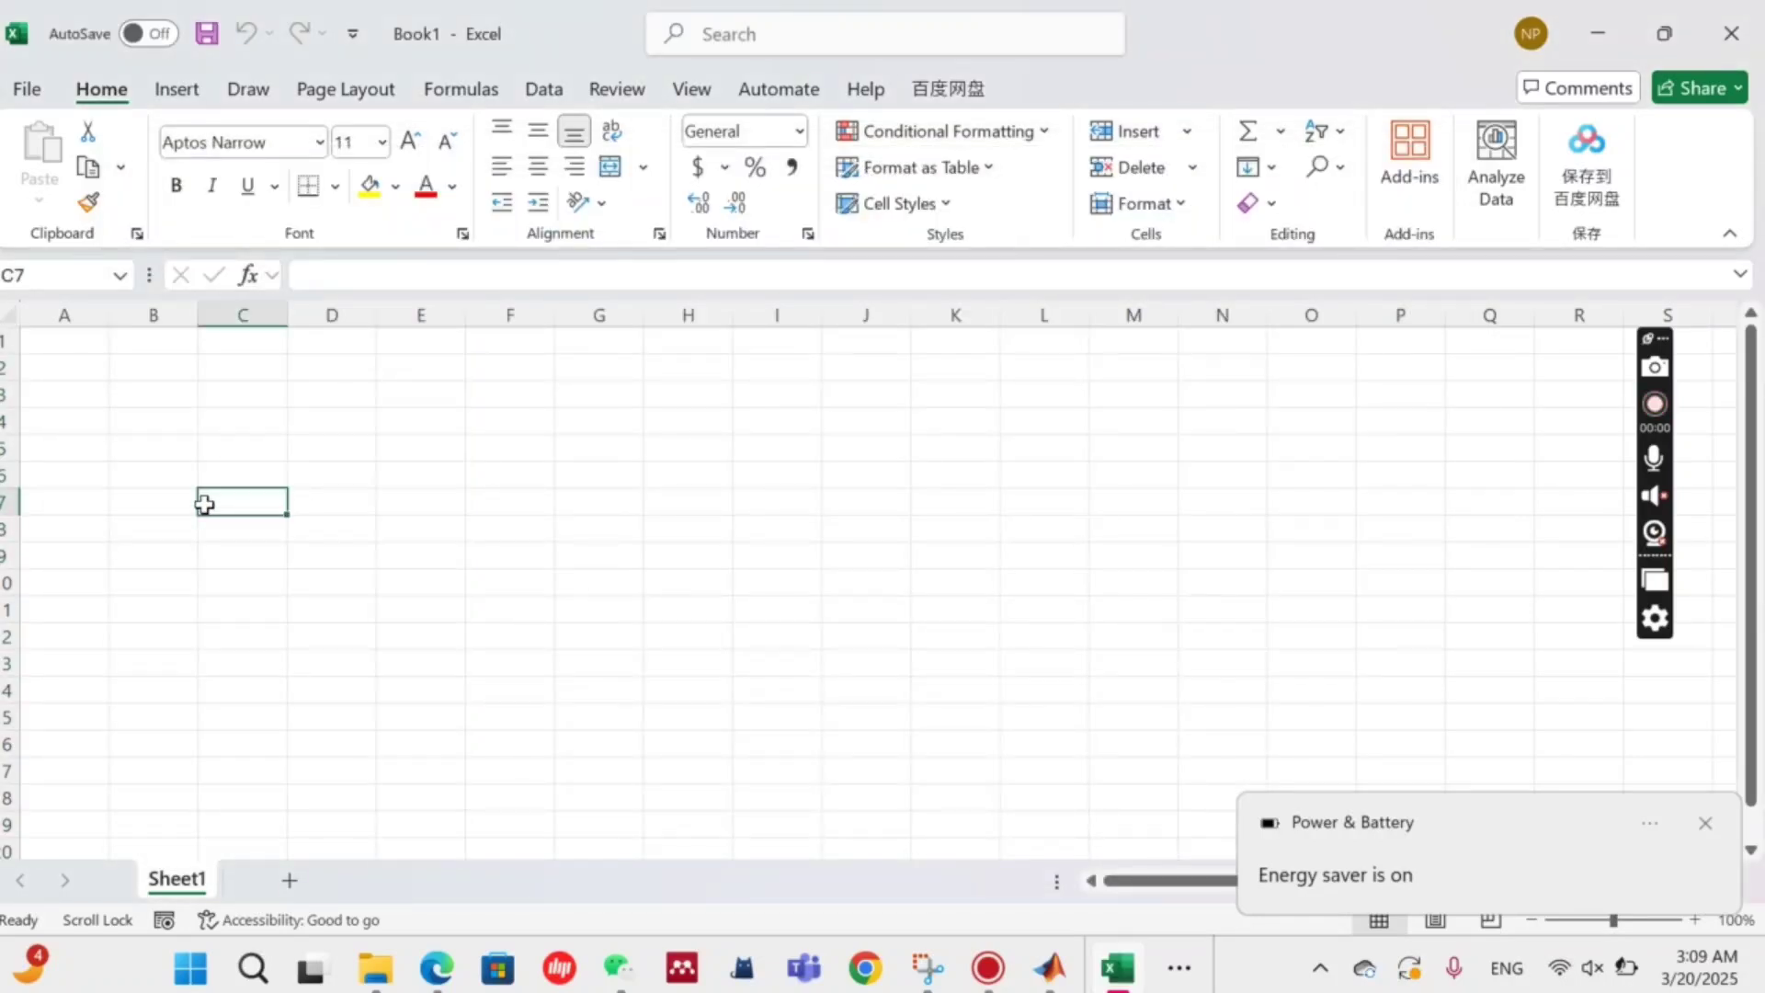
{"action": "key", "text": "ctrl+a"}
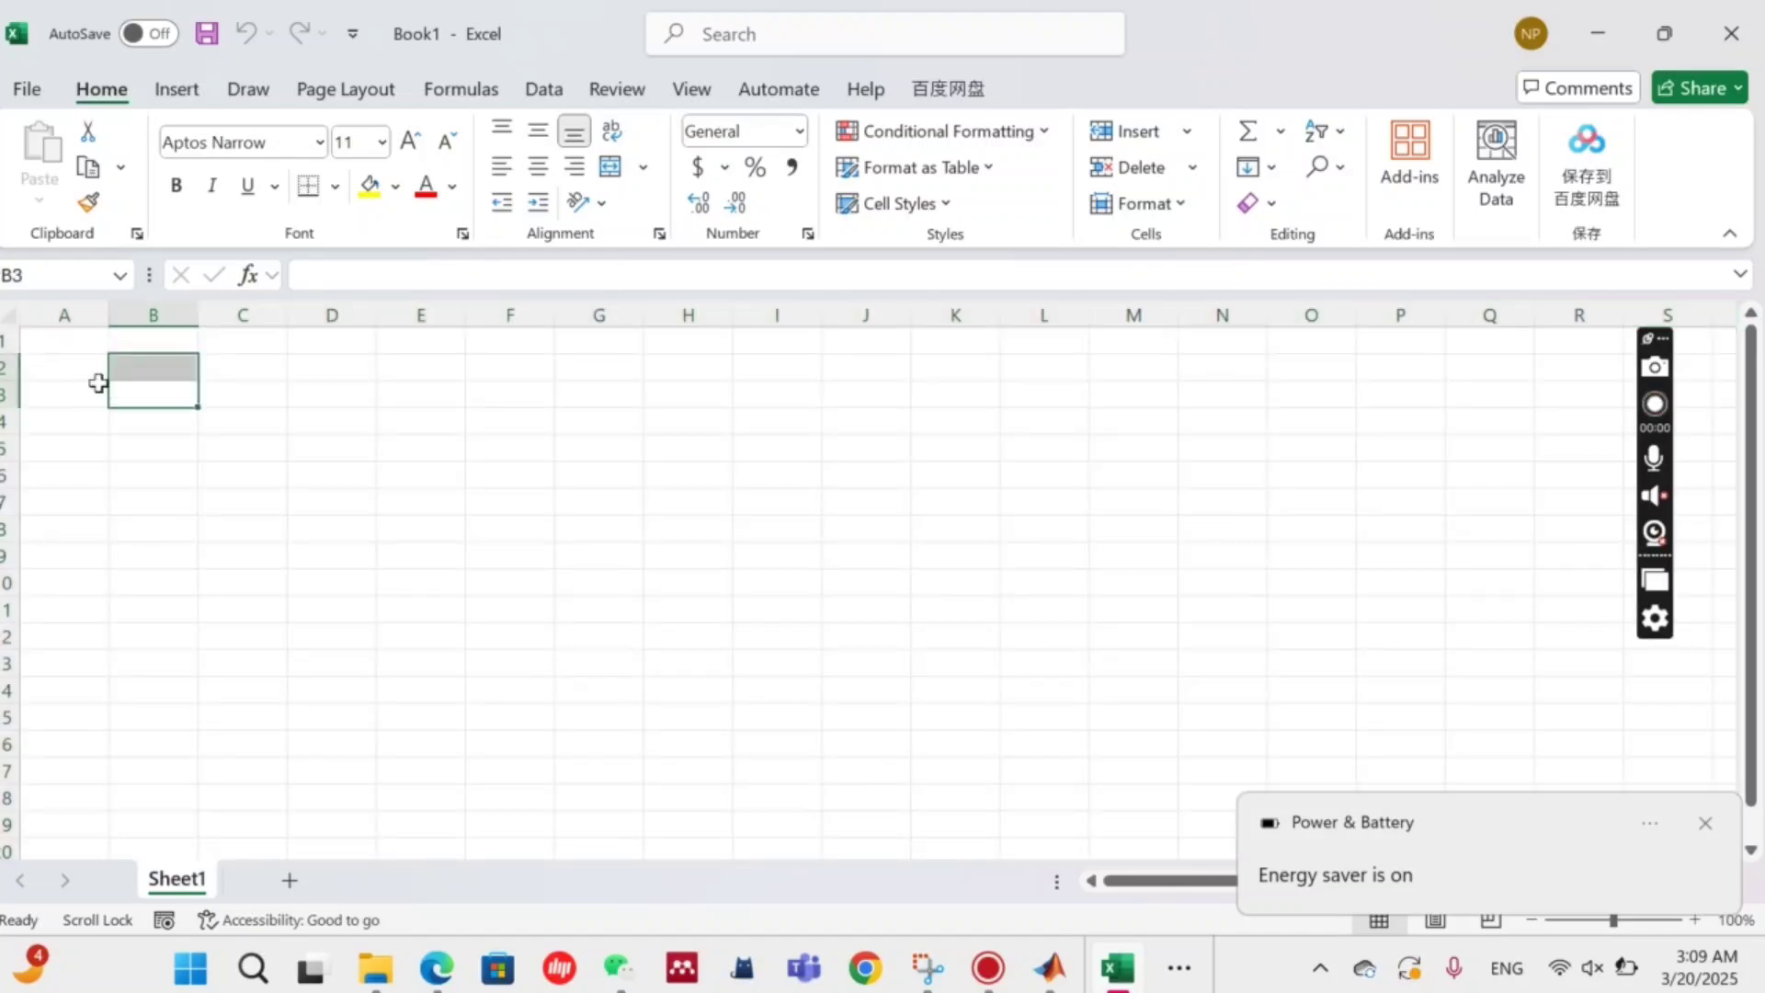
{"action": "left_click_drag", "start_coordinate": [115, 394], "coordinate": [110, 370]}
{"action": "left_click", "coordinate": [44, 347]}
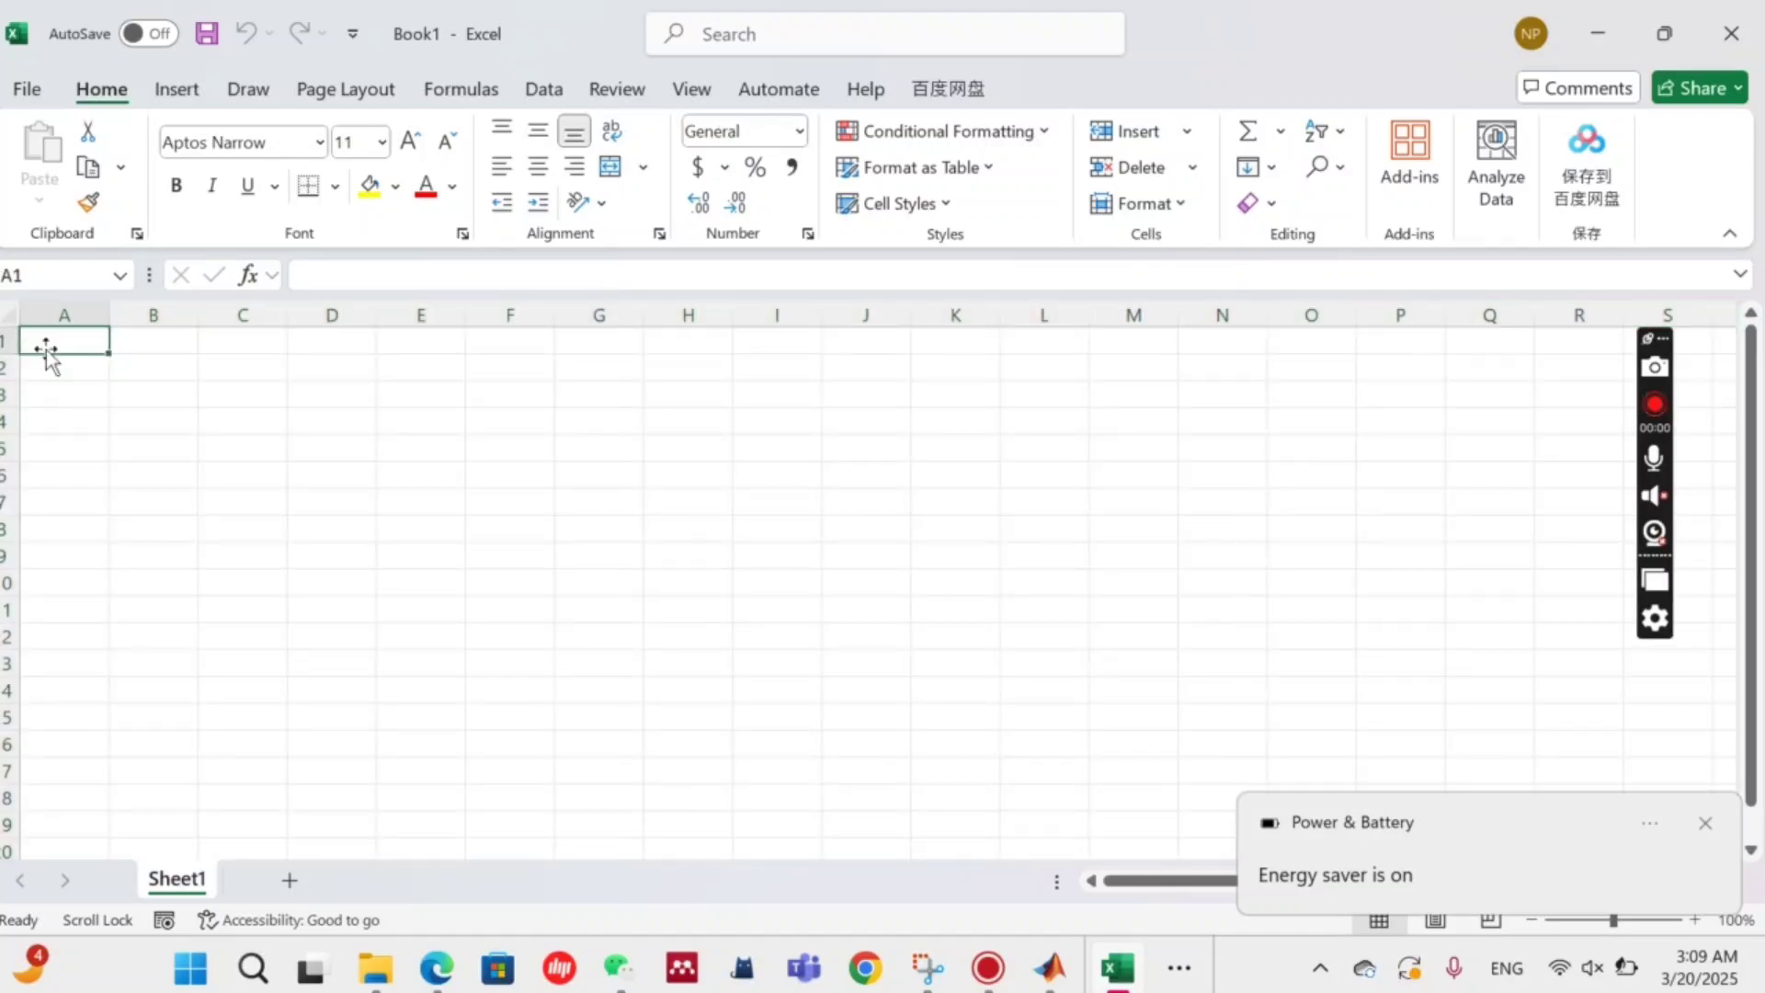
{"action": "mouse_move", "coordinate": [1108, 976]}
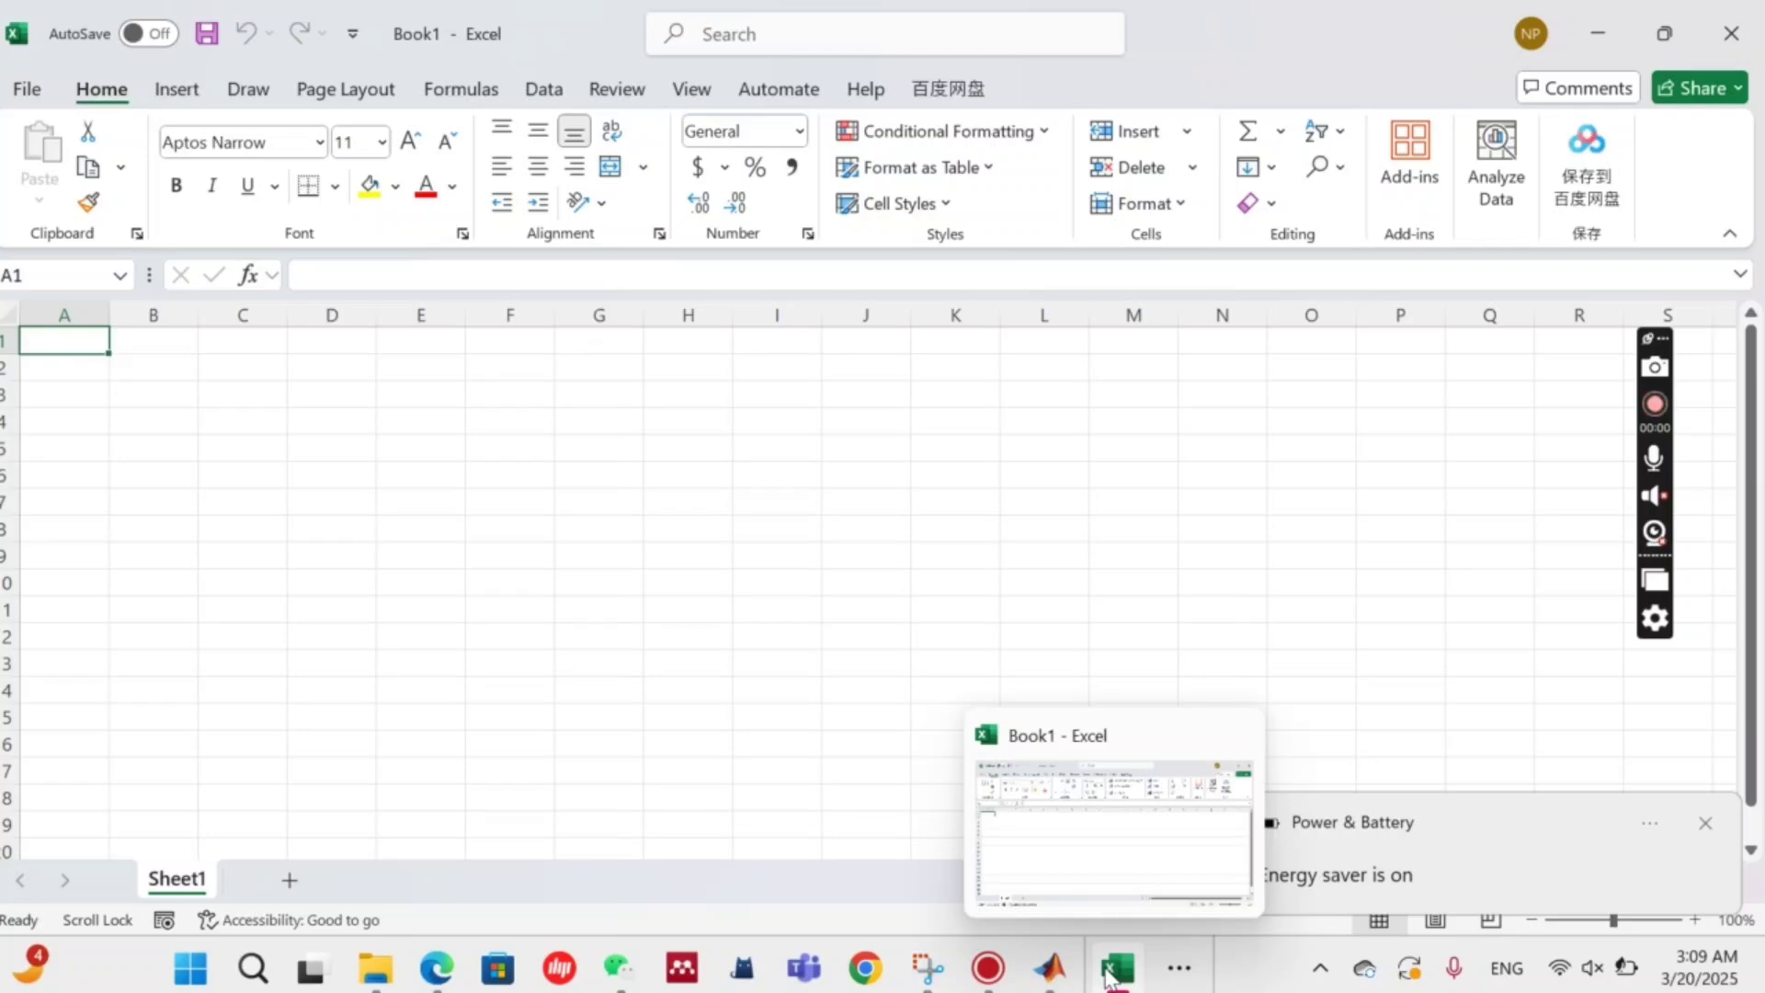
{"action": "left_click", "coordinate": [1180, 967]}
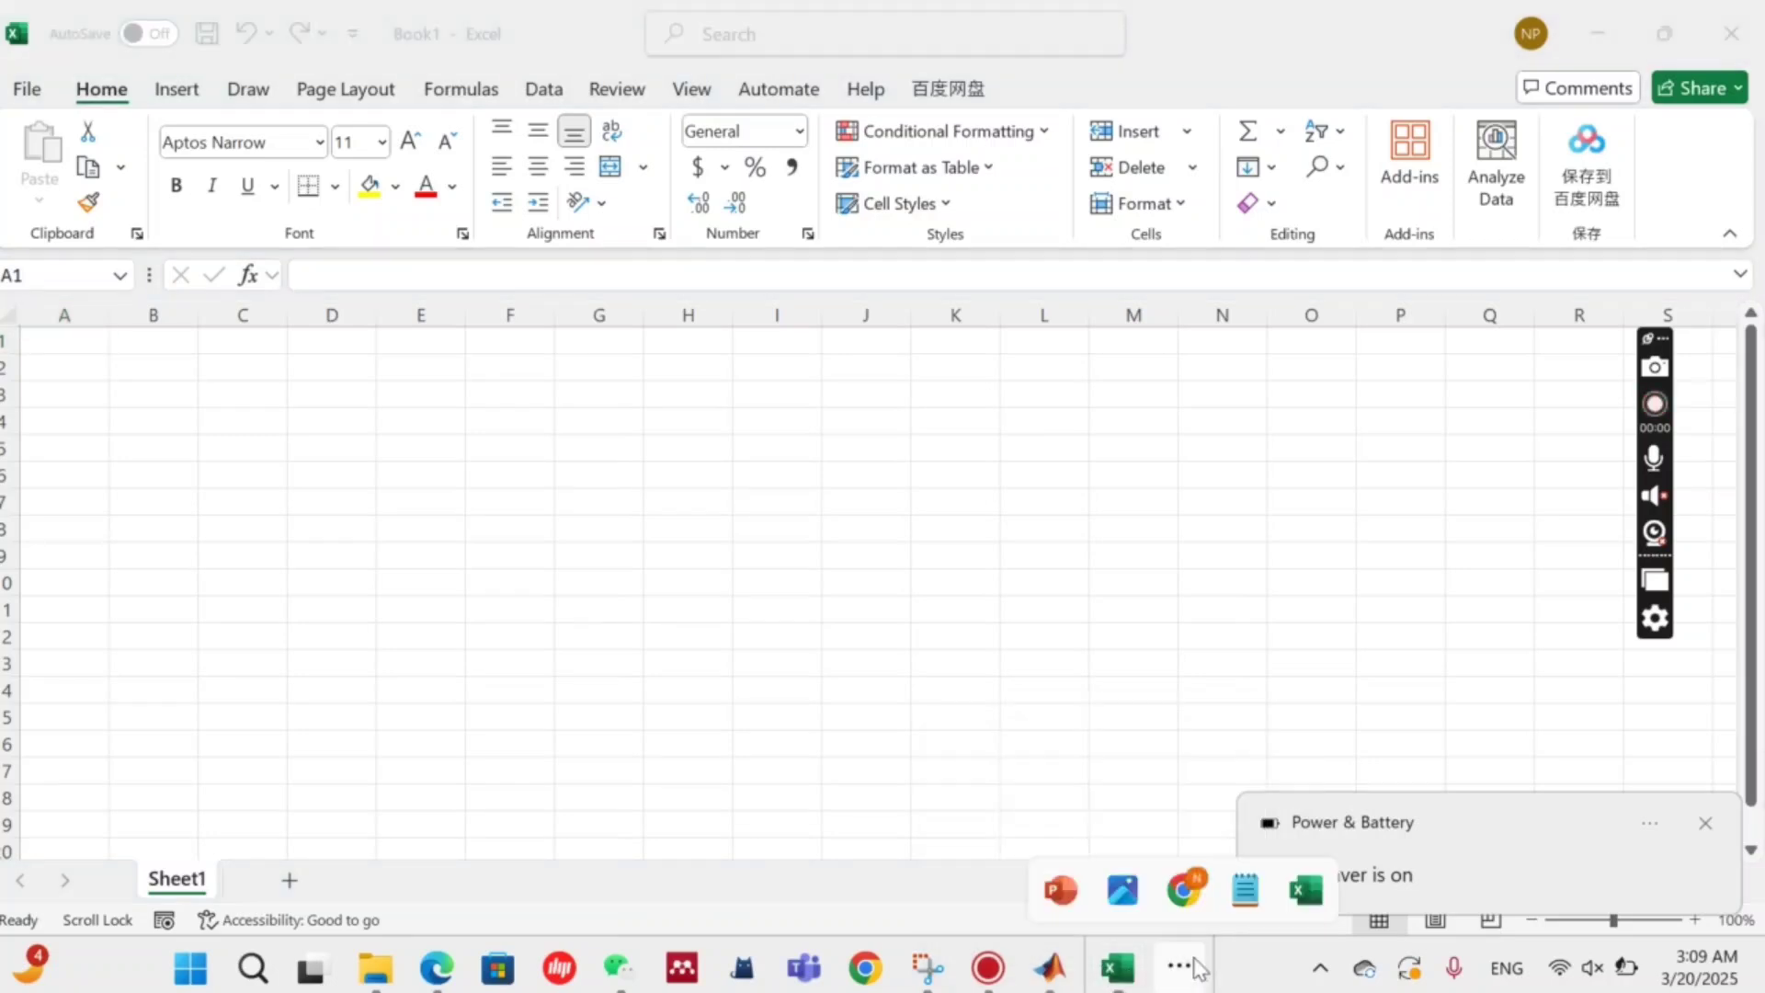
{"action": "left_click", "coordinate": [1245, 882]}
{"action": "right_click", "coordinate": [471, 575]}
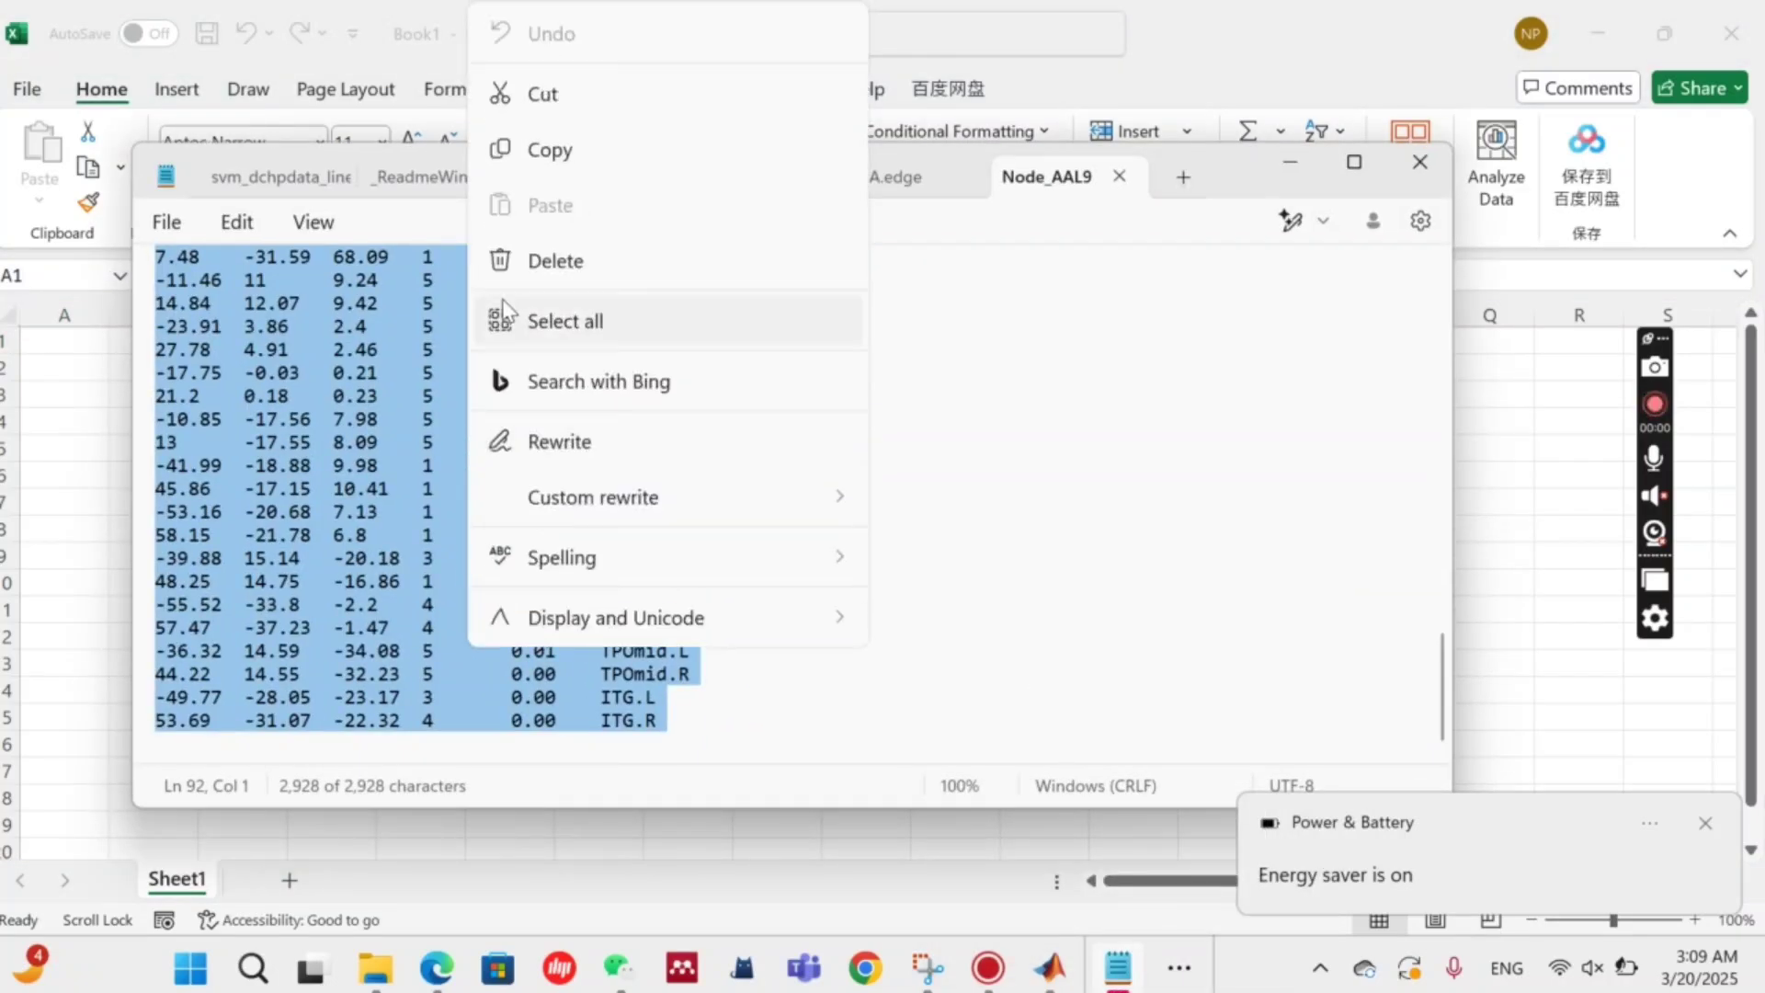
{"action": "left_click", "coordinate": [534, 147]}
Step: Paste the copied node table into the blank Excel workbook starting at cell A1
{"action": "left_click", "coordinate": [53, 346]}
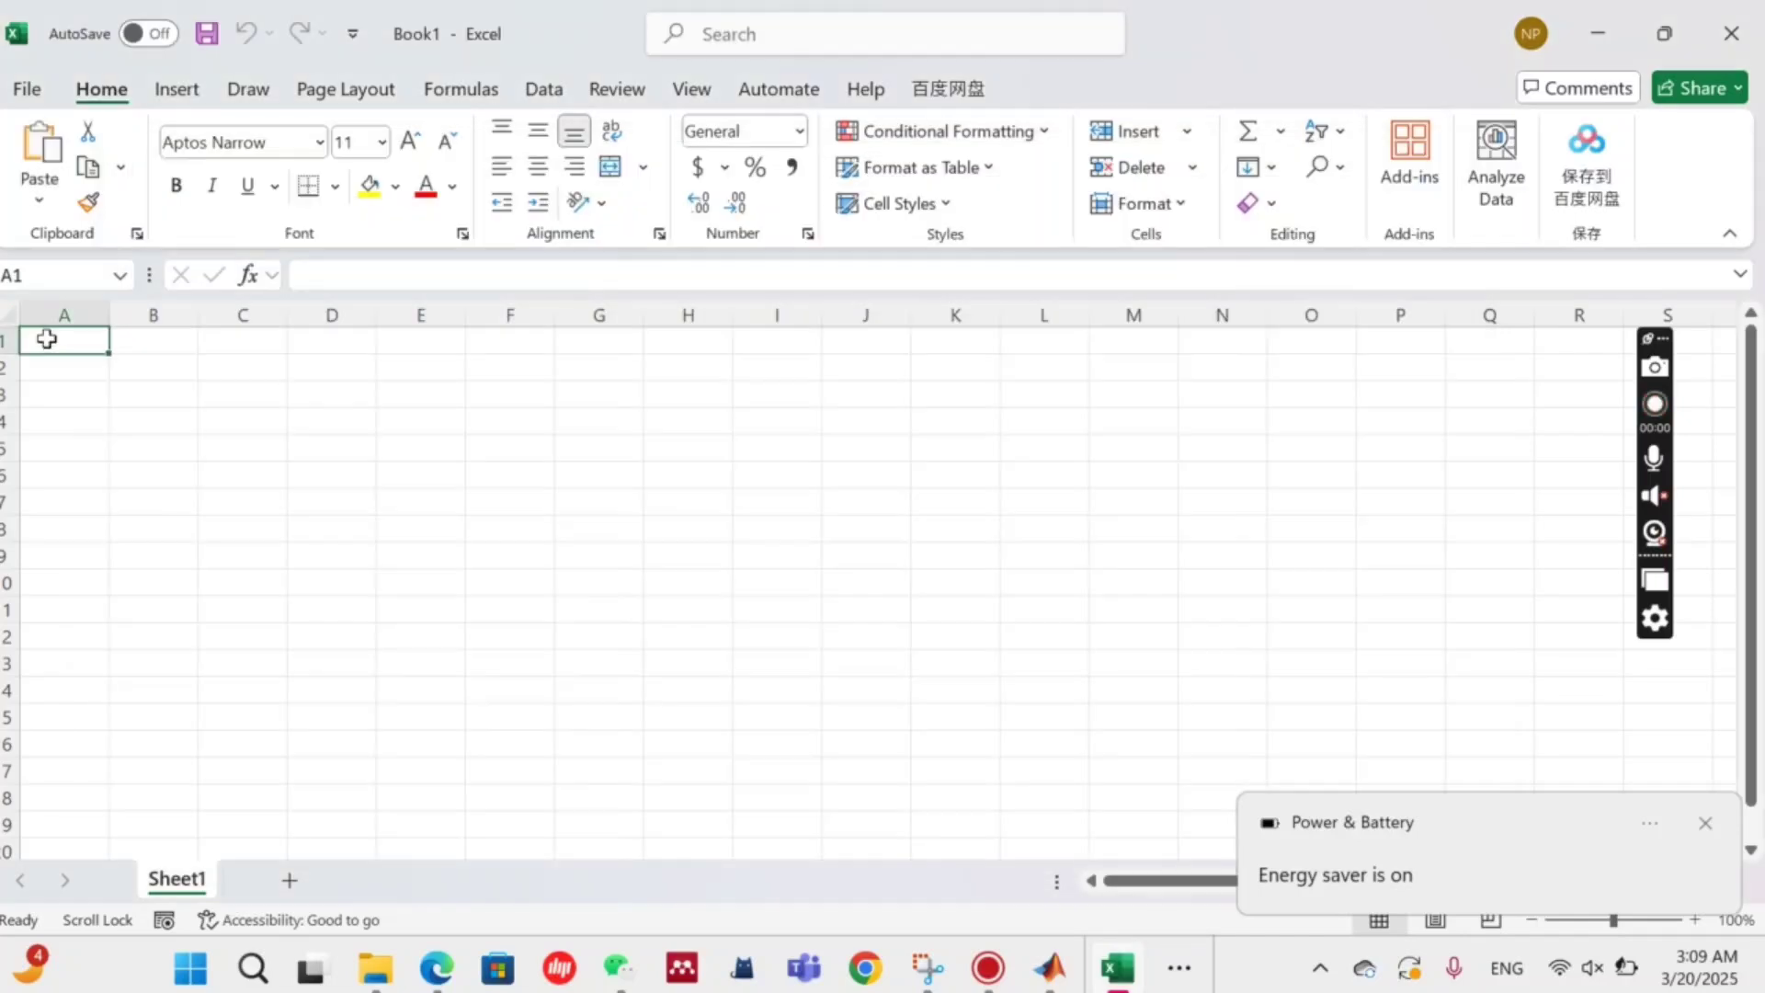
{"action": "right_click", "coordinate": [52, 347]}
{"action": "left_click", "coordinate": [114, 303]}
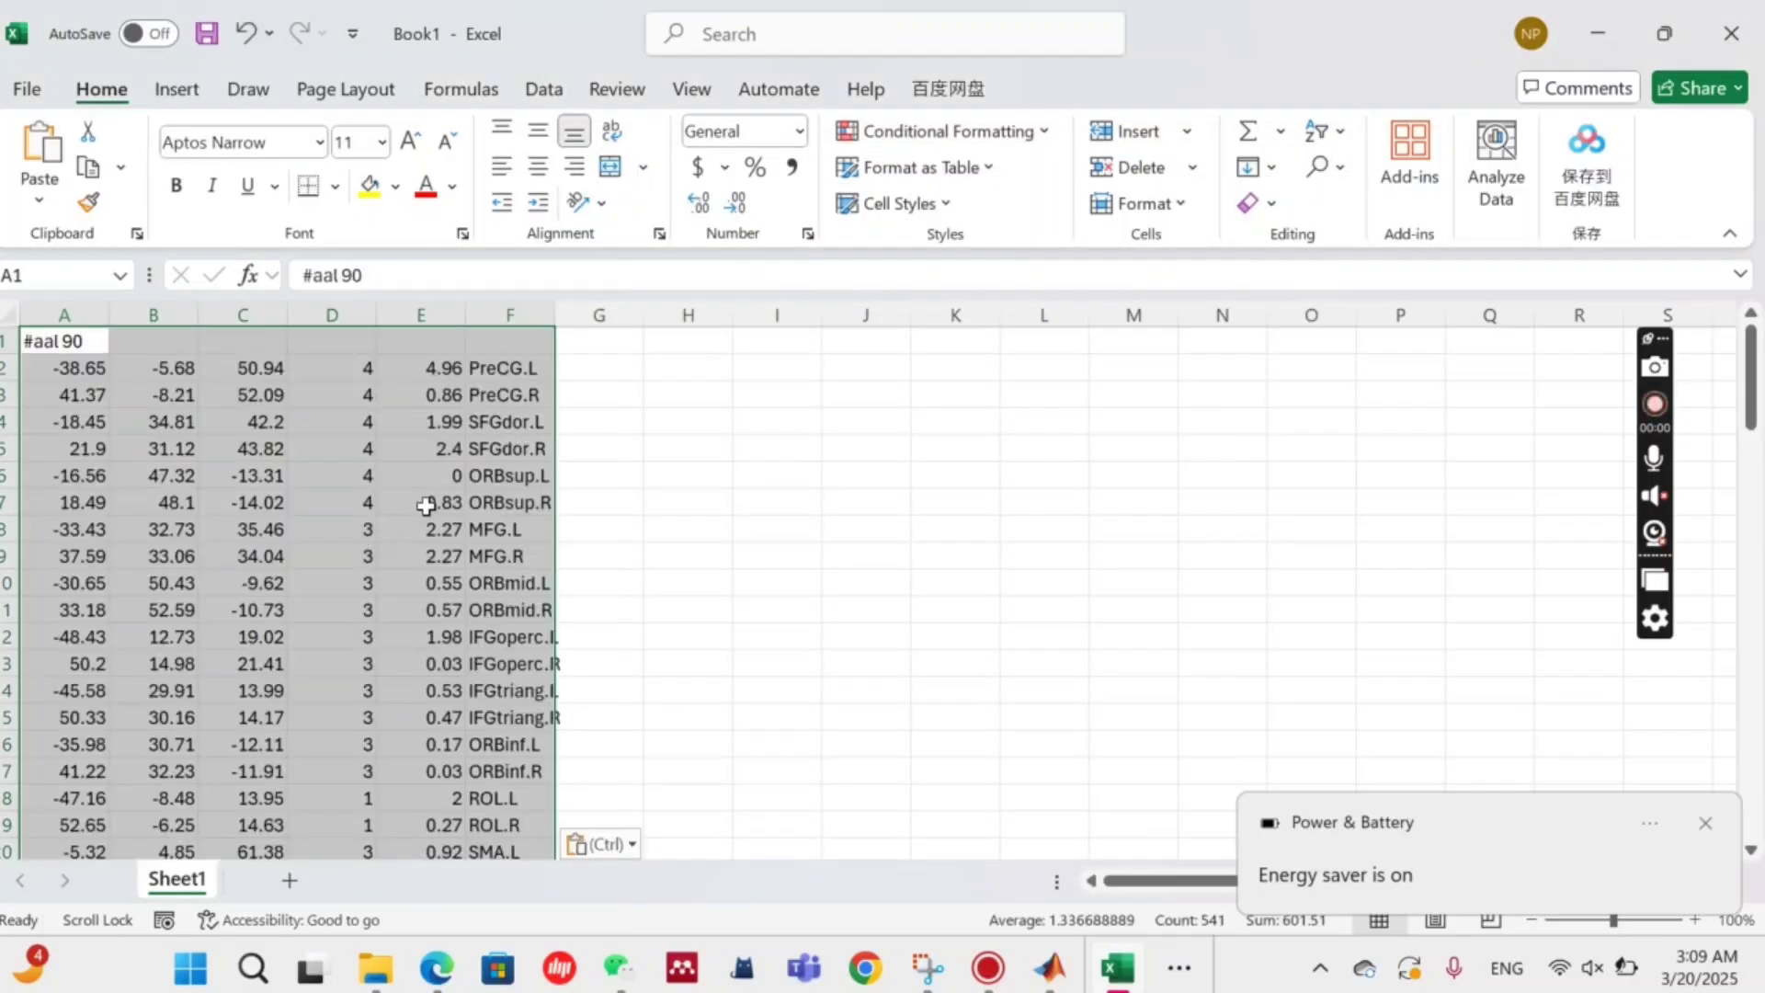
Step: Examine the pasted AAL90 node table from the header row through the last region row
{"action": "left_click", "coordinate": [699, 611]}
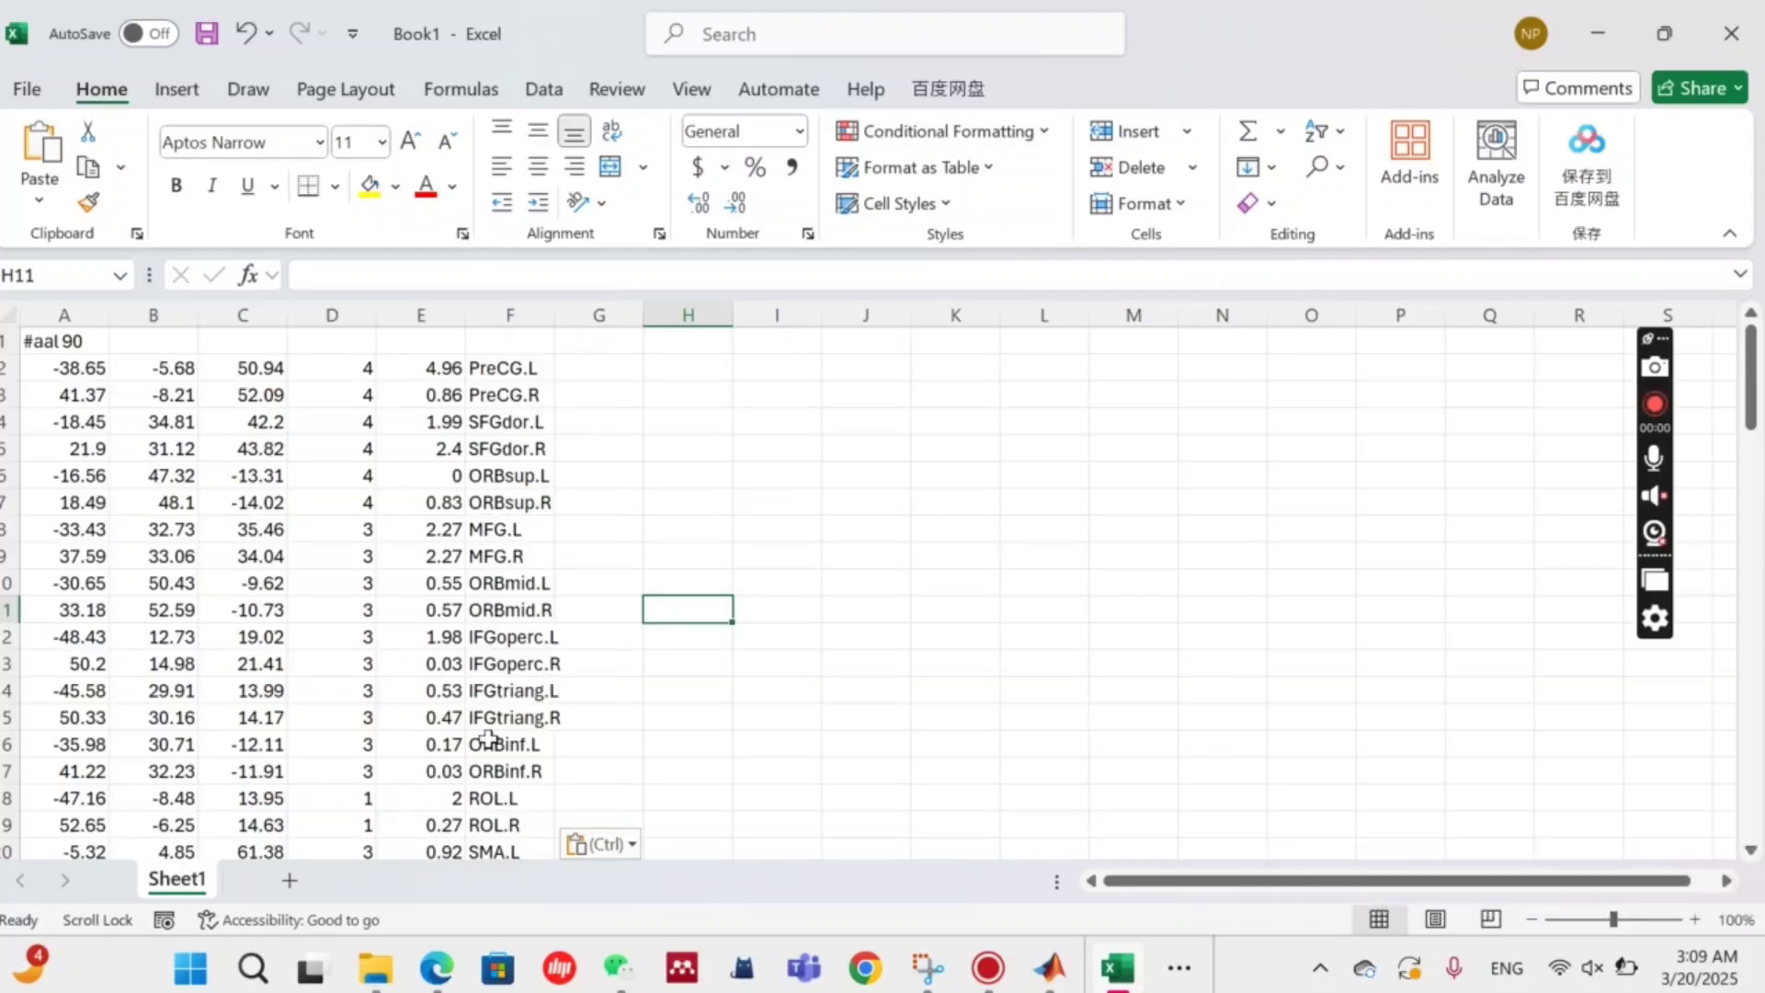
{"action": "scroll", "coordinate": [522, 501], "scroll_direction": "down", "scroll_amount": 11}
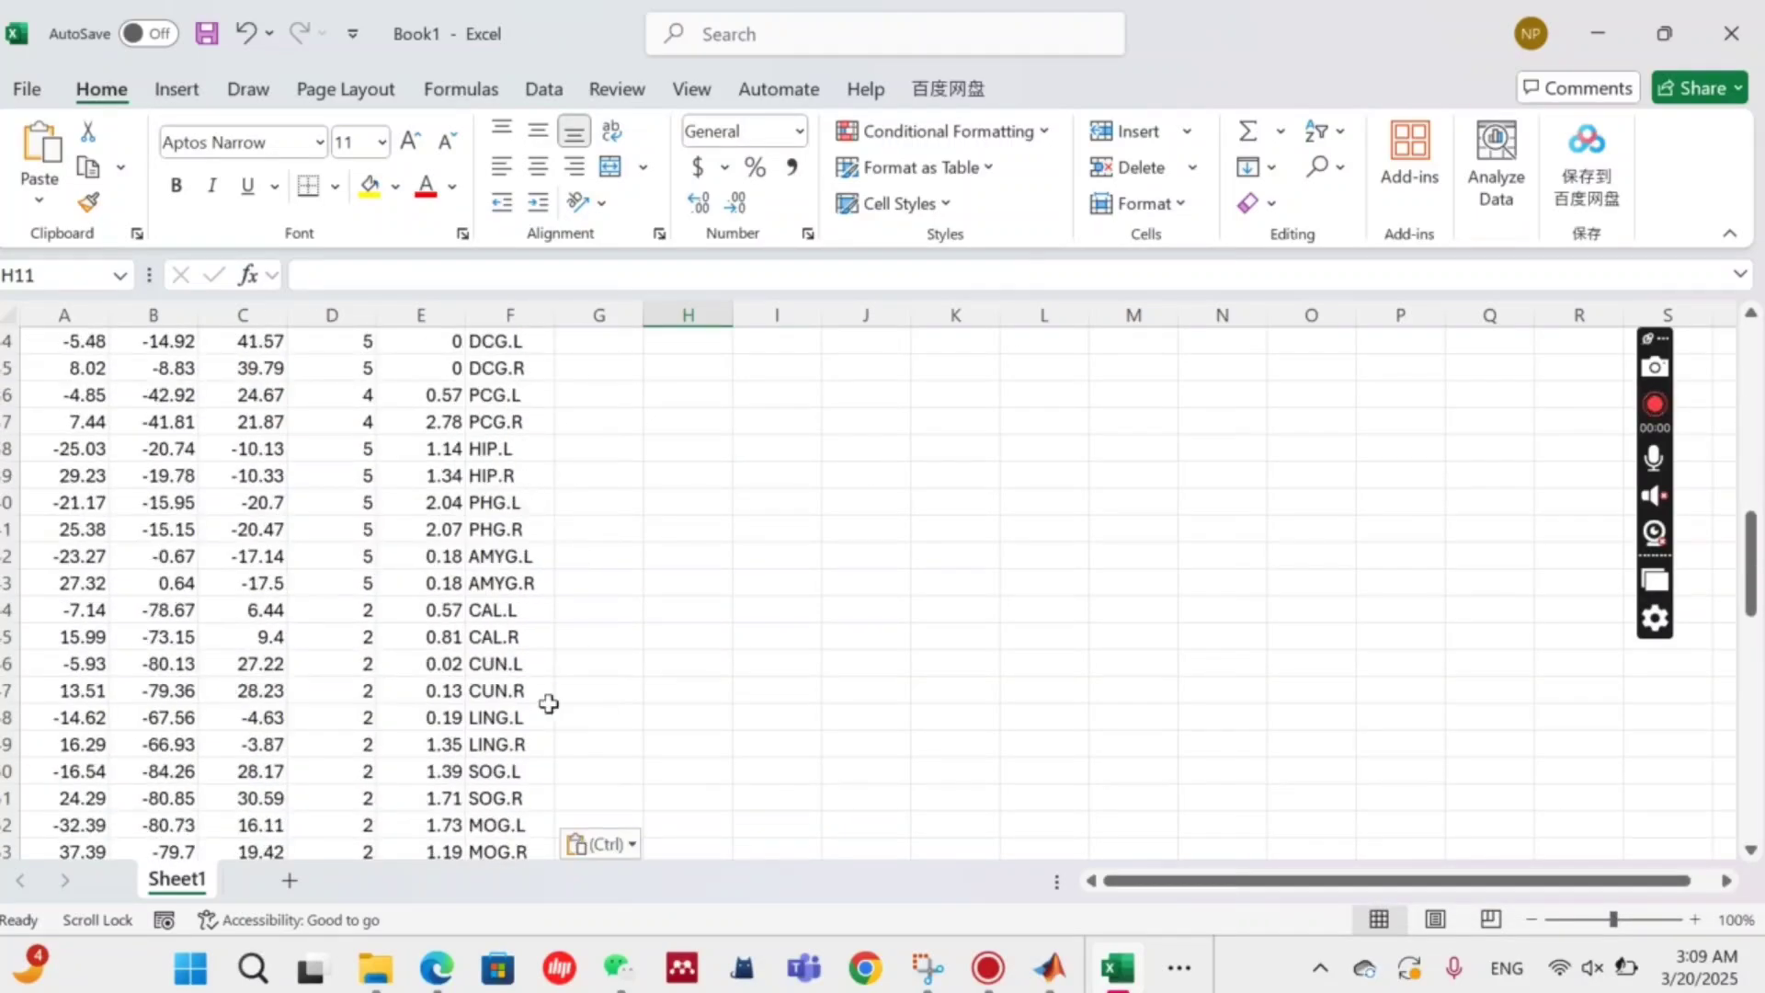
{"action": "scroll", "coordinate": [533, 625], "scroll_direction": "down", "scroll_amount": 15}
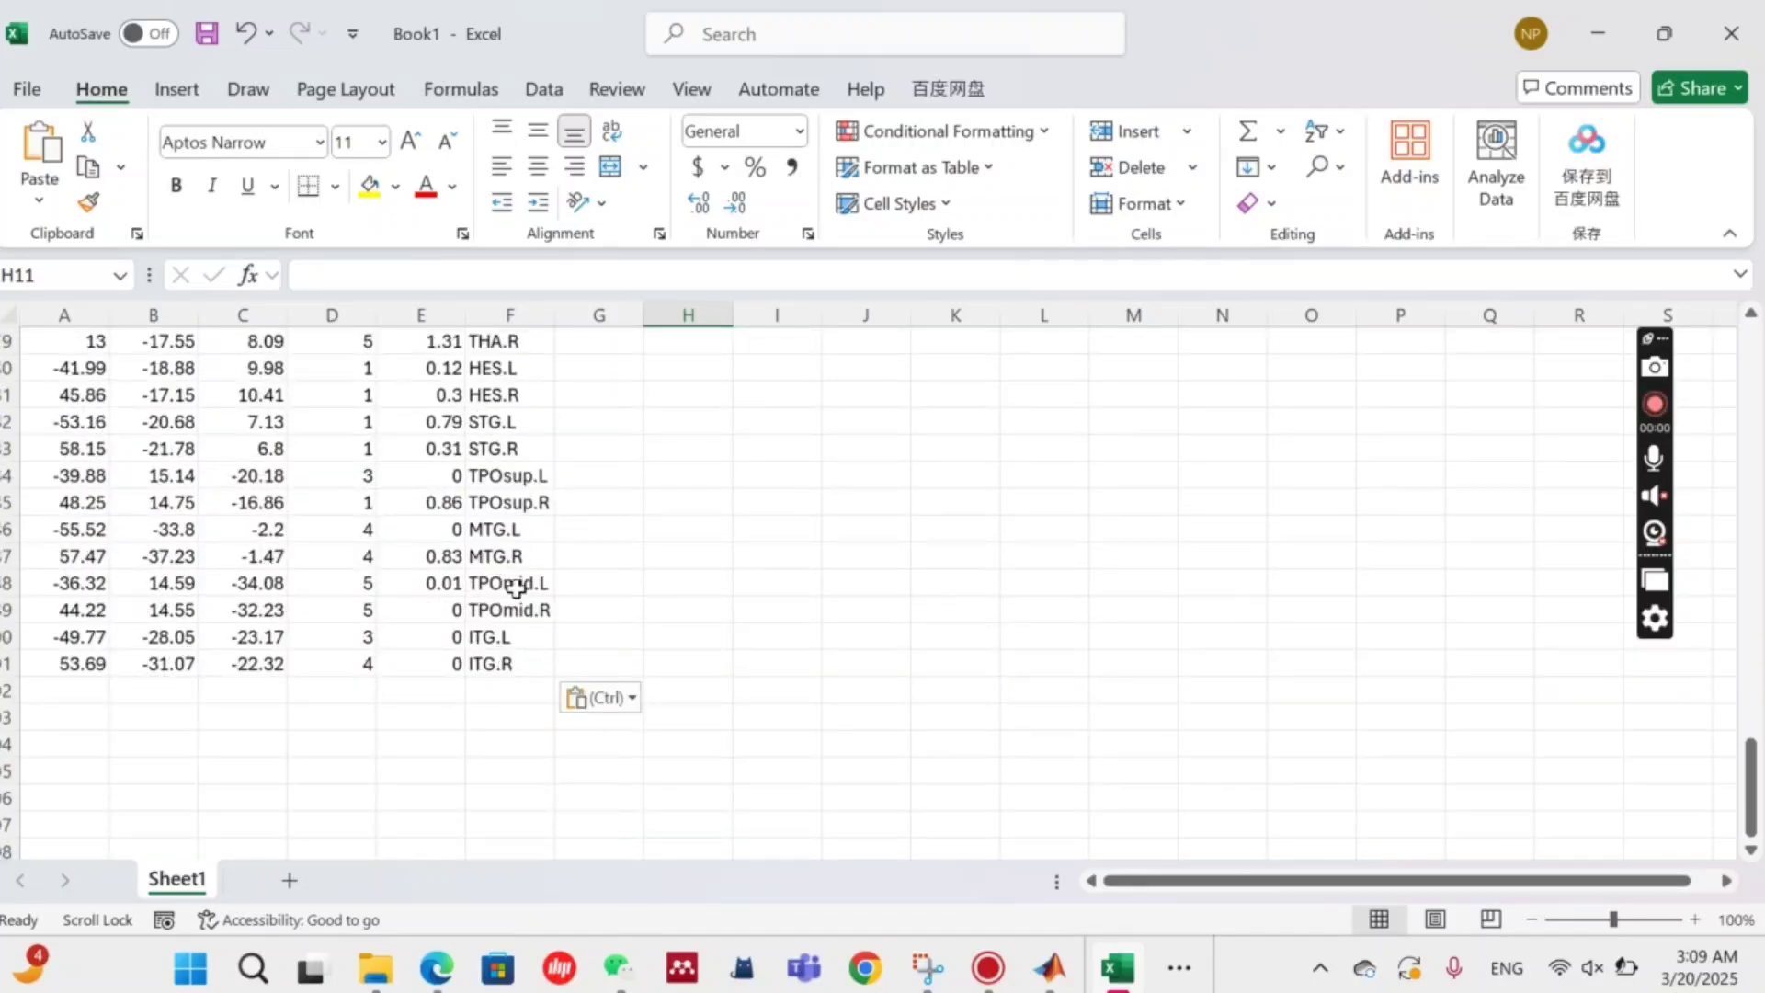
{"action": "scroll", "coordinate": [531, 603], "scroll_direction": "up", "scroll_amount": 20}
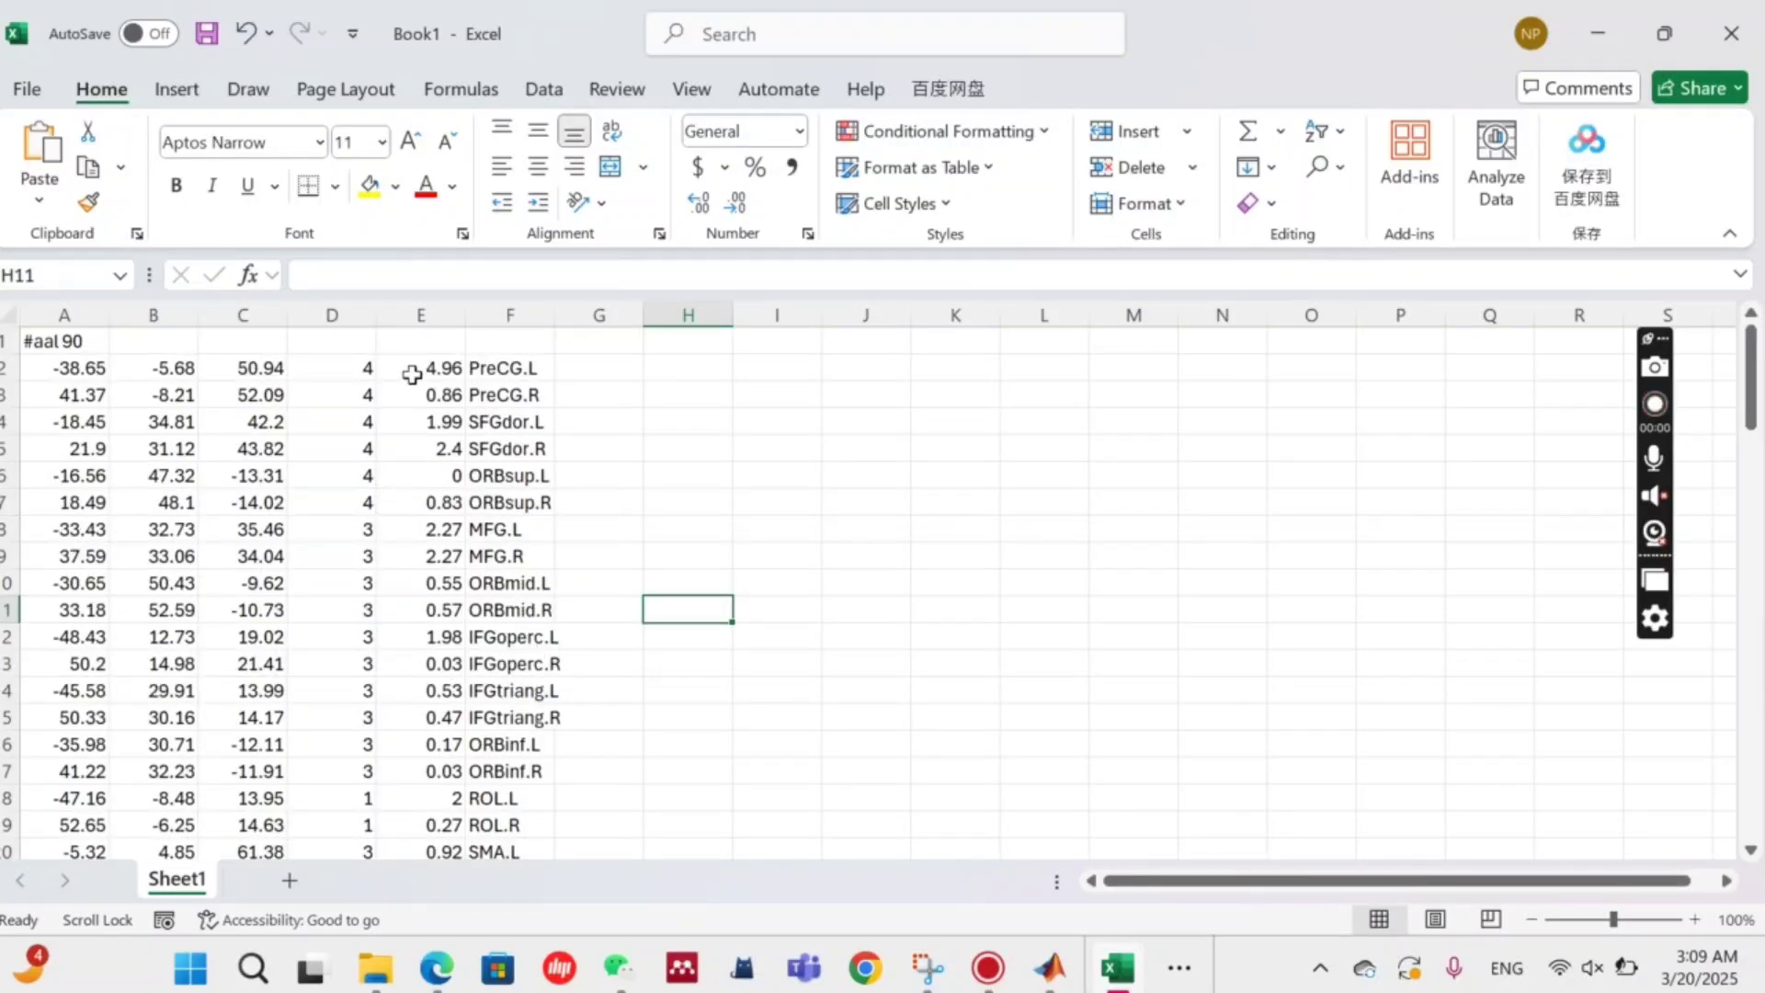
{"action": "scroll", "coordinate": [412, 374], "scroll_direction": "down", "scroll_amount": 9}
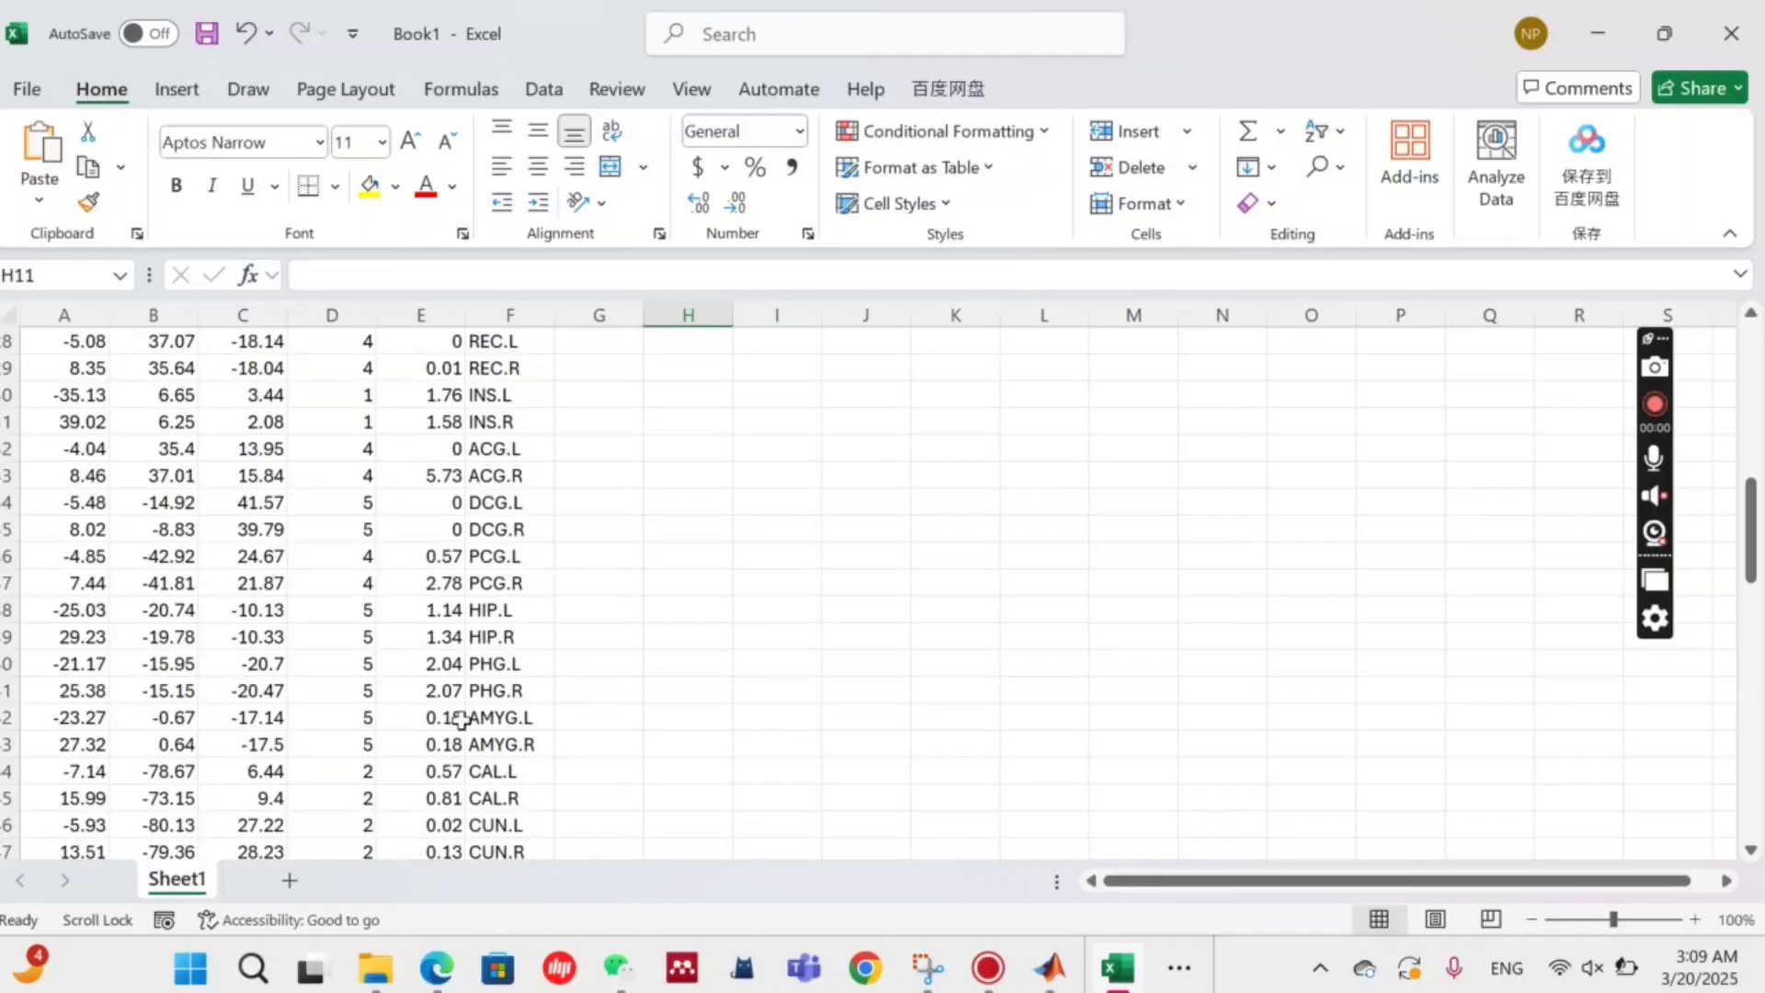
{"action": "scroll", "coordinate": [413, 565], "scroll_direction": "up", "scroll_amount": 9}
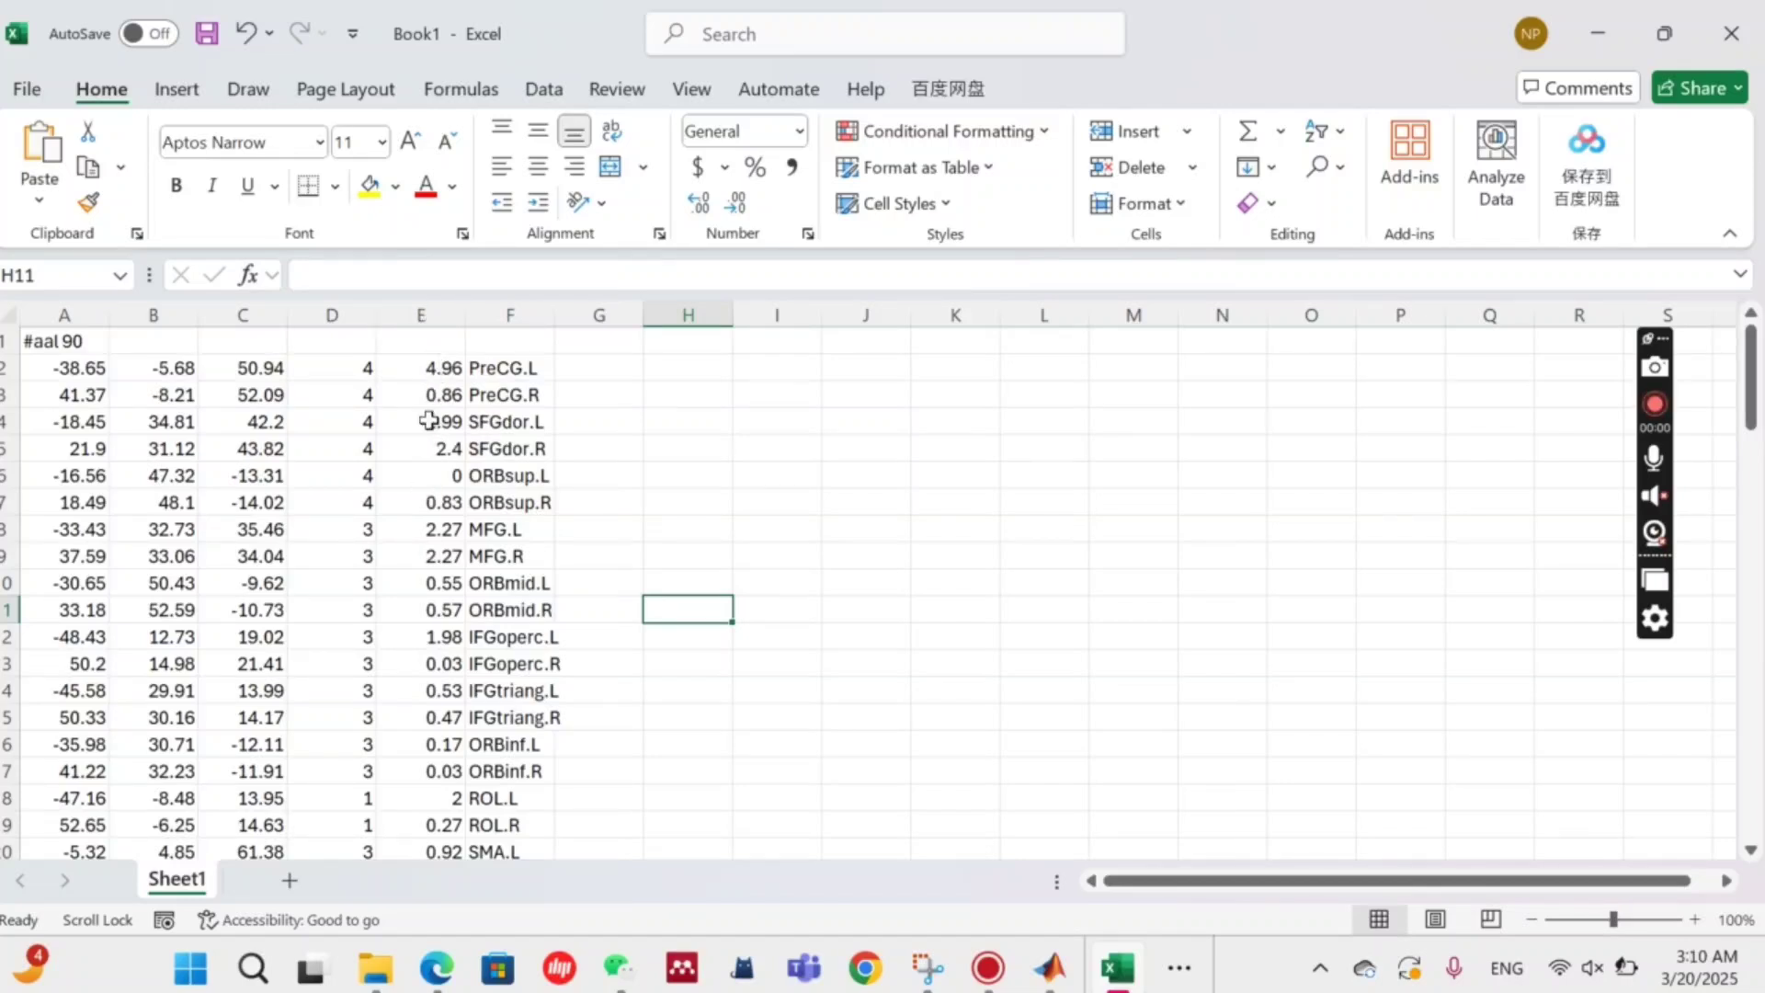
Step: Set the fifth-column node values for PreCG.L, PreCG.R and SFGdor.L (cells E2 to E4) to 1, 5 and 4
{"action": "left_click", "coordinate": [456, 368]}
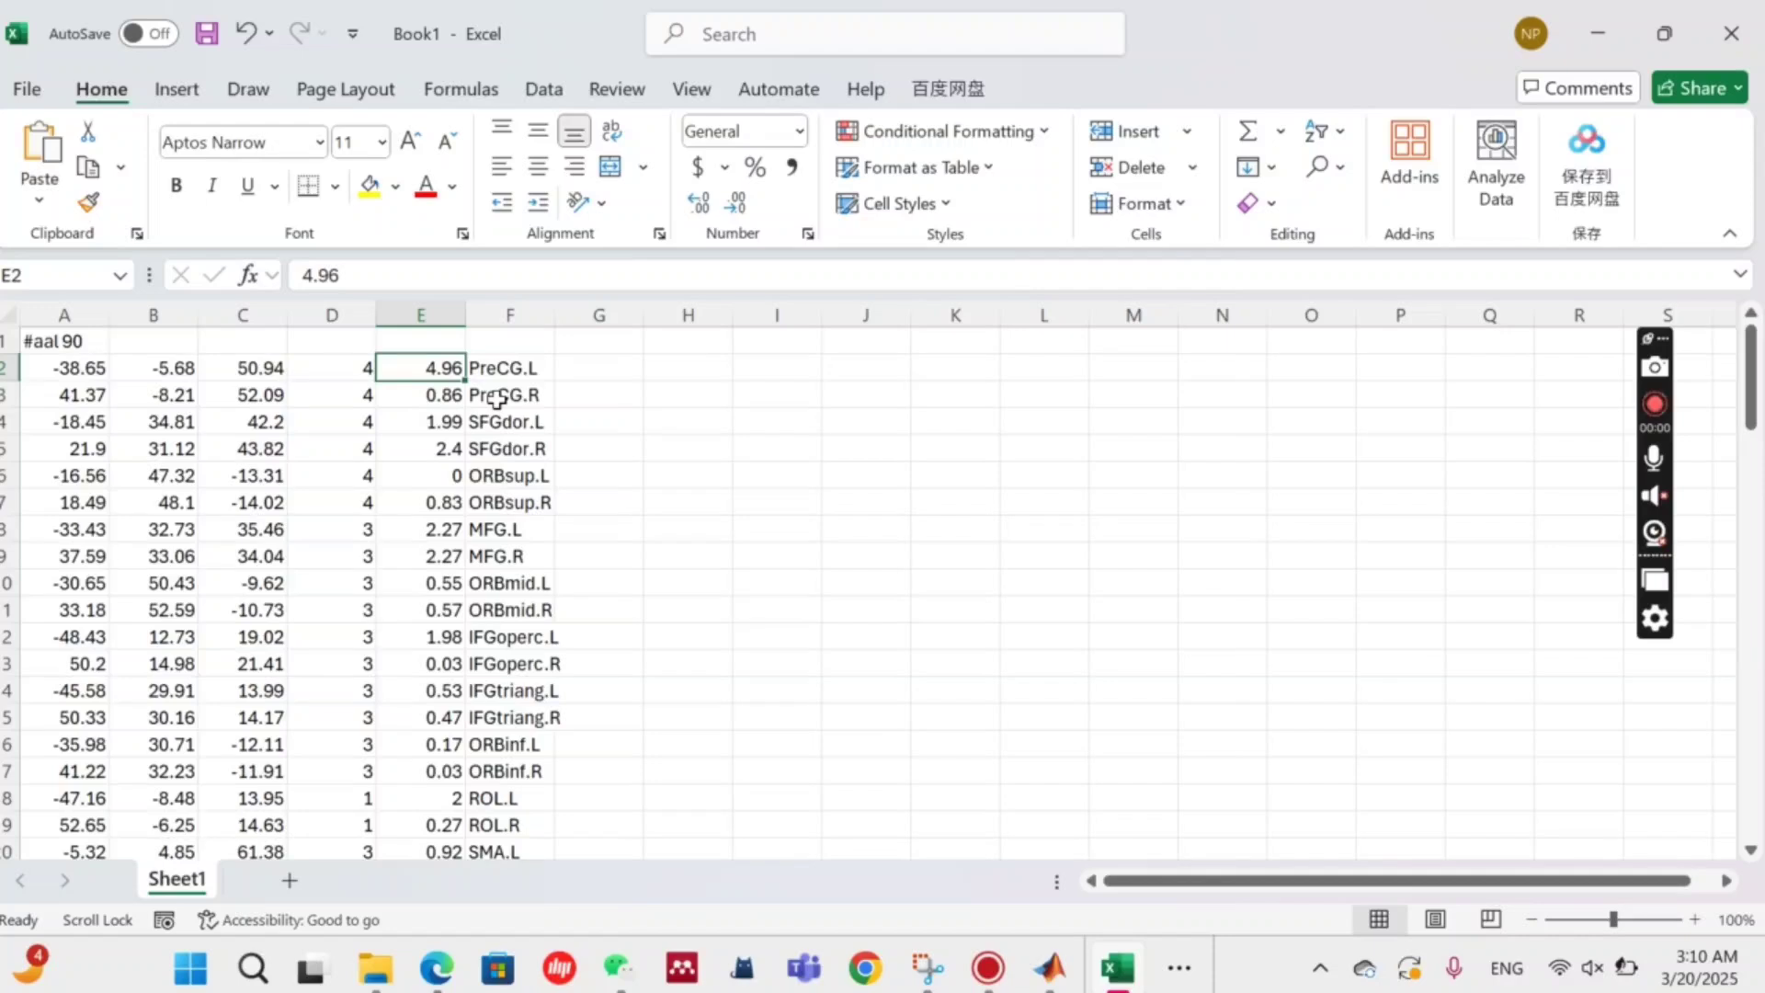
{"action": "type", "text": "1"}
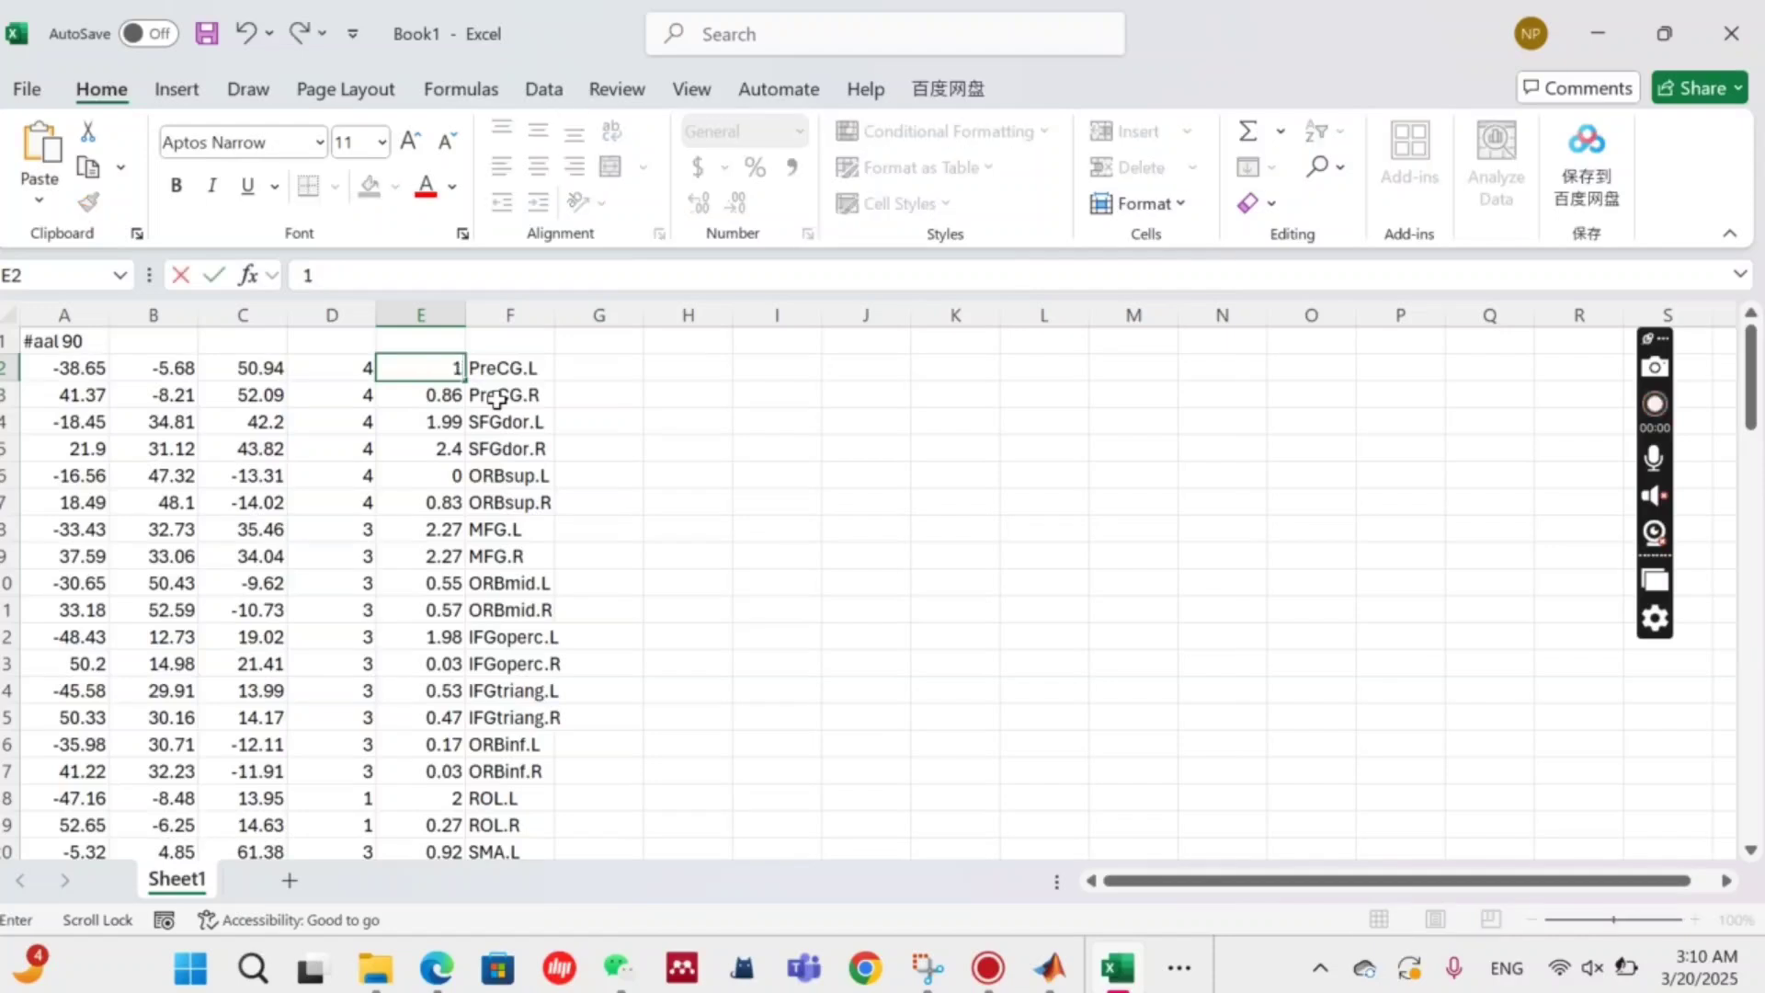
{"action": "left_click", "coordinate": [445, 397]}
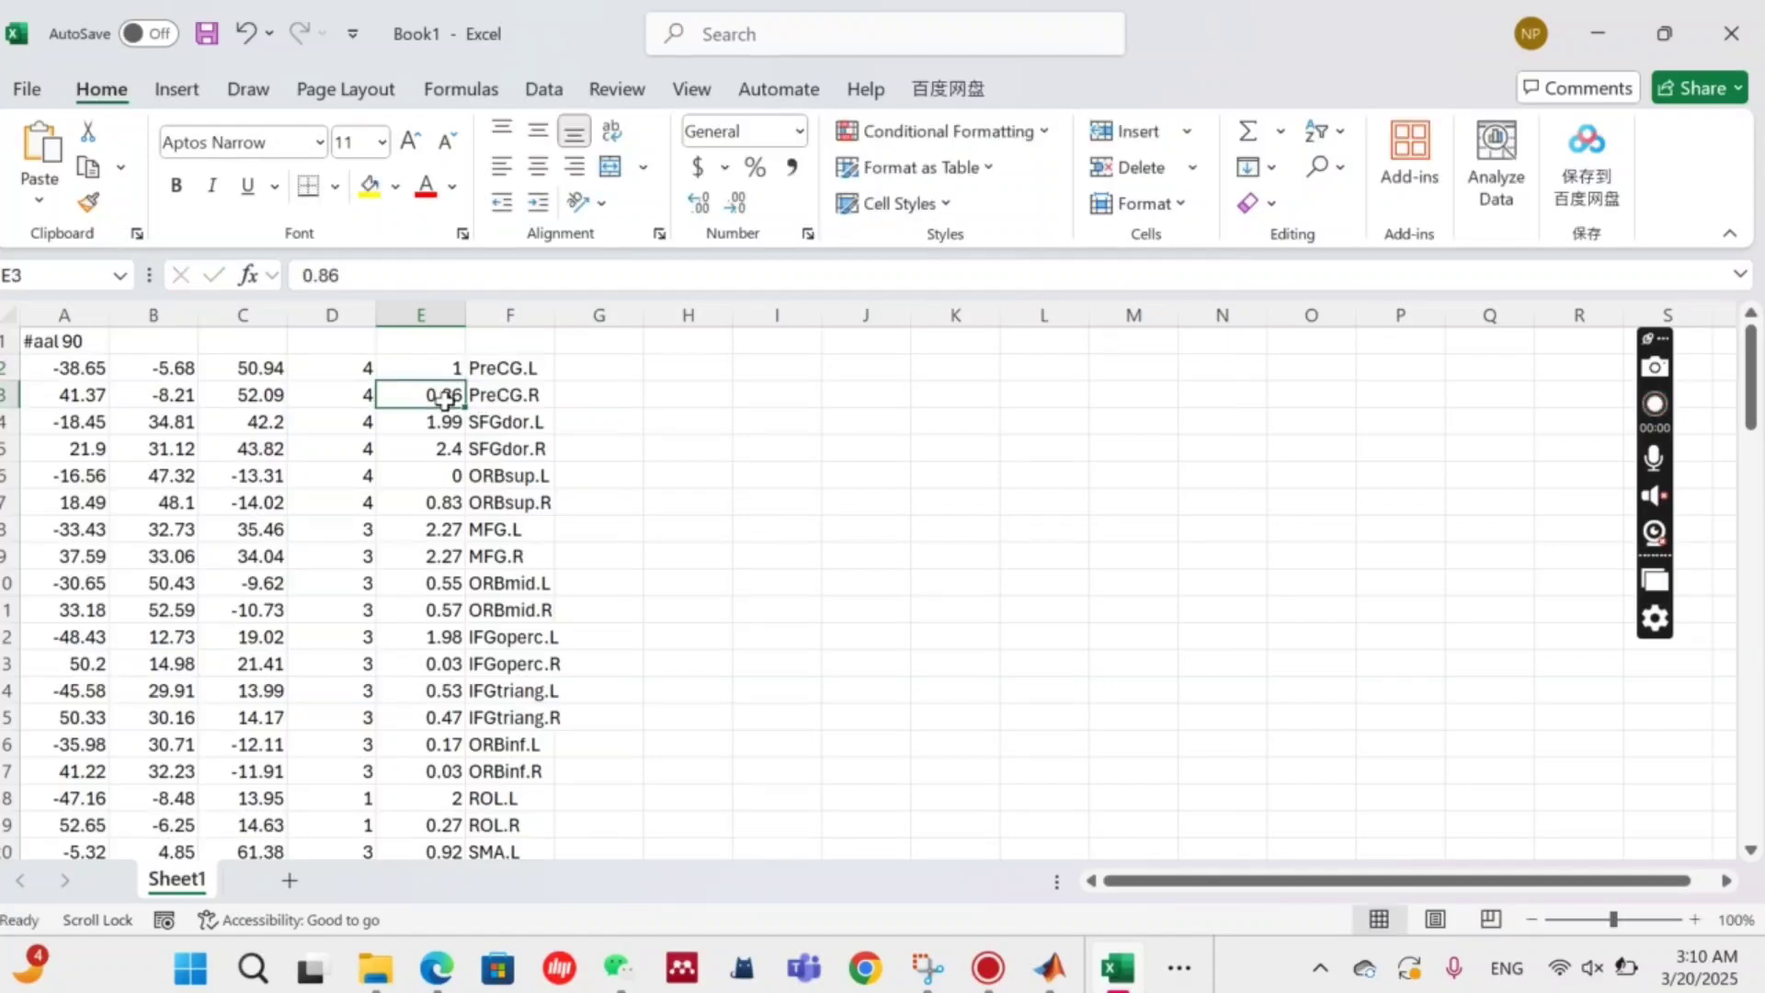
{"action": "type", "text": "5"}
{"action": "left_click", "coordinate": [438, 424]}
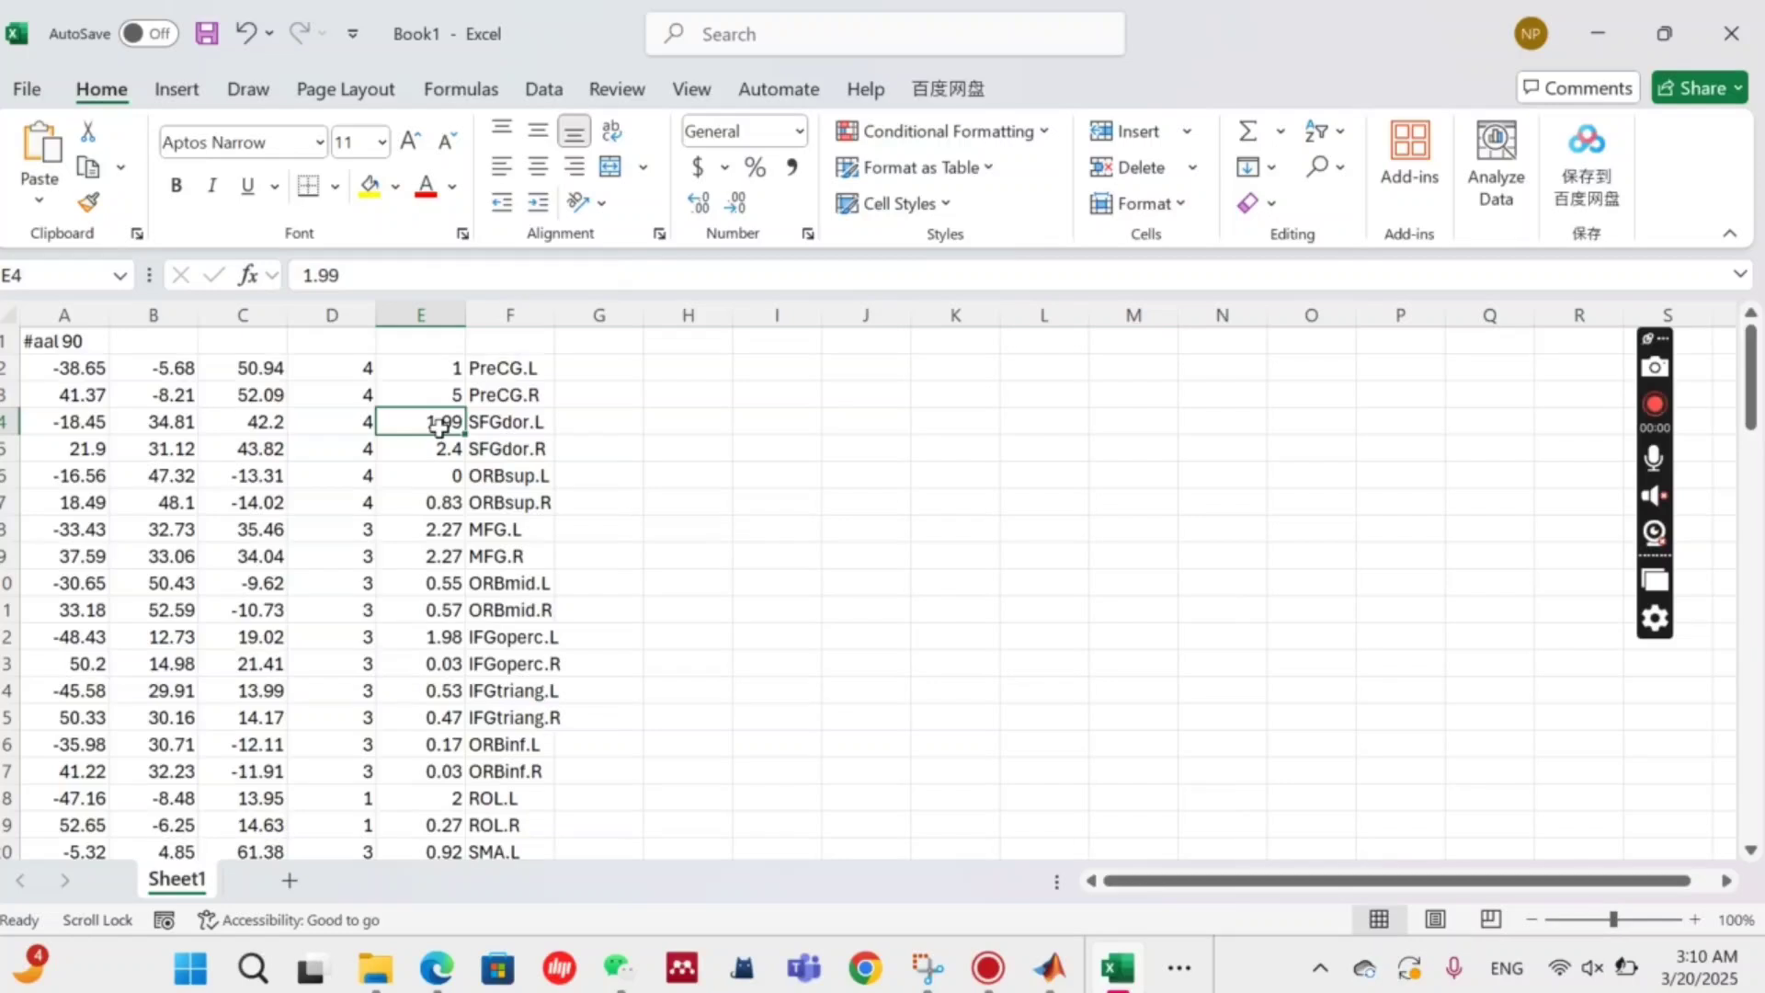
{"action": "type", "text": "4"}
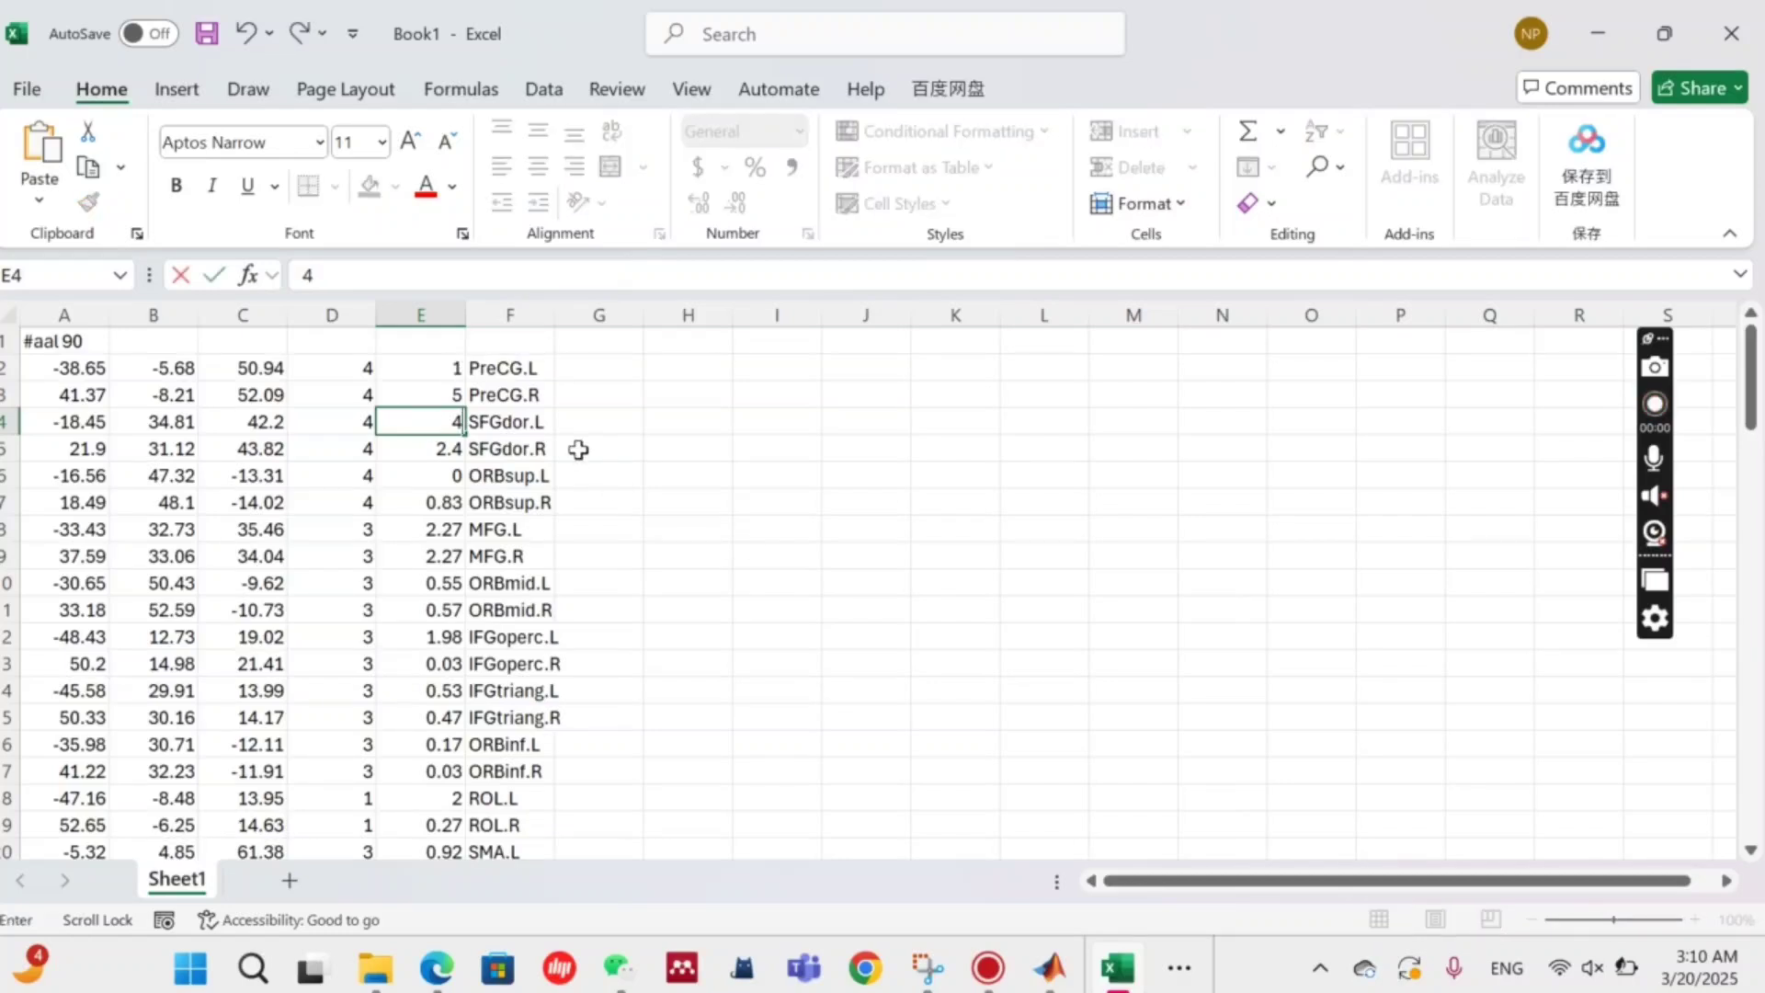
{"action": "left_click", "coordinate": [649, 473]}
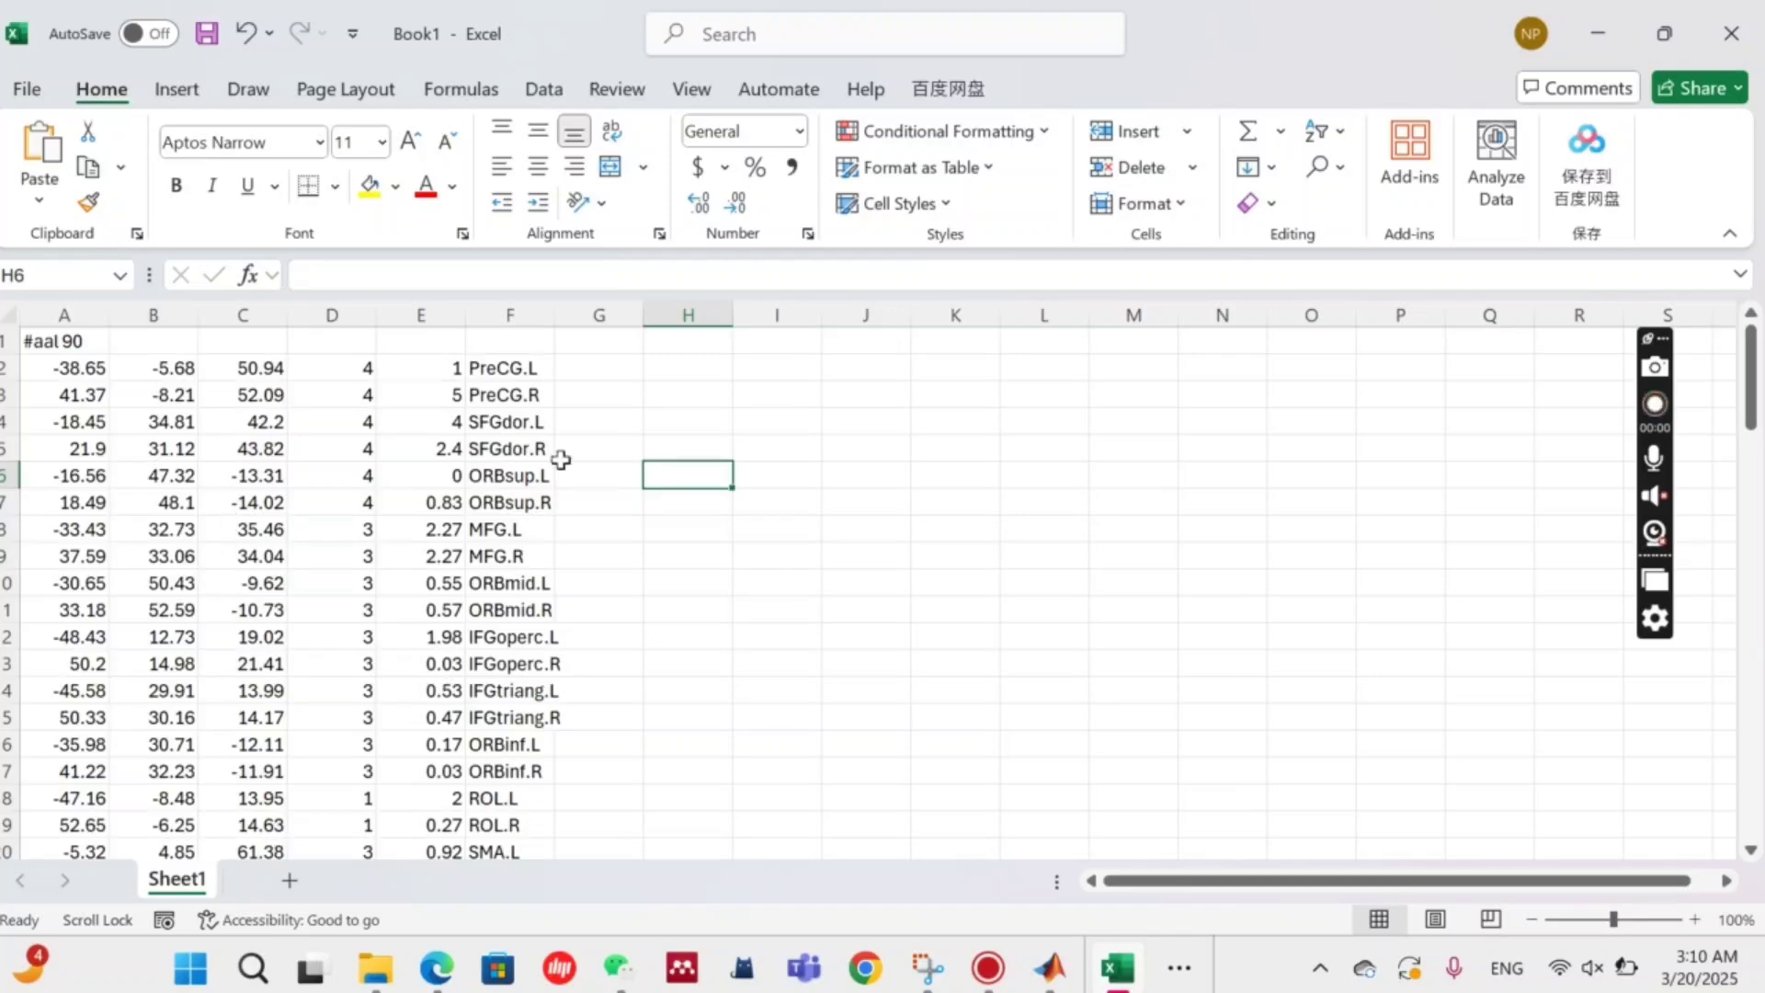
Step: Examine the value columns D and E and the region labels in column F for all 90 nodes
{"action": "scroll", "coordinate": [450, 533], "scroll_direction": "down", "scroll_amount": 20}
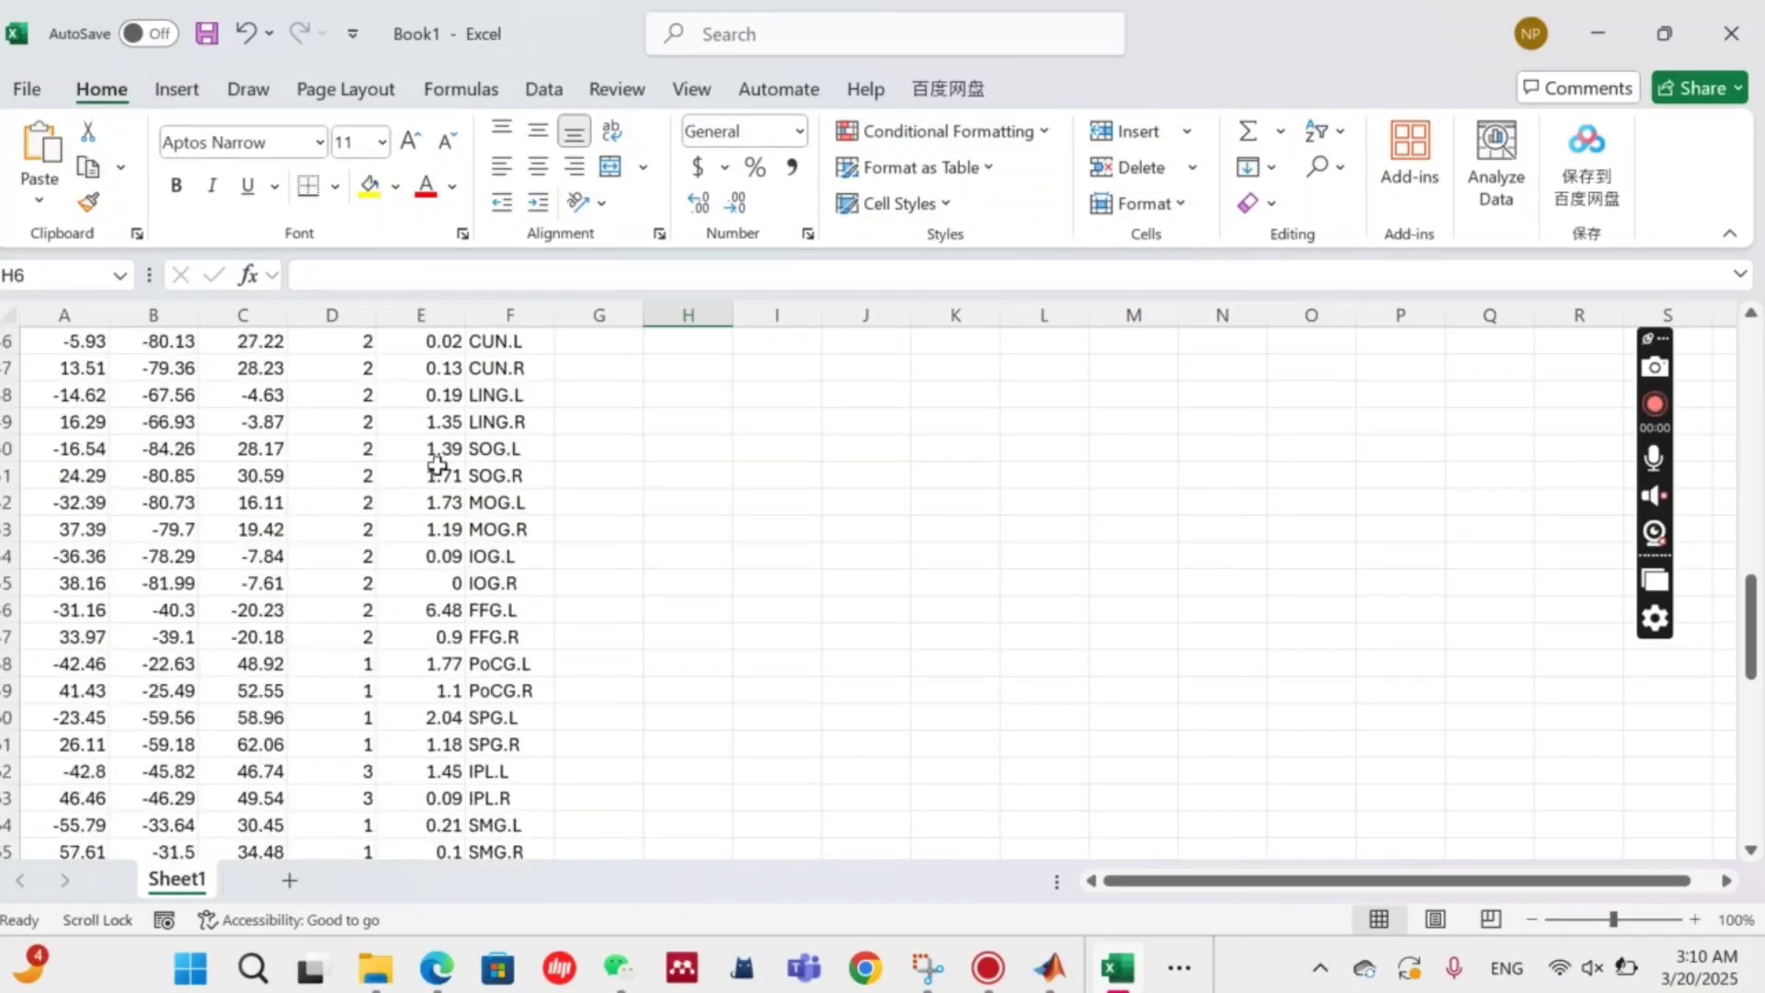
{"action": "scroll", "coordinate": [439, 500], "scroll_direction": "up", "scroll_amount": 5}
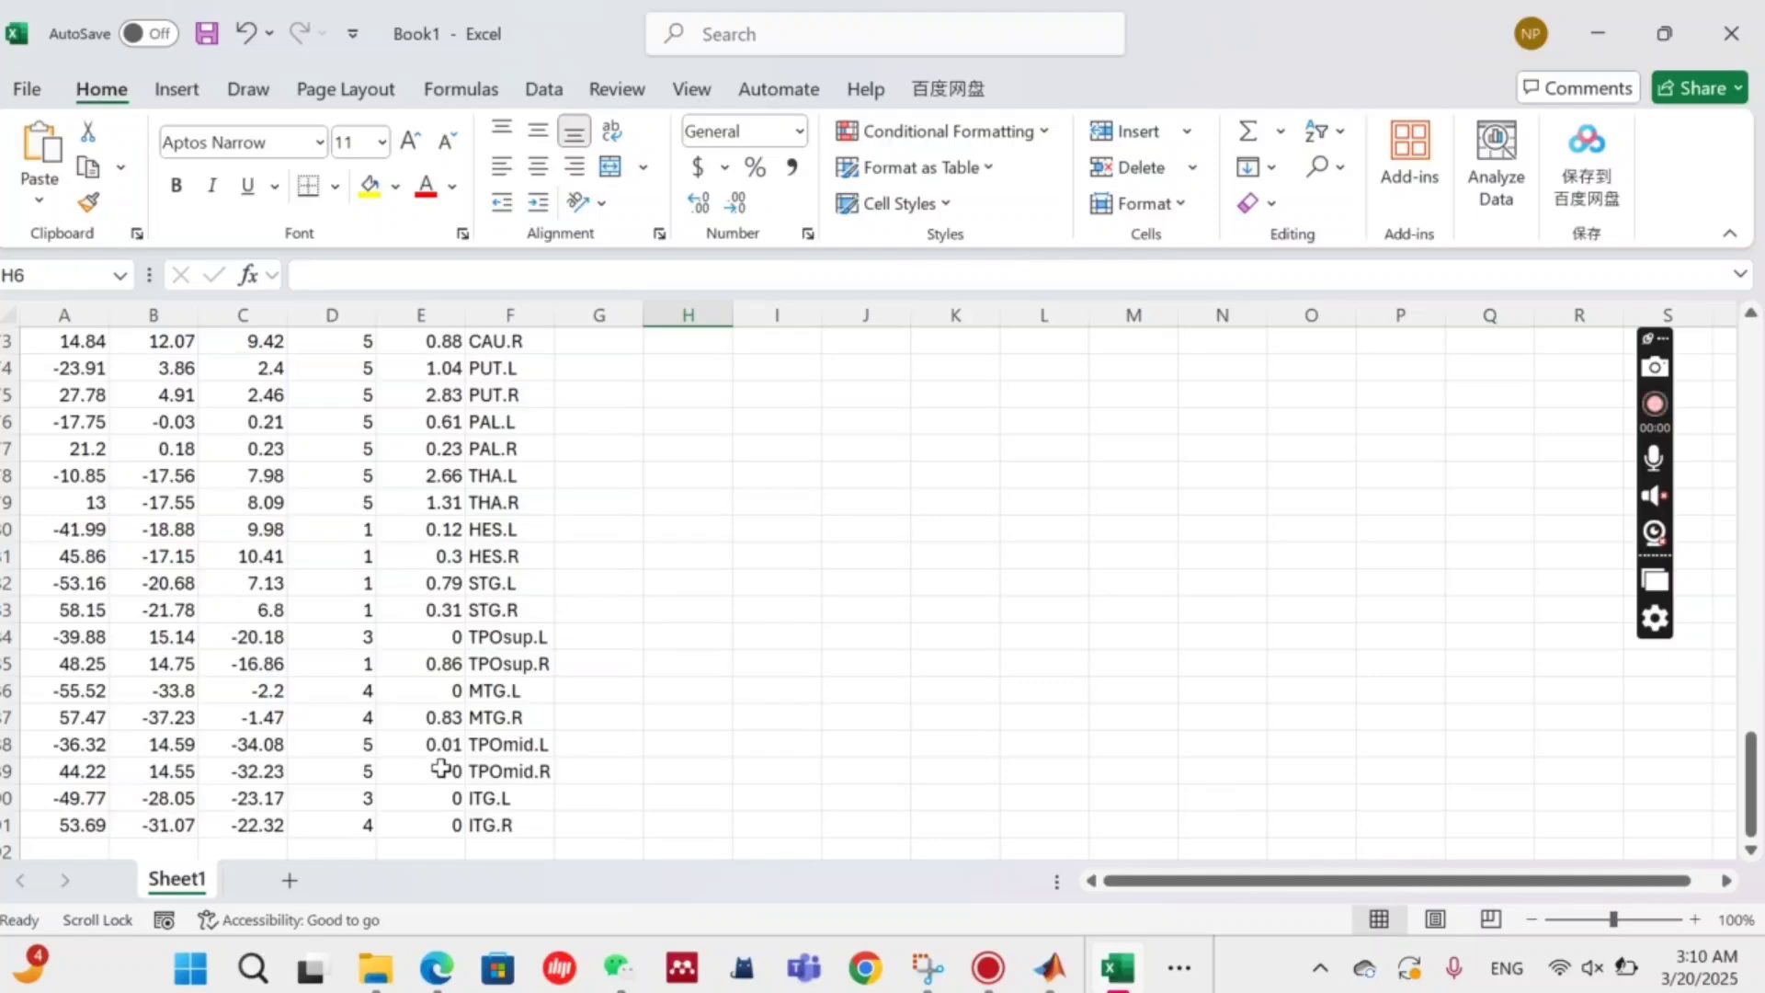
{"action": "scroll", "coordinate": [321, 412], "scroll_direction": "up", "scroll_amount": 5}
{"action": "scroll", "coordinate": [322, 411], "scroll_direction": "up", "scroll_amount": 19}
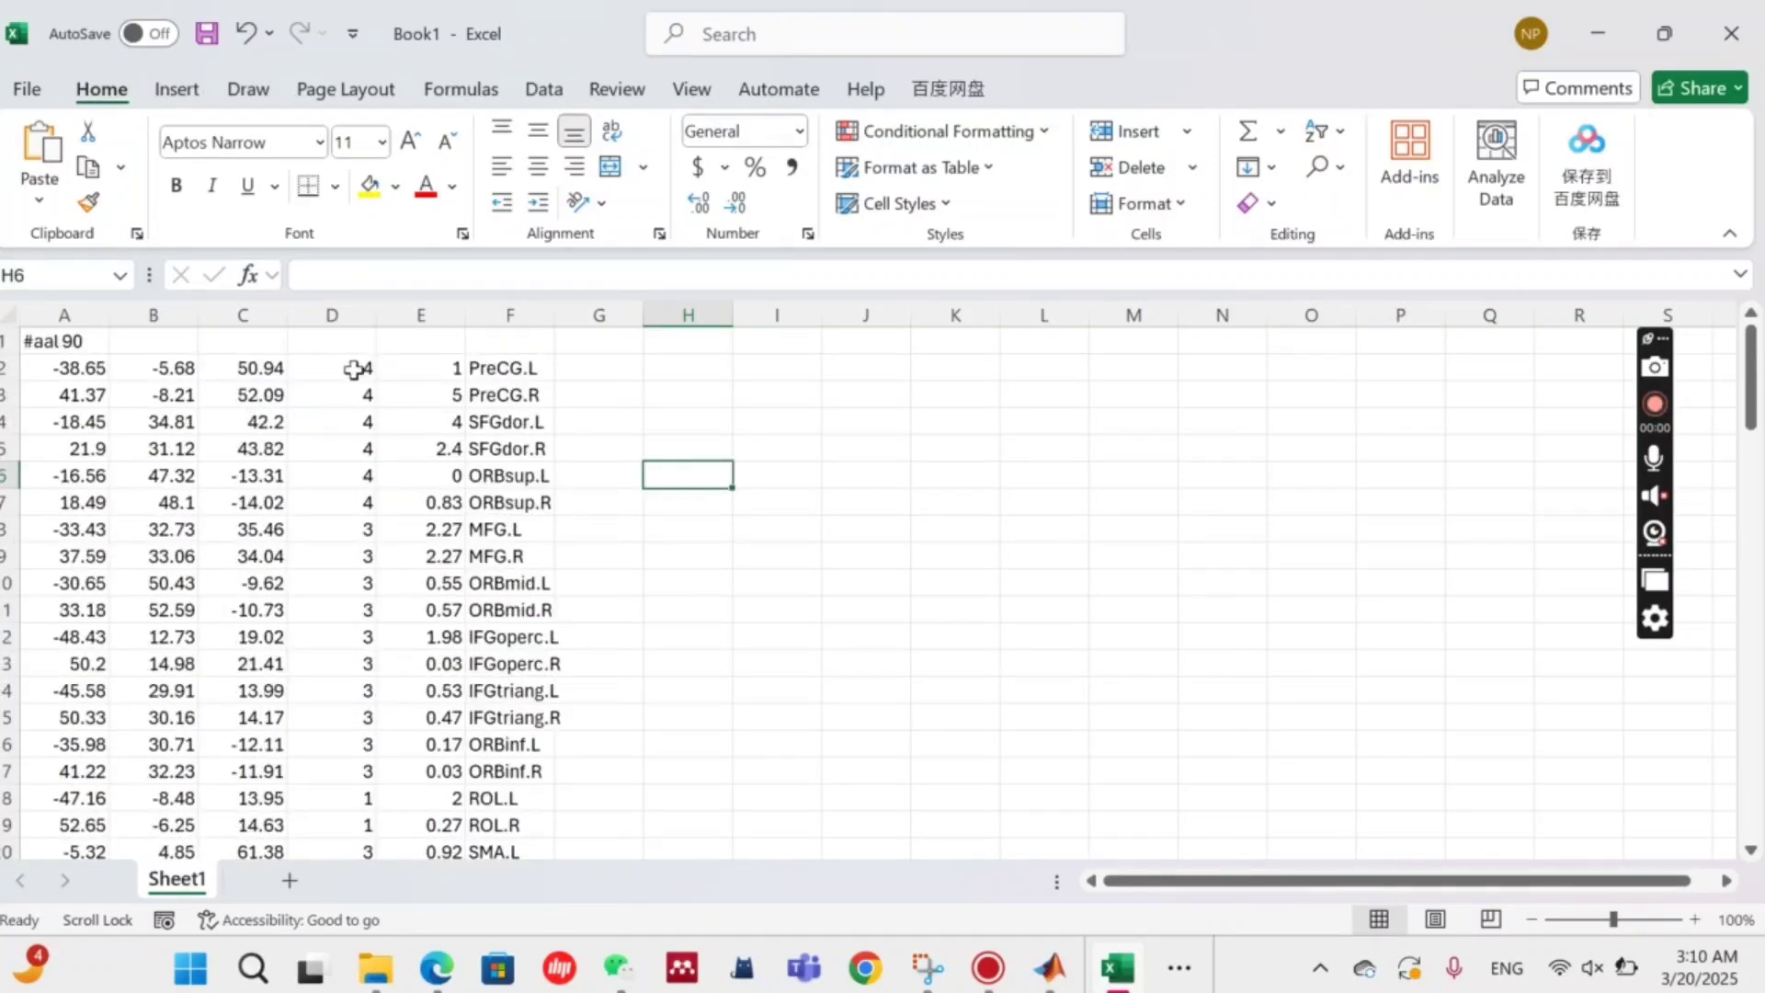
{"action": "scroll", "coordinate": [341, 491], "scroll_direction": "down", "scroll_amount": 13}
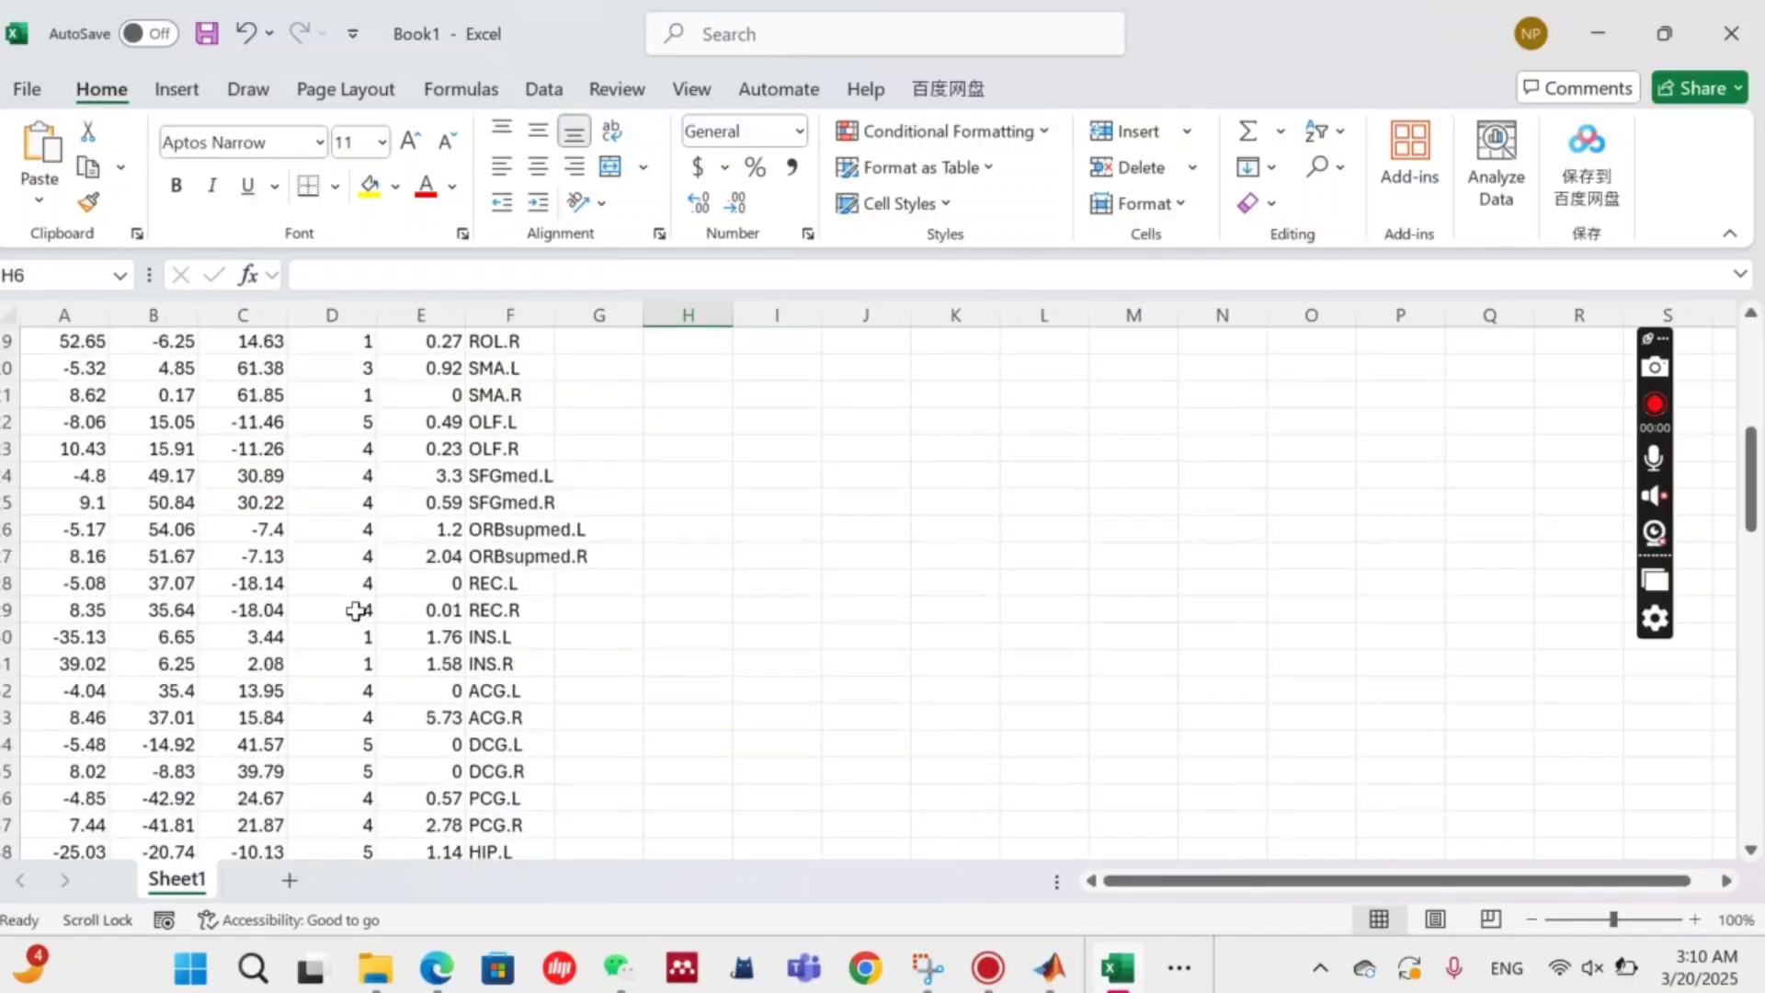
{"action": "scroll", "coordinate": [331, 395], "scroll_direction": "down", "scroll_amount": 13}
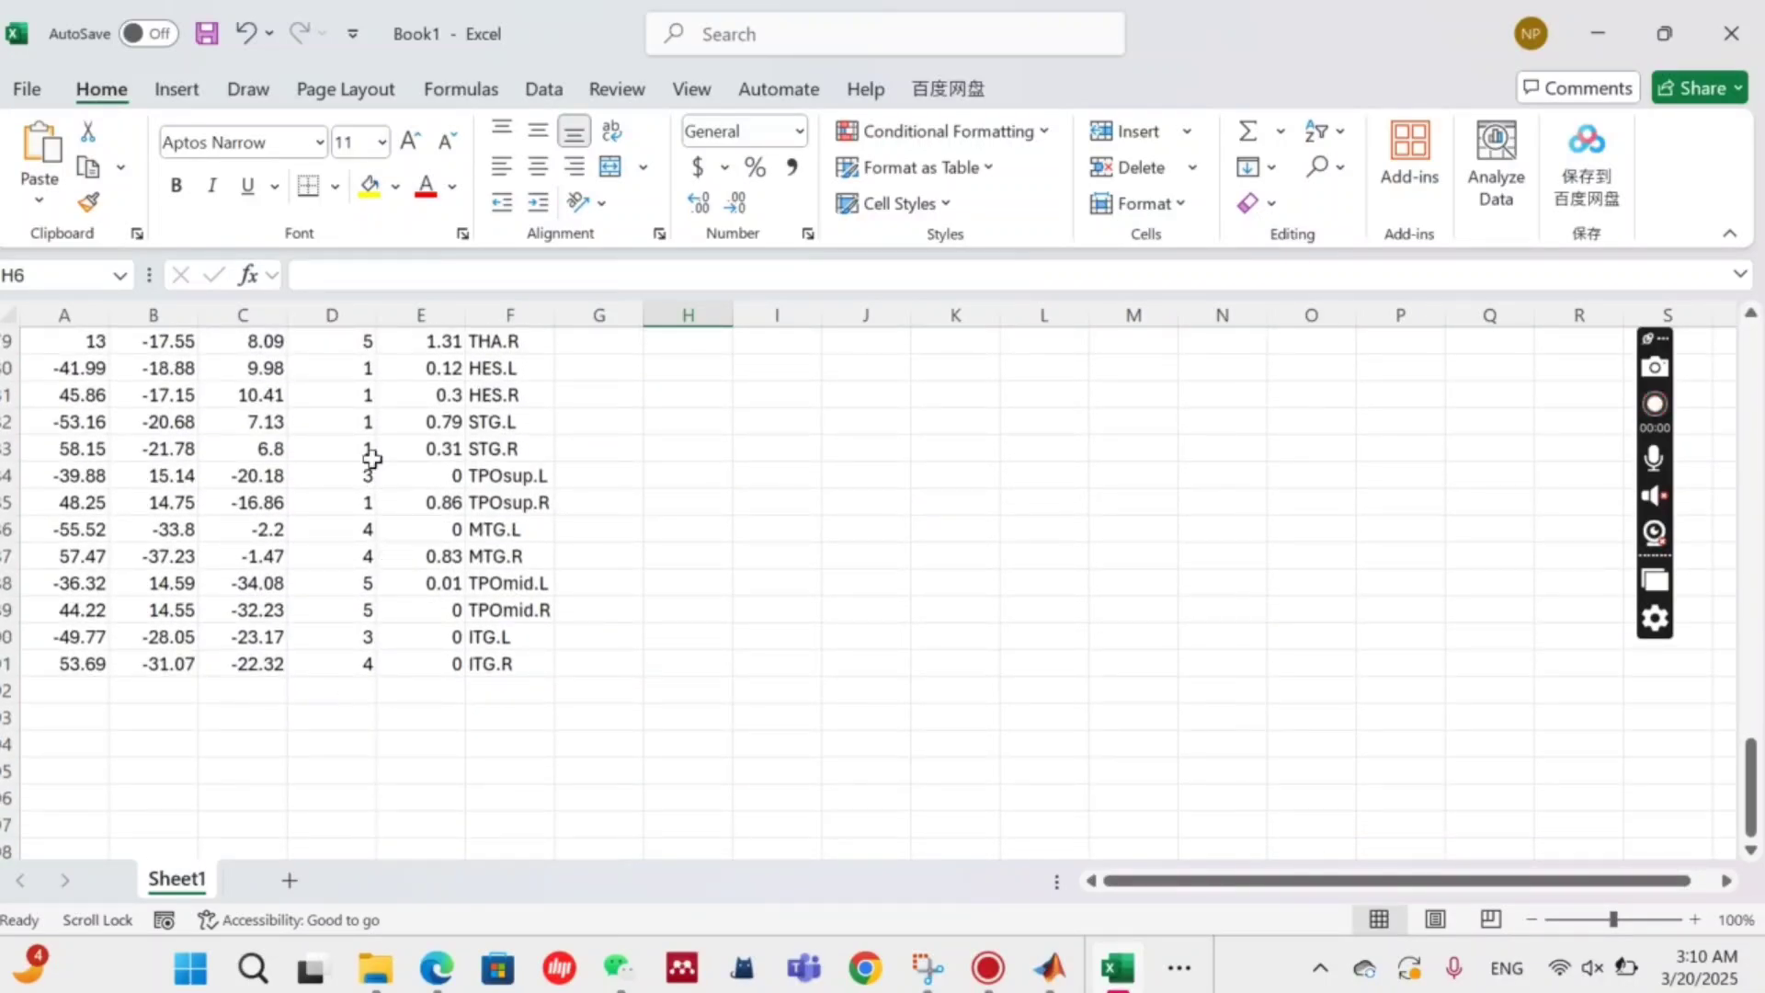
{"action": "scroll", "coordinate": [345, 549], "scroll_direction": "up", "scroll_amount": 19}
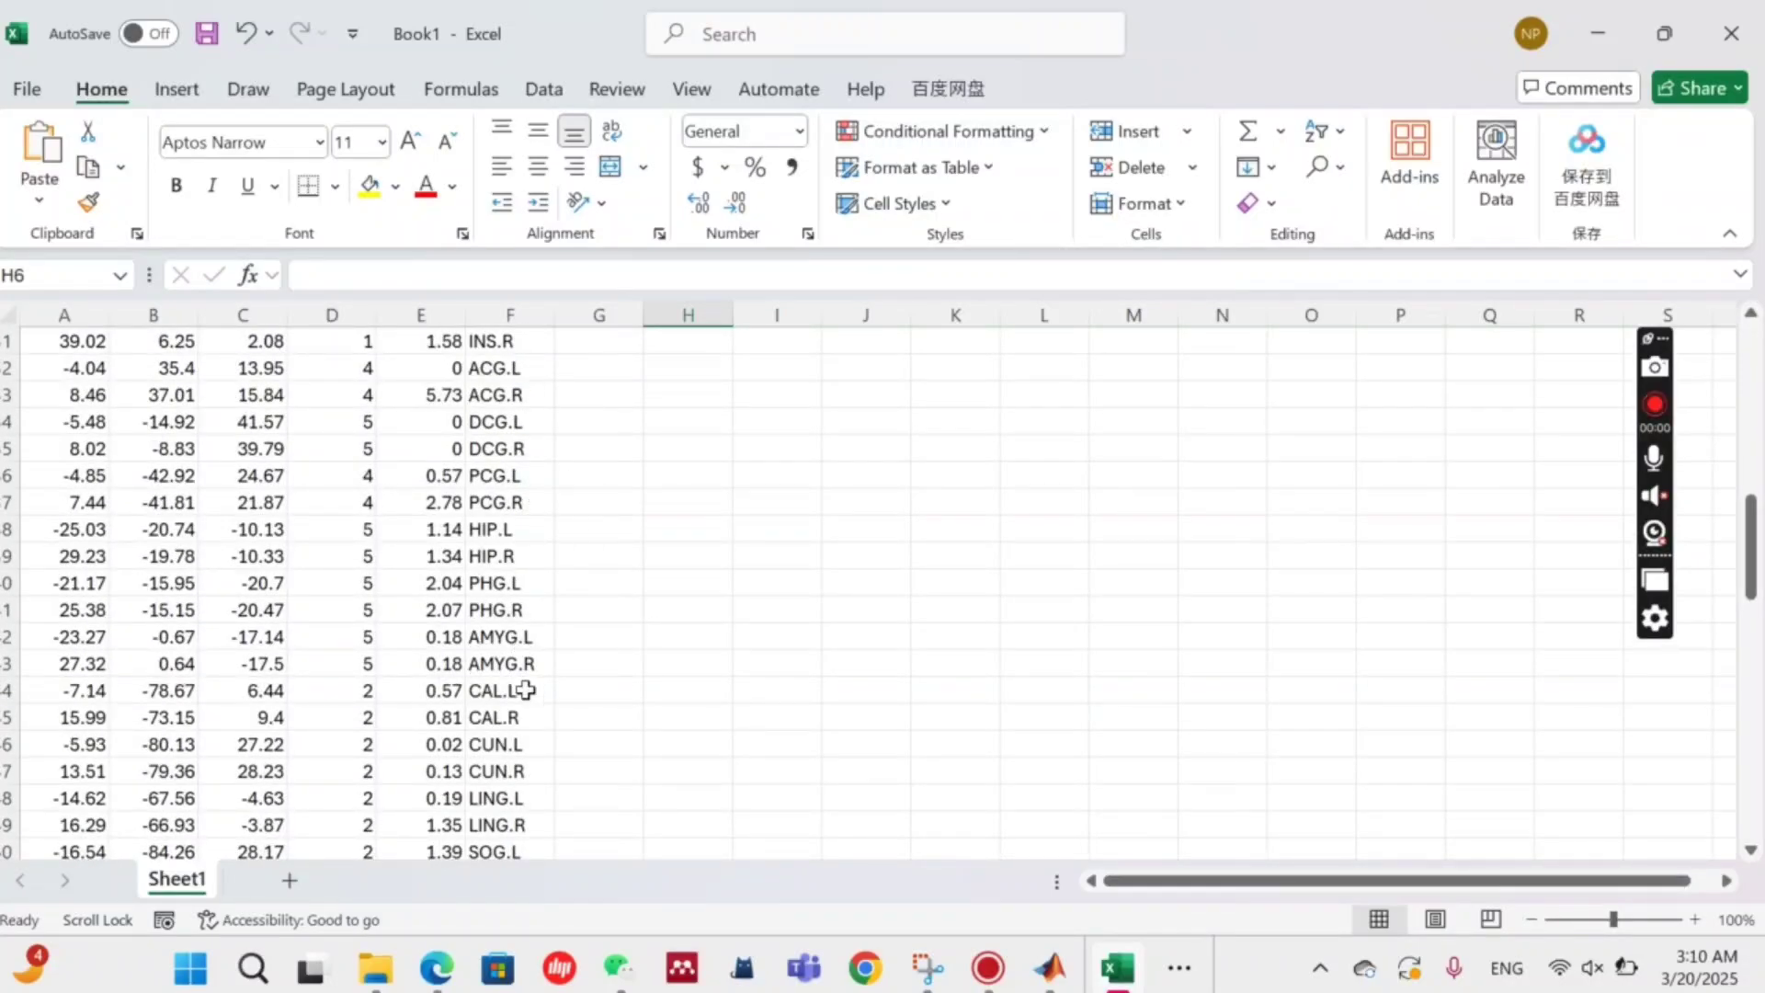
{"action": "scroll", "coordinate": [489, 517], "scroll_direction": "up", "scroll_amount": 7}
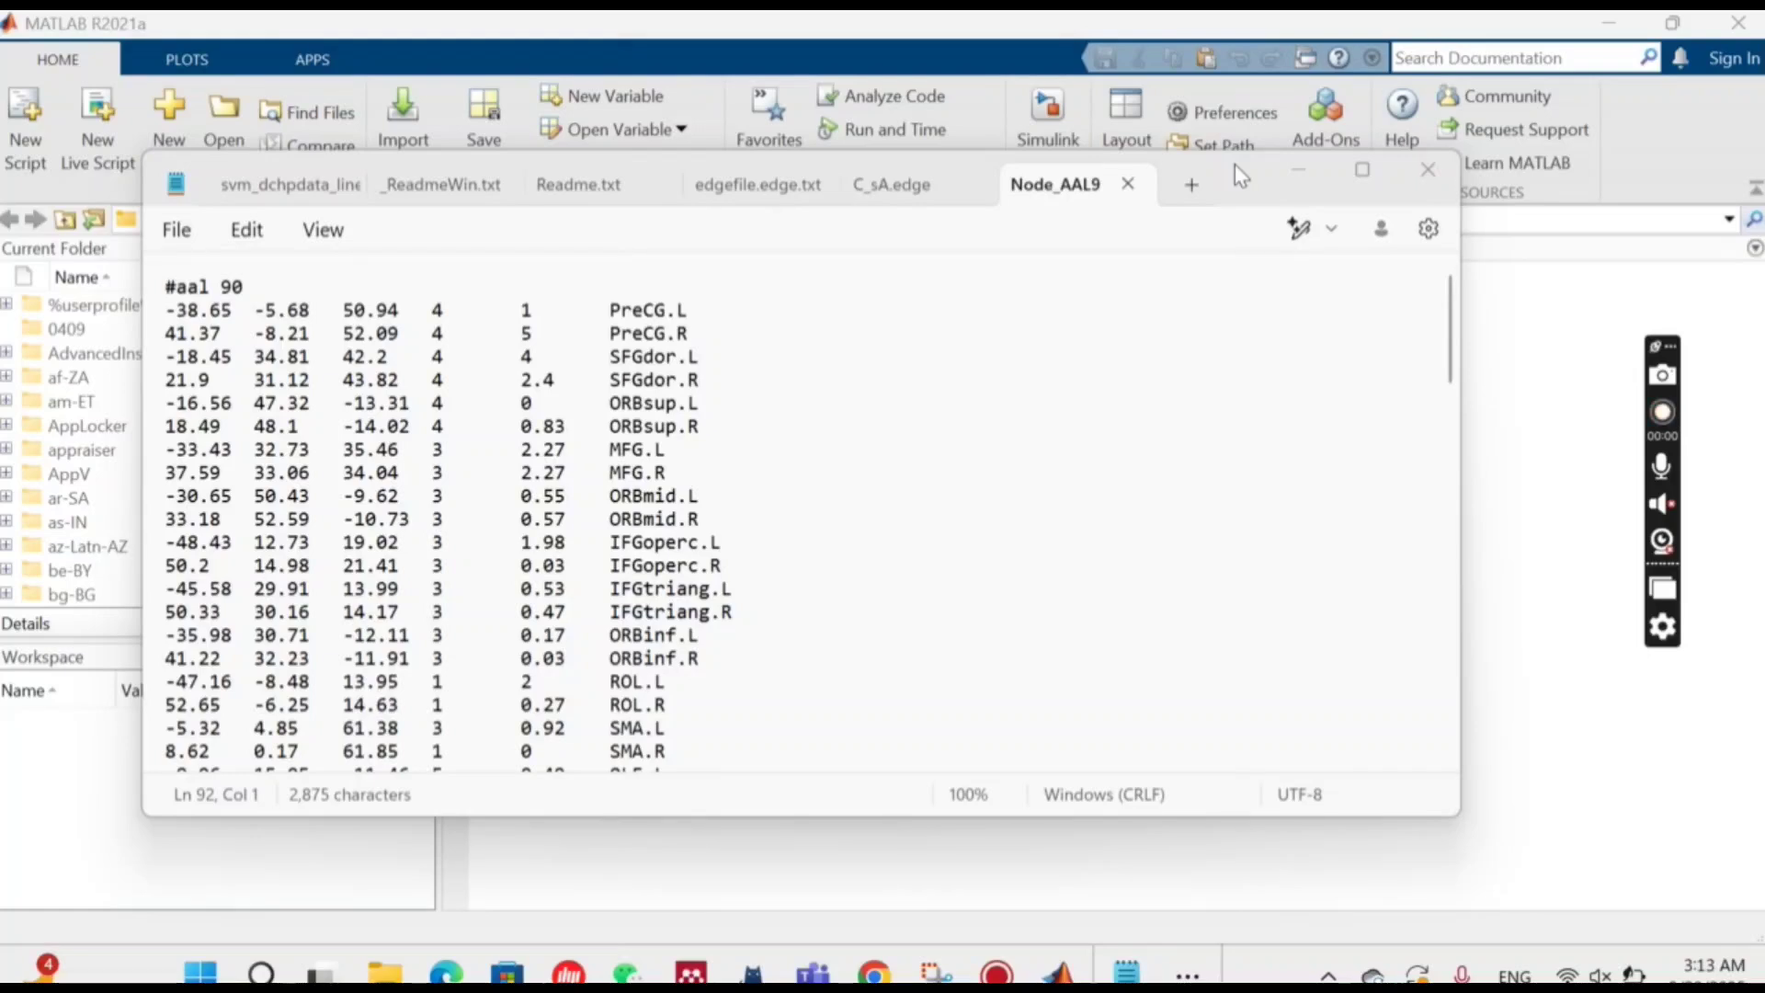
Step: Minimize Notepad and, in MATLAB's search path settings, start adding a folder with subfolders, browsing to Local Disk (E:)
{"action": "left_click", "coordinate": [1297, 169]}
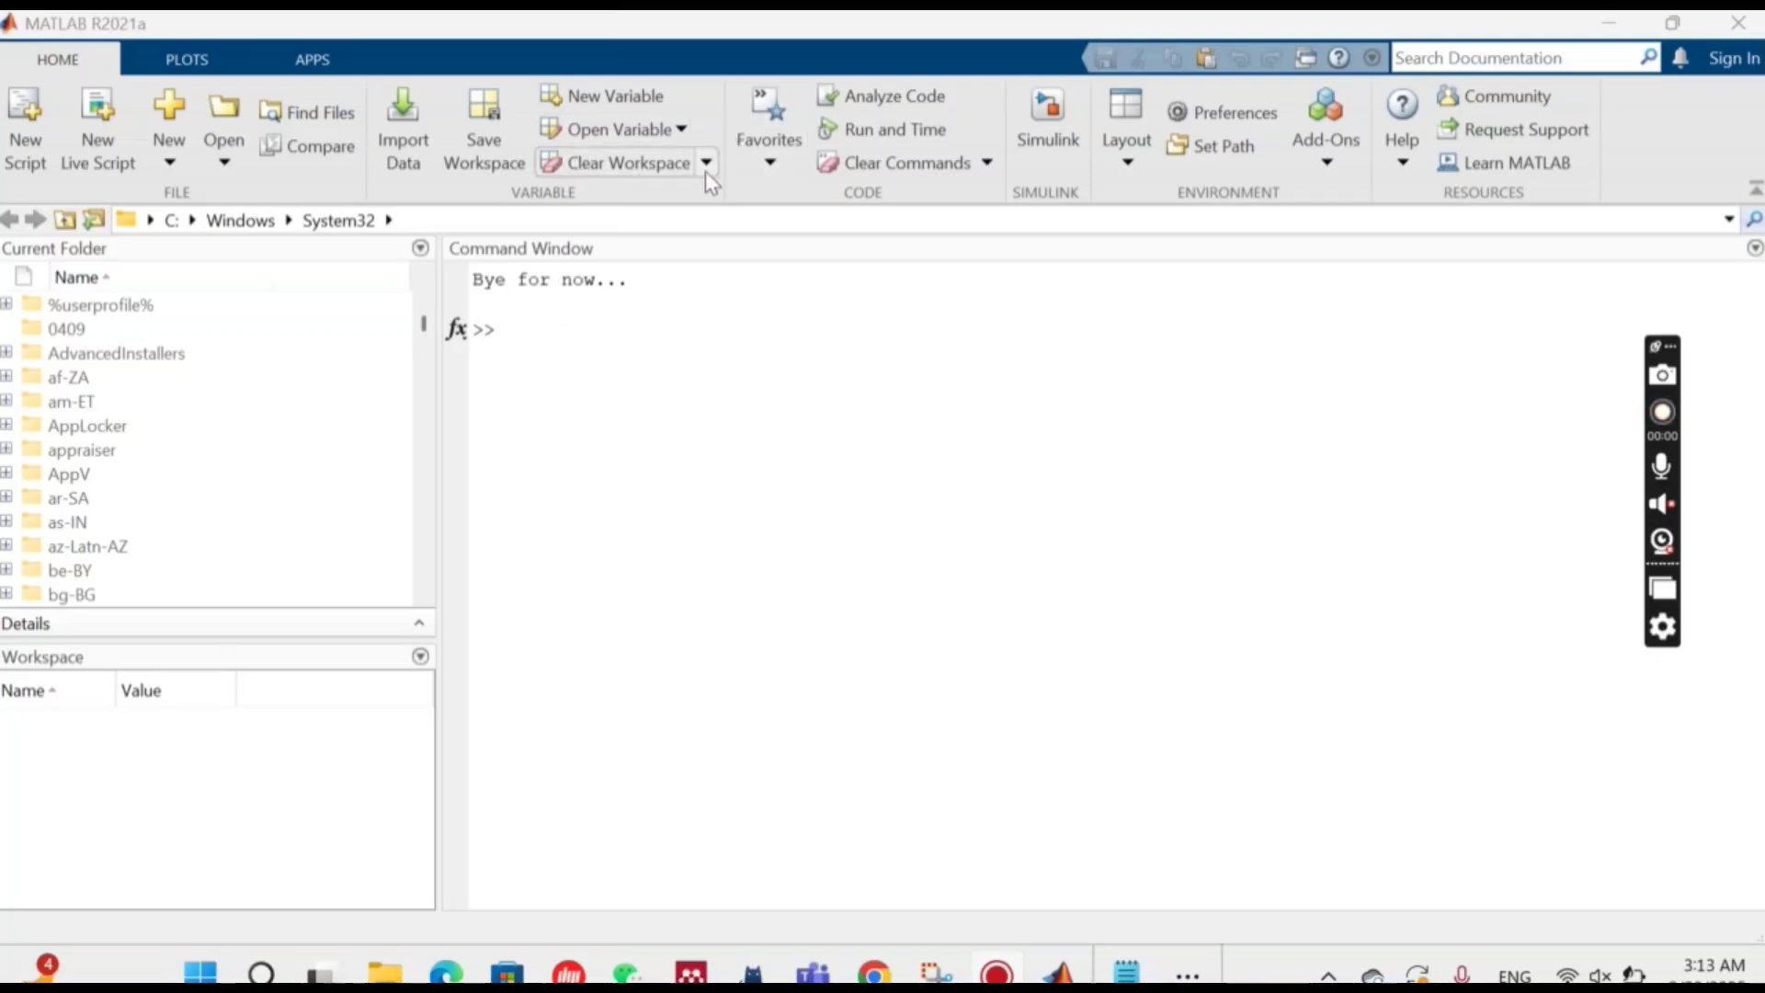
{"action": "left_click", "coordinate": [1218, 149]}
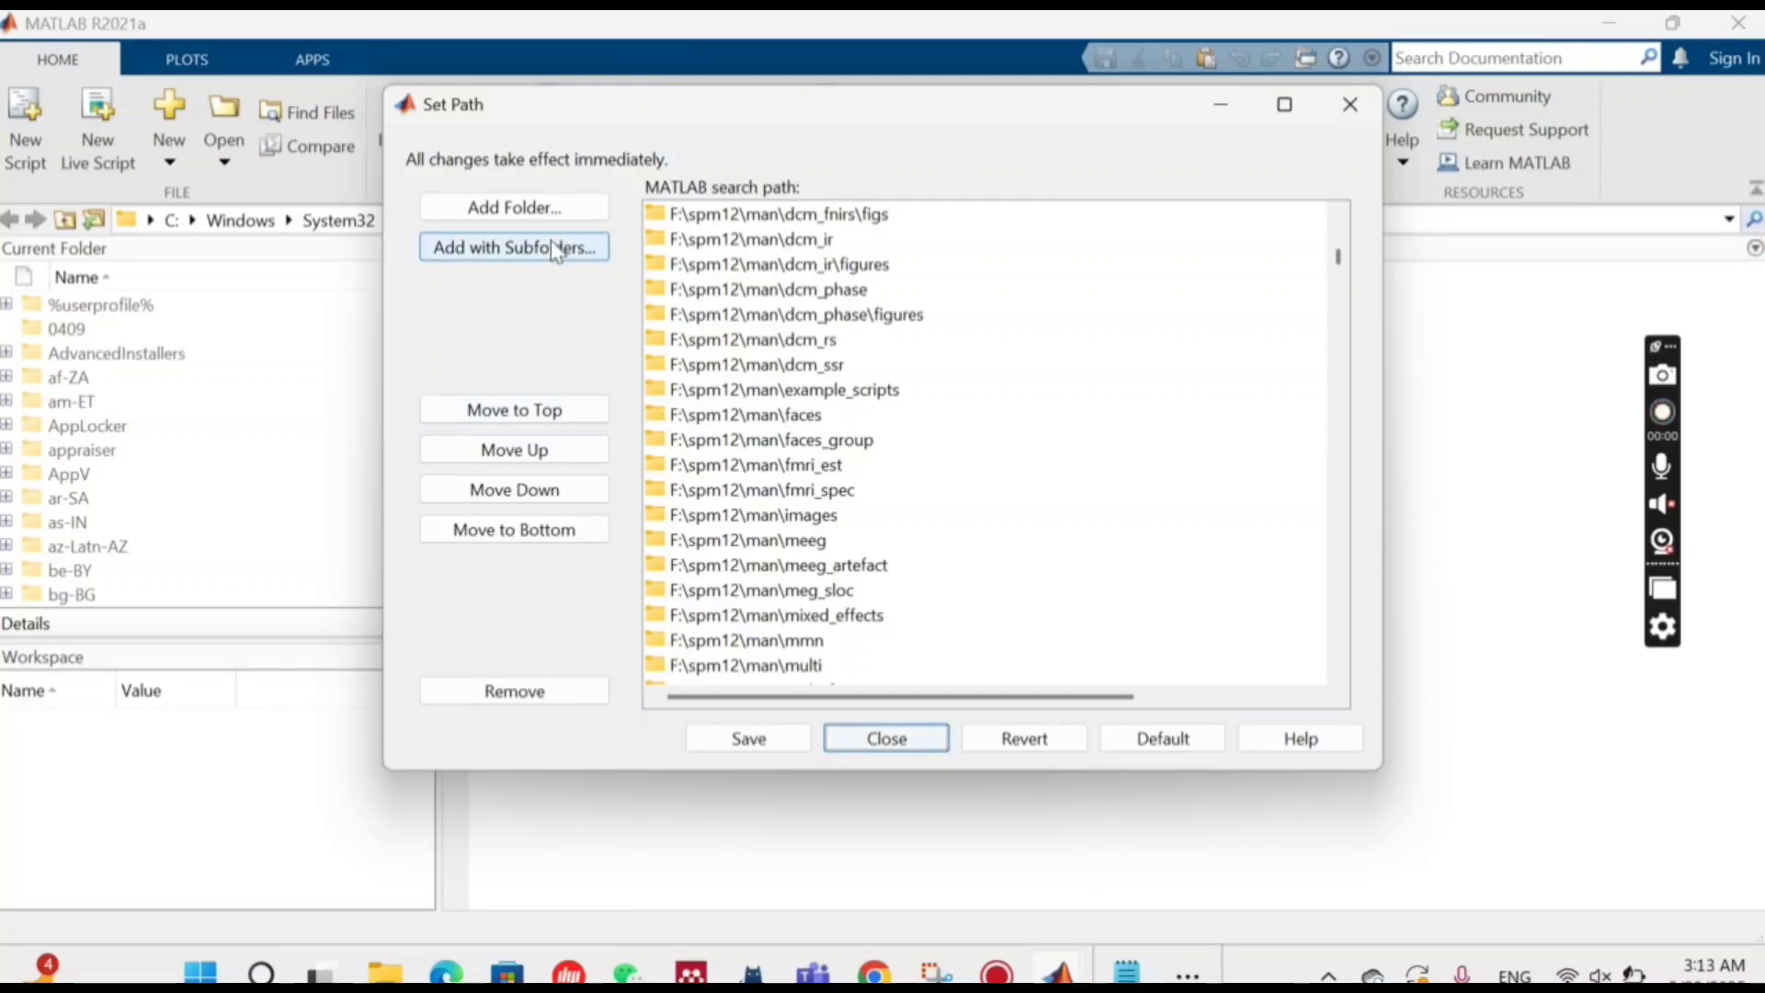
{"action": "left_click", "coordinate": [541, 249]}
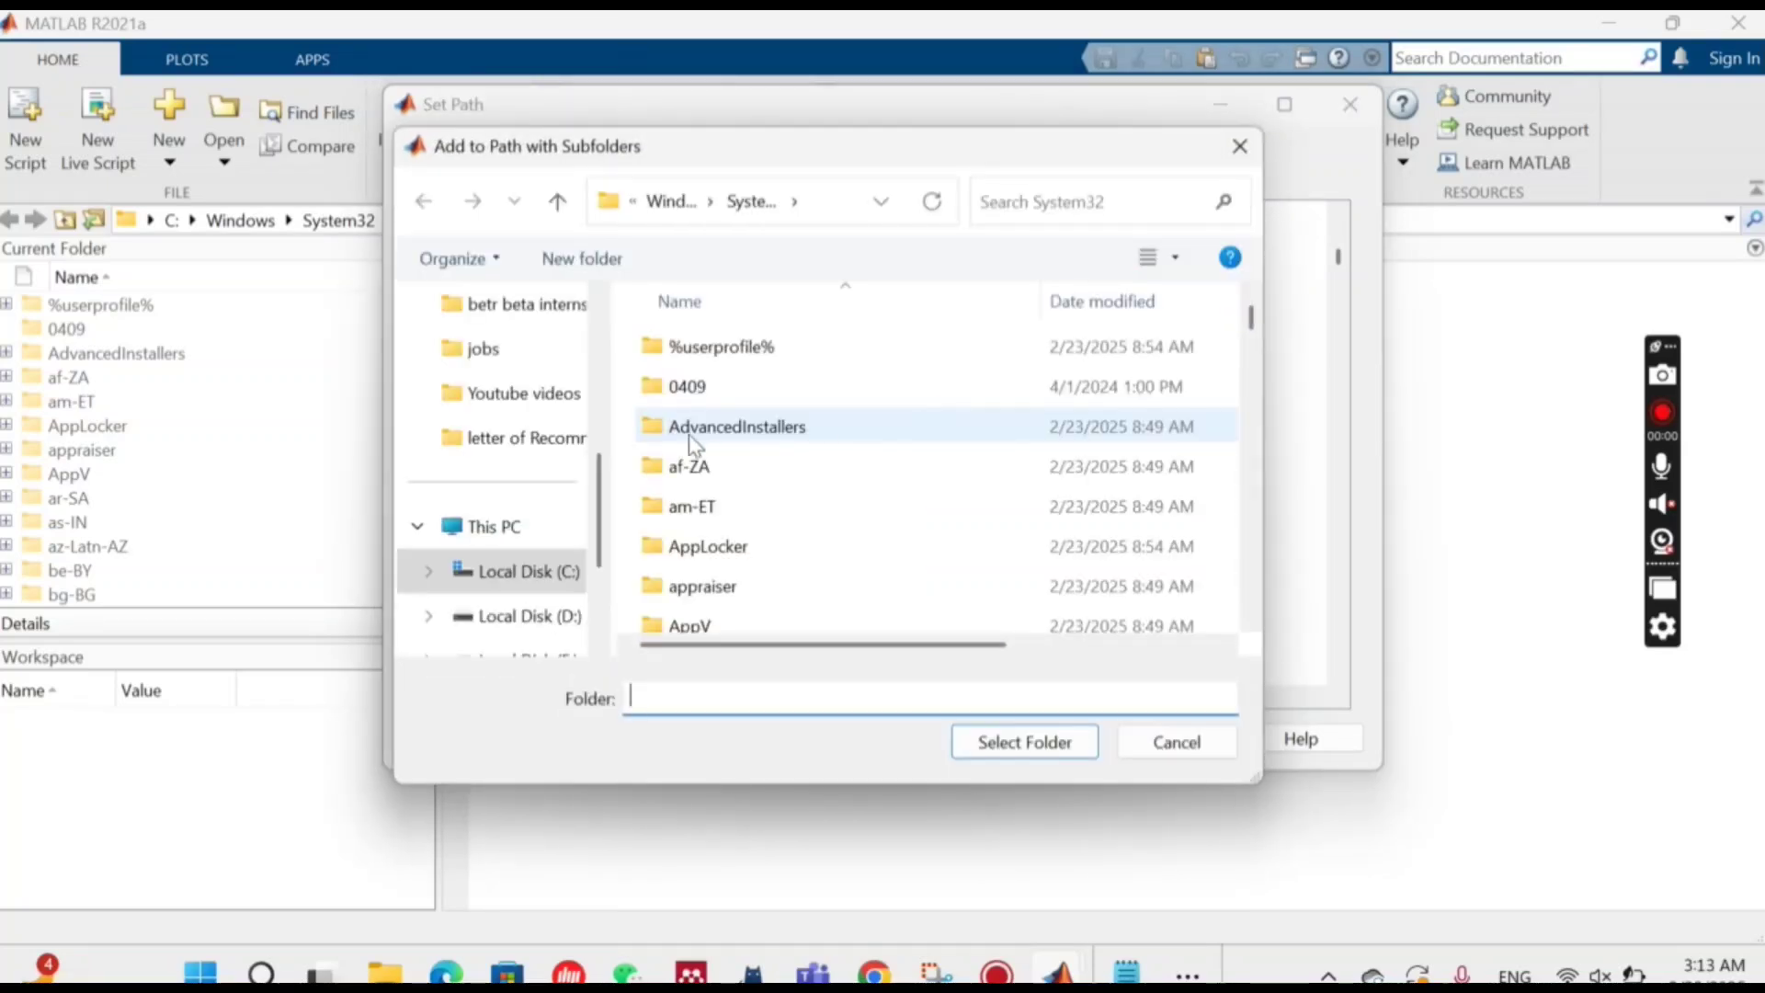
{"action": "scroll", "coordinate": [541, 457], "scroll_direction": "down", "scroll_amount": 1}
{"action": "left_click", "coordinate": [556, 527]}
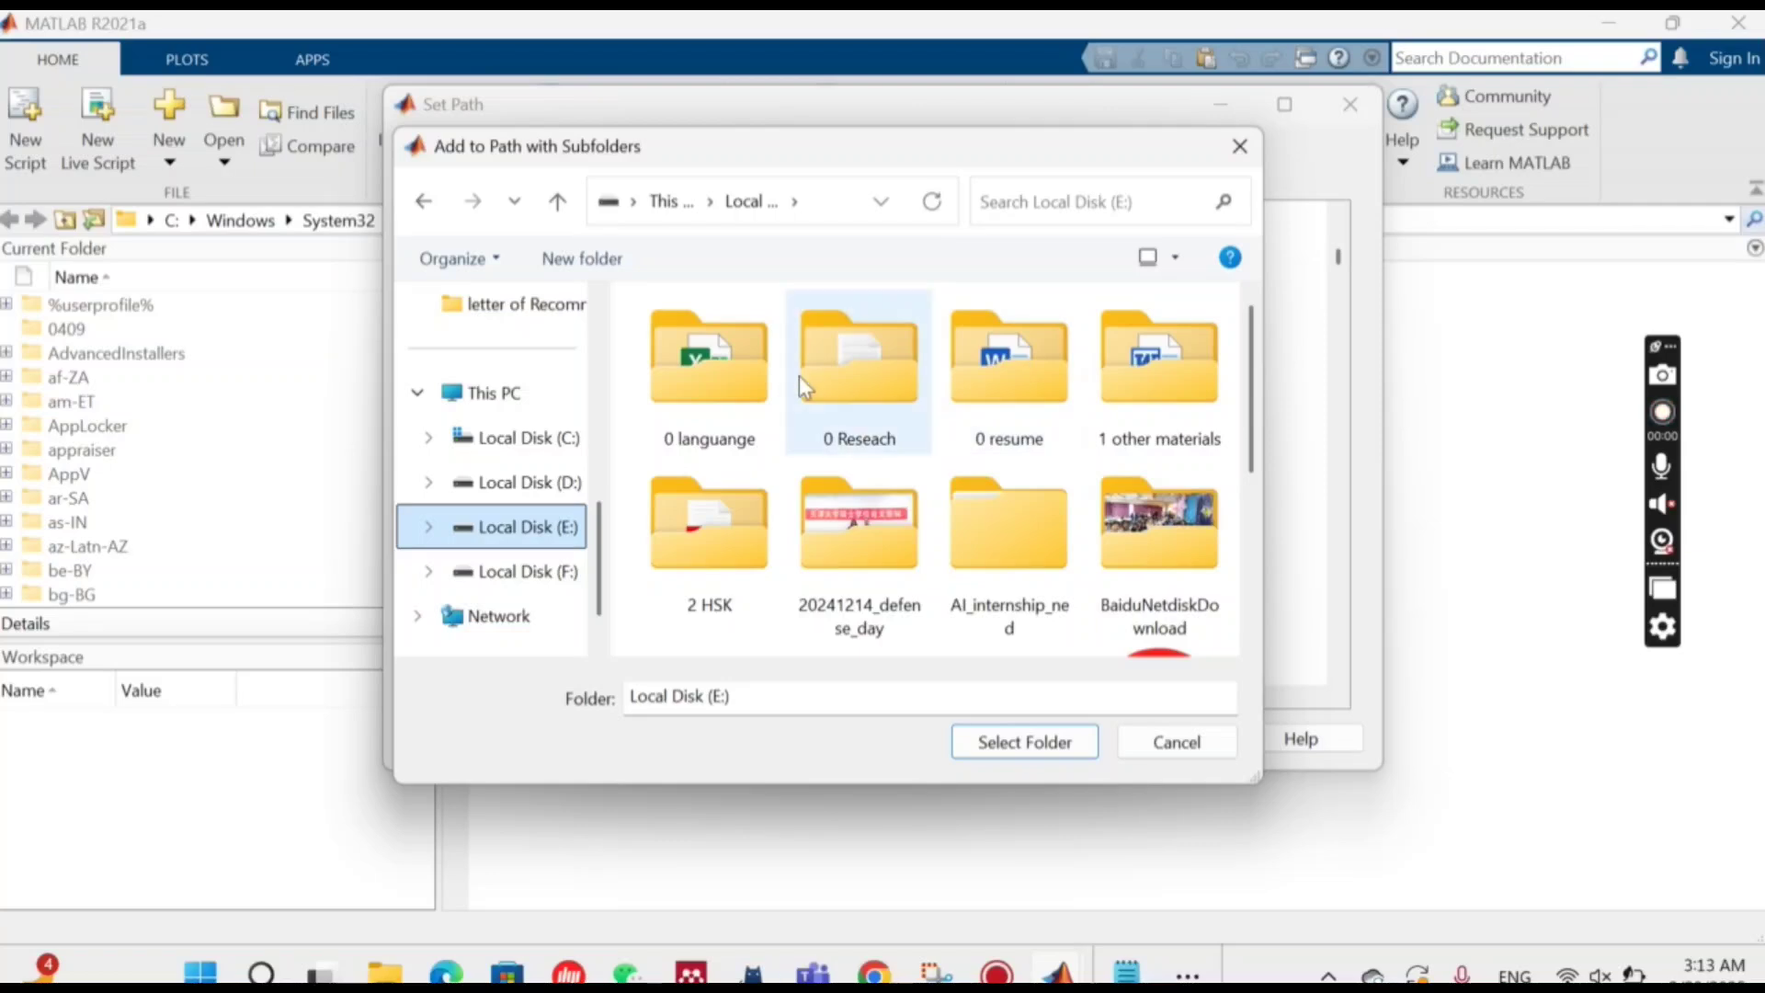
Step: Browse into the Software, matlab_functions and BrainNetViewer_matlab folders on drive E
{"action": "scroll", "coordinate": [886, 395], "scroll_direction": "down", "scroll_amount": 1}
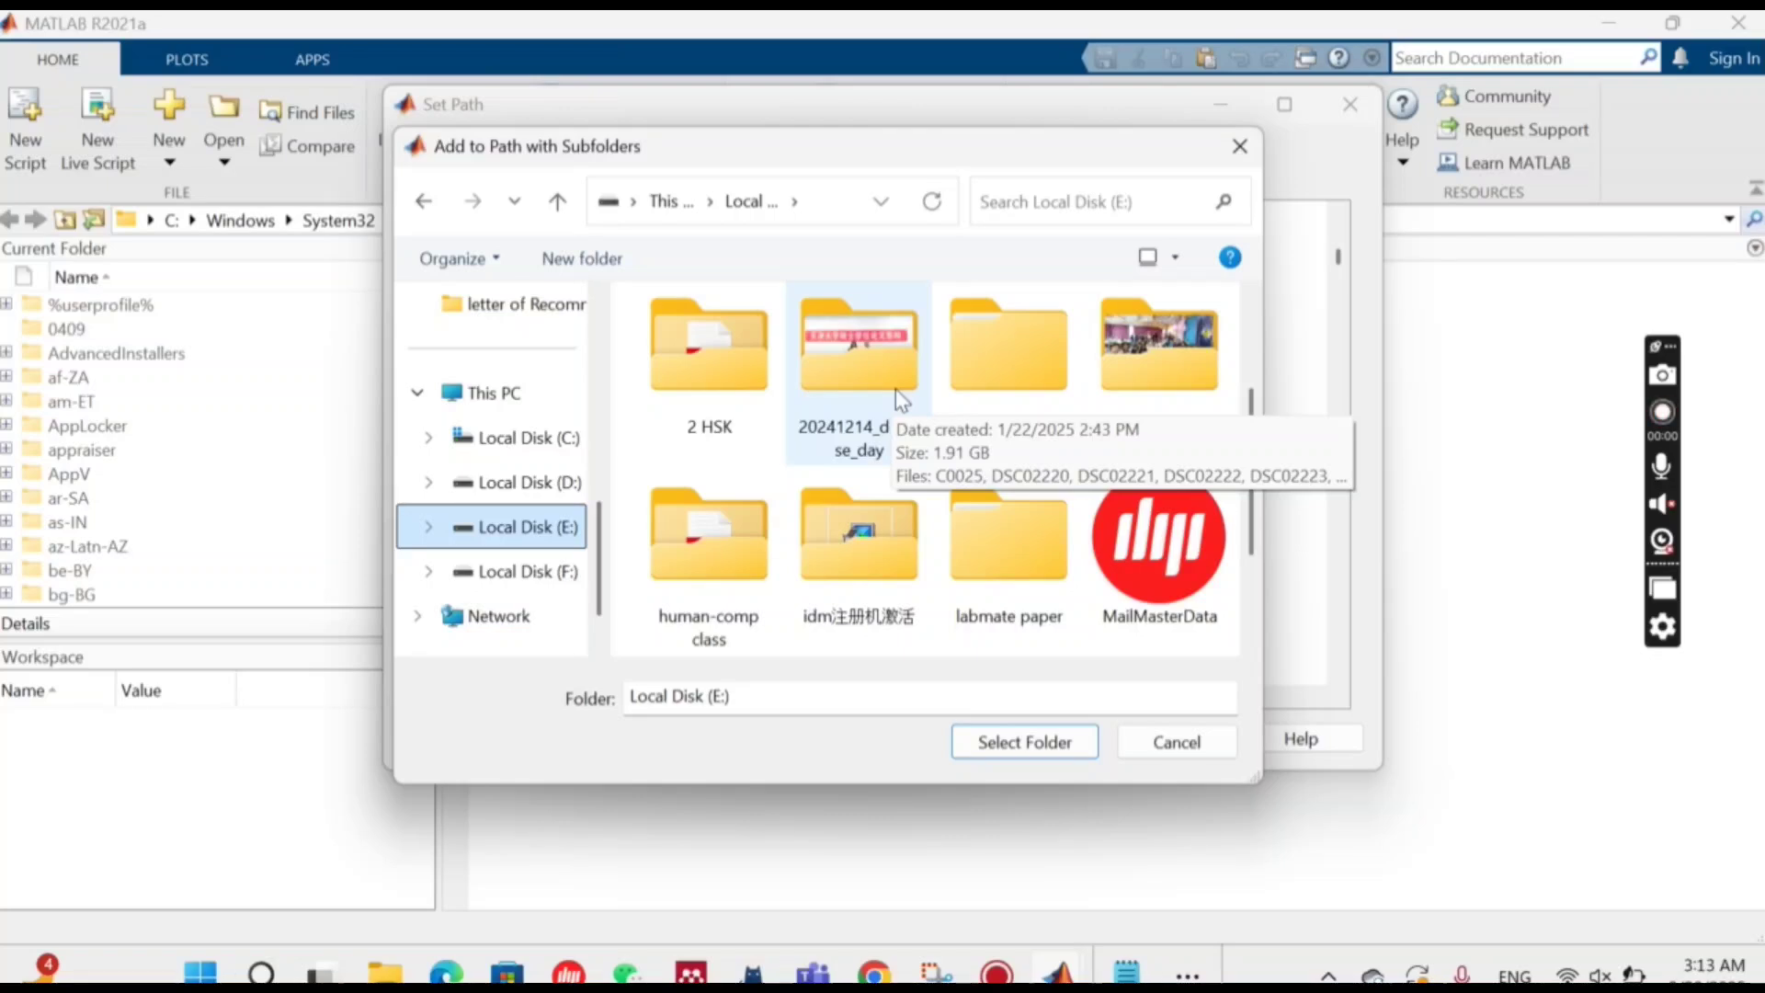
{"action": "scroll", "coordinate": [902, 390], "scroll_direction": "up", "scroll_amount": 2}
{"action": "scroll", "coordinate": [911, 393], "scroll_direction": "down", "scroll_amount": 4}
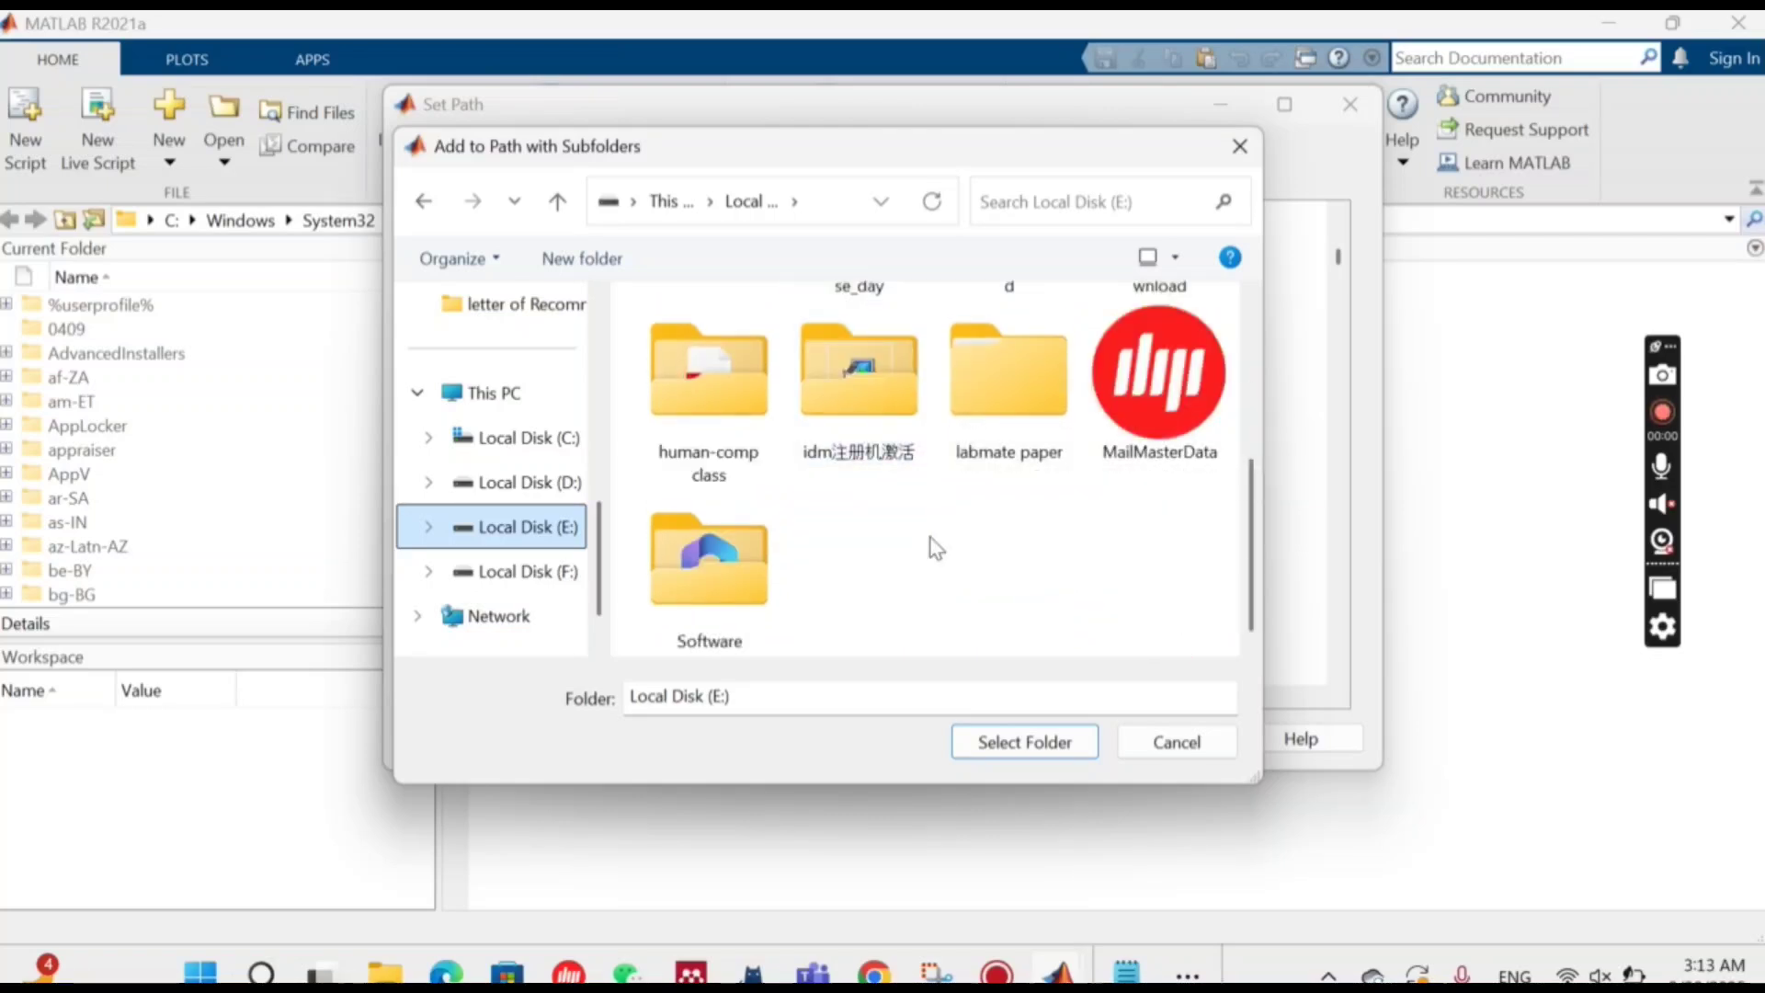
{"action": "scroll", "coordinate": [936, 545], "scroll_direction": "up", "scroll_amount": 2}
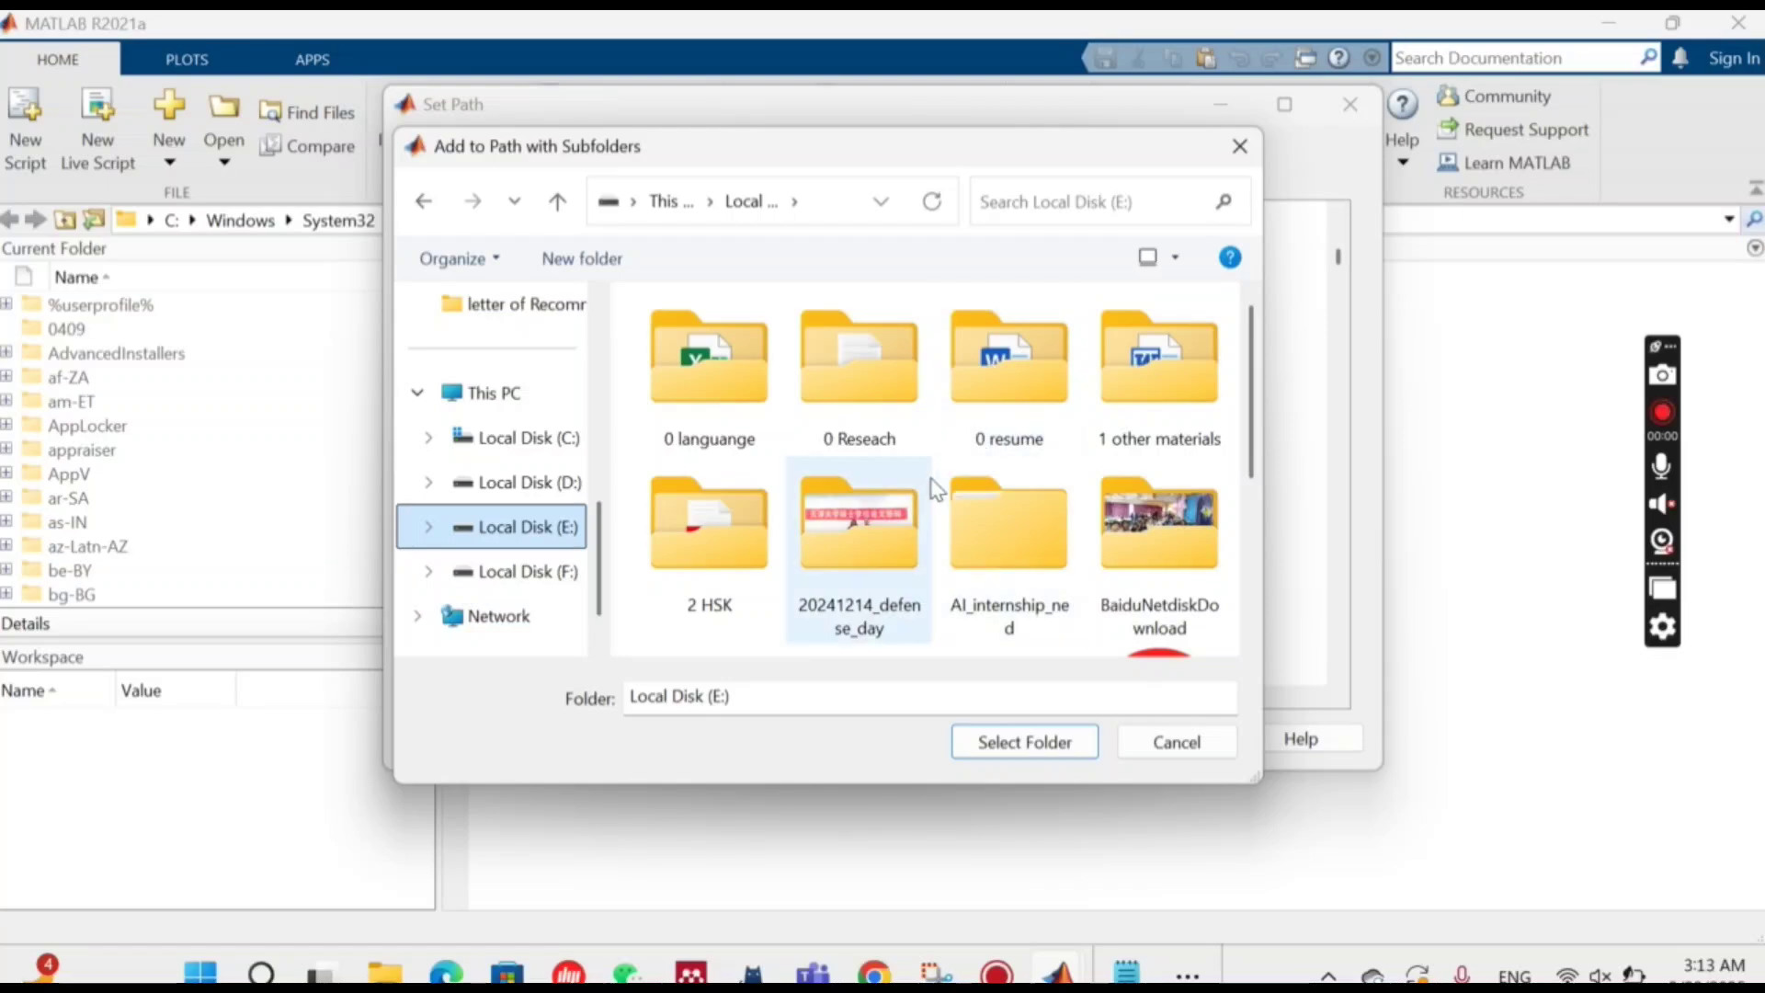
{"action": "scroll", "coordinate": [938, 492], "scroll_direction": "down", "scroll_amount": 2}
{"action": "double_click", "coordinate": [708, 566]}
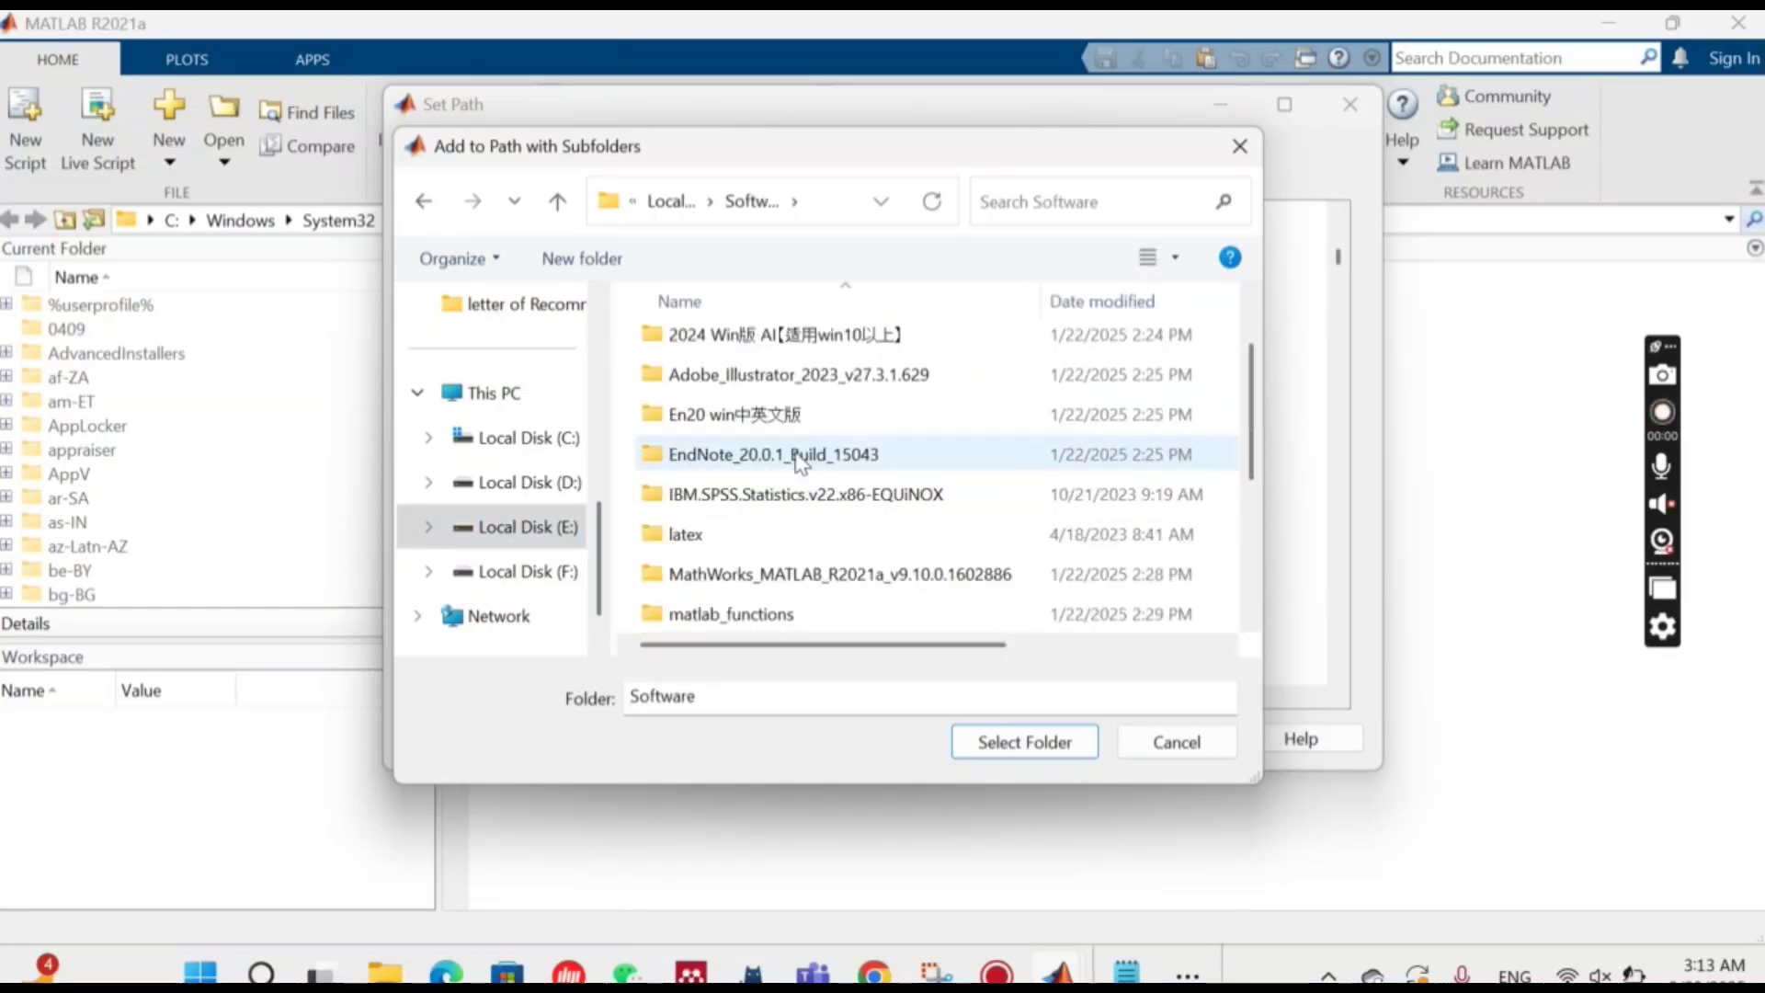
{"action": "scroll", "coordinate": [795, 478], "scroll_direction": "down", "scroll_amount": 1}
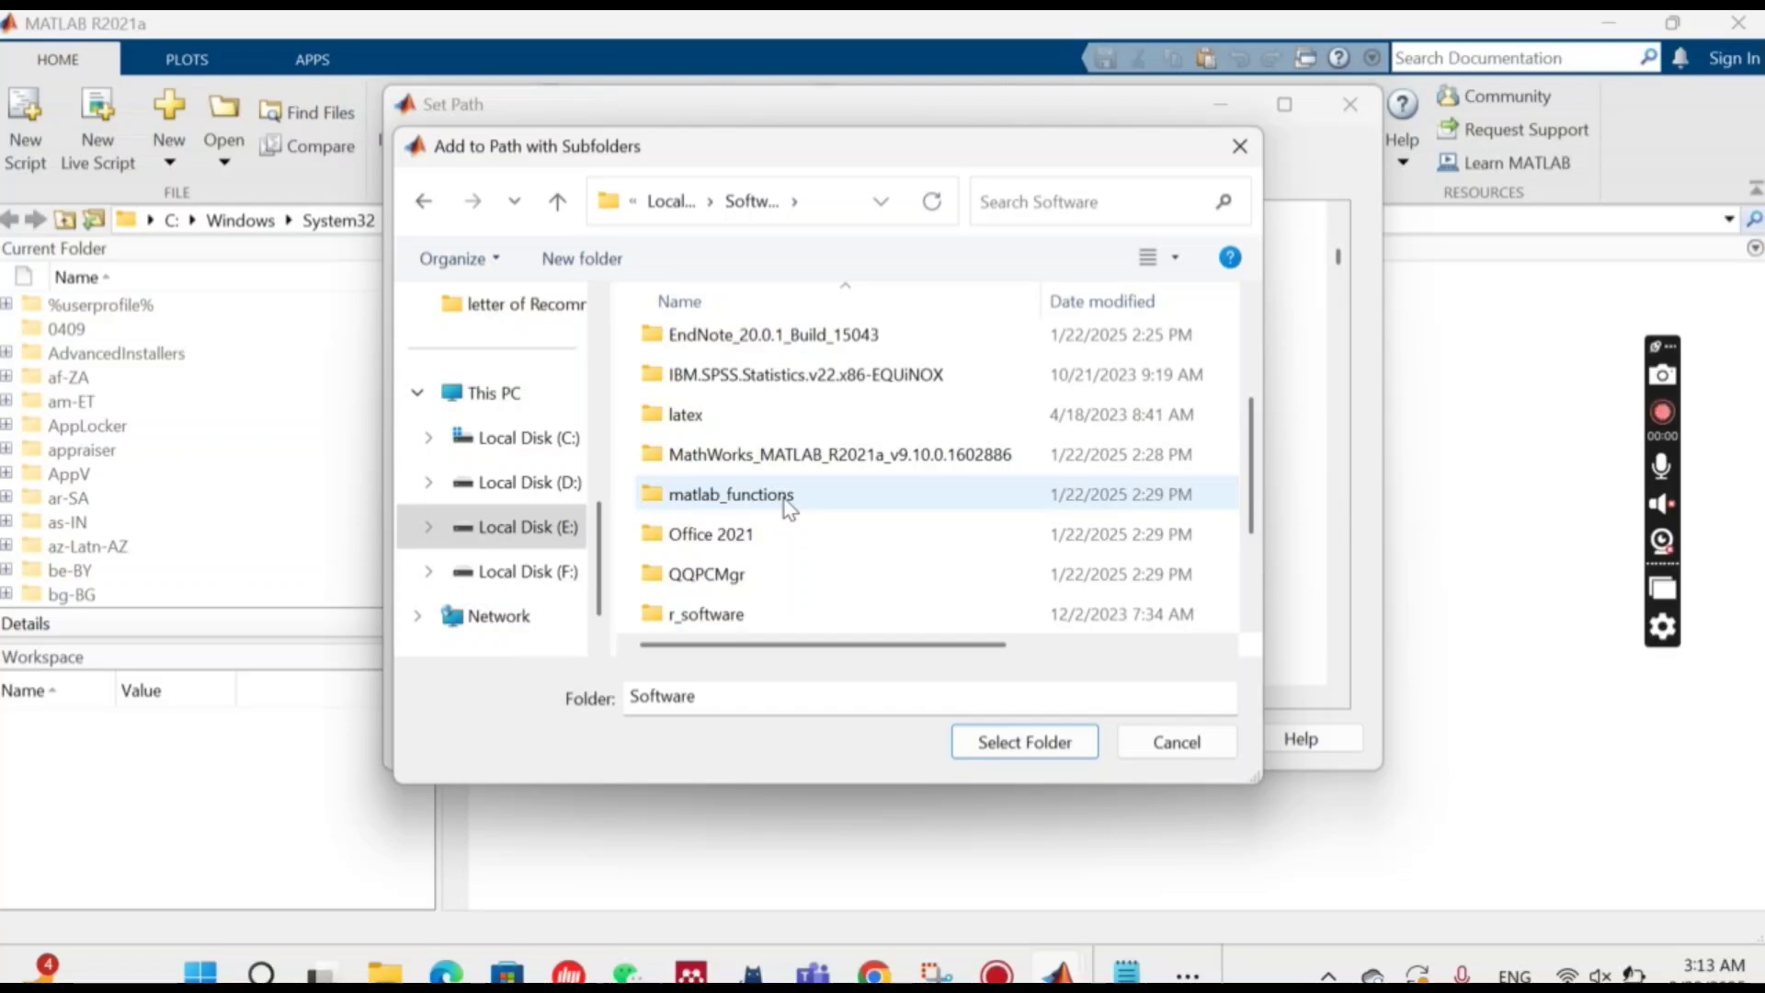
{"action": "double_click", "coordinate": [786, 496]}
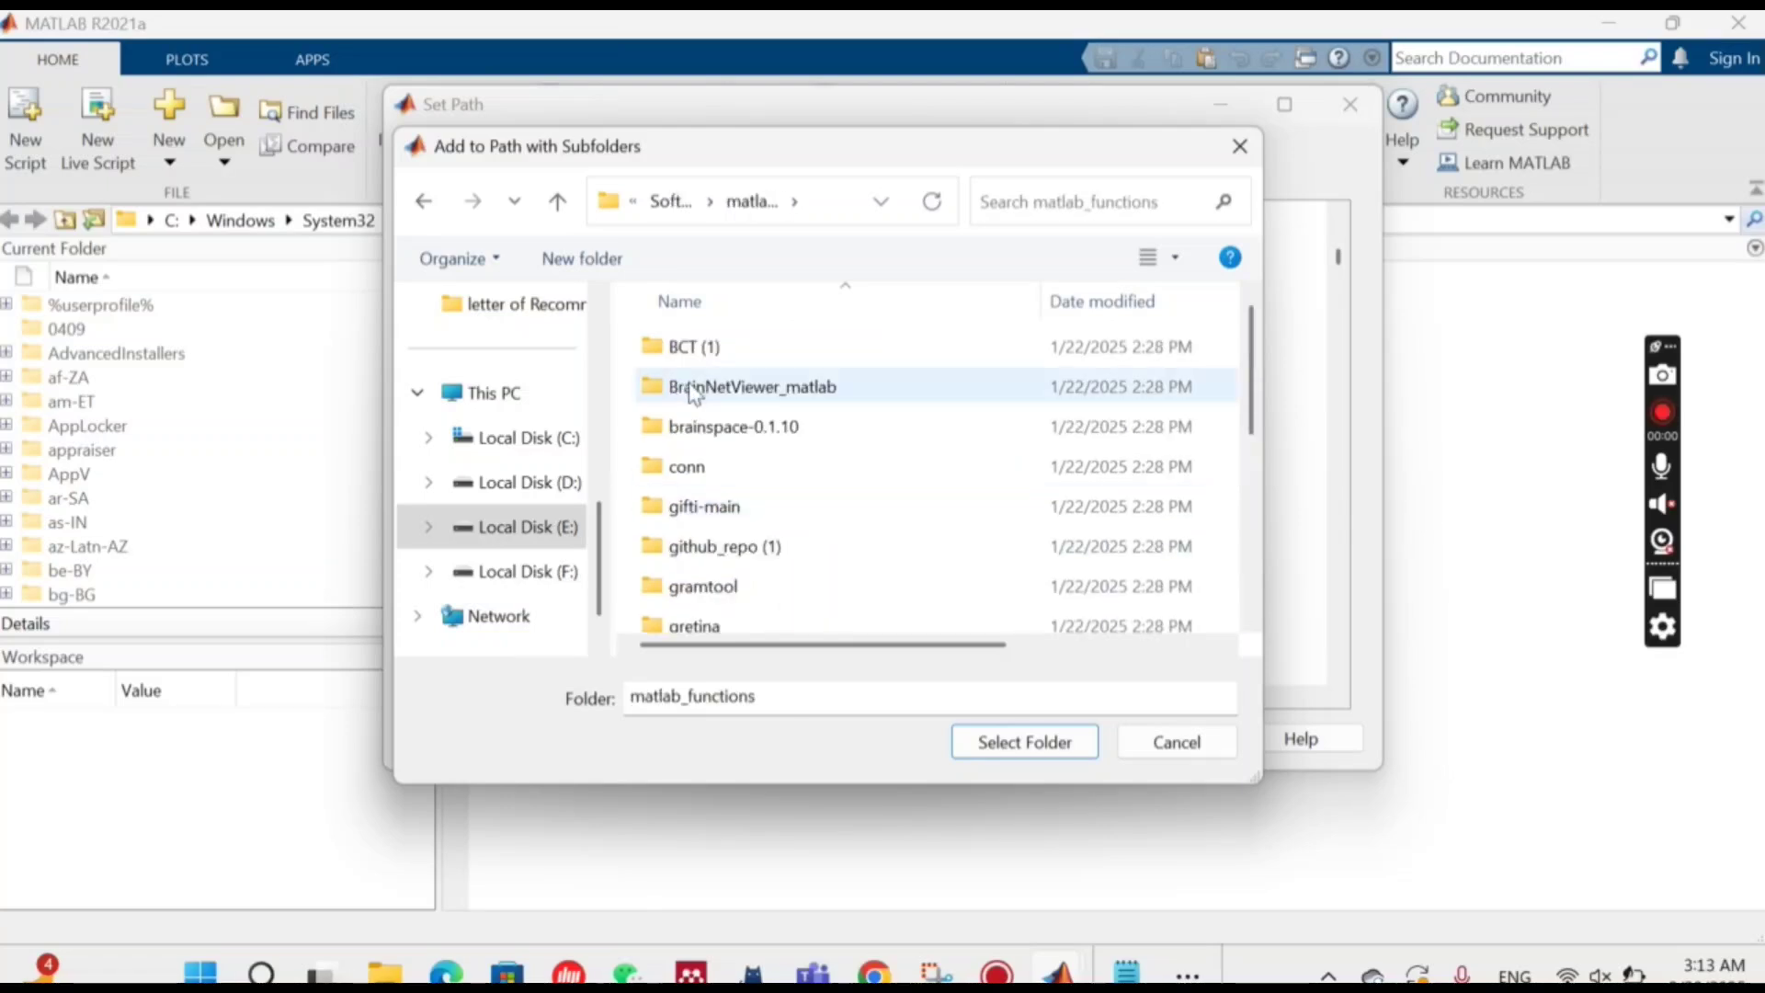
{"action": "double_click", "coordinate": [704, 391]}
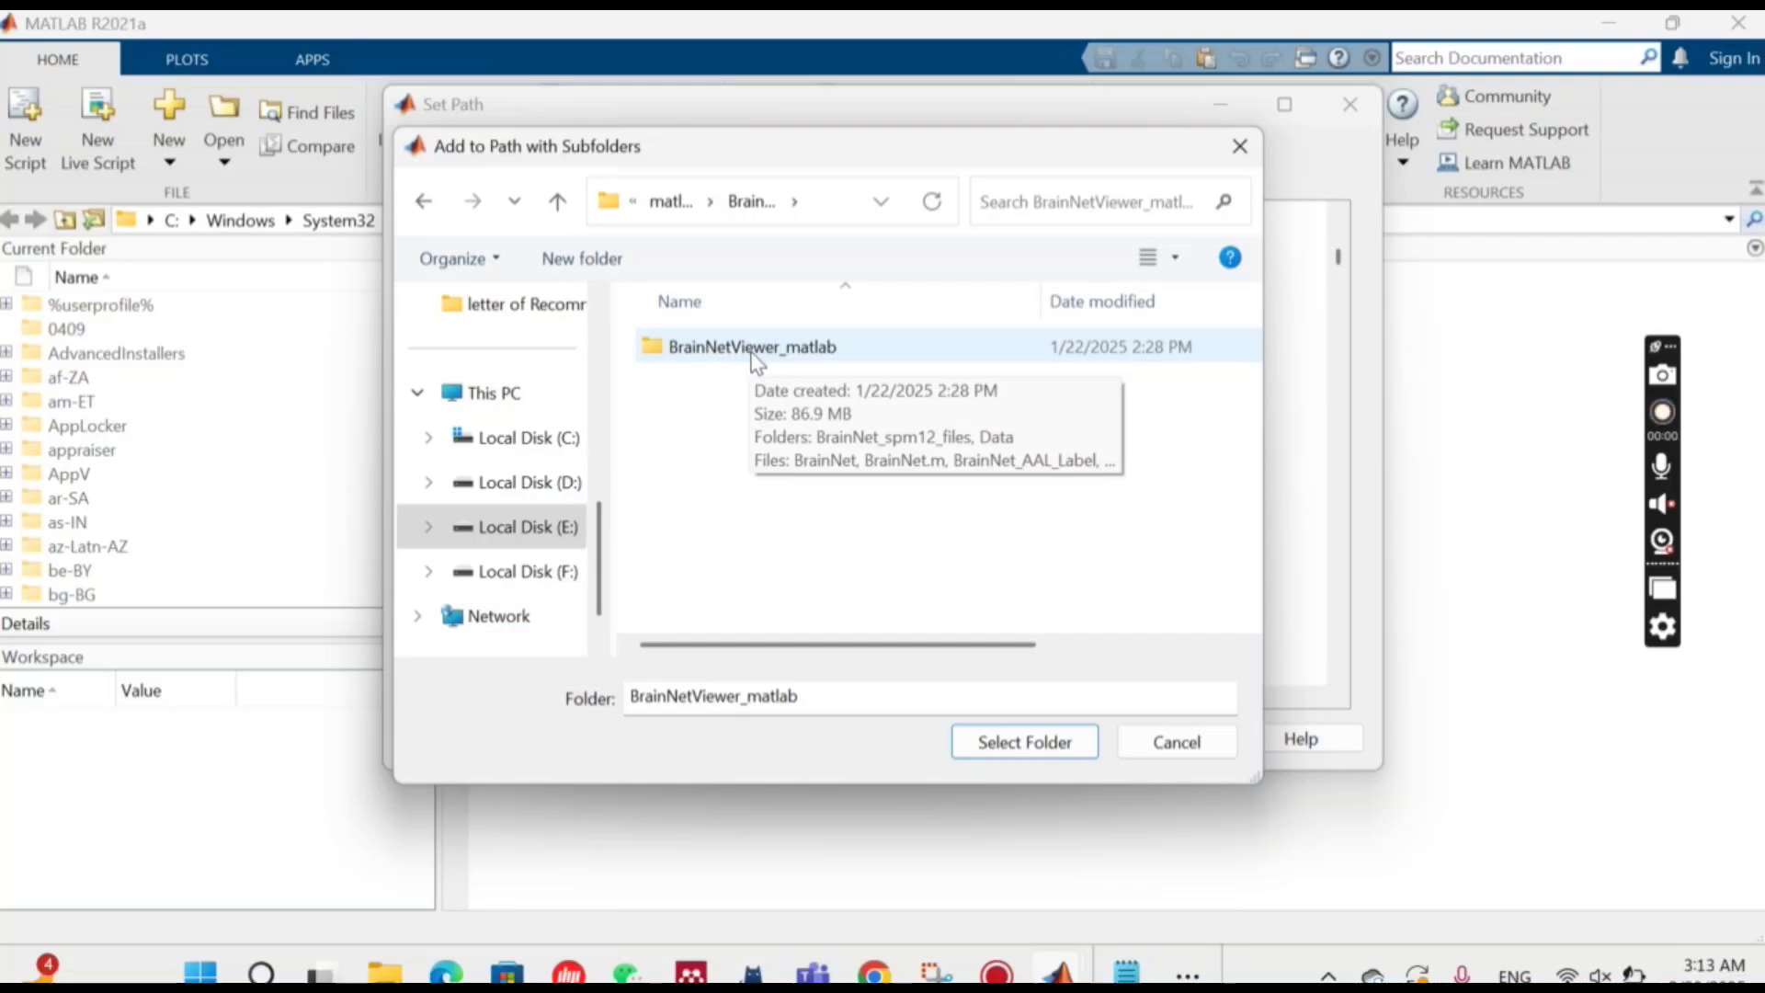
Step: Add the inner BrainNetViewer_matlab folder with its subfolders to the search path, save the path and close the dialog
{"action": "left_click", "coordinate": [756, 358]}
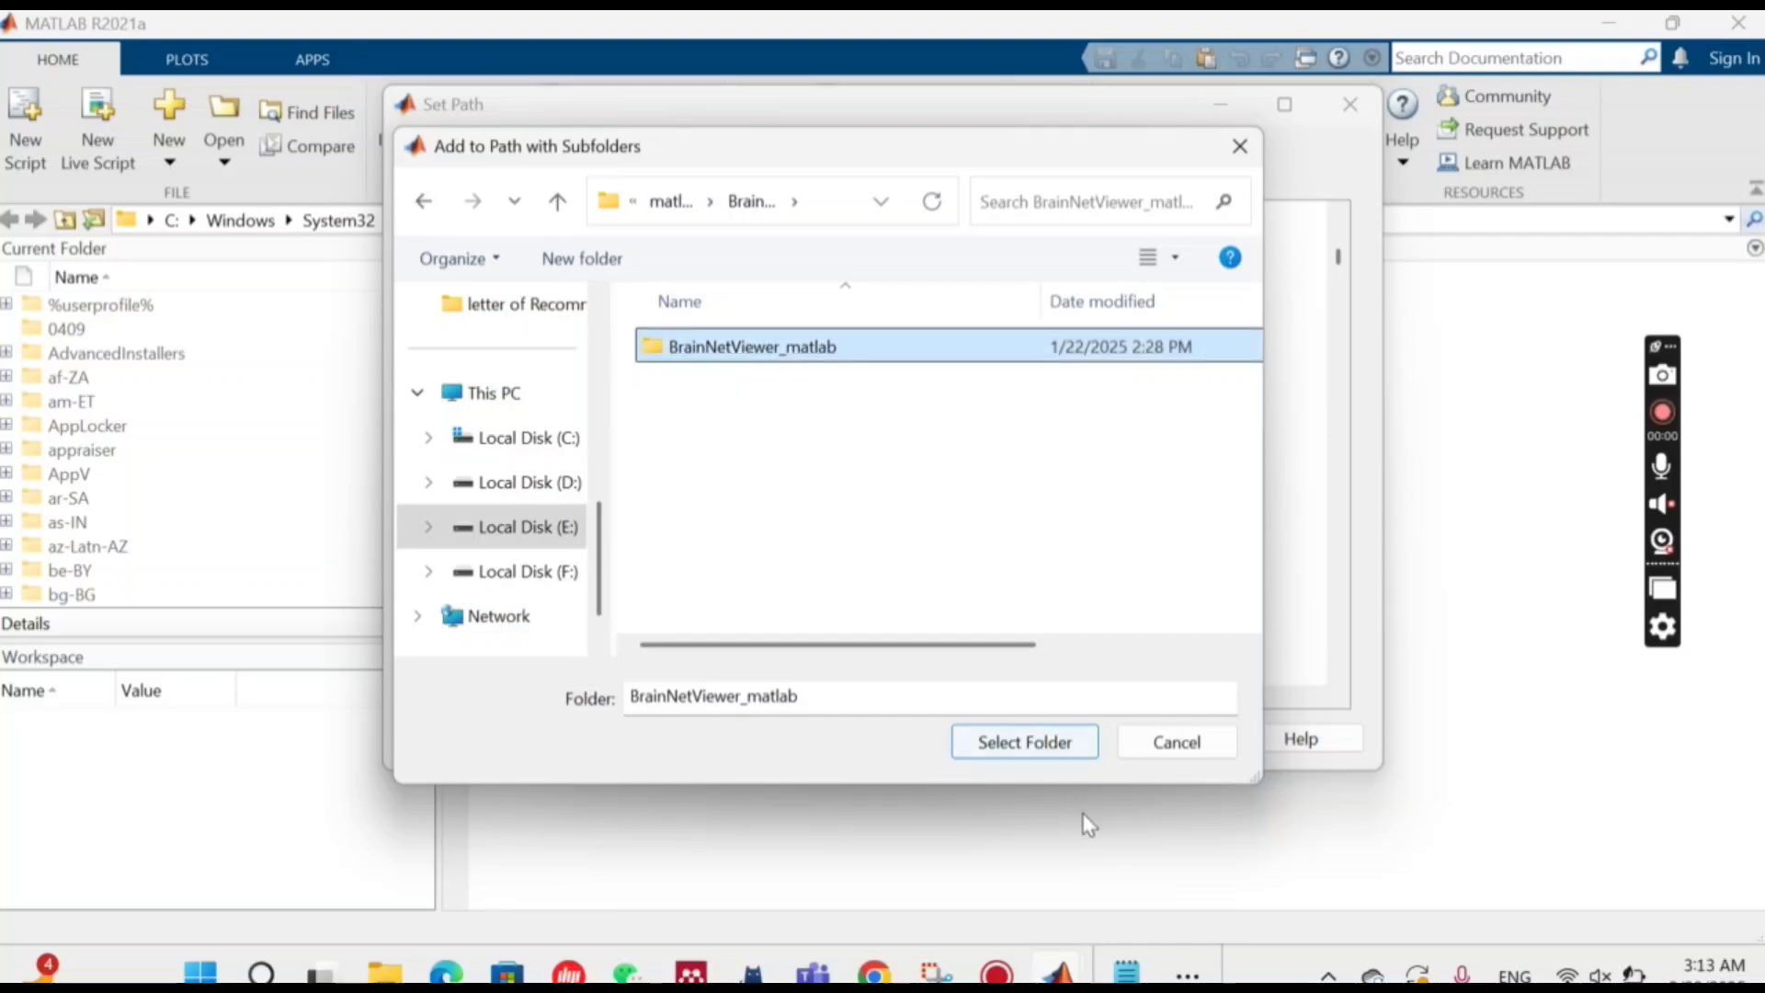
{"action": "left_click", "coordinate": [1054, 745]}
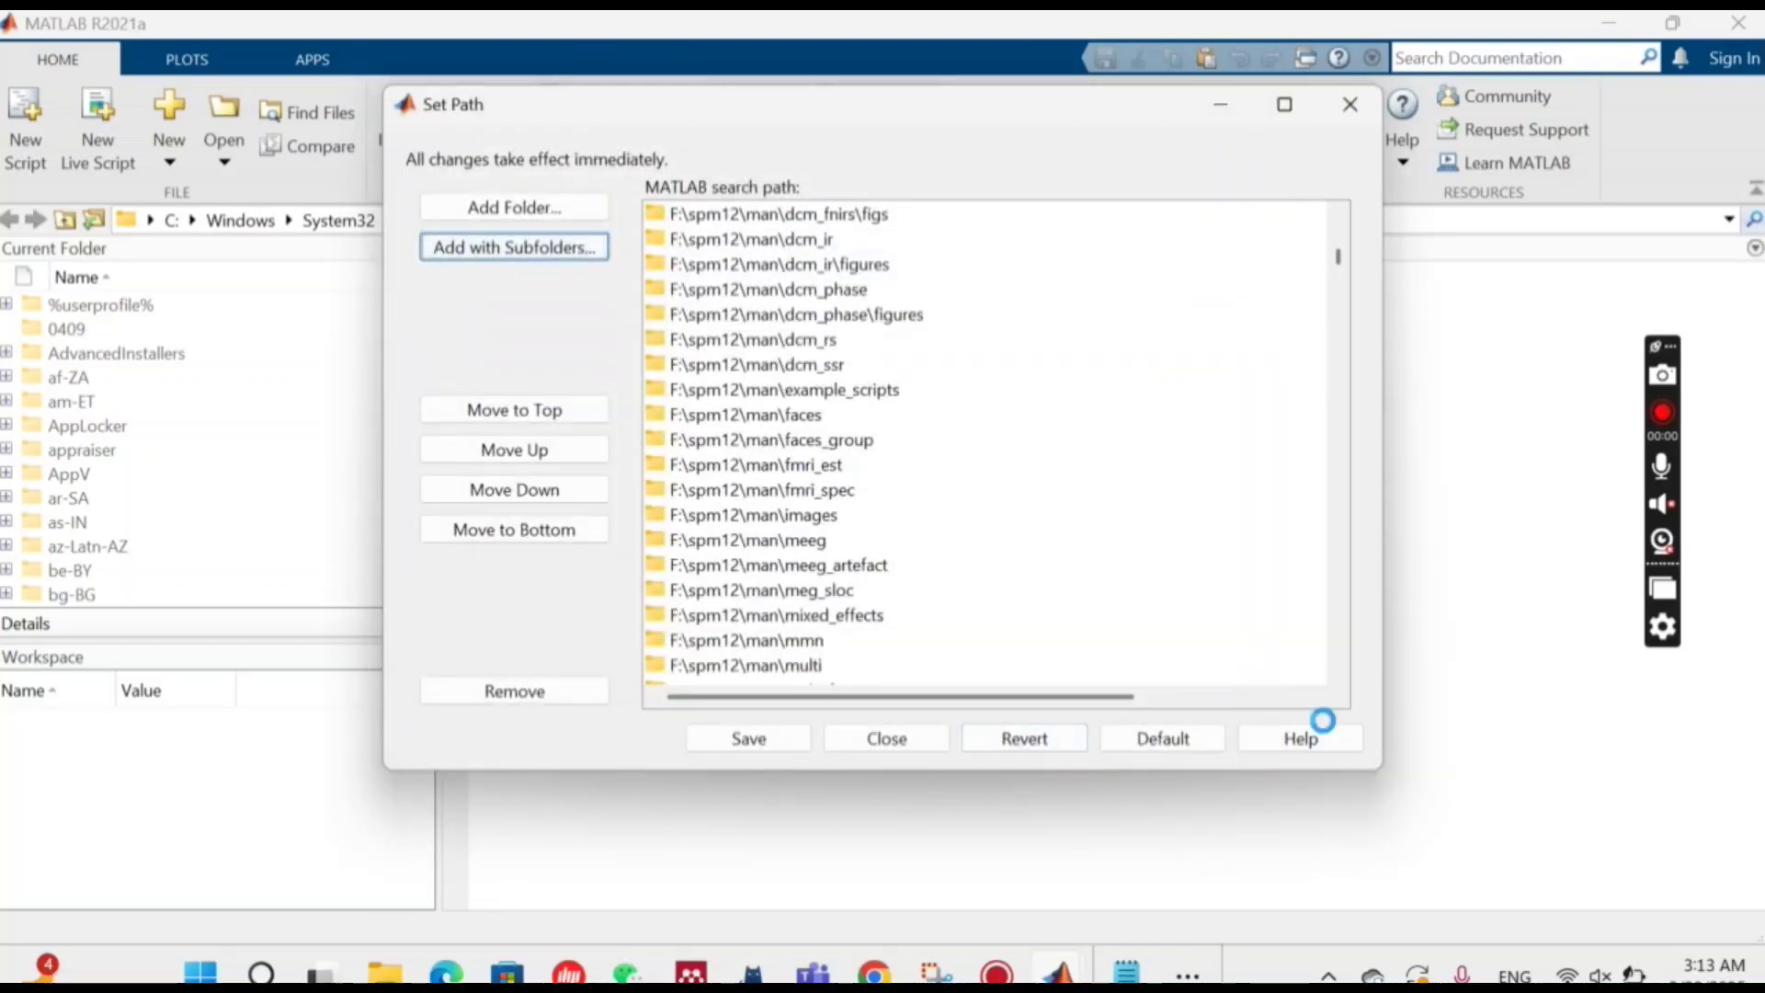
{"action": "left_click", "coordinate": [774, 740]}
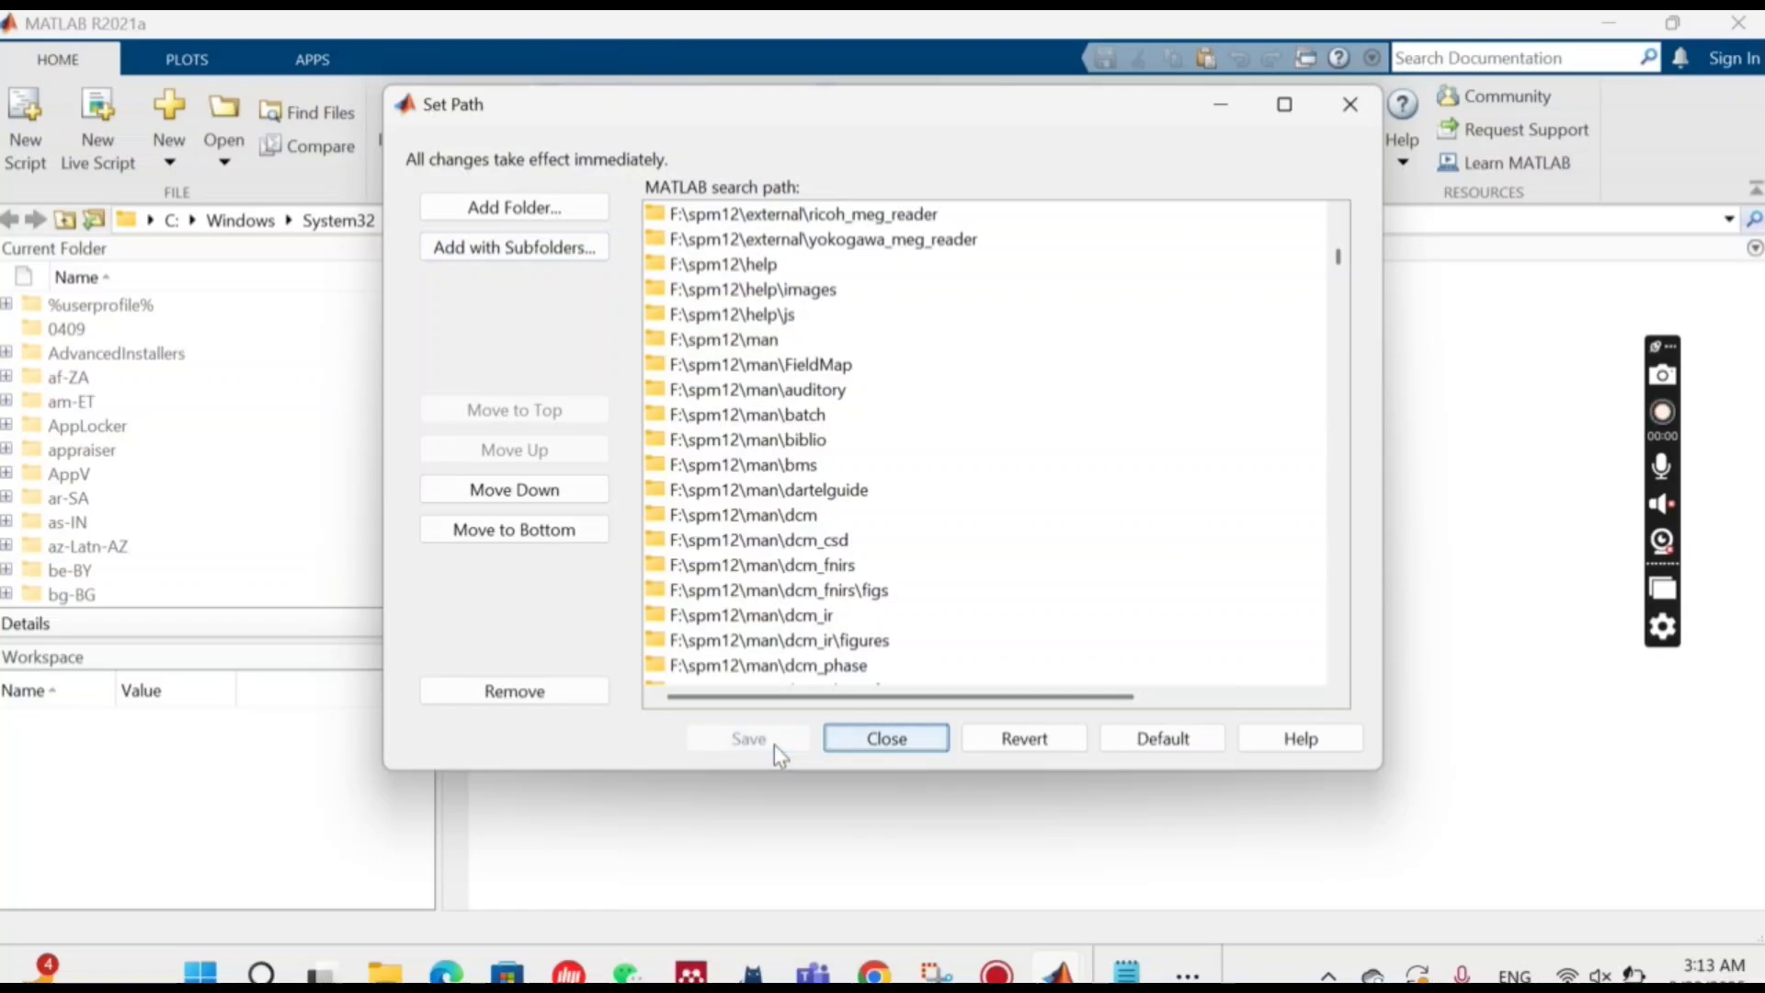
{"action": "left_click", "coordinate": [886, 738]}
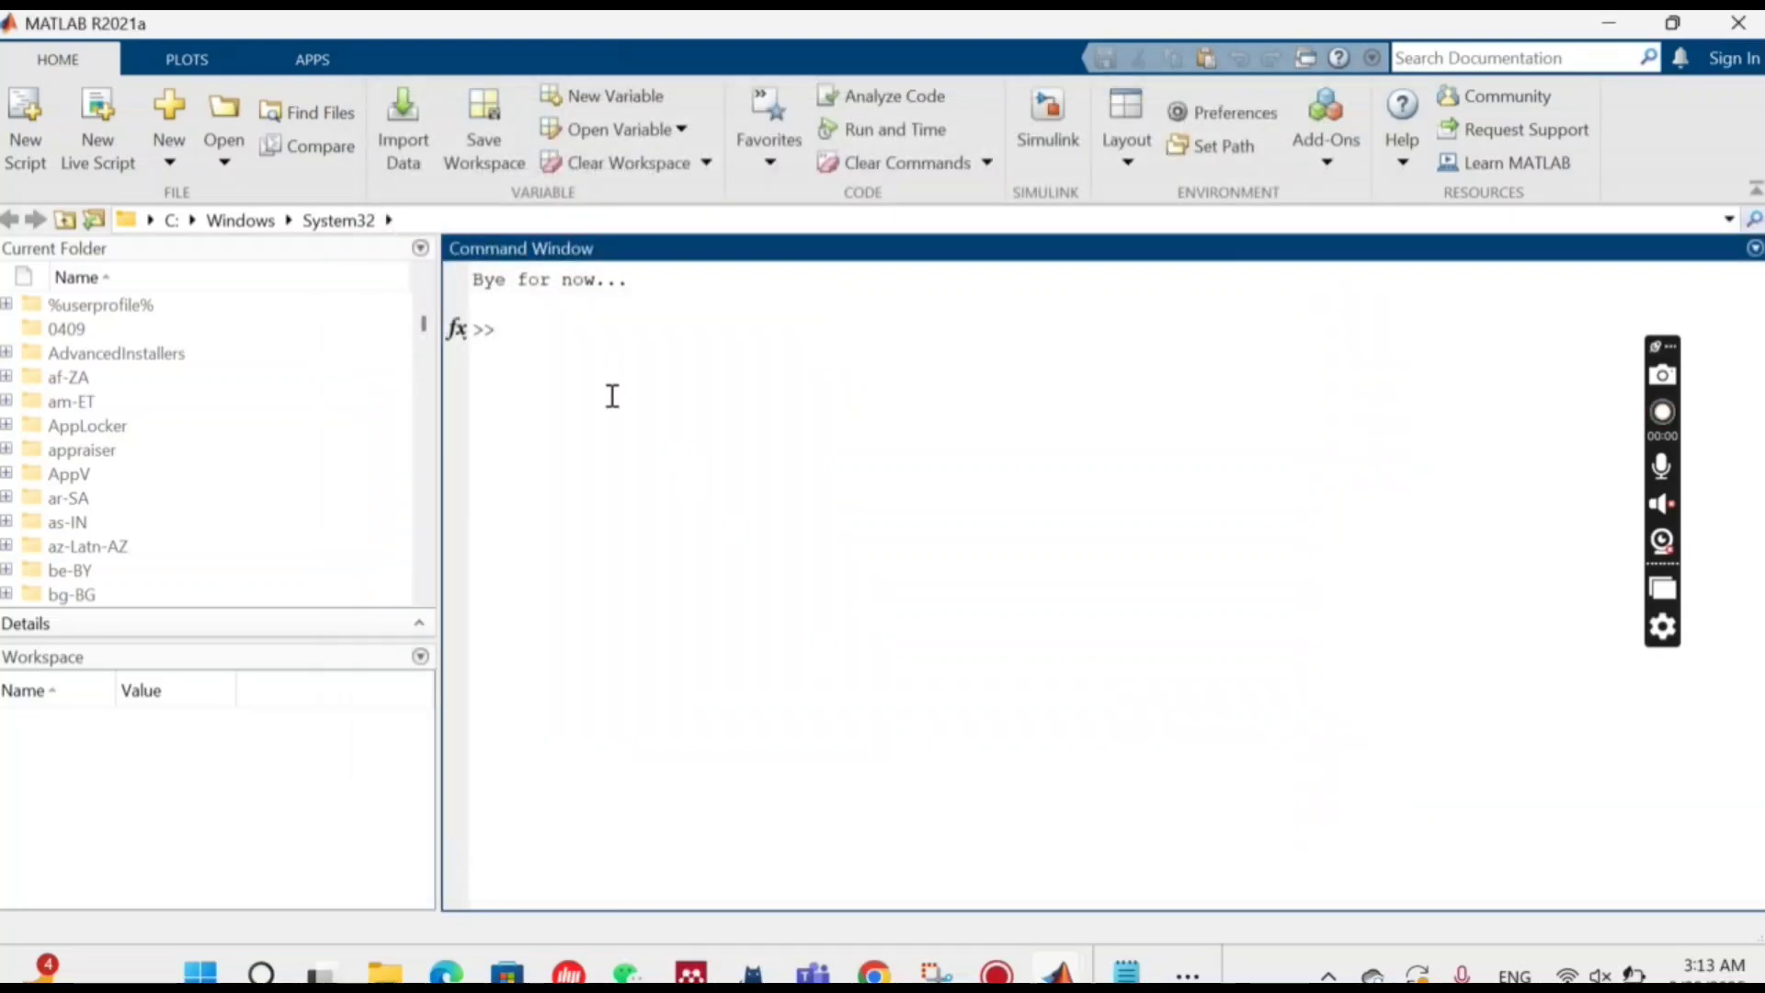
Step: Launch BrainNet Viewer by running the BrainNet command in the MATLAB command window
{"action": "type", "text": "Brai"}
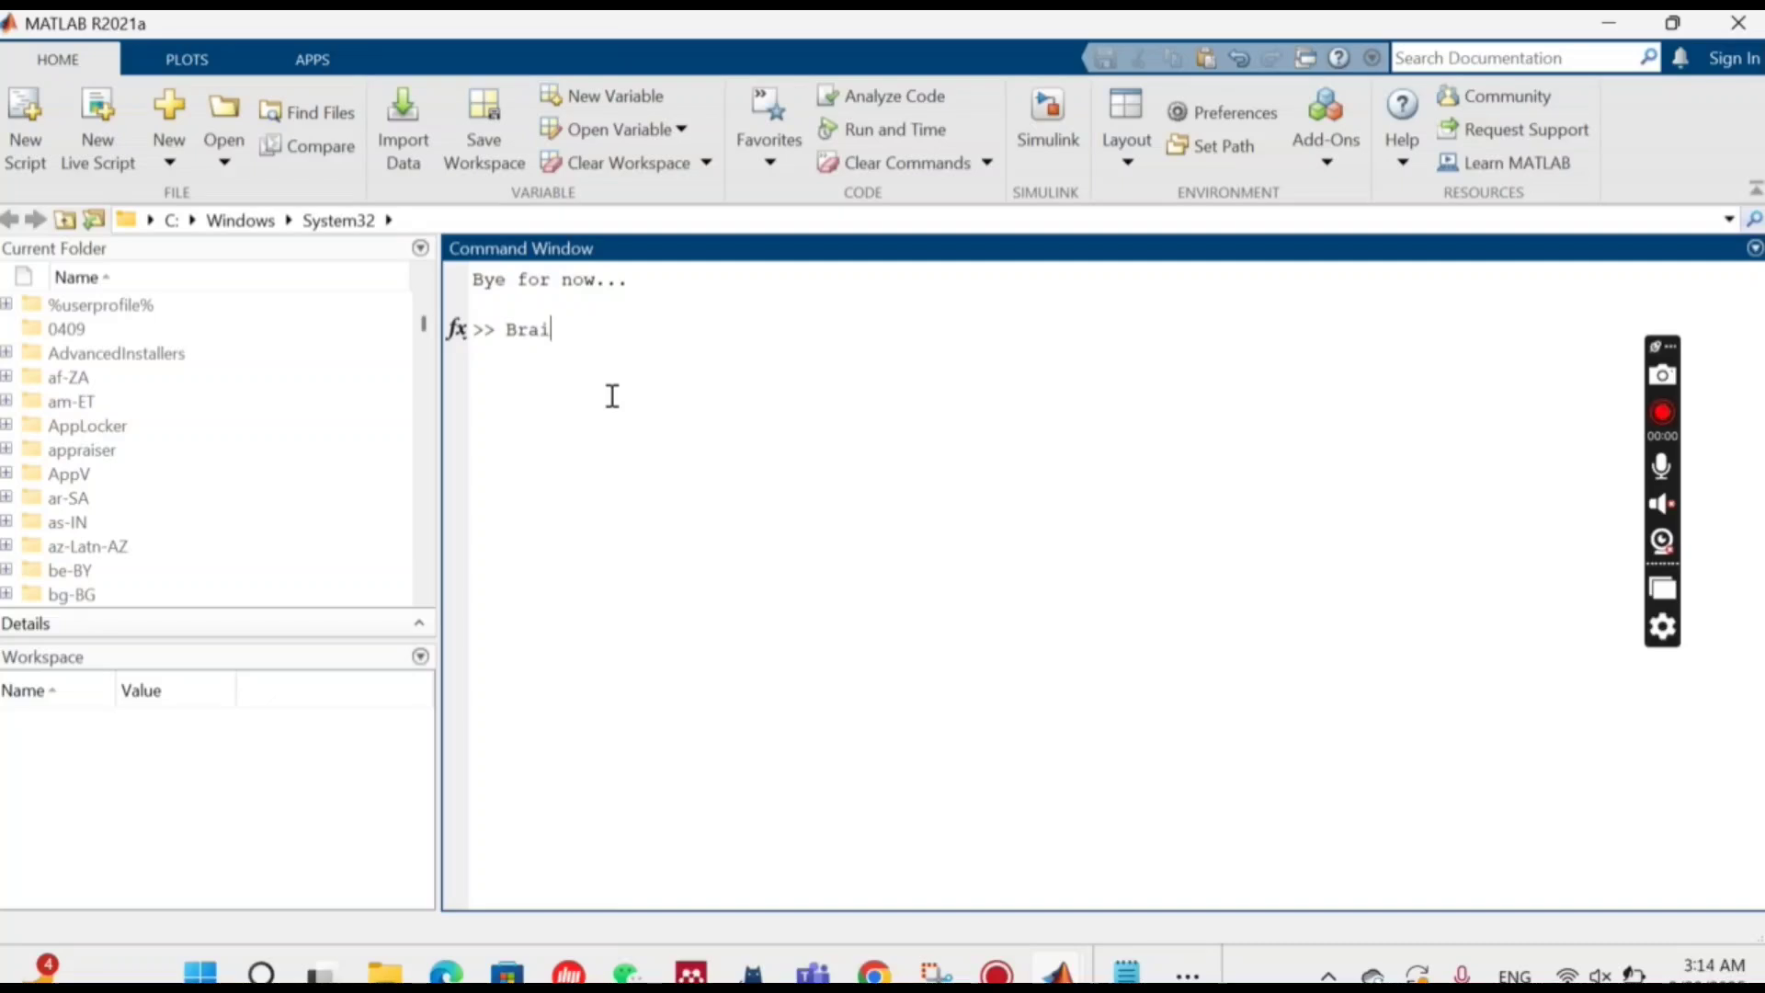
{"action": "type", "text": "nNet"}
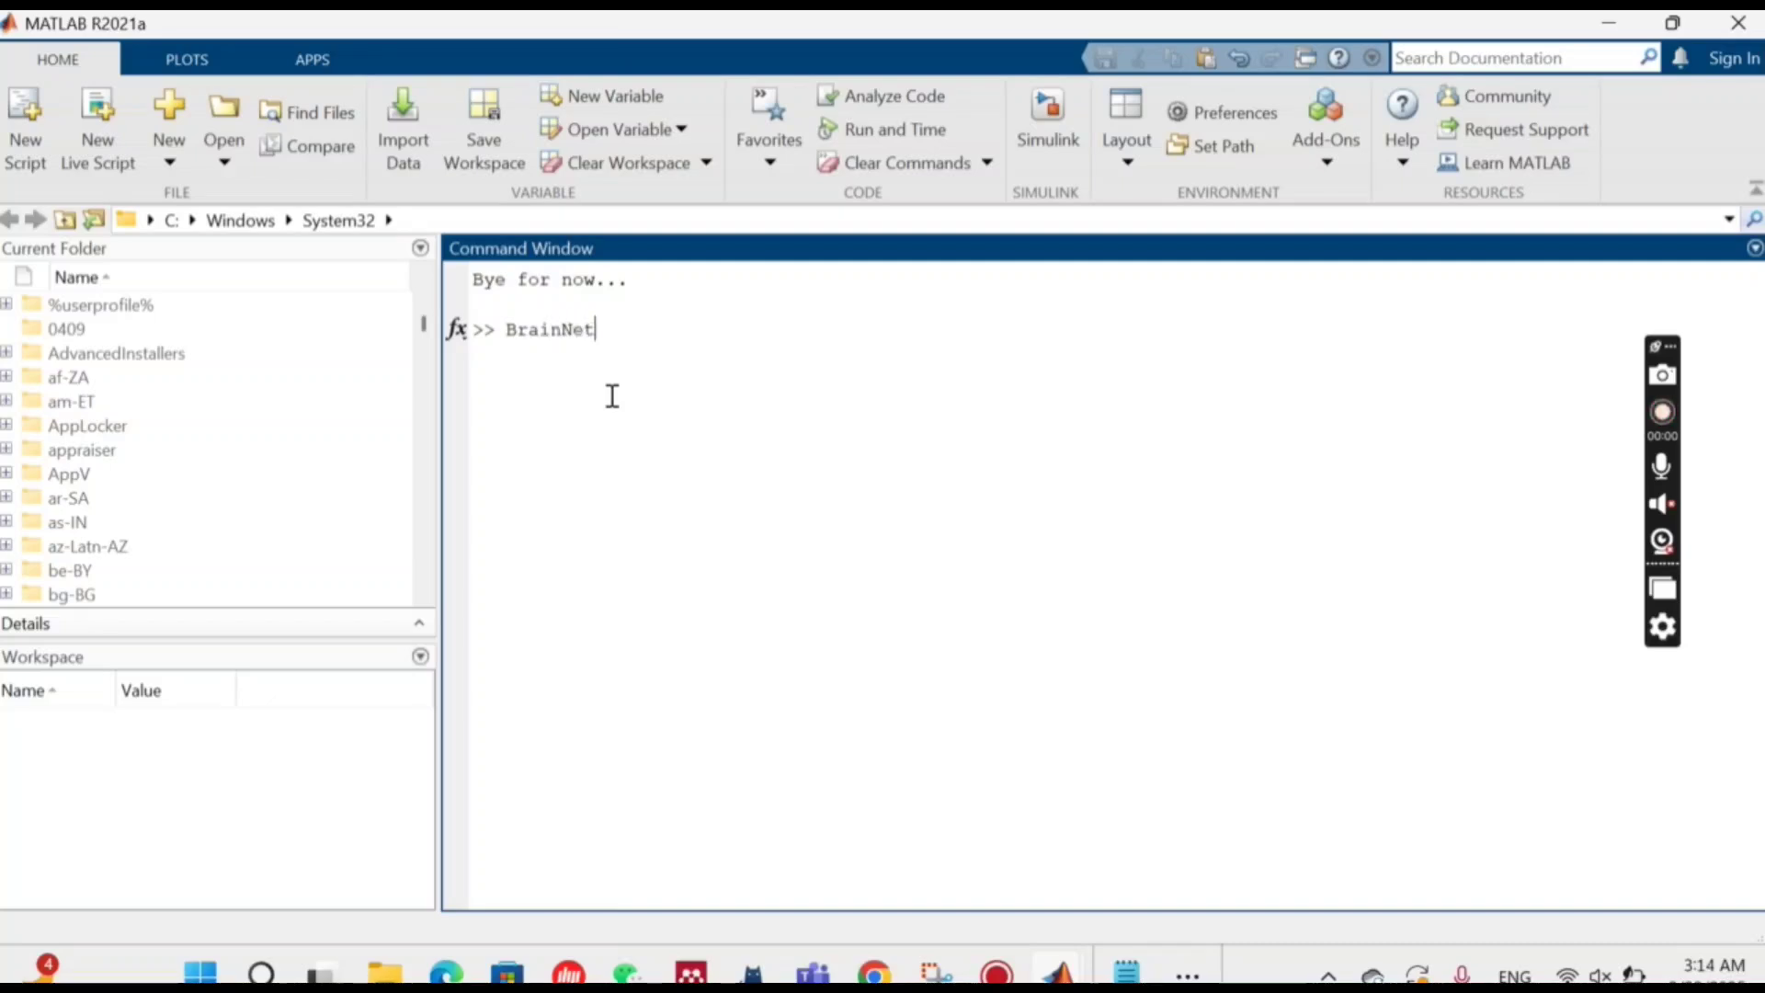
{"action": "key", "text": "Return"}
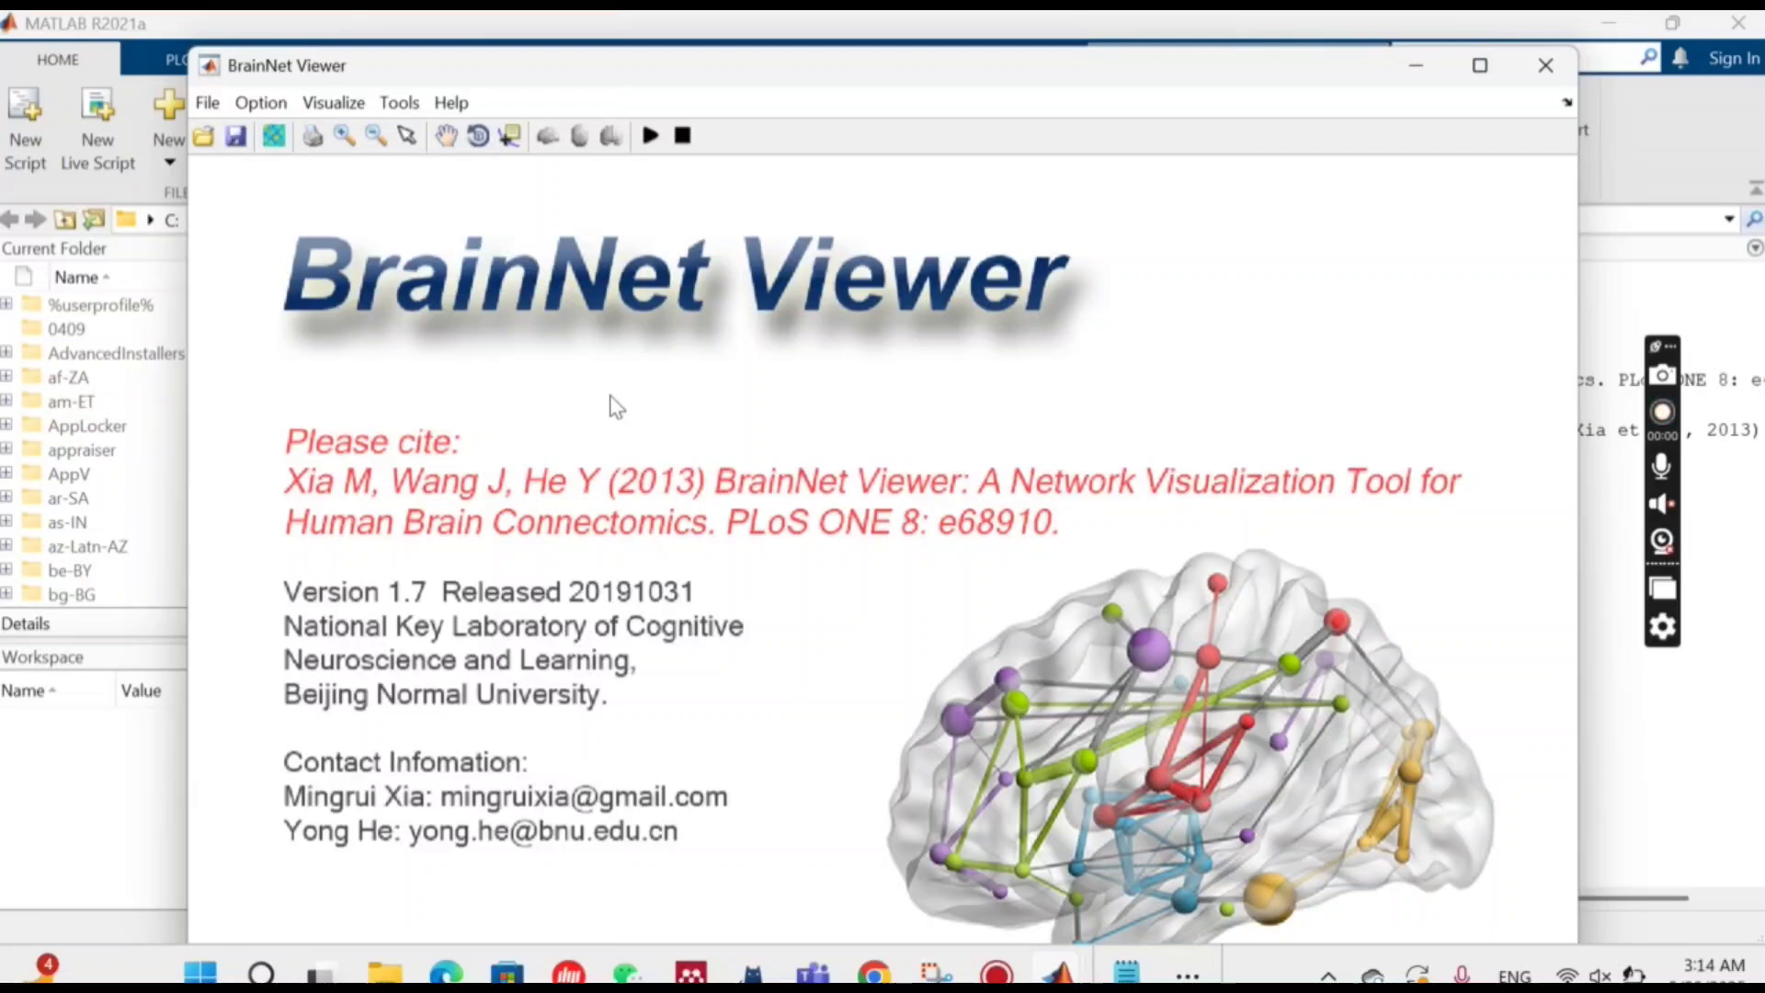
Step: Start loading files and choose BrainMesh_ICBM152_smoothed.nv from the SurfTemplate folder as the surface file
{"action": "left_click", "coordinate": [210, 103]}
{"action": "left_click", "coordinate": [226, 135]}
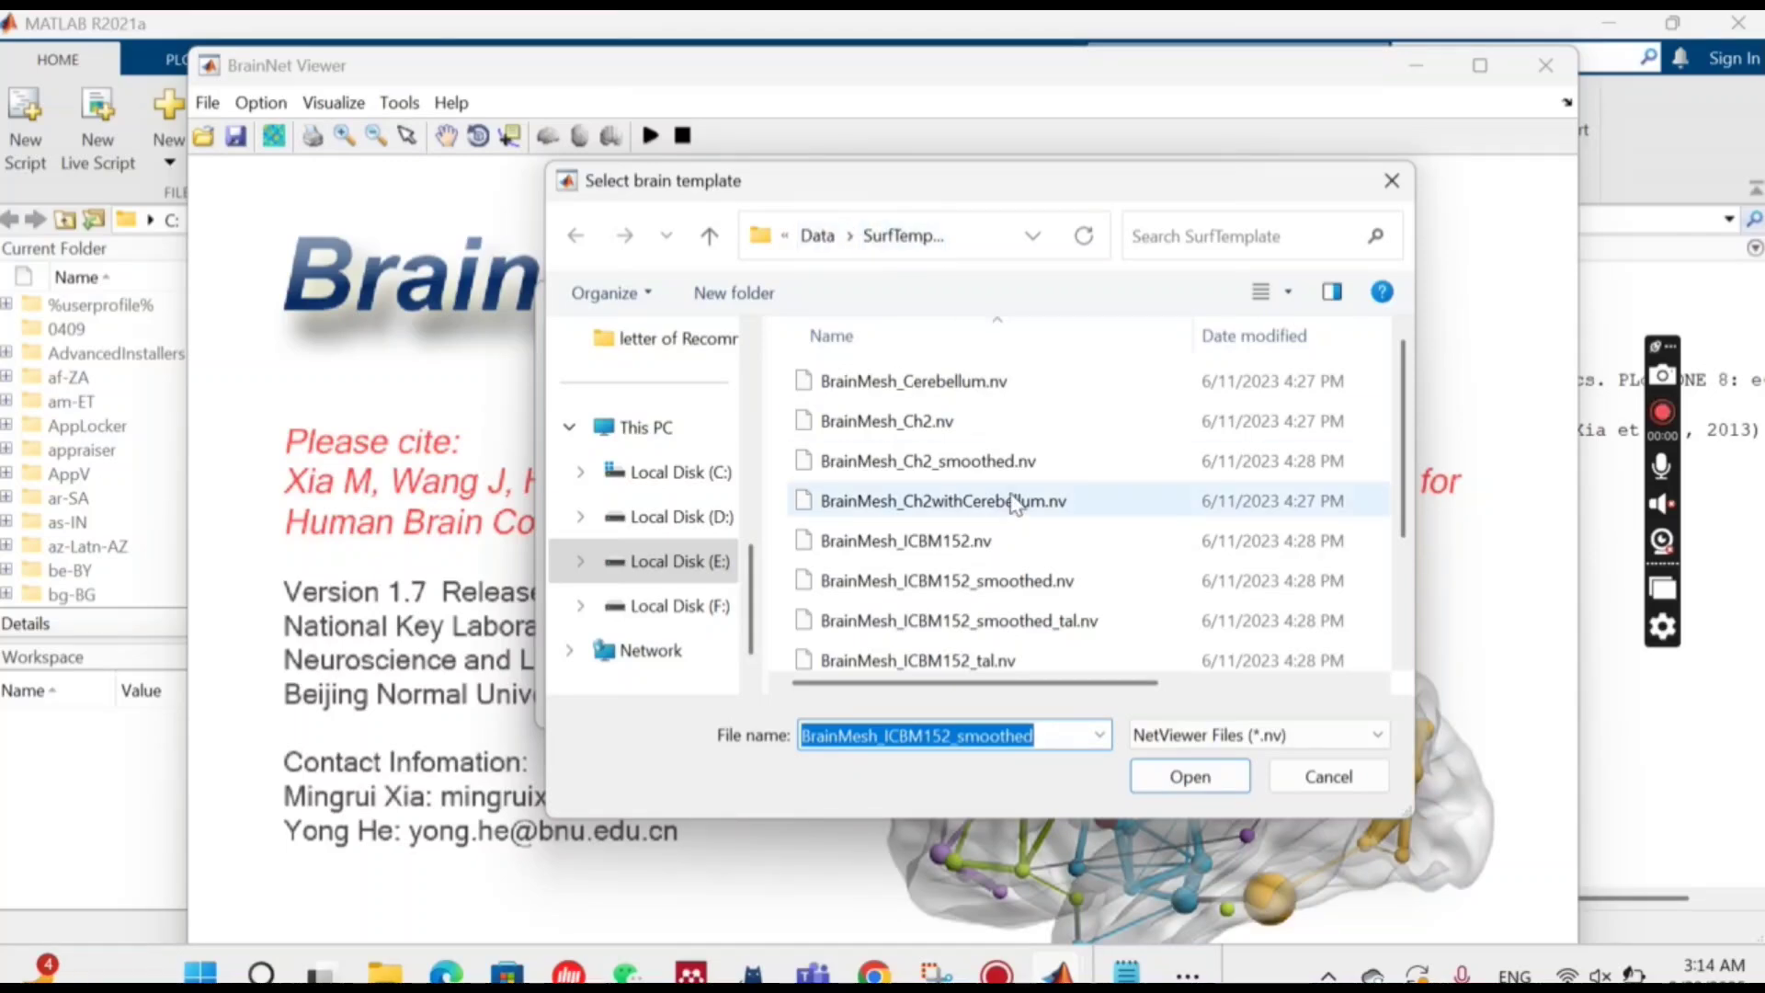
{"action": "scroll", "coordinate": [1014, 504], "scroll_direction": "down", "scroll_amount": 1}
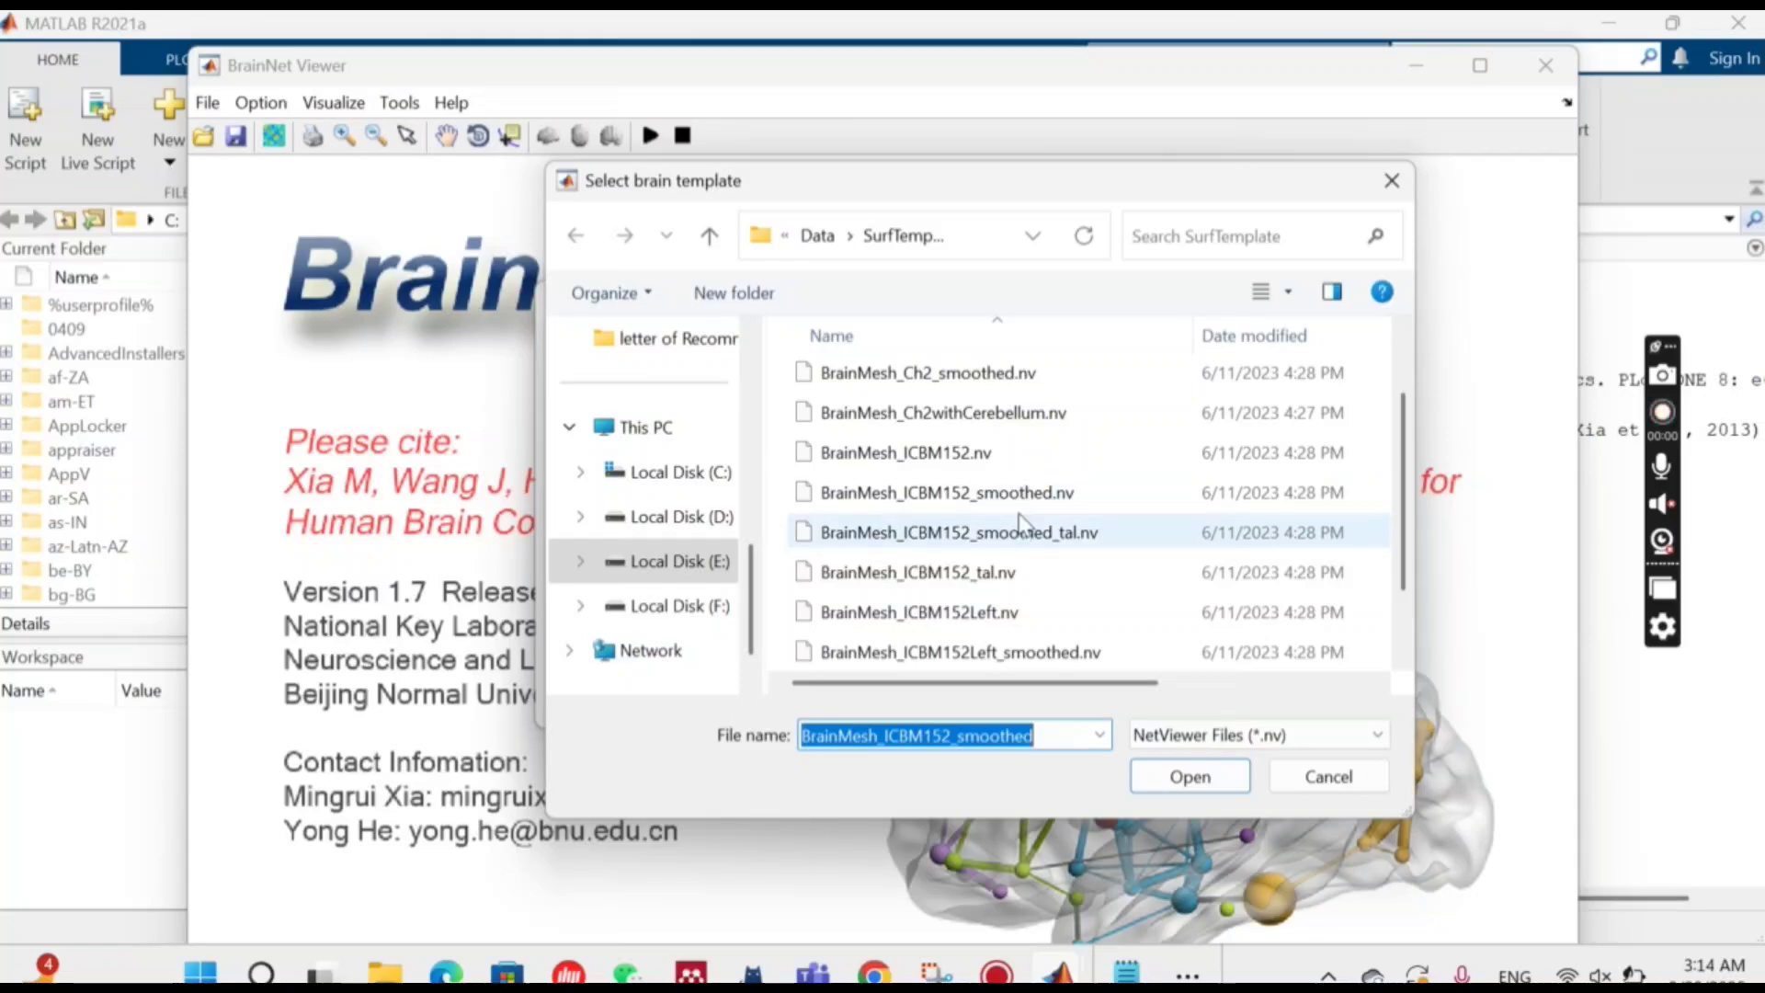
{"action": "left_click", "coordinate": [1016, 501]}
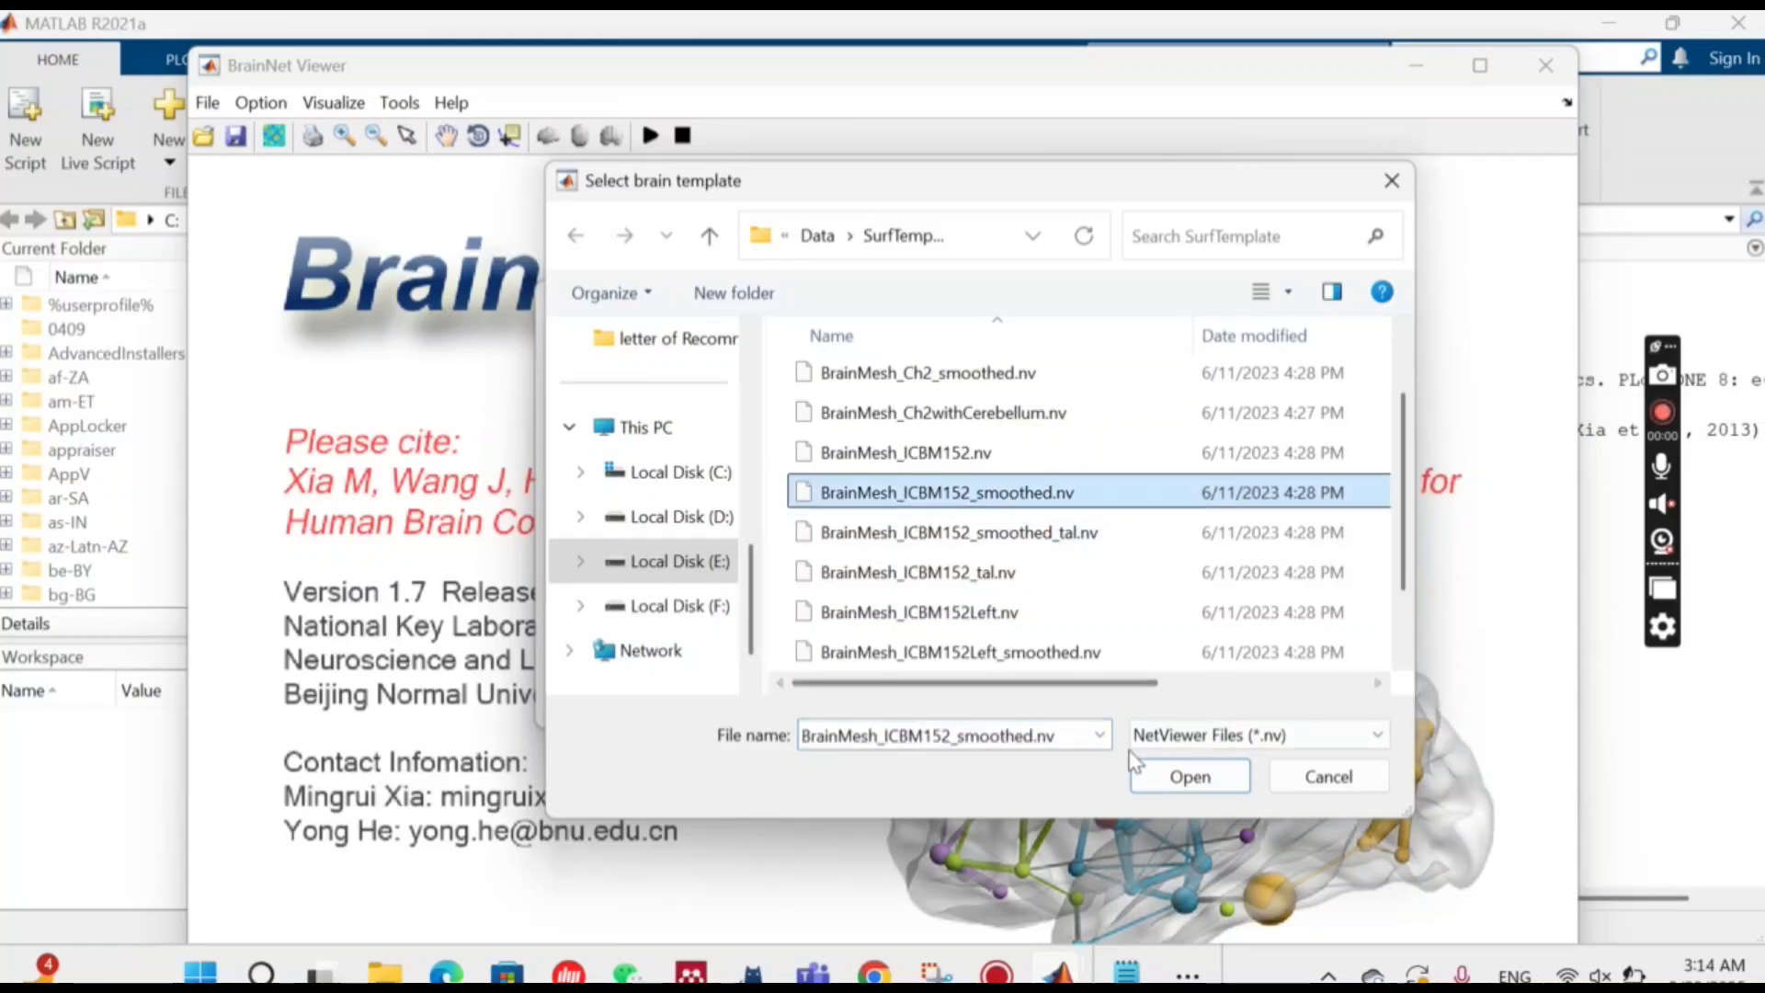
{"action": "left_click", "coordinate": [1157, 777]}
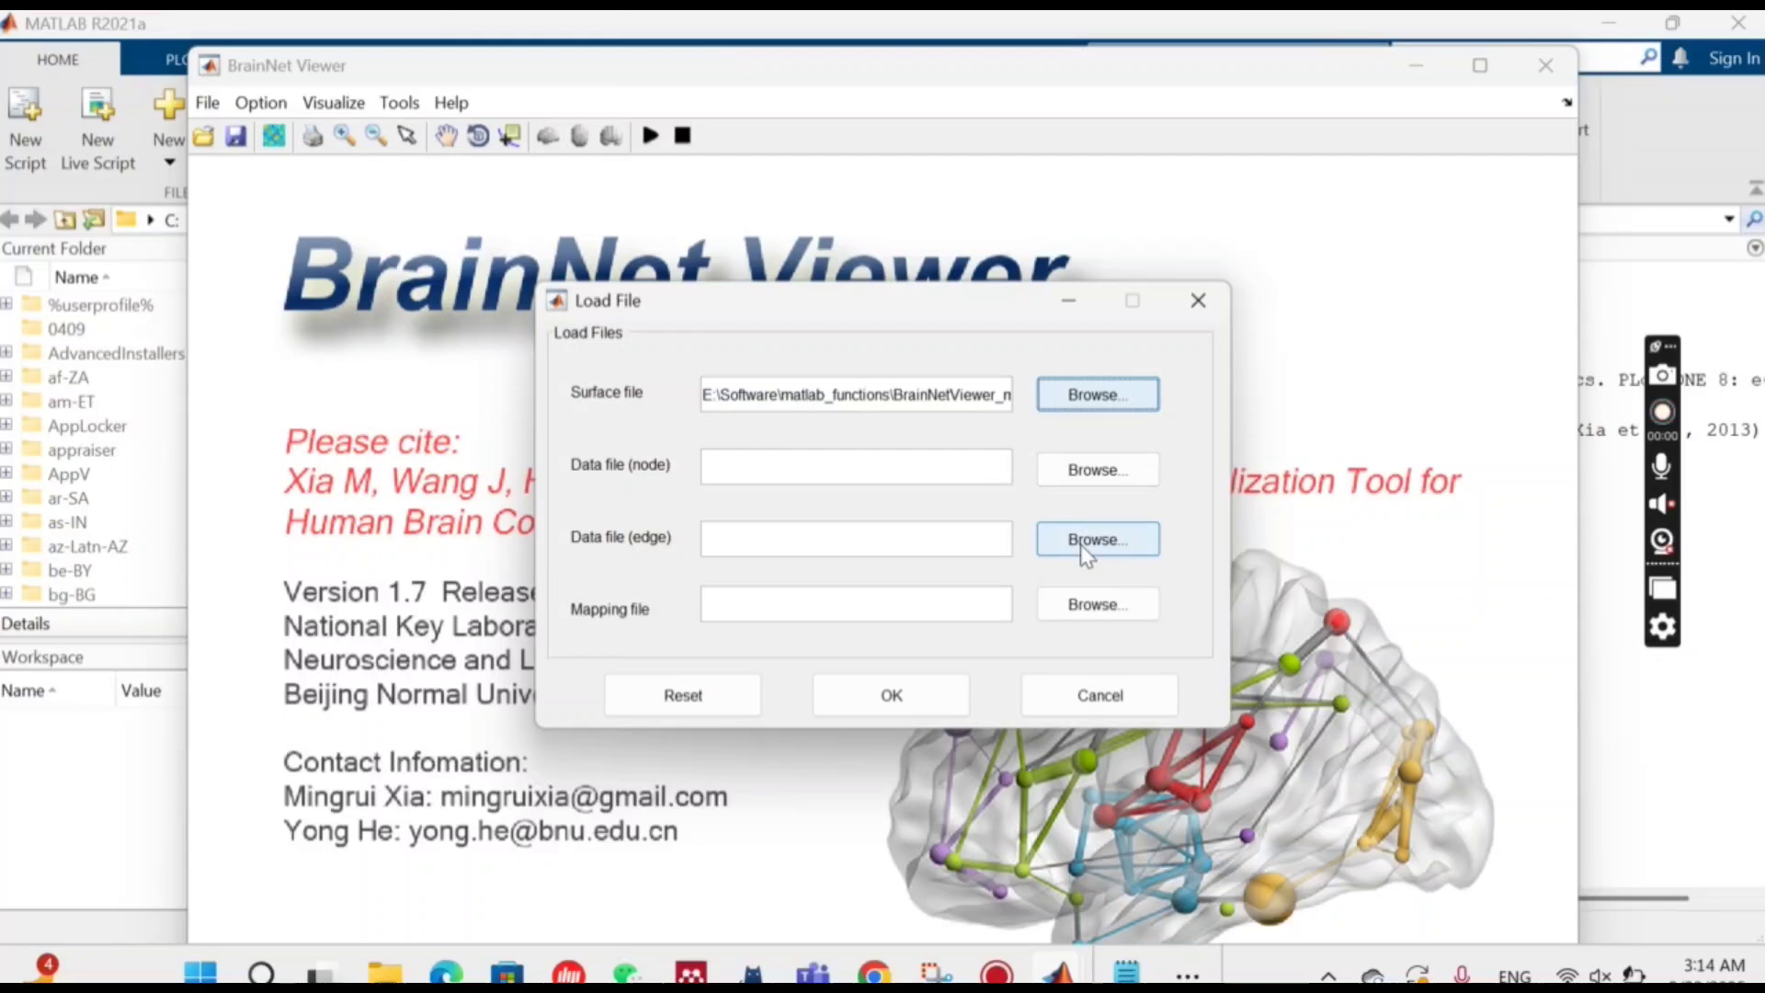
Step: Choose Node_AAL90.node from the Youtube videos folder as the node data file
{"action": "left_click", "coordinate": [1094, 473]}
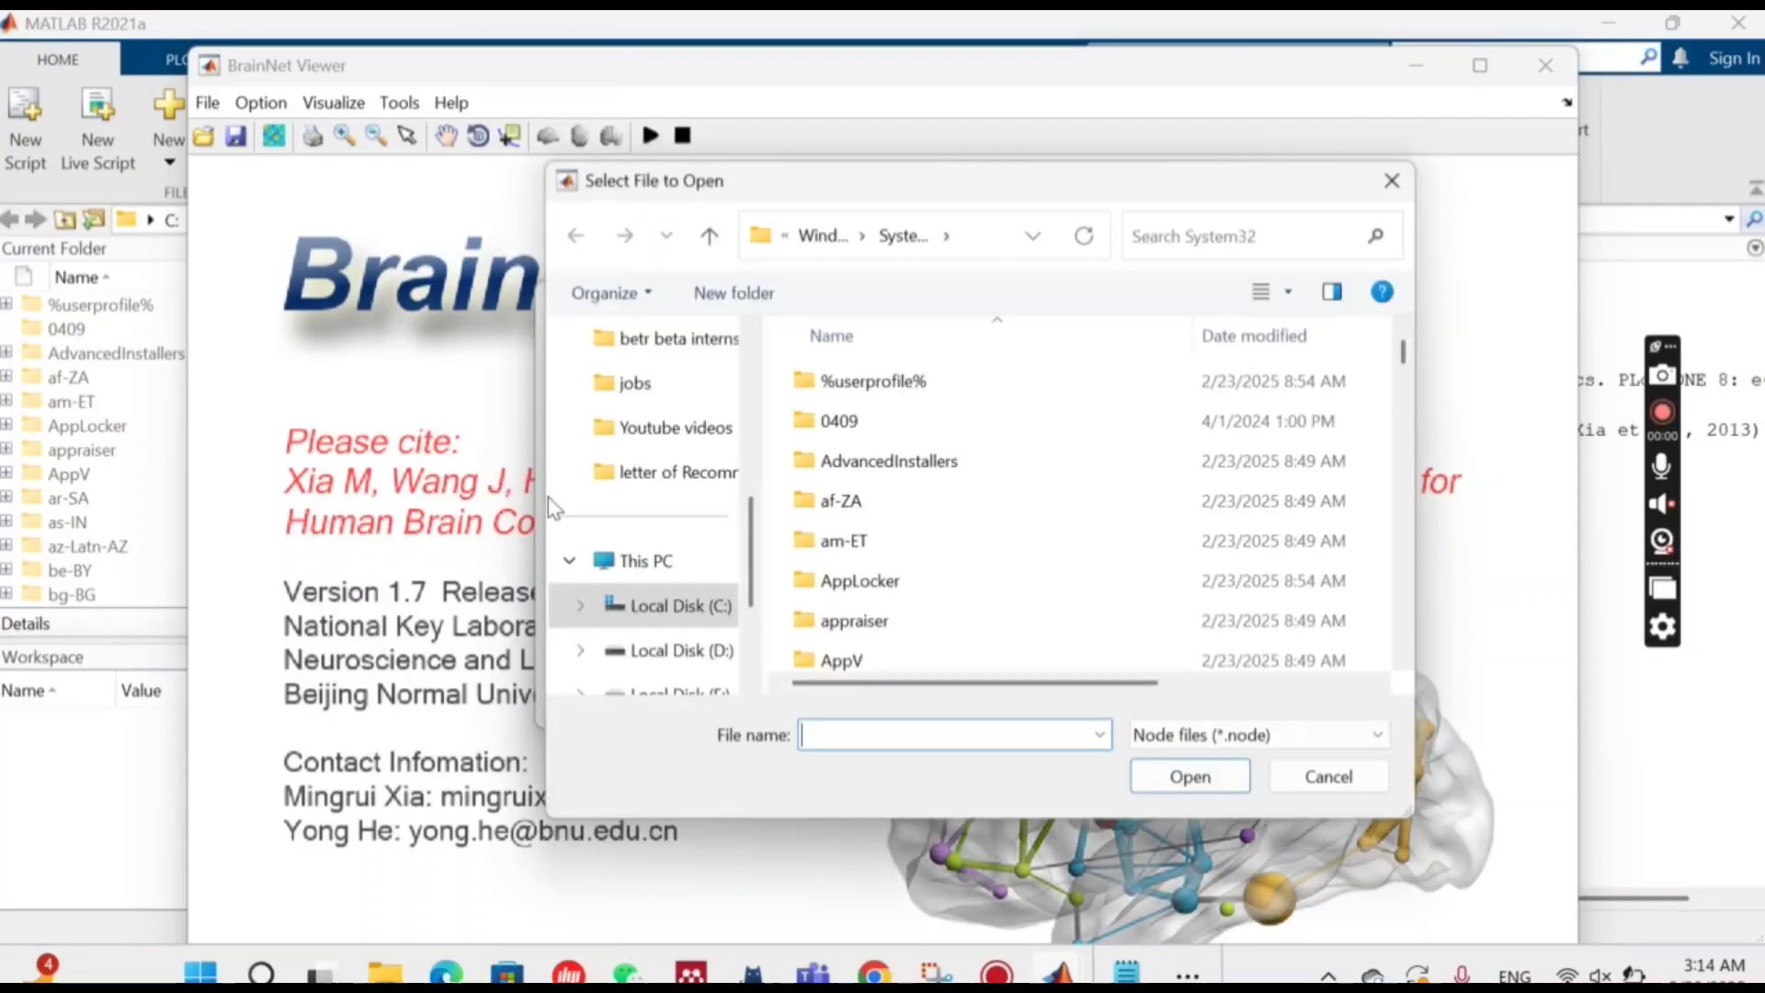
{"action": "left_click", "coordinate": [675, 428]}
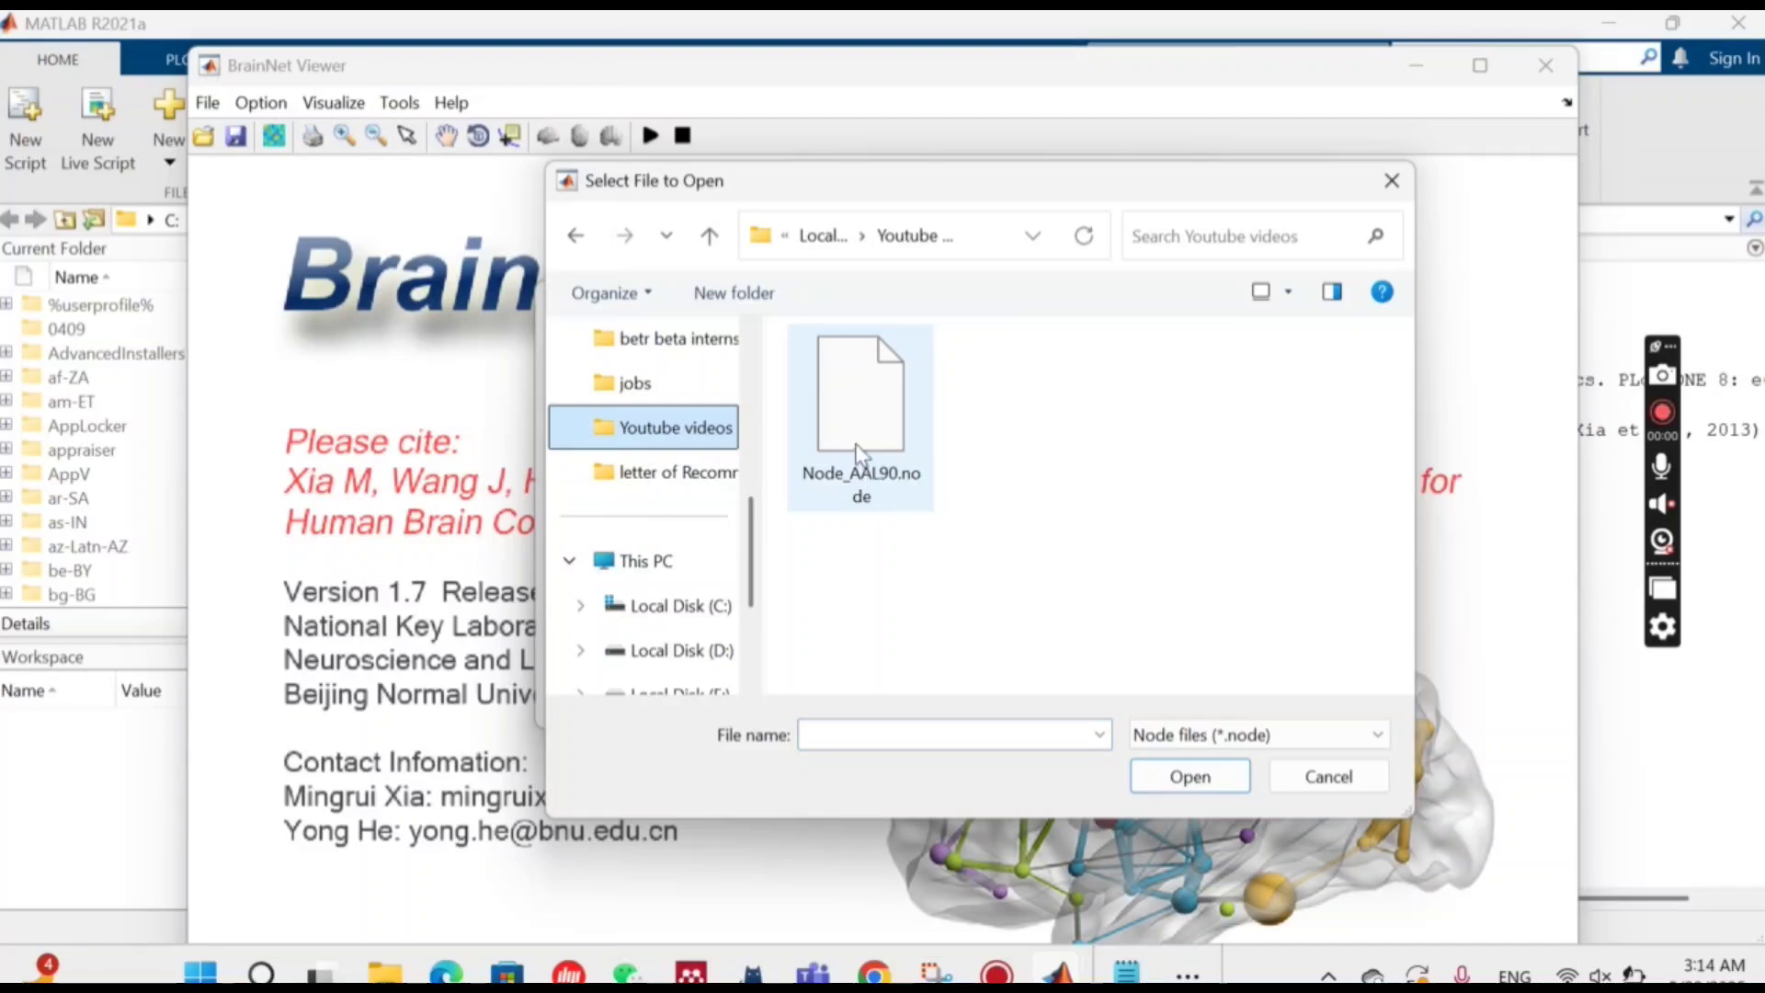
{"action": "left_click", "coordinate": [860, 450]}
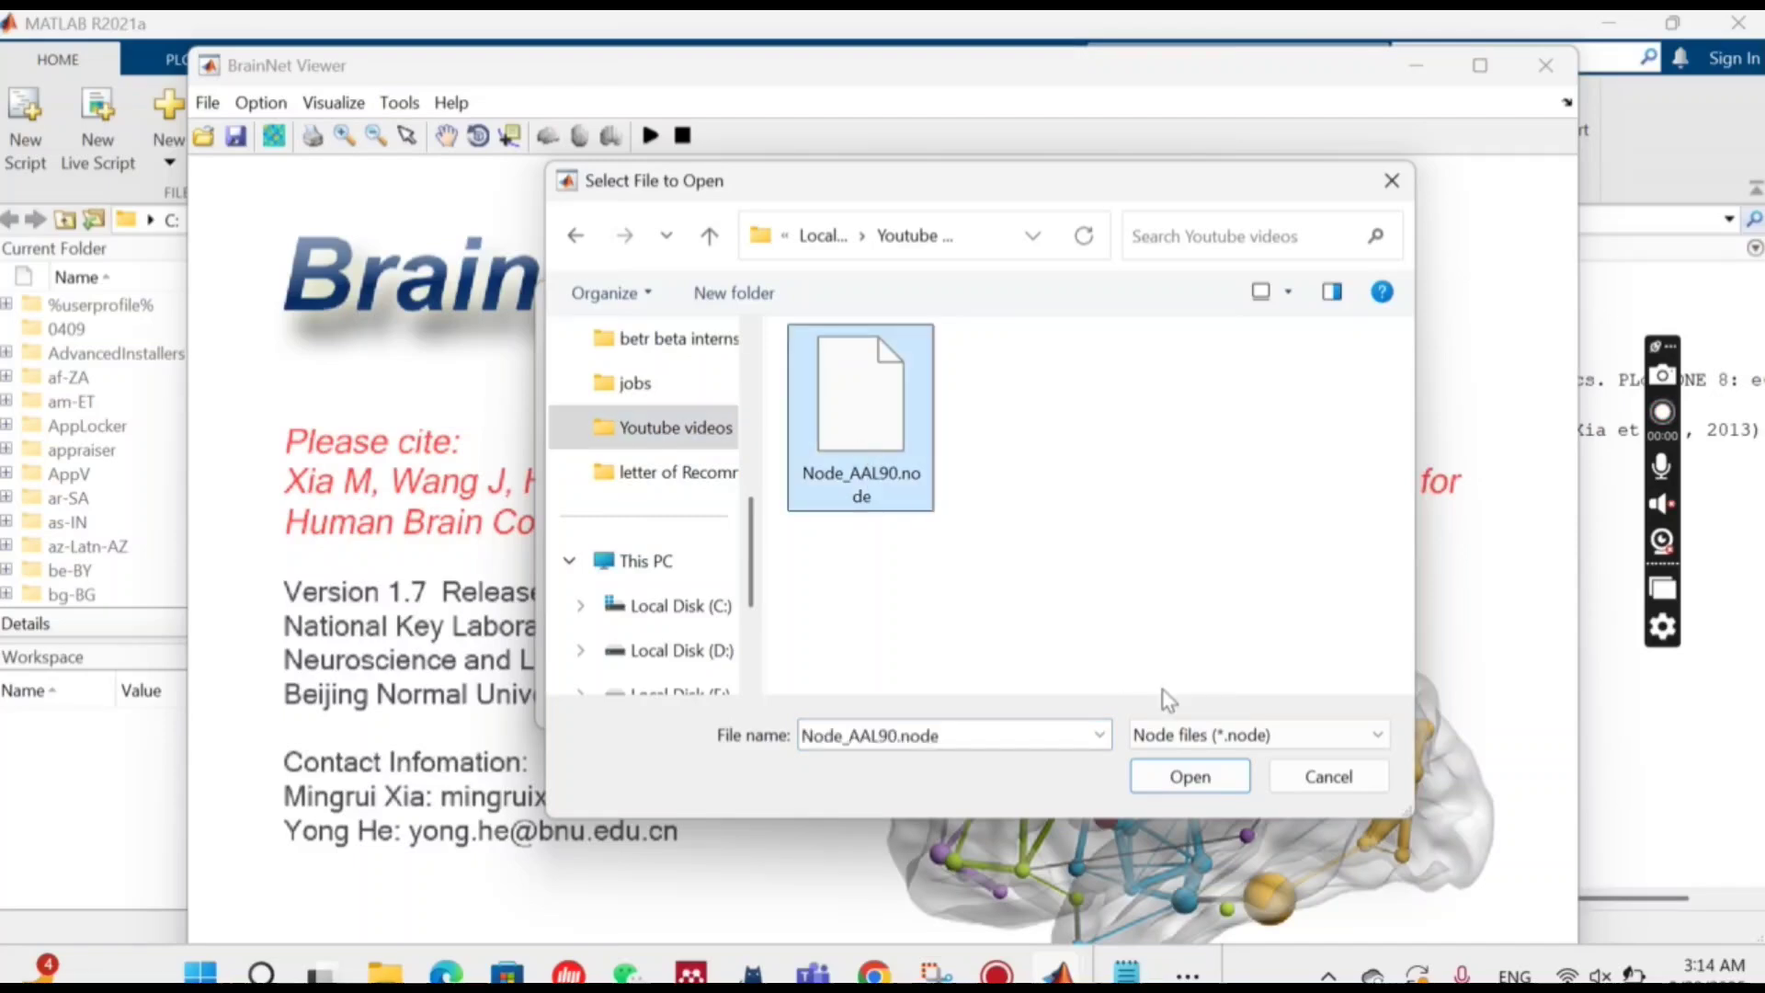
{"action": "left_click", "coordinate": [1194, 776]}
Step: Choose C_sA.edge from the Youtube videos folder as the edge data file and confirm the file loading
{"action": "left_click", "coordinate": [1058, 540]}
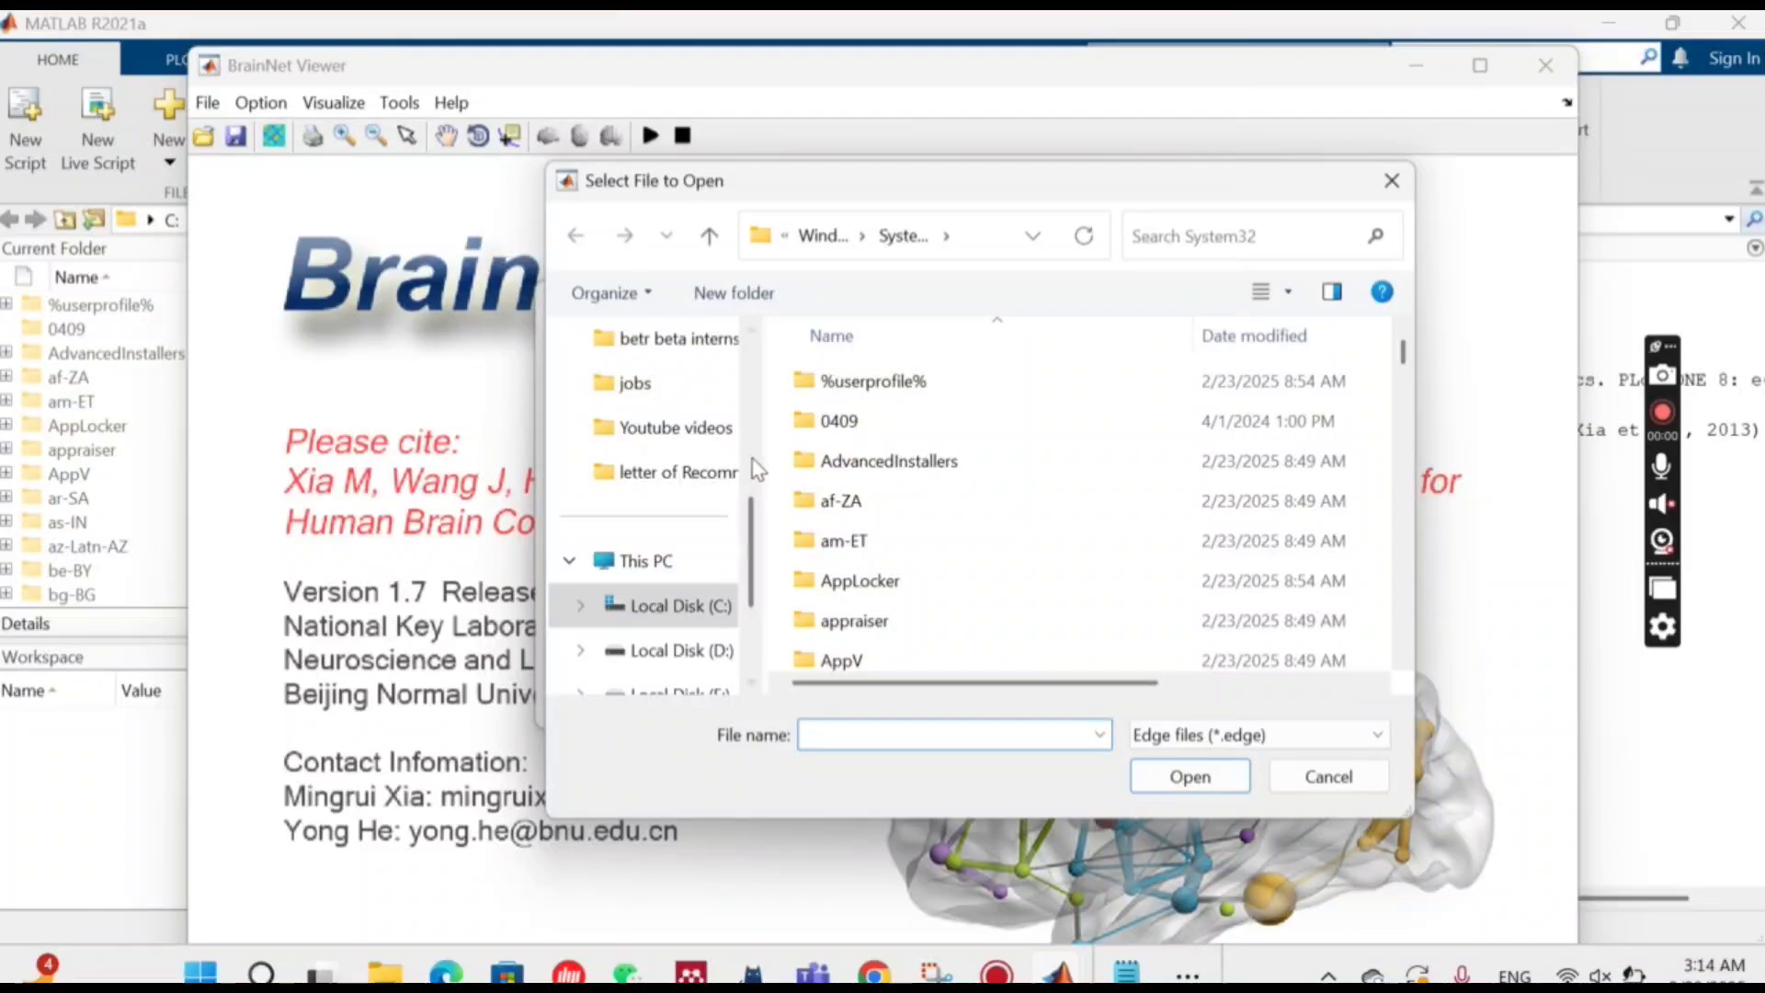
{"action": "left_click", "coordinate": [691, 449]}
{"action": "left_click", "coordinate": [901, 454]}
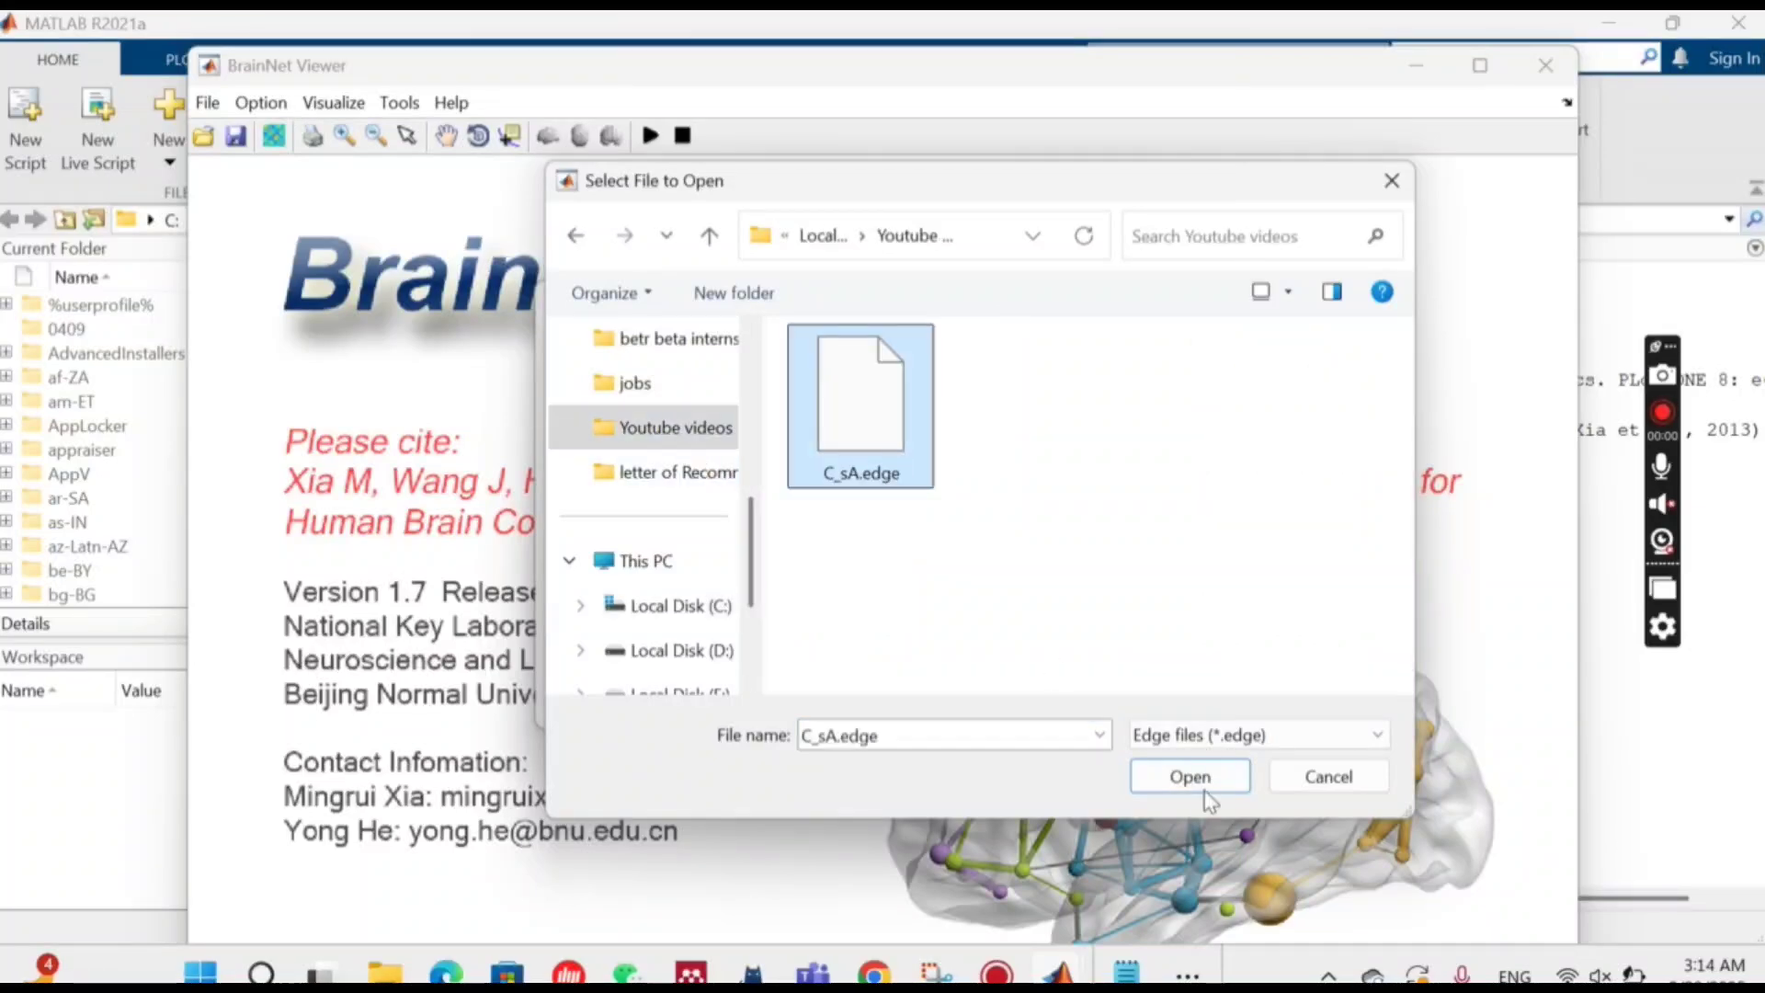
{"action": "left_click", "coordinate": [1191, 780]}
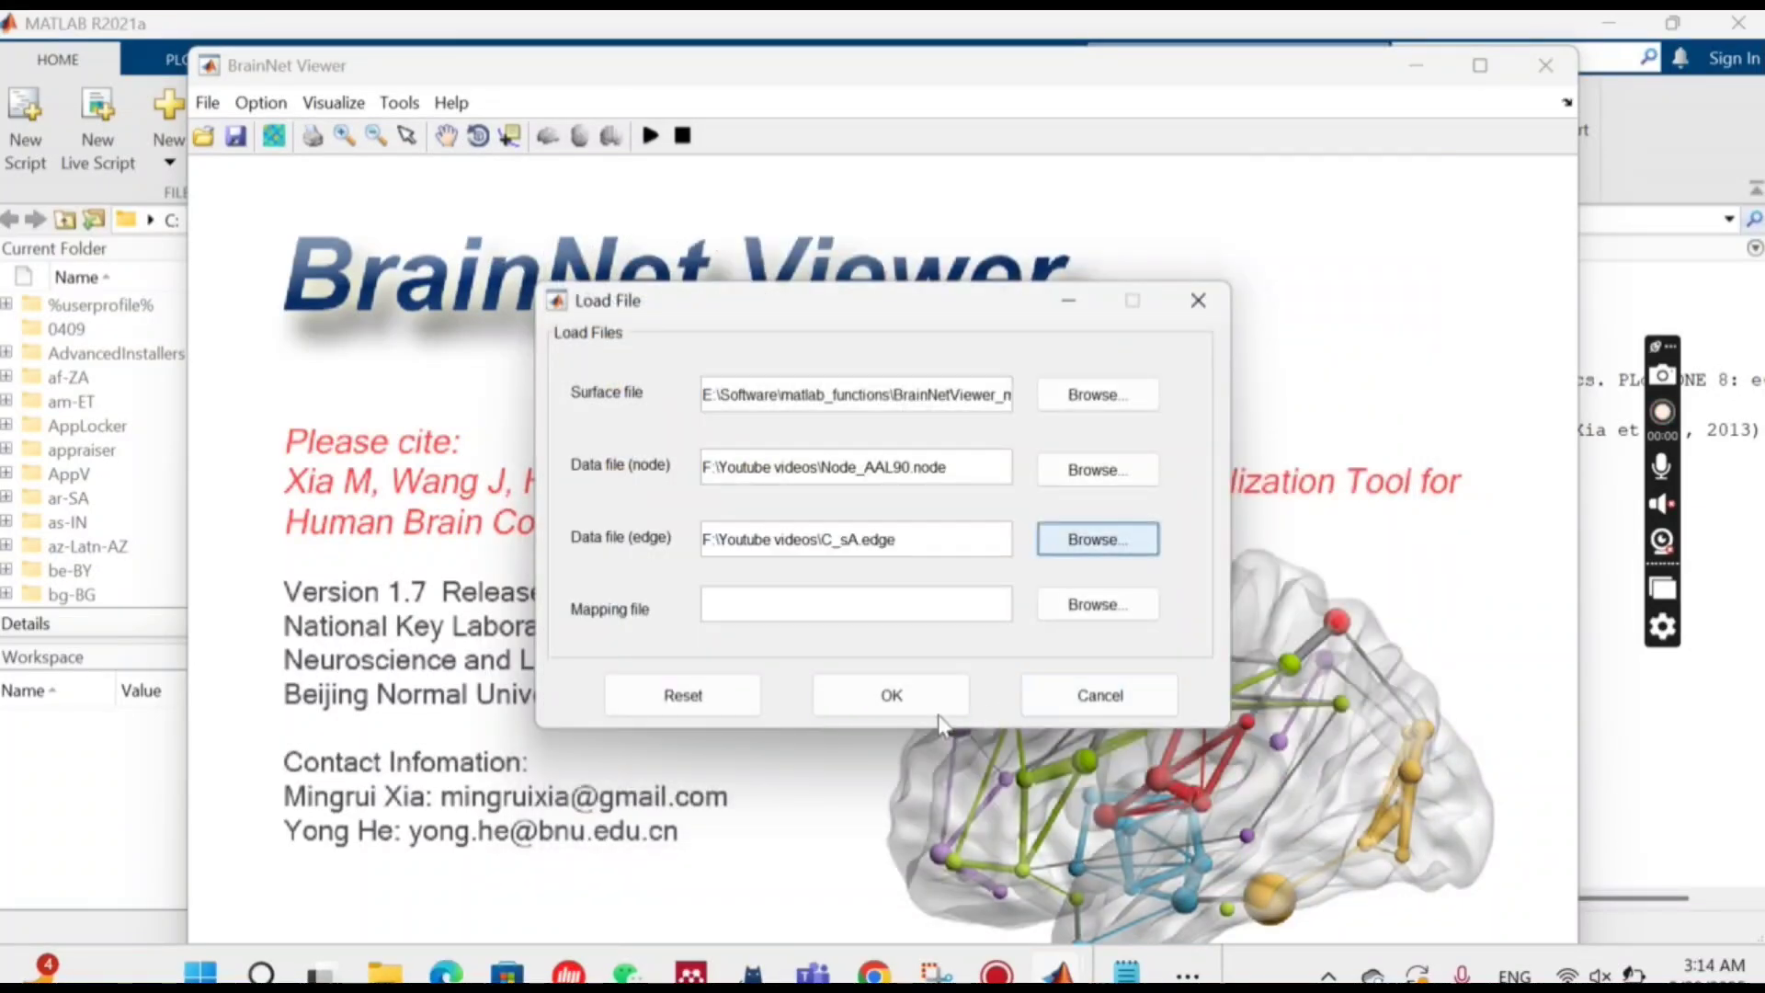
{"action": "left_click", "coordinate": [920, 713]}
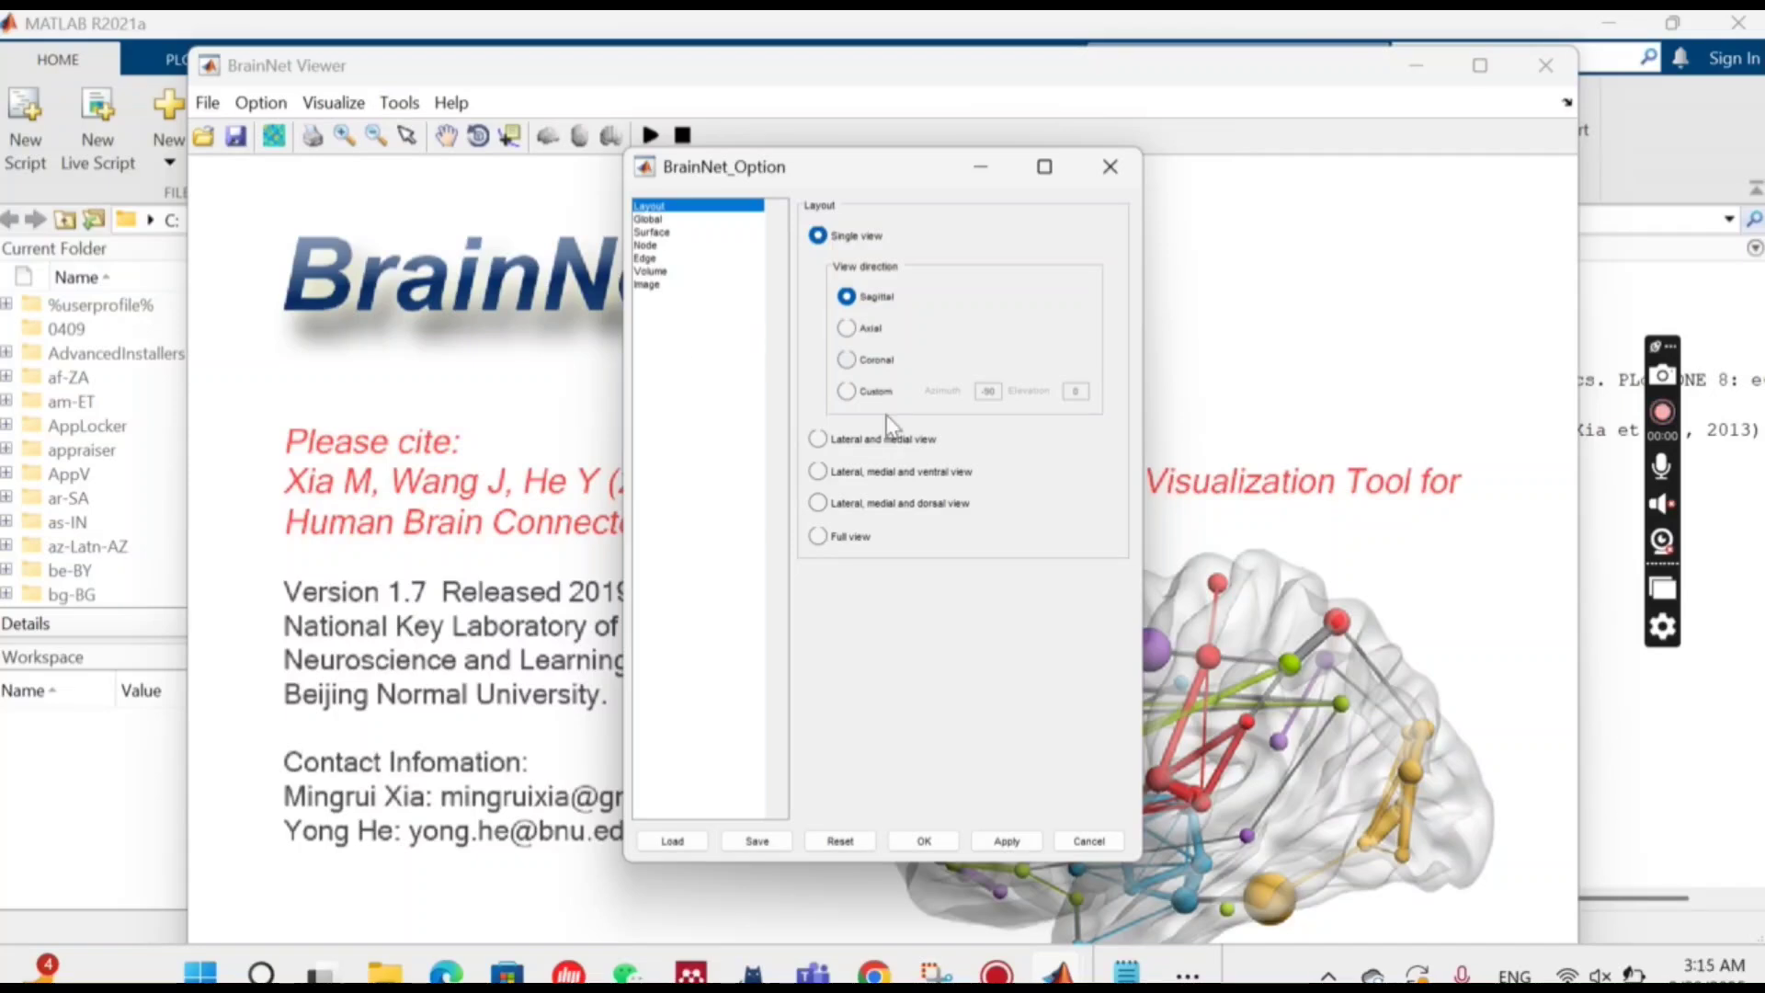
Step: Set the display layout to Lateral, medial and dorsal view
{"action": "left_click", "coordinate": [856, 471]}
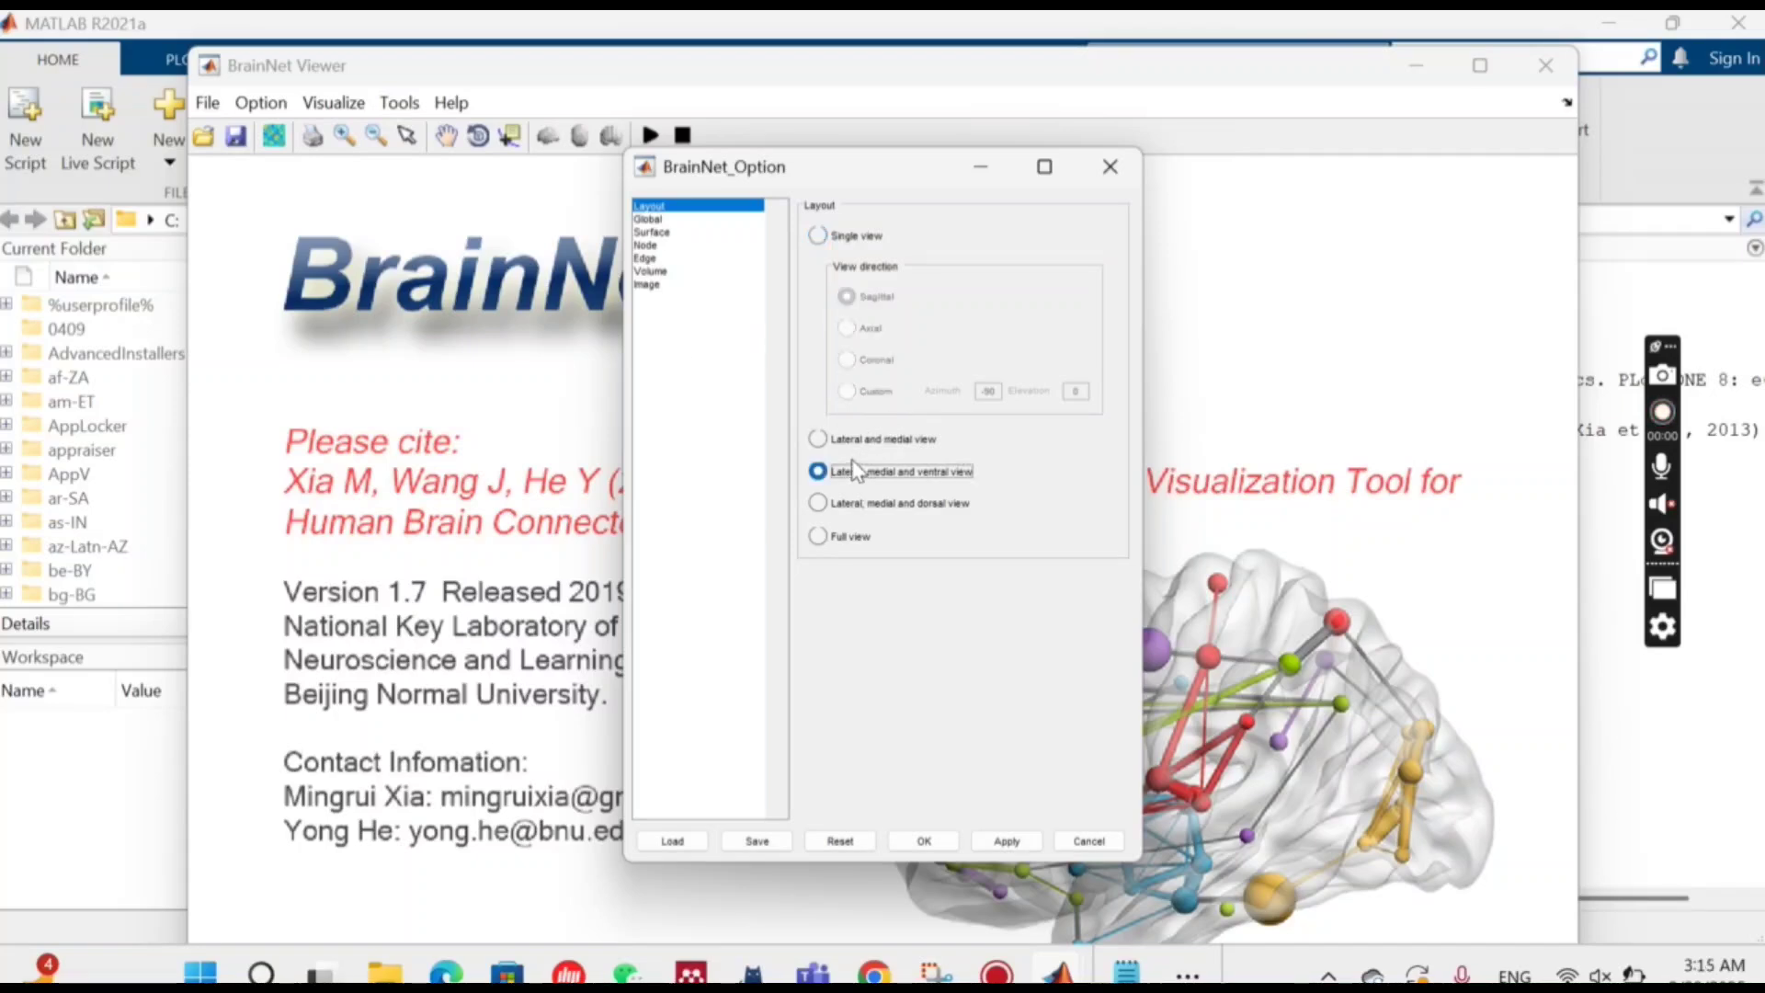
{"action": "left_click", "coordinate": [856, 439]}
{"action": "left_click", "coordinate": [865, 479]}
{"action": "left_click", "coordinate": [868, 504]}
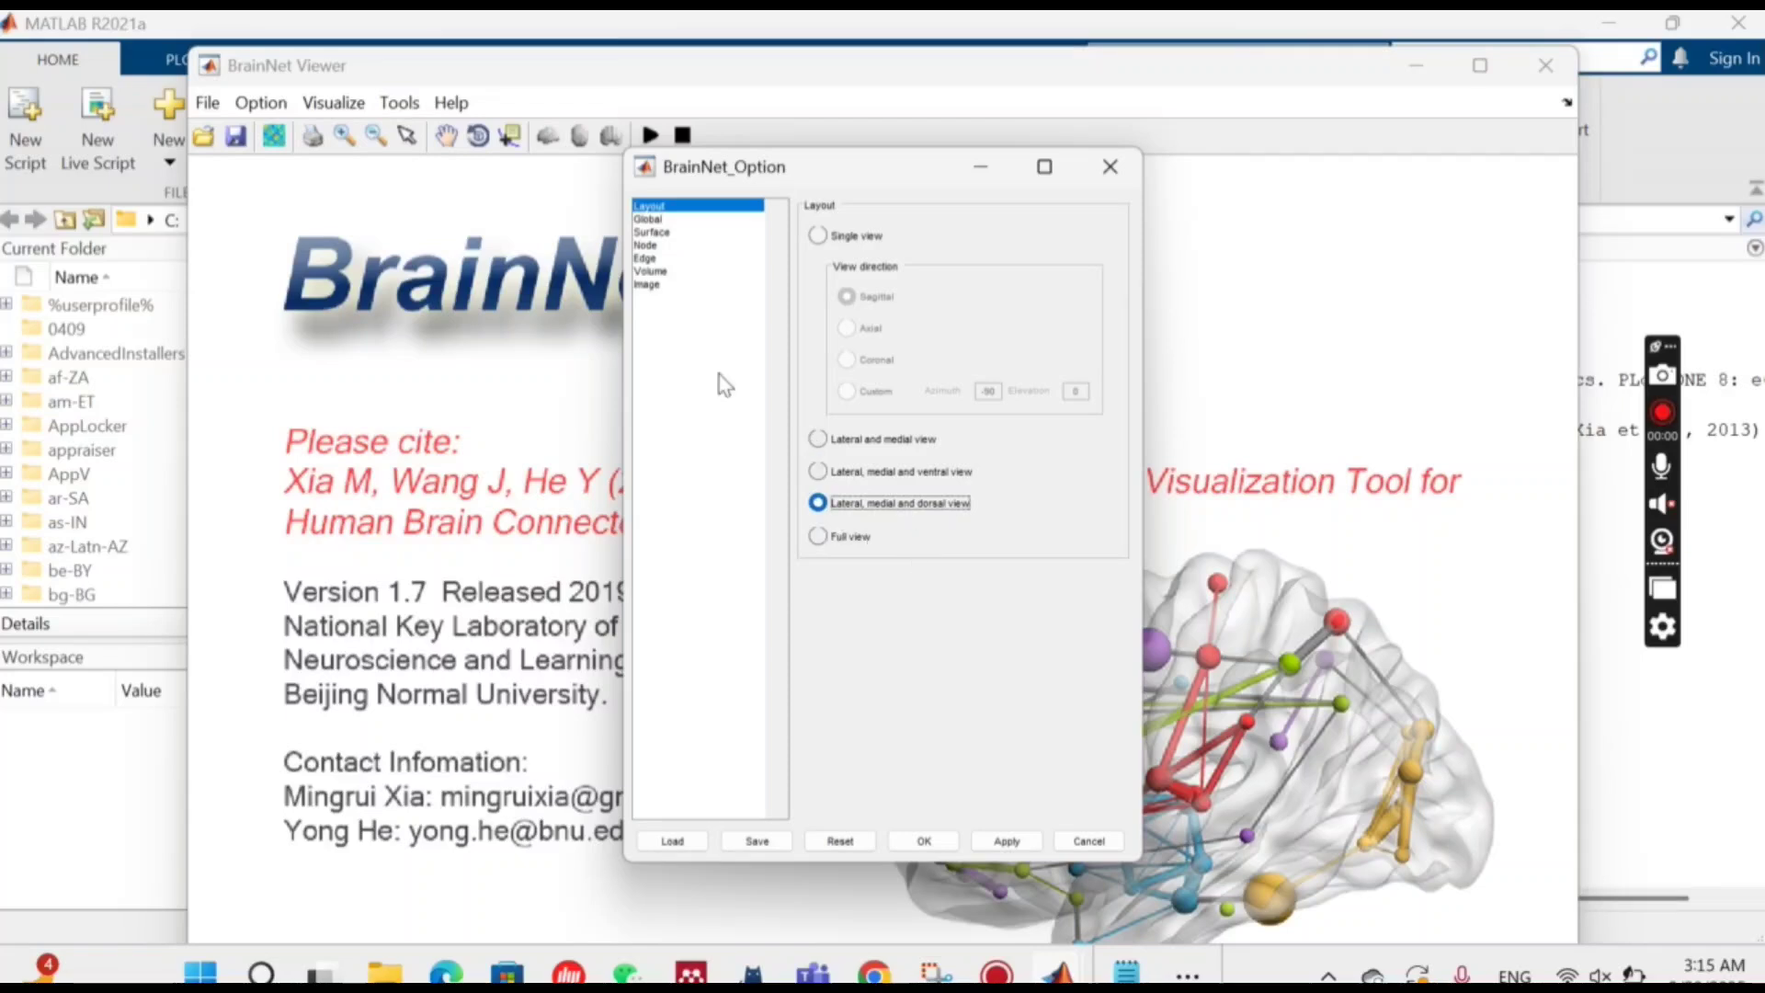
Step: Keep the object material as Dull in the global settings and adjust the brain surface opacity
{"action": "left_click", "coordinate": [655, 219]}
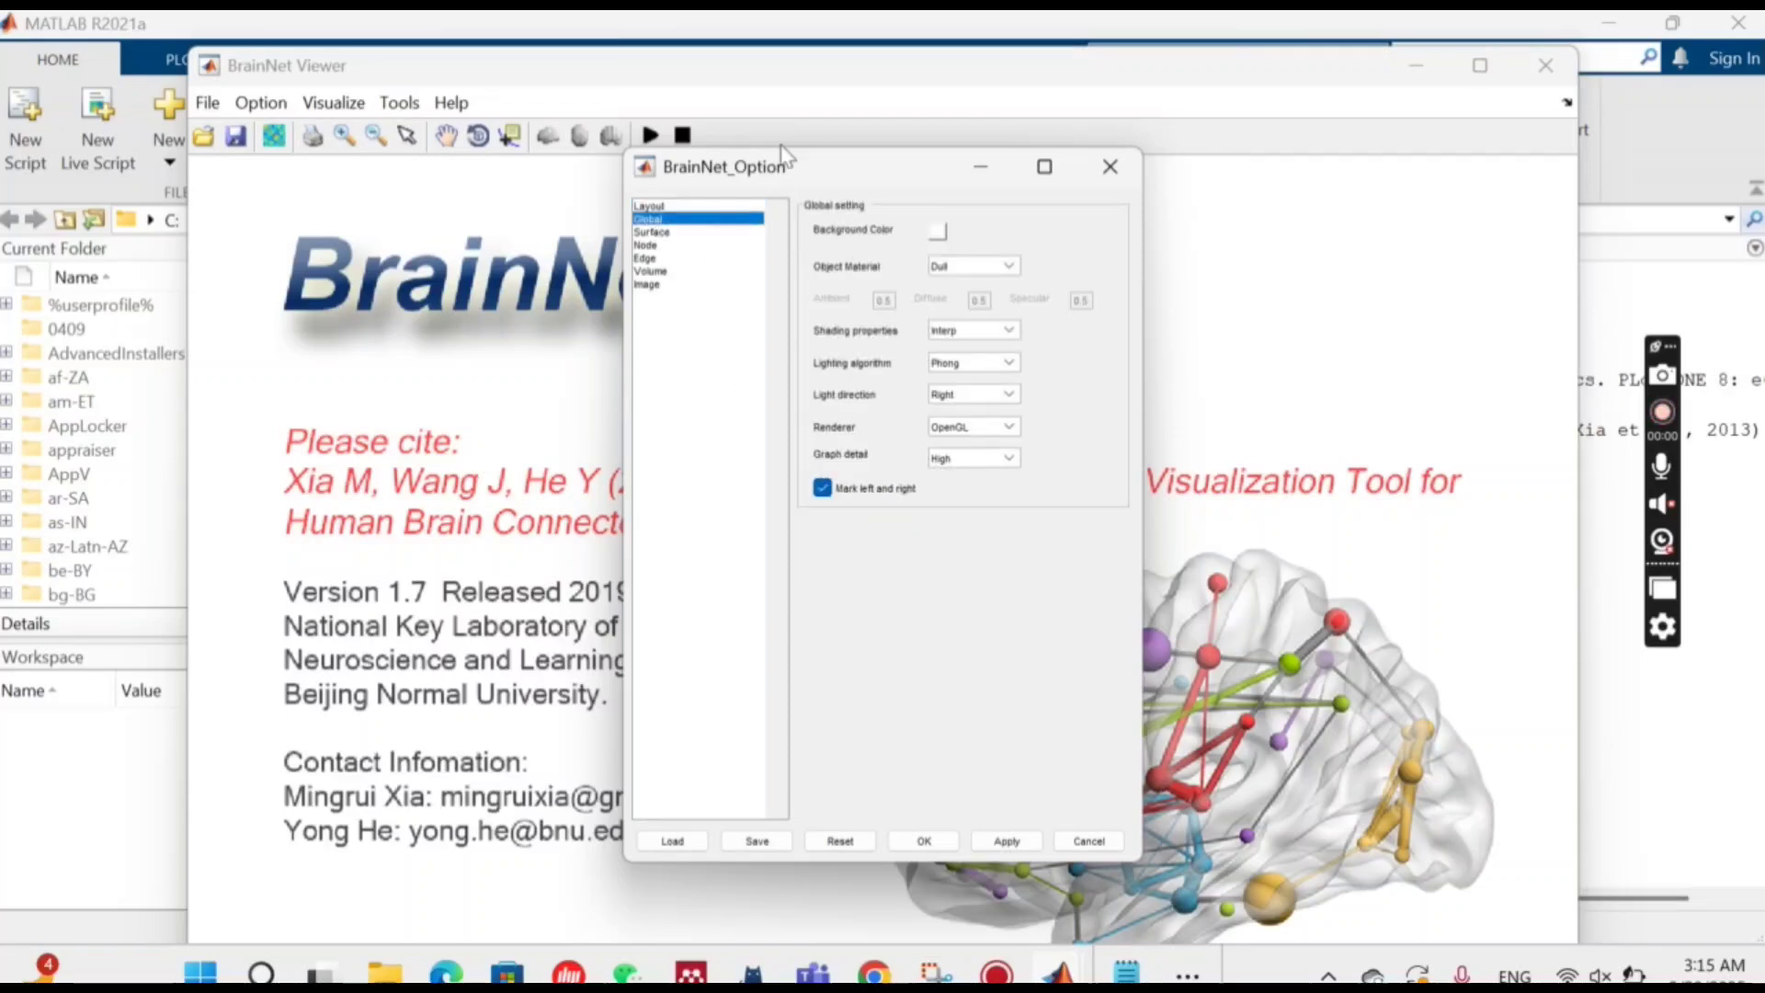
{"action": "left_click", "coordinate": [967, 268]}
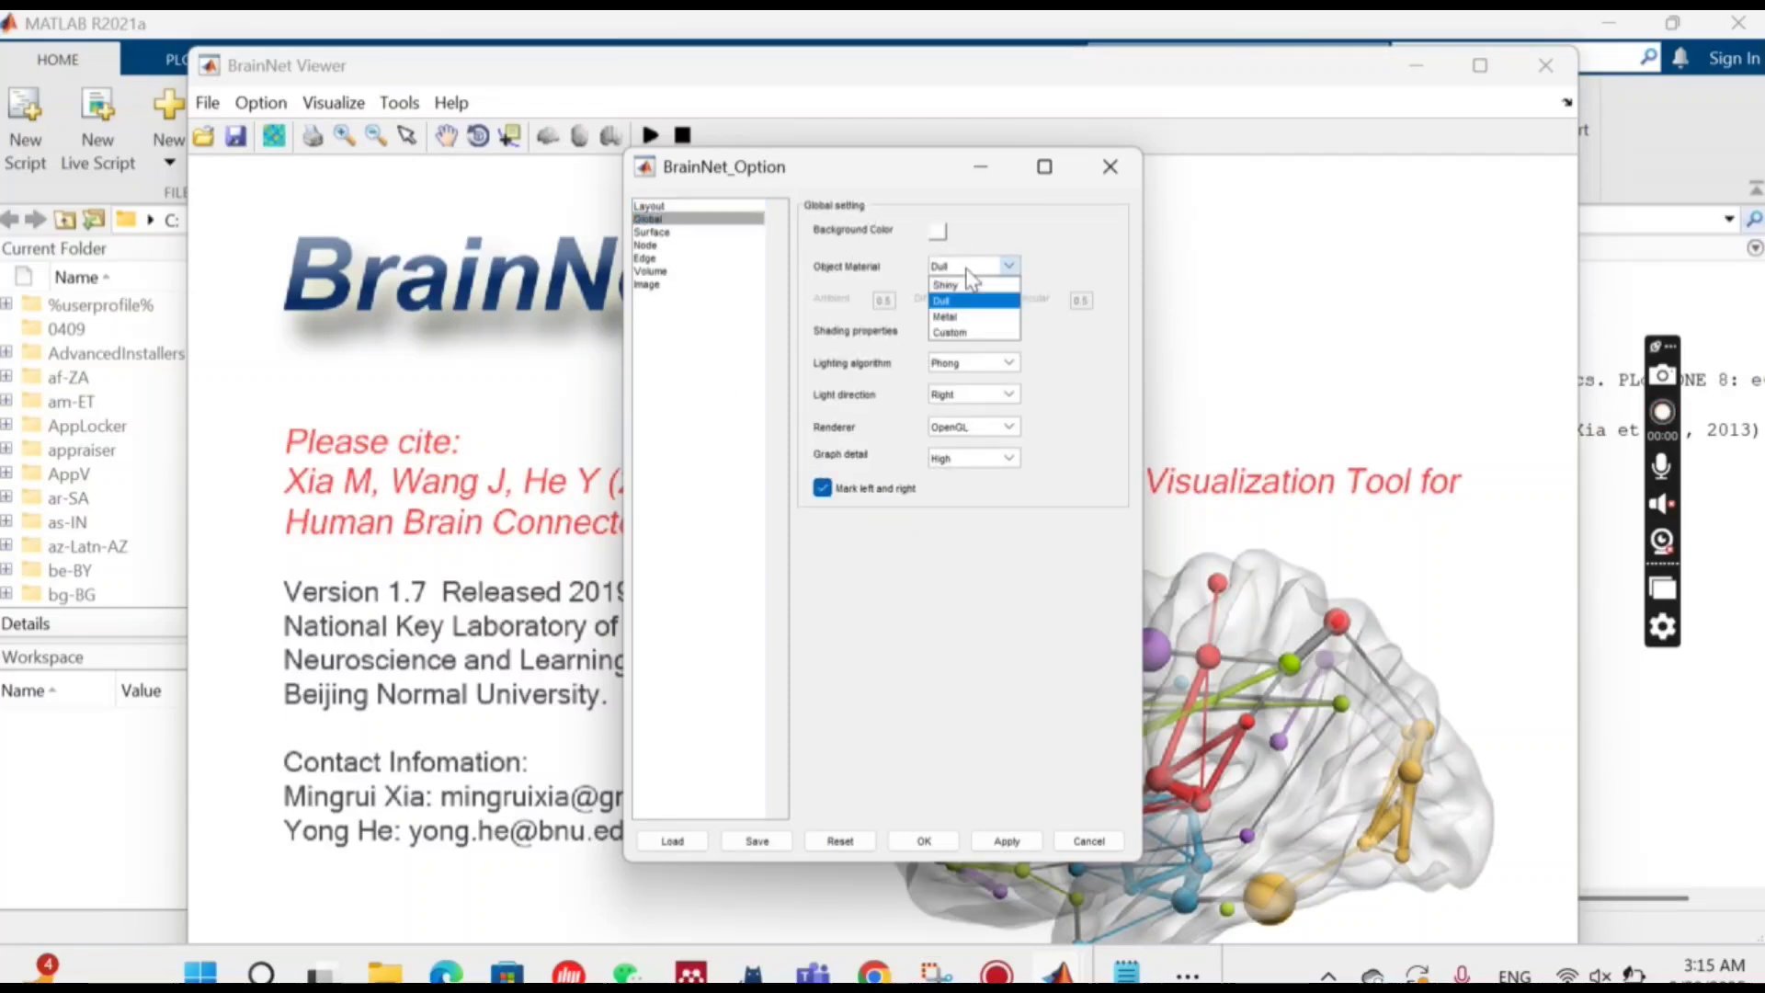
{"action": "left_click", "coordinate": [967, 270]}
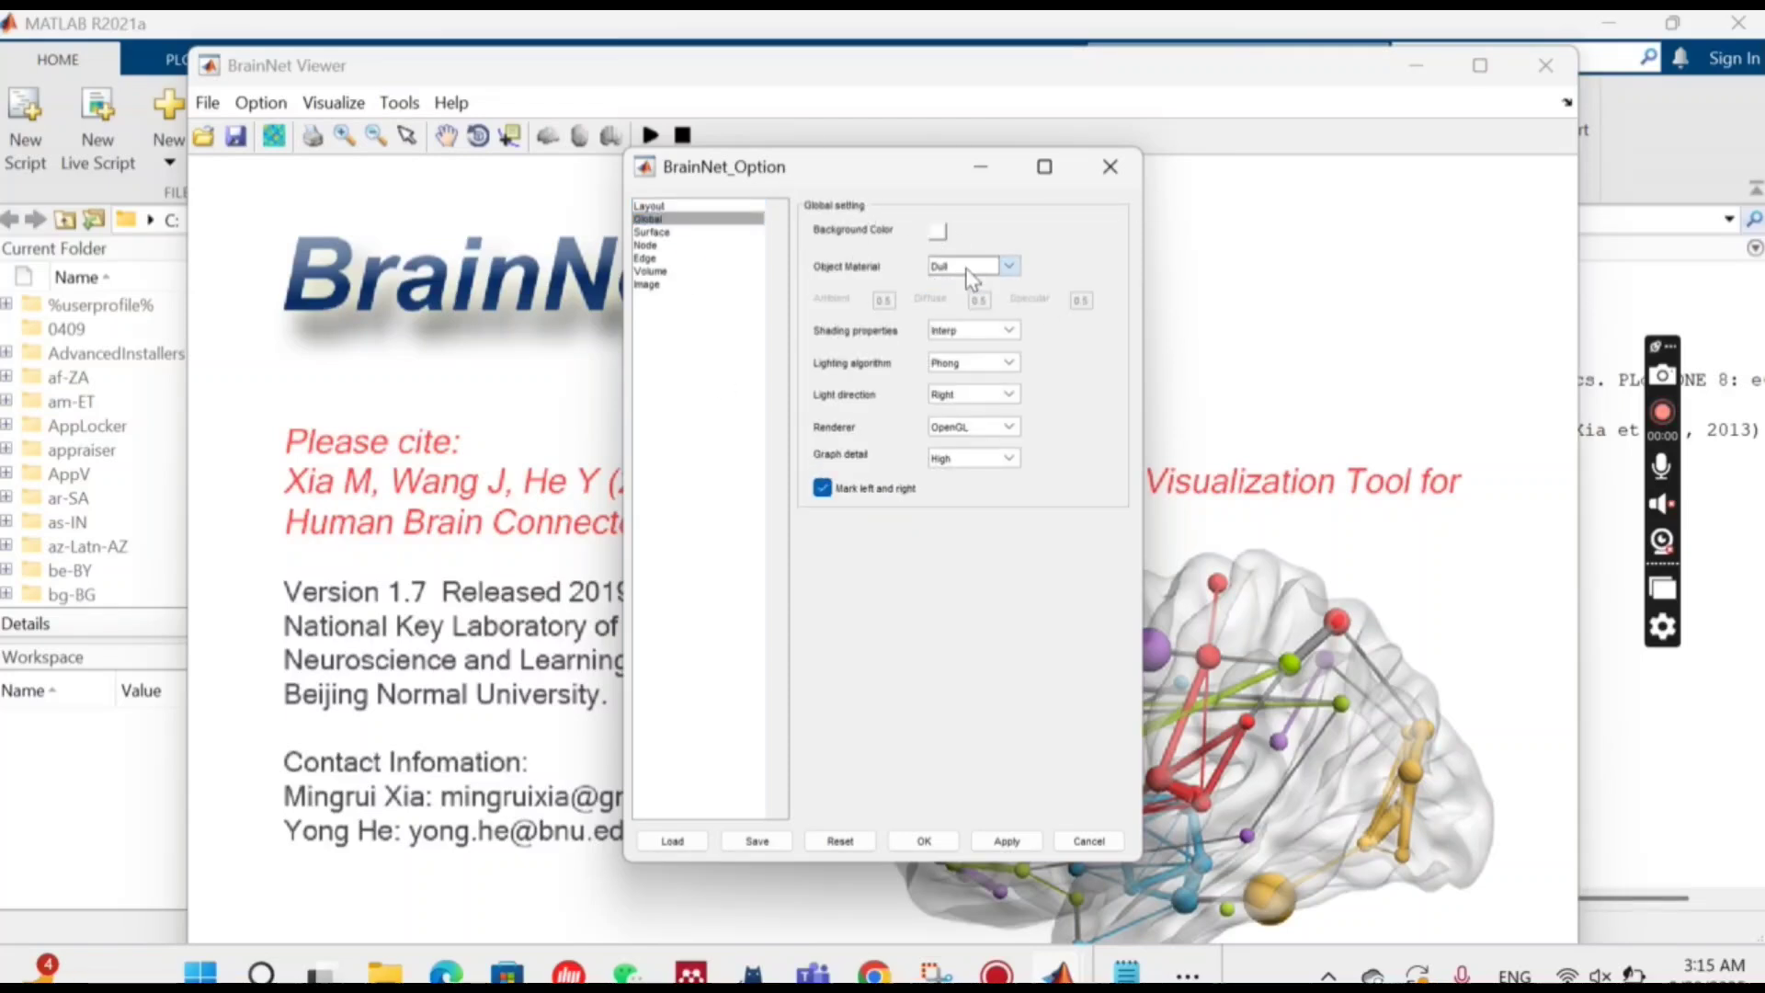
{"action": "left_click", "coordinate": [650, 232]}
{"action": "left_click_drag", "start_coordinate": [956, 271], "coordinate": [999, 272]}
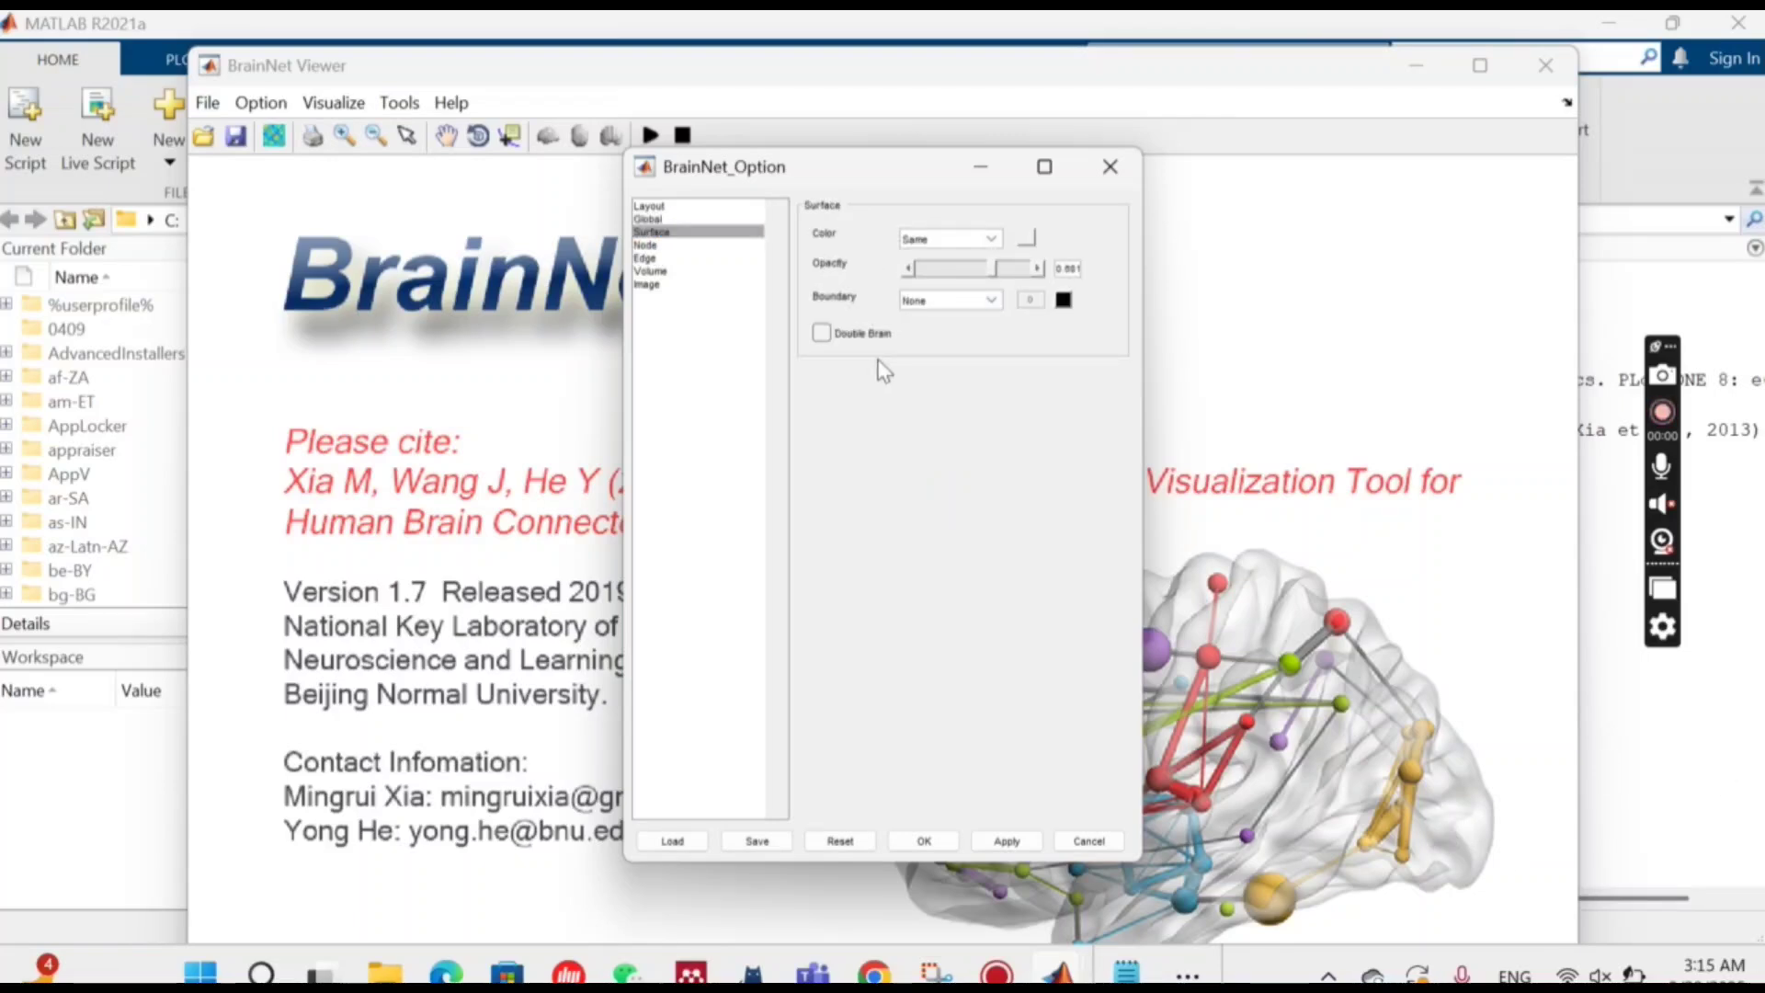
{"action": "left_click_drag", "start_coordinate": [992, 267], "coordinate": [936, 287]}
Step: Set the node size mode to Equal and select the size value for editing
{"action": "left_click", "coordinate": [723, 258]}
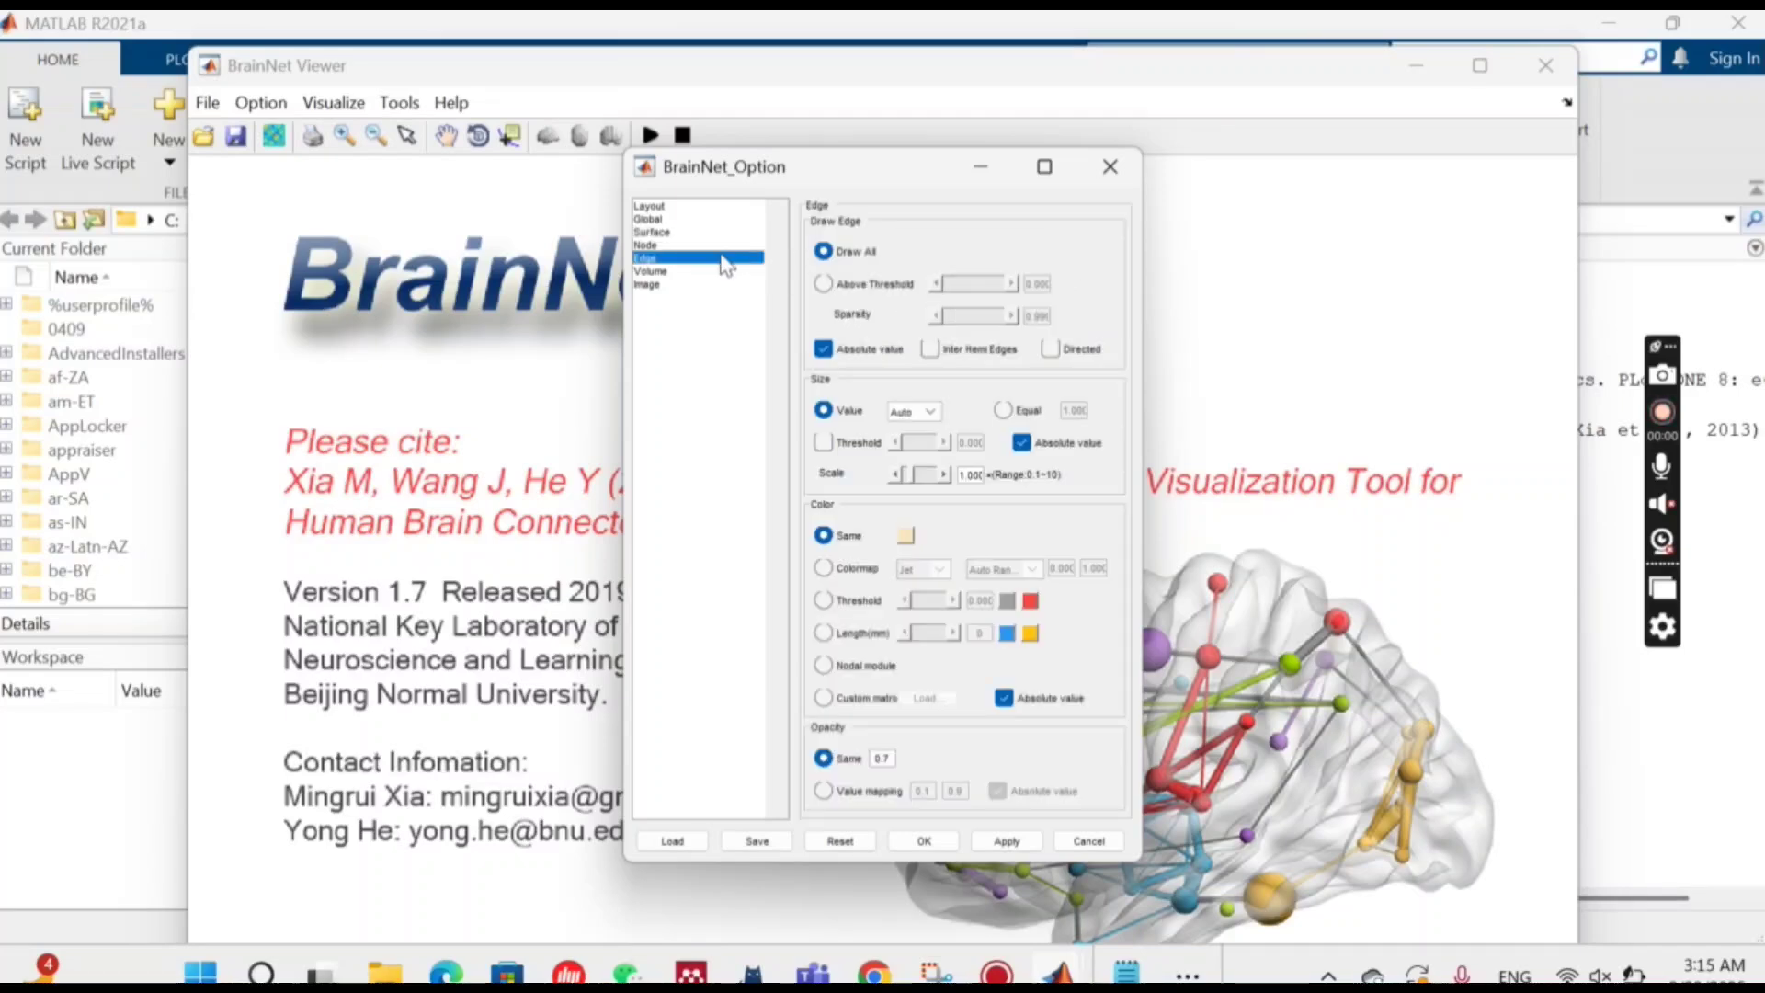
{"action": "left_click", "coordinate": [723, 246]}
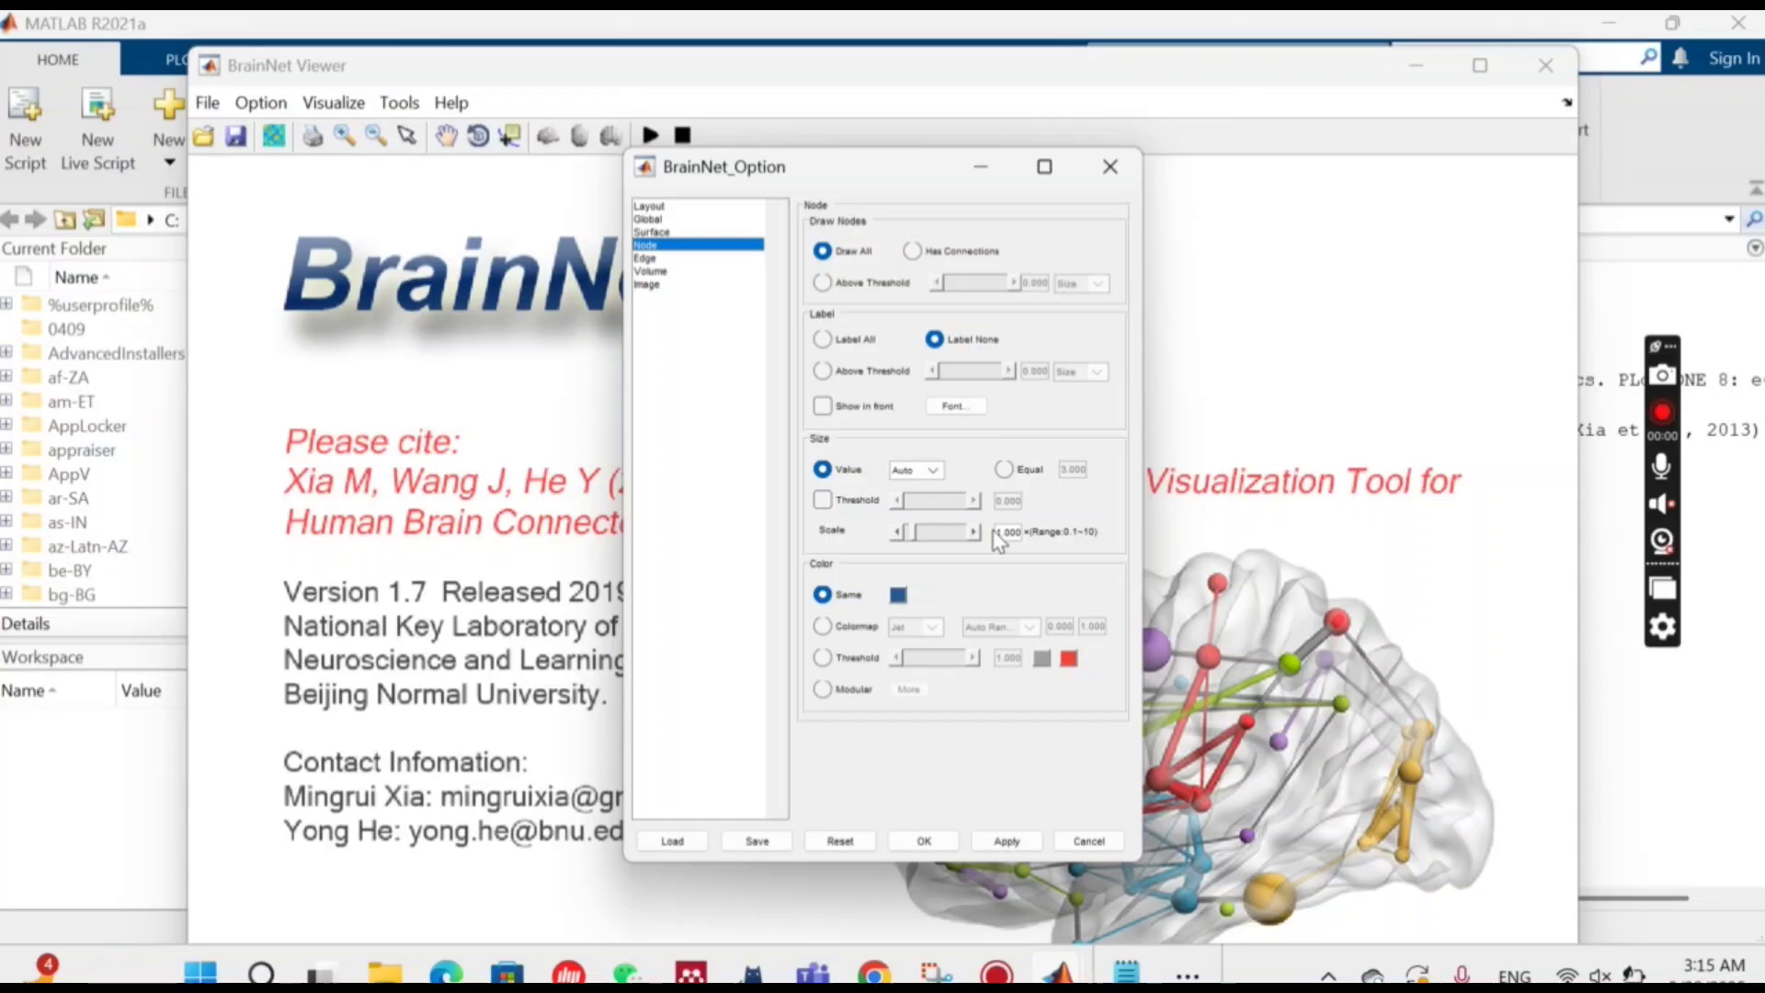
{"action": "left_click", "coordinate": [1004, 469]}
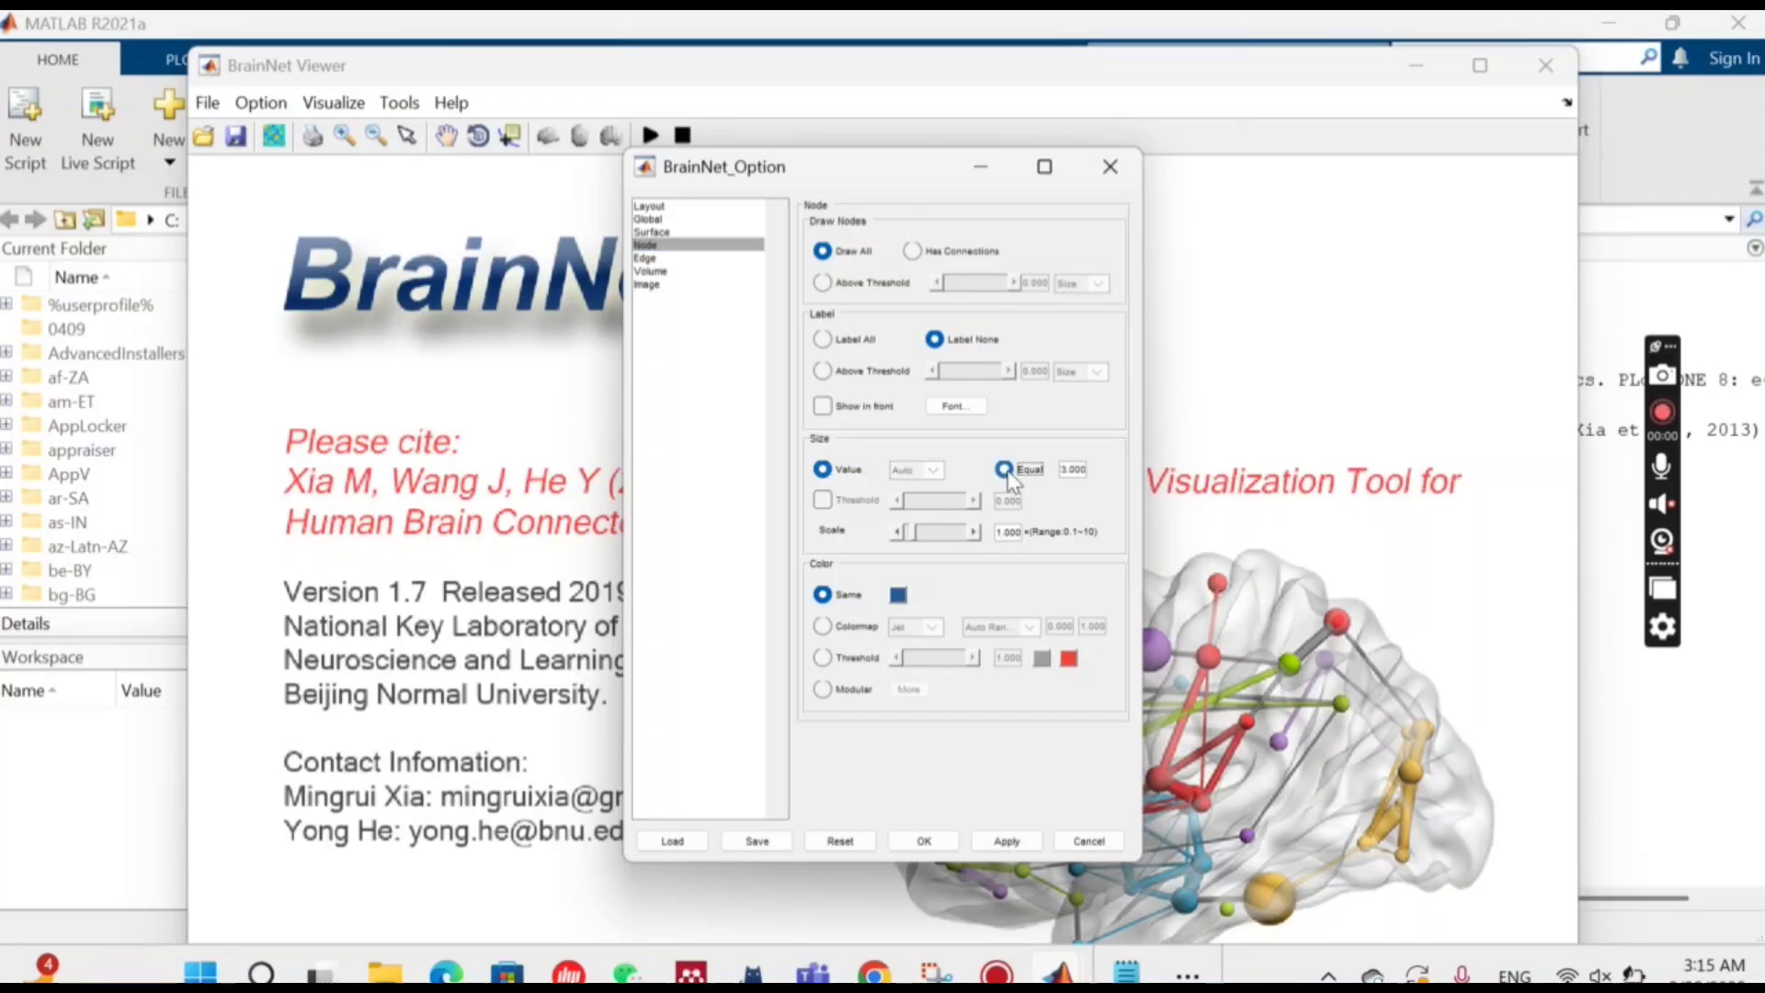
{"action": "left_click", "coordinate": [1074, 470]}
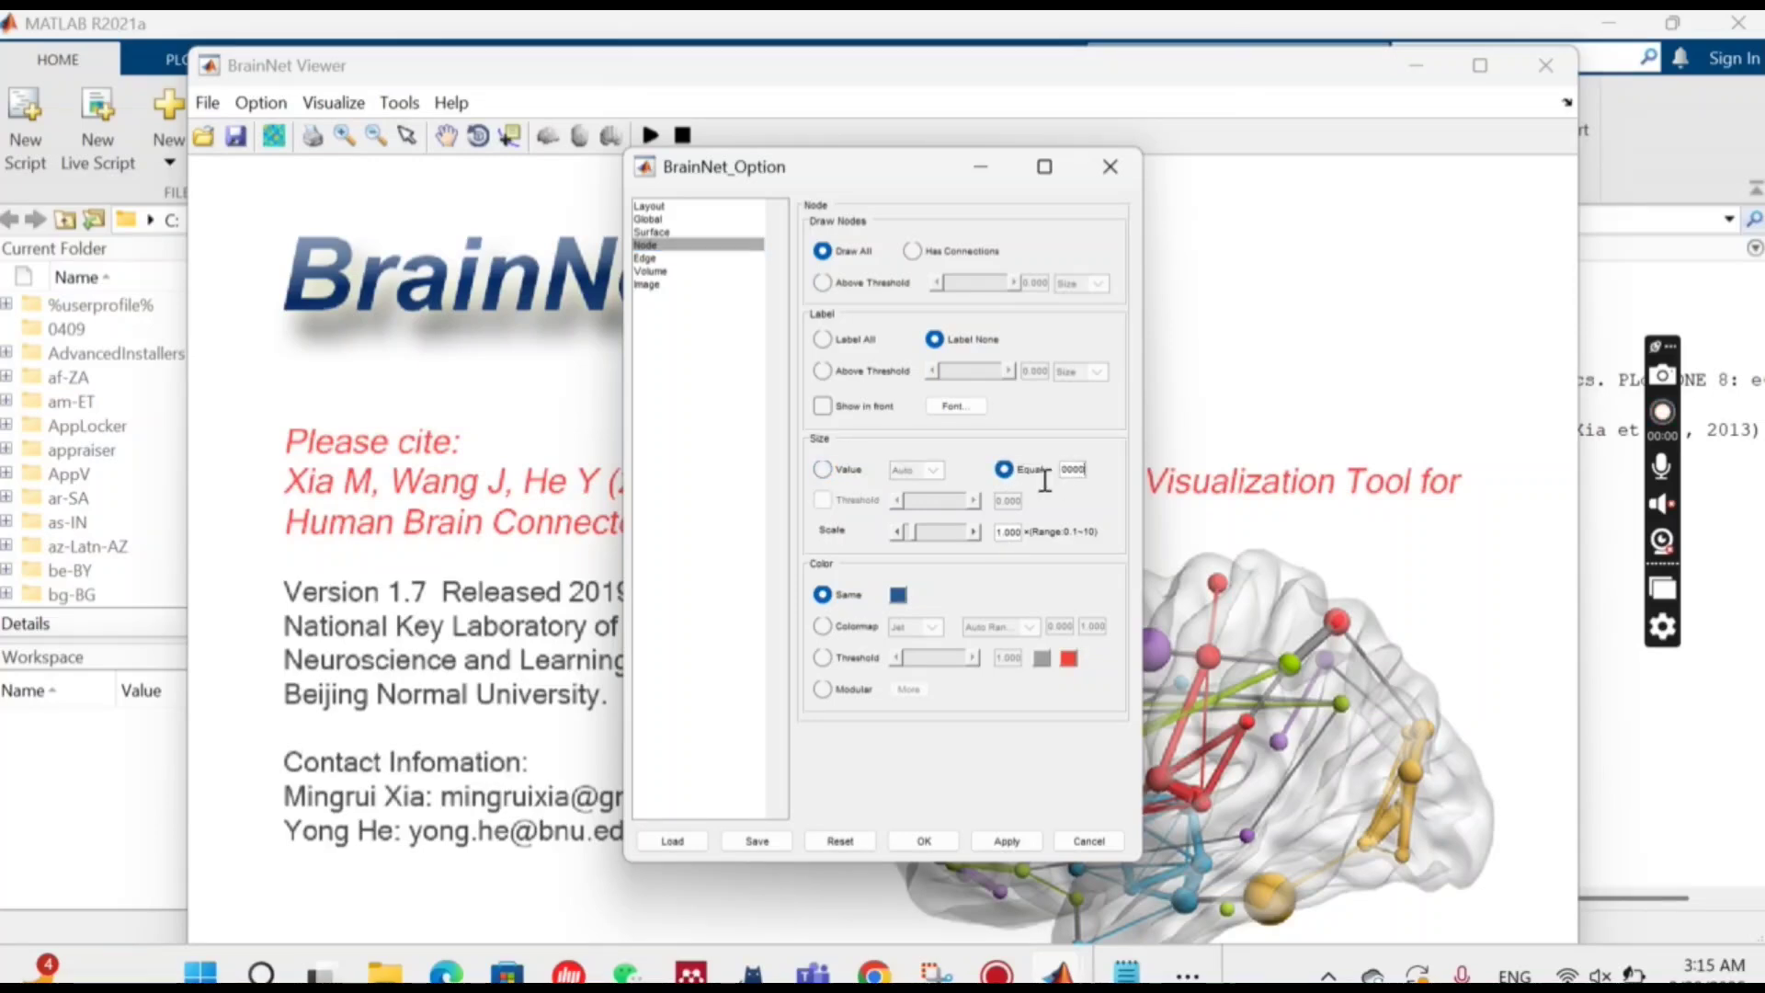
{"action": "double_click", "coordinate": [1072, 472]}
Step: Try the Colormap, Threshold and Length edge colour modes, ending with Custom matrix
{"action": "left_click", "coordinate": [658, 259]}
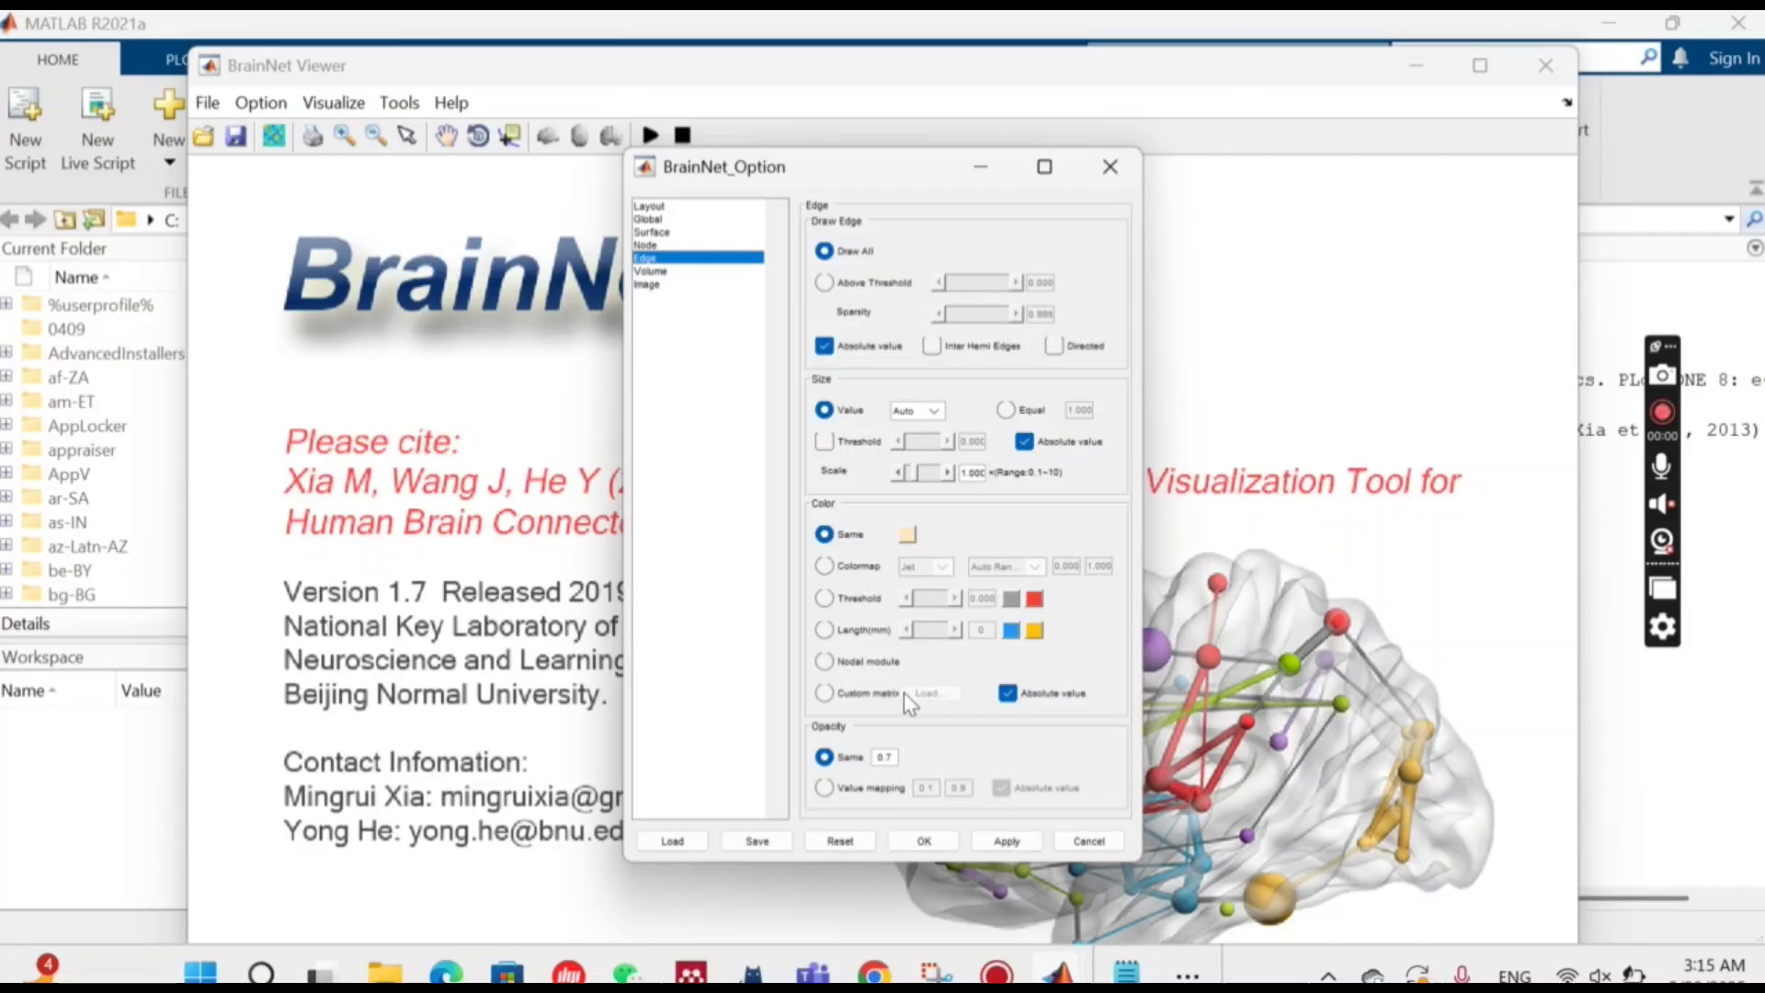
{"action": "left_click", "coordinate": [879, 566]}
{"action": "left_click", "coordinate": [865, 601]}
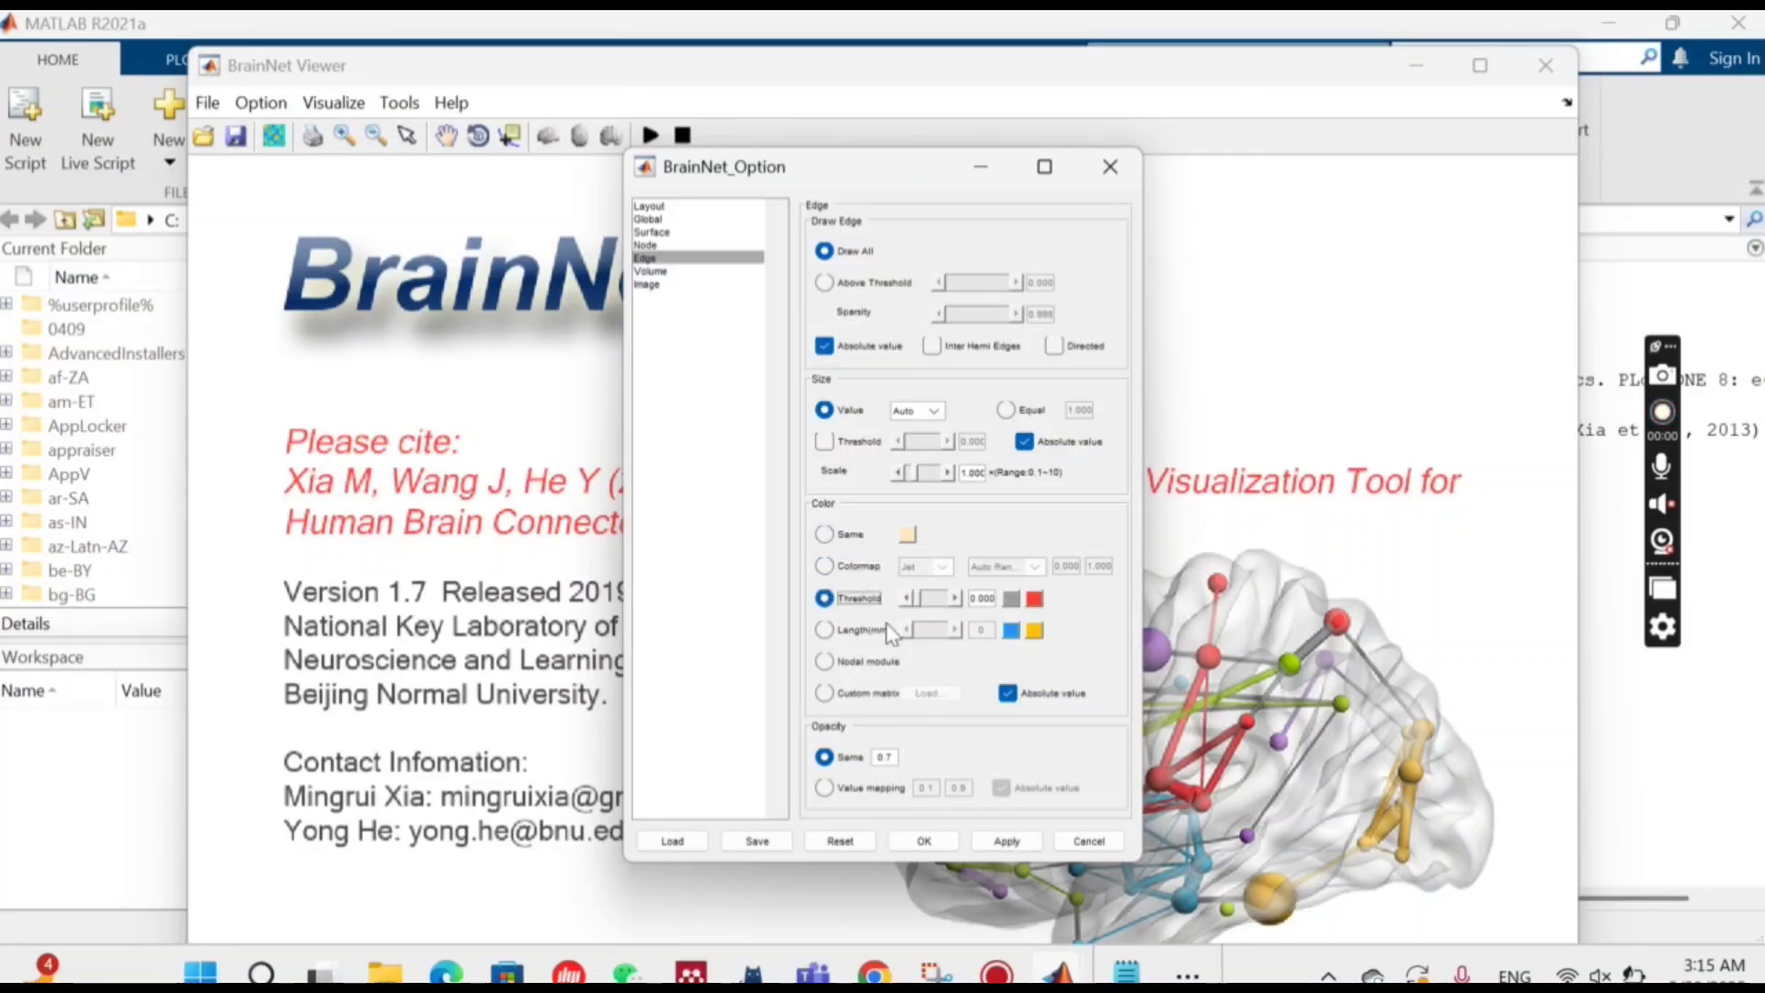
{"action": "left_click", "coordinate": [871, 632]}
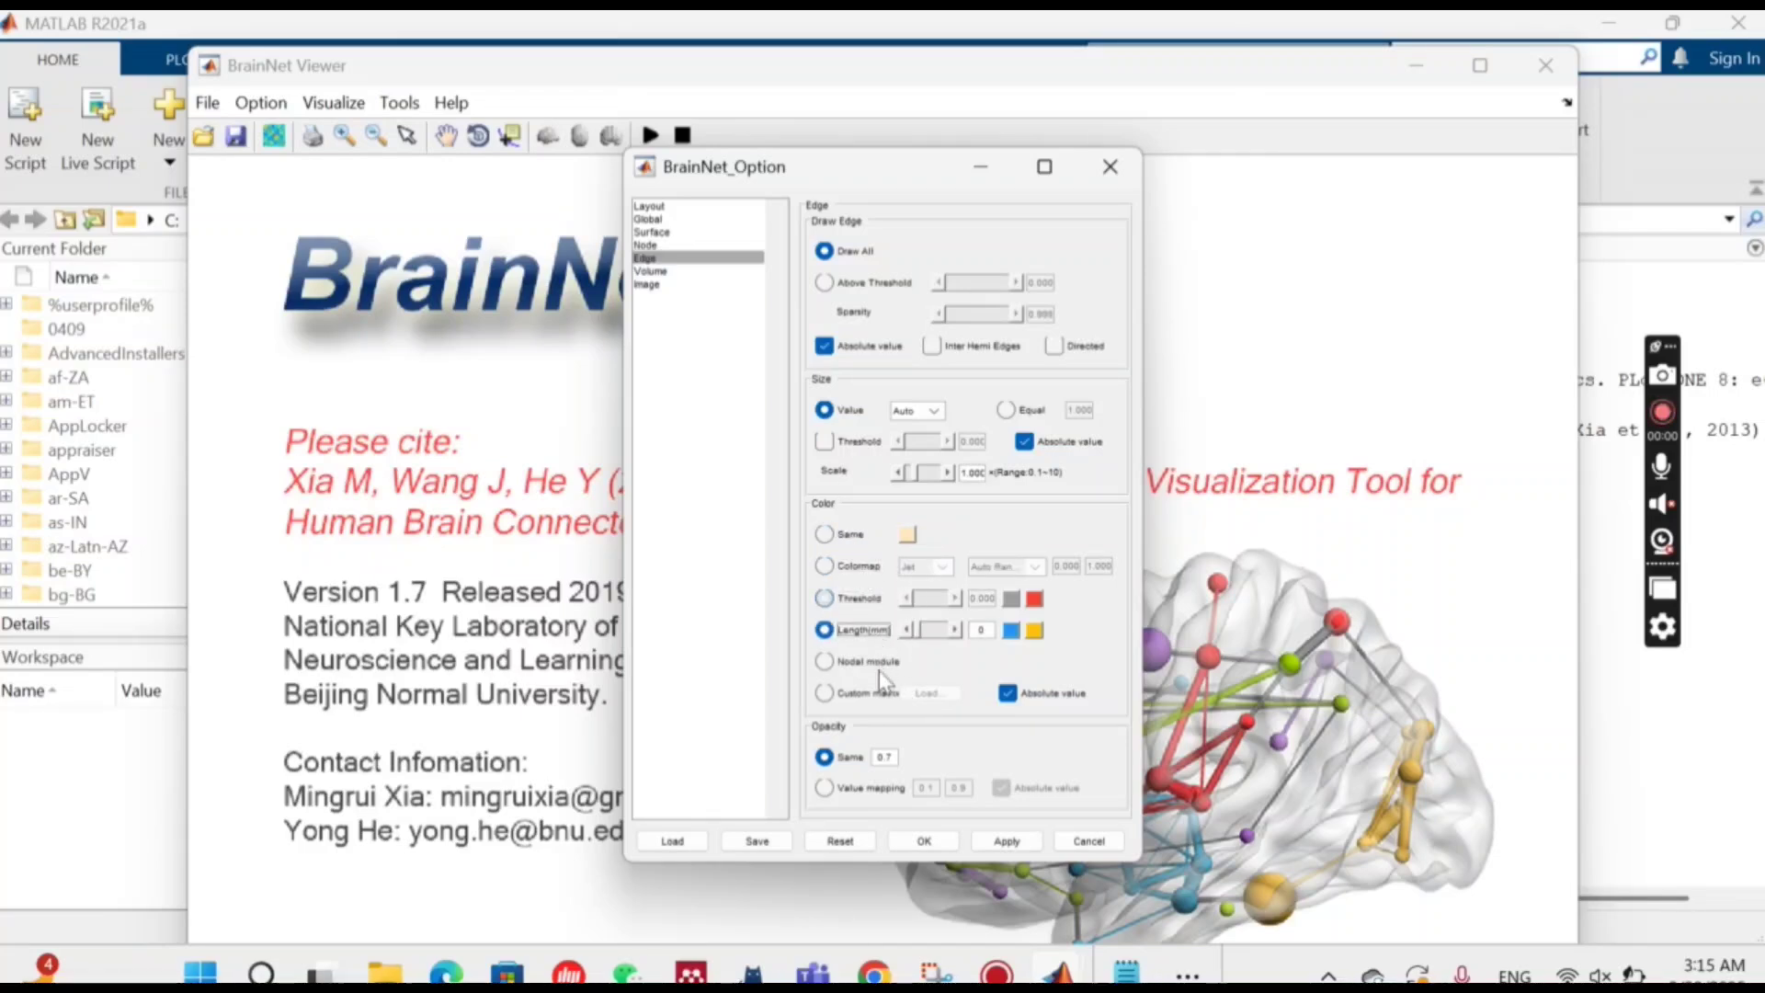
{"action": "left_click", "coordinate": [823, 695]}
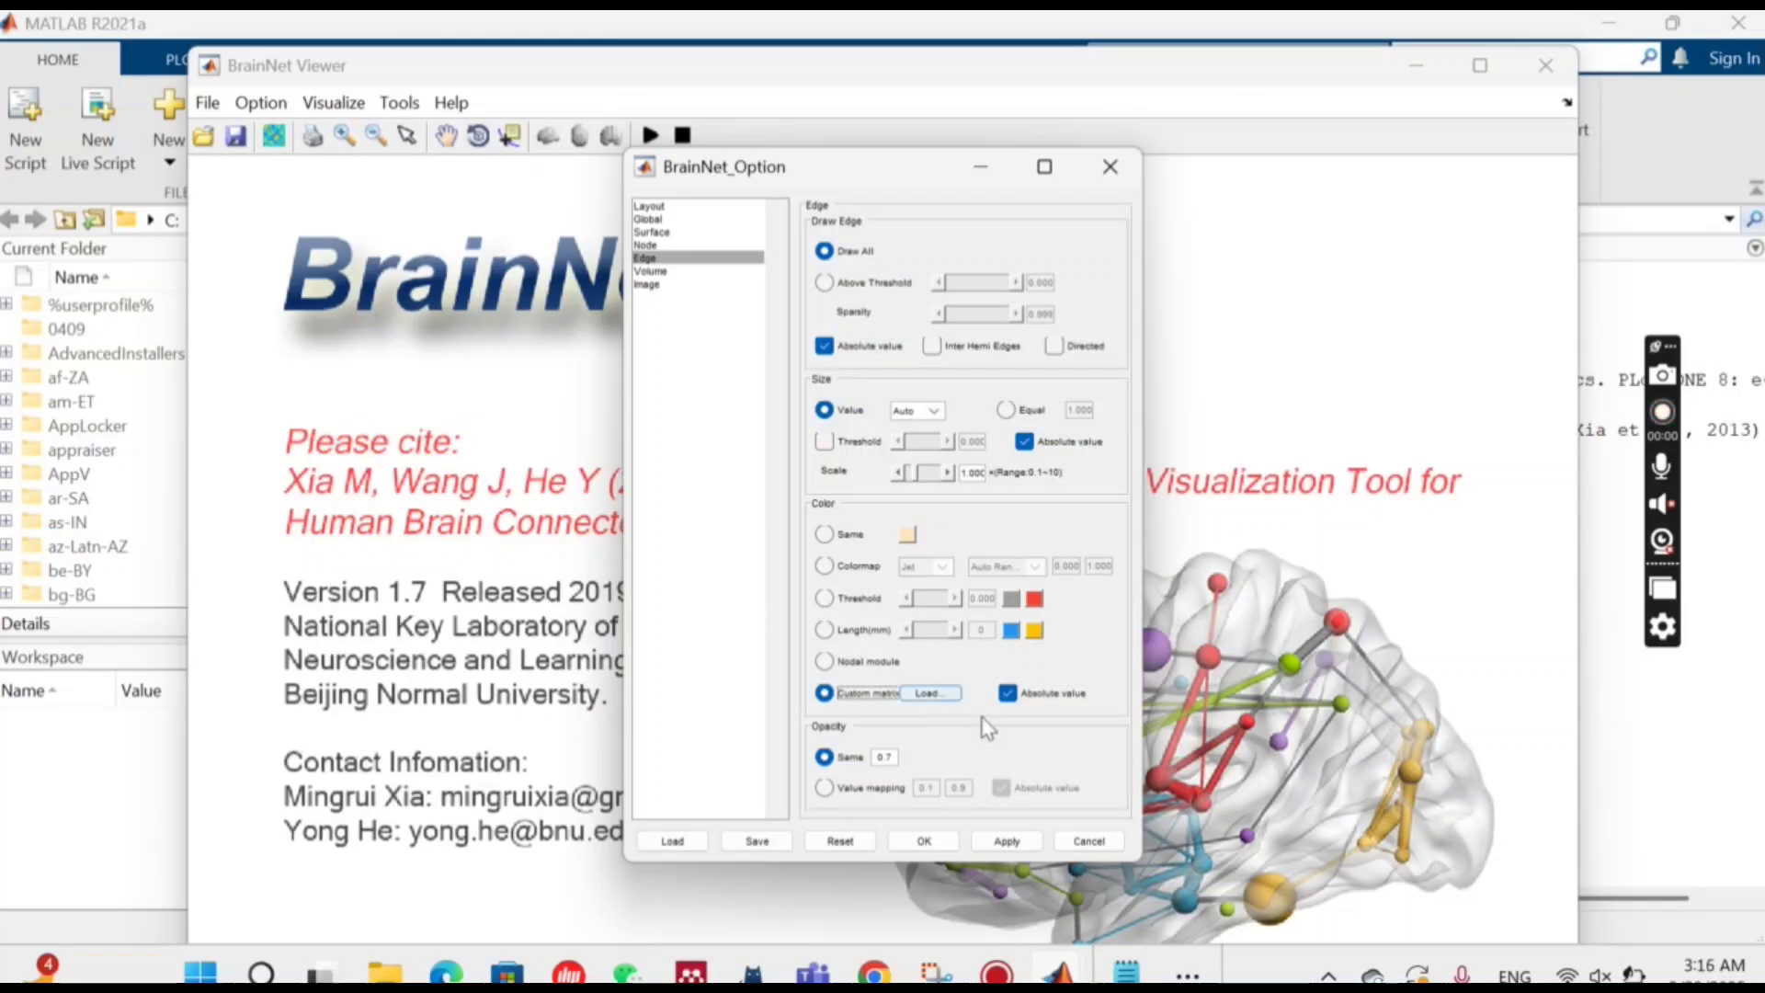
Step: Restrict the drawn edges to those above a threshold of about 0.745 and apply the display options
{"action": "left_click", "coordinate": [826, 284]}
{"action": "left_click_drag", "start_coordinate": [953, 284], "coordinate": [999, 294]}
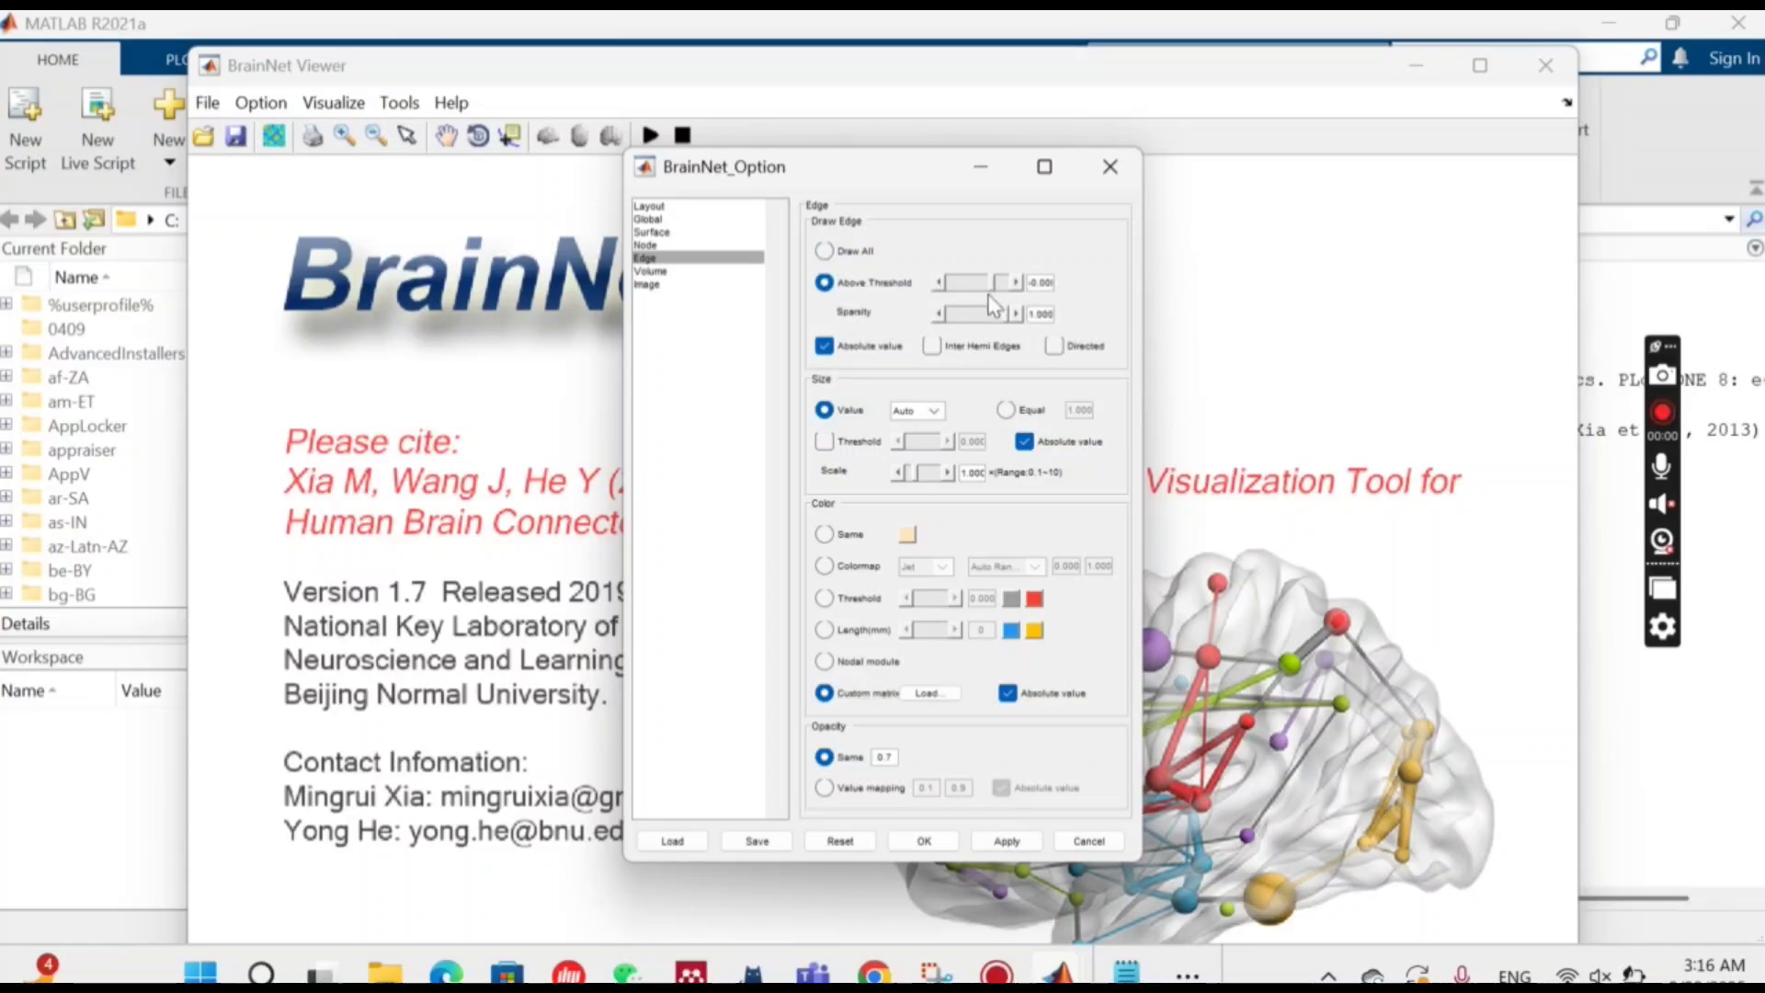
{"action": "left_click", "coordinate": [1029, 844]}
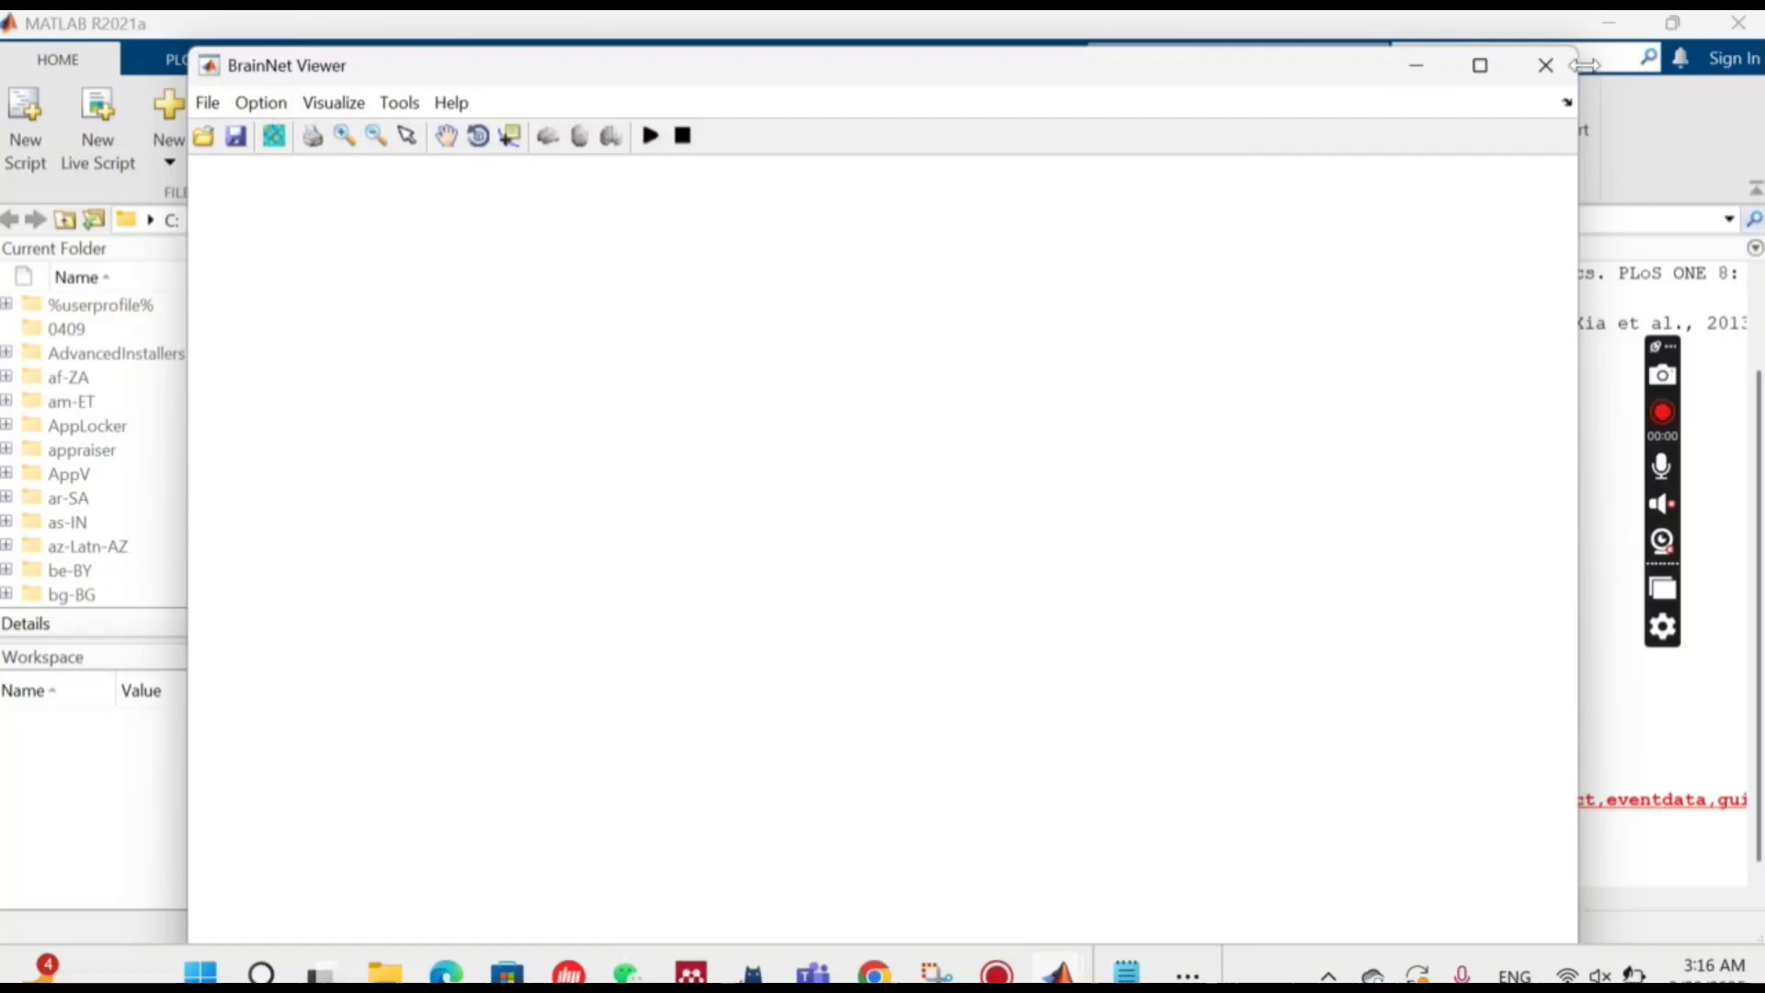
Step: Minimize the viewer, examine the error output in the MATLAB command window and return to BrainNet Viewer
{"action": "left_click", "coordinate": [1417, 66]}
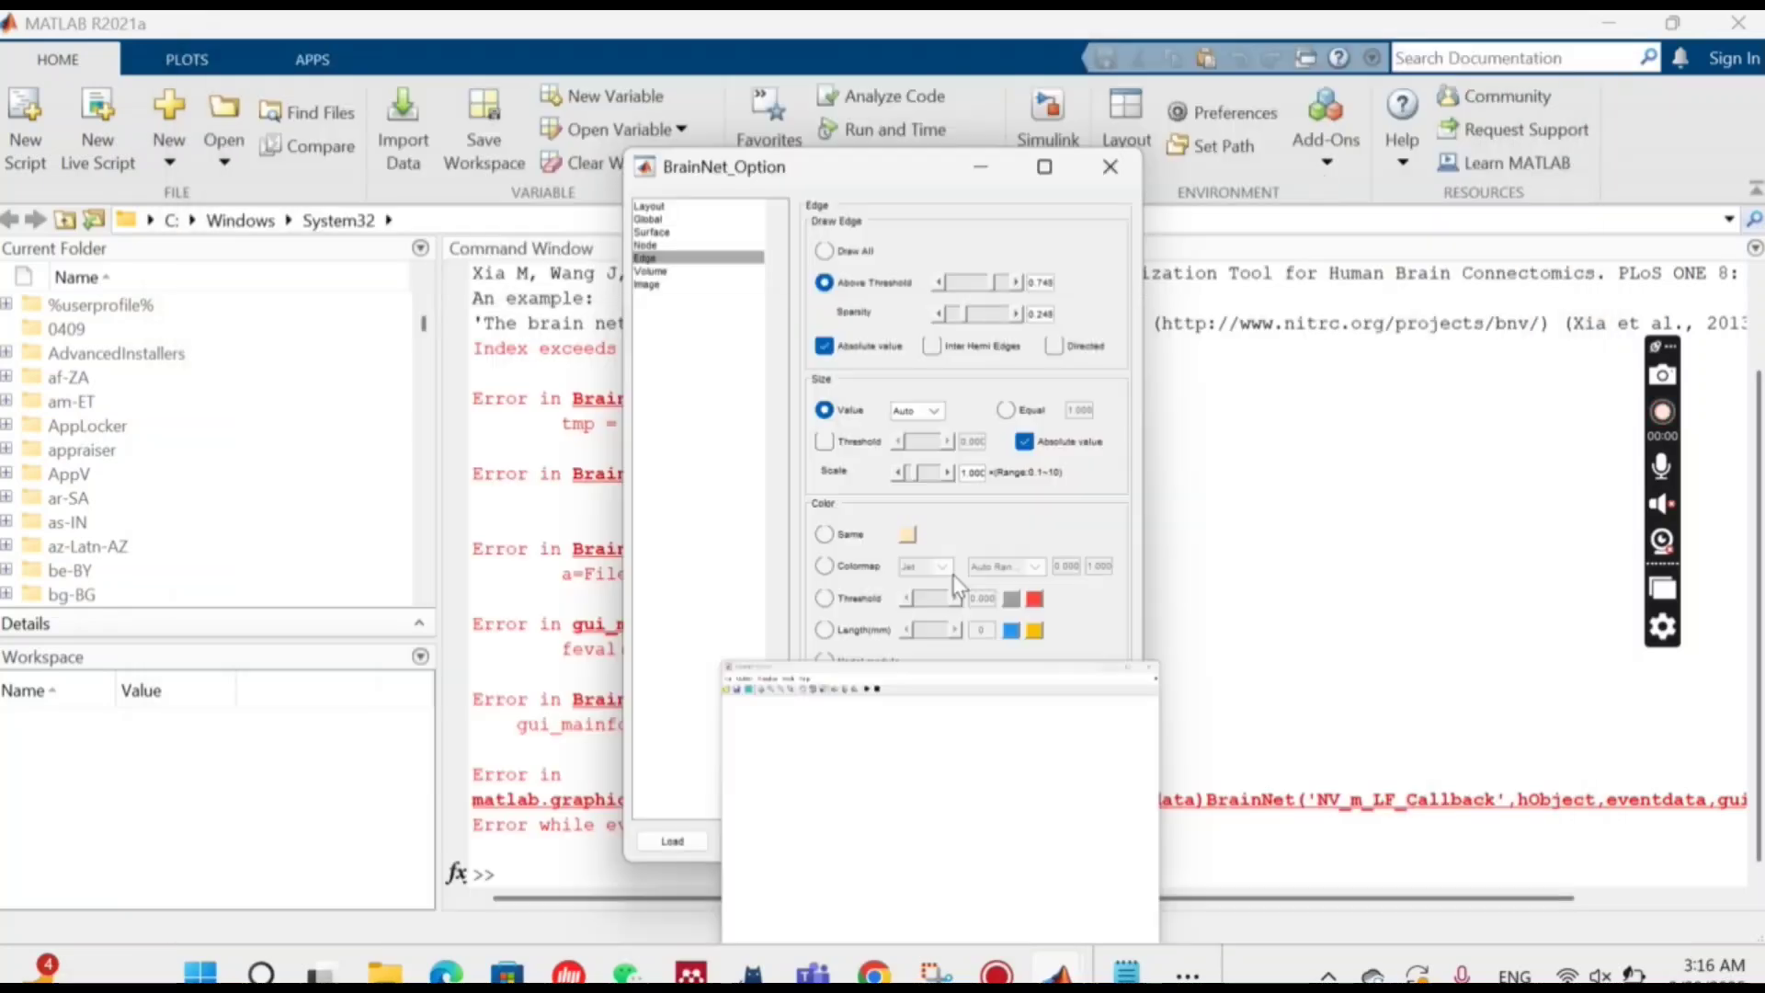
{"action": "left_click", "coordinate": [503, 721]}
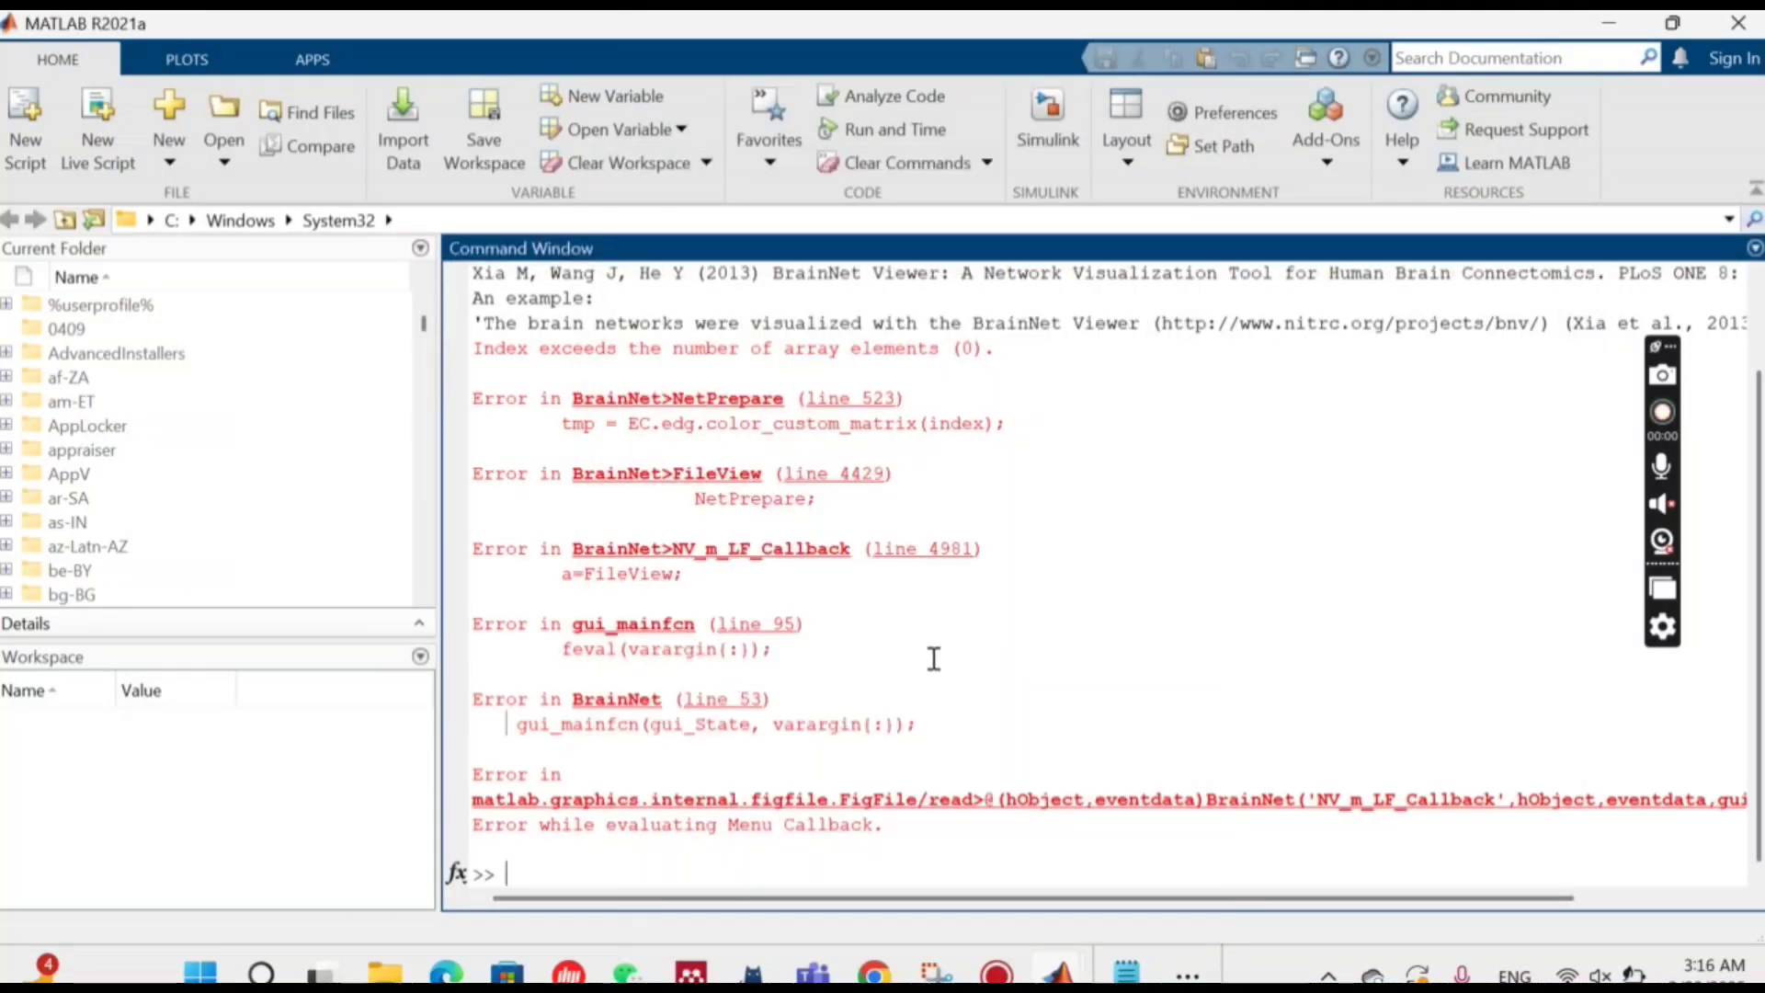
{"action": "left_click", "coordinate": [1057, 975]}
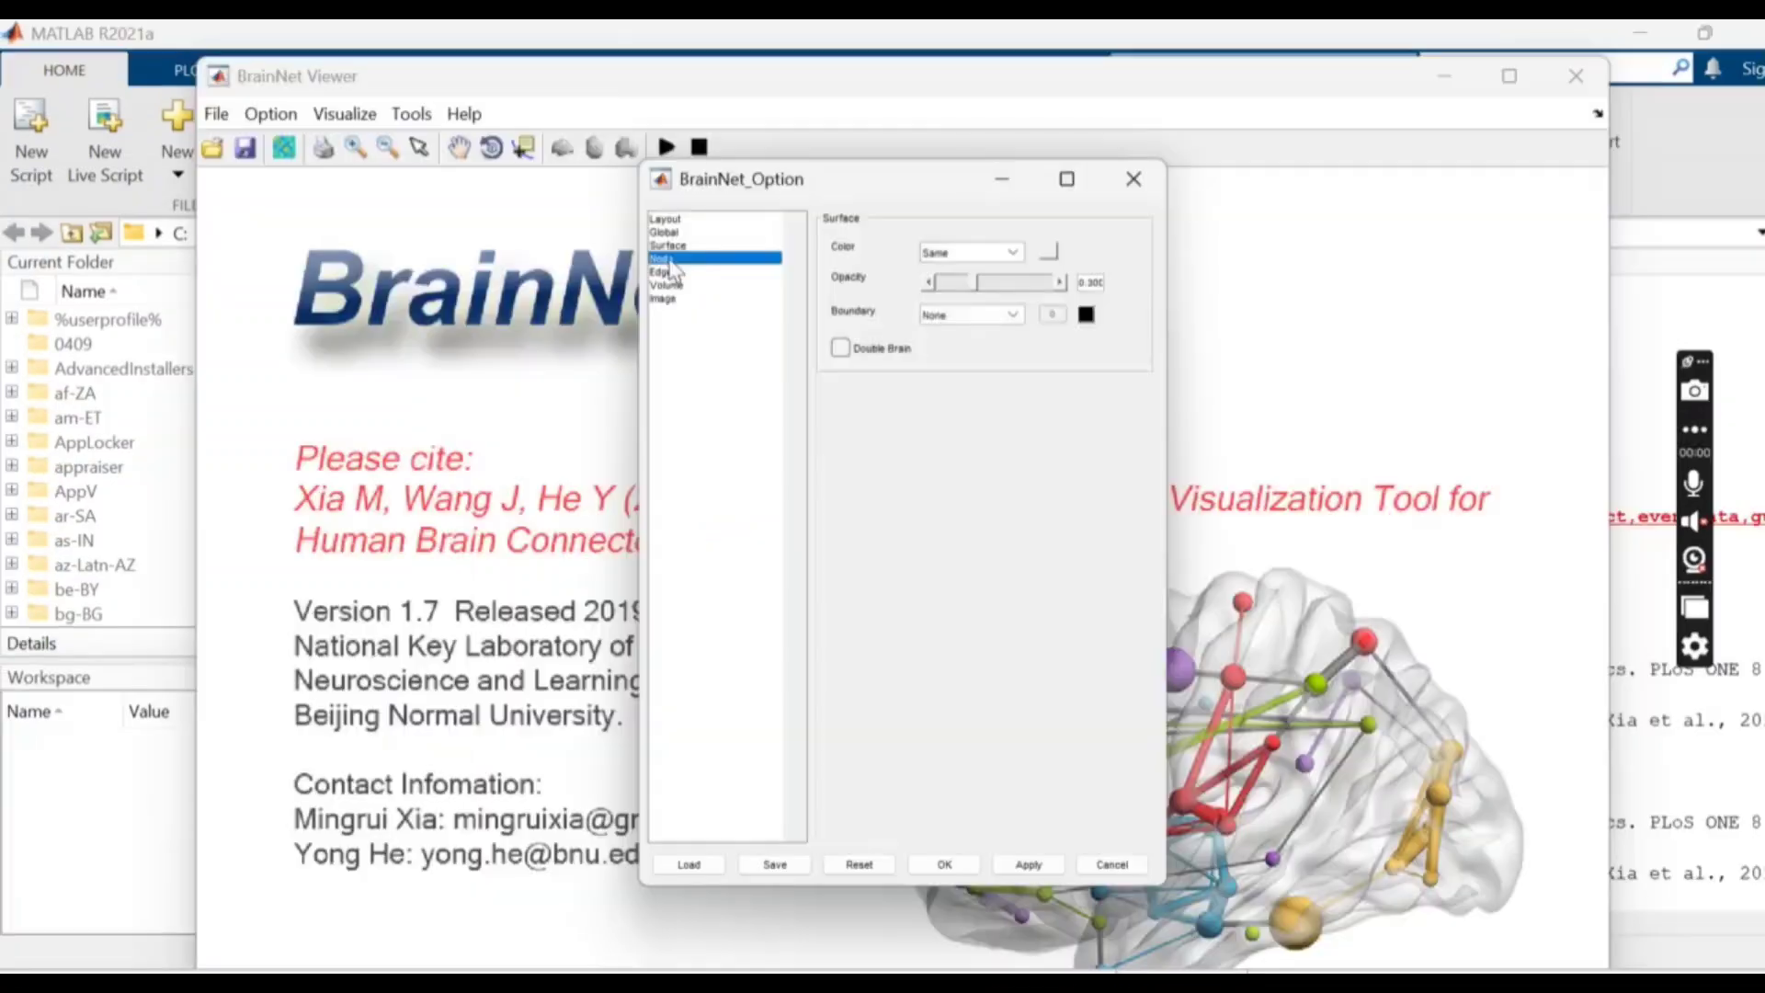
Step: Review the volume, surface, edge and node display options
{"action": "left_click", "coordinate": [669, 285]}
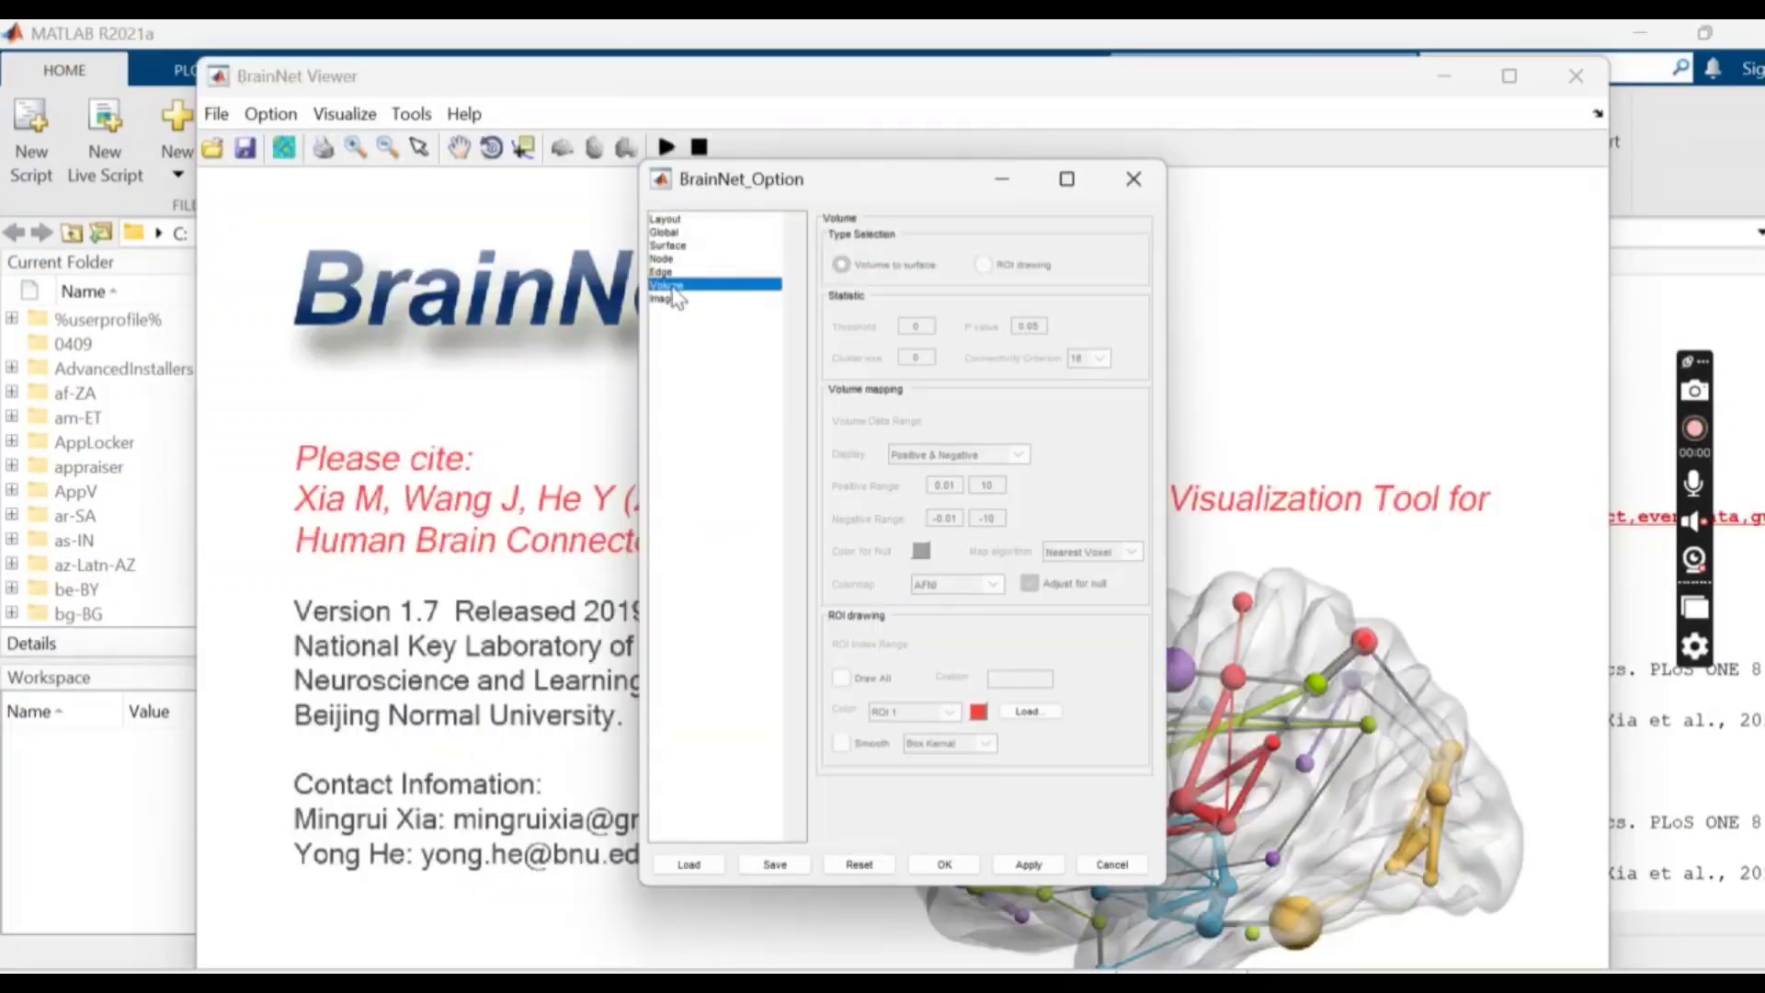
{"action": "left_click", "coordinate": [710, 246]}
{"action": "left_click", "coordinate": [682, 273]}
{"action": "left_click", "coordinate": [692, 261]}
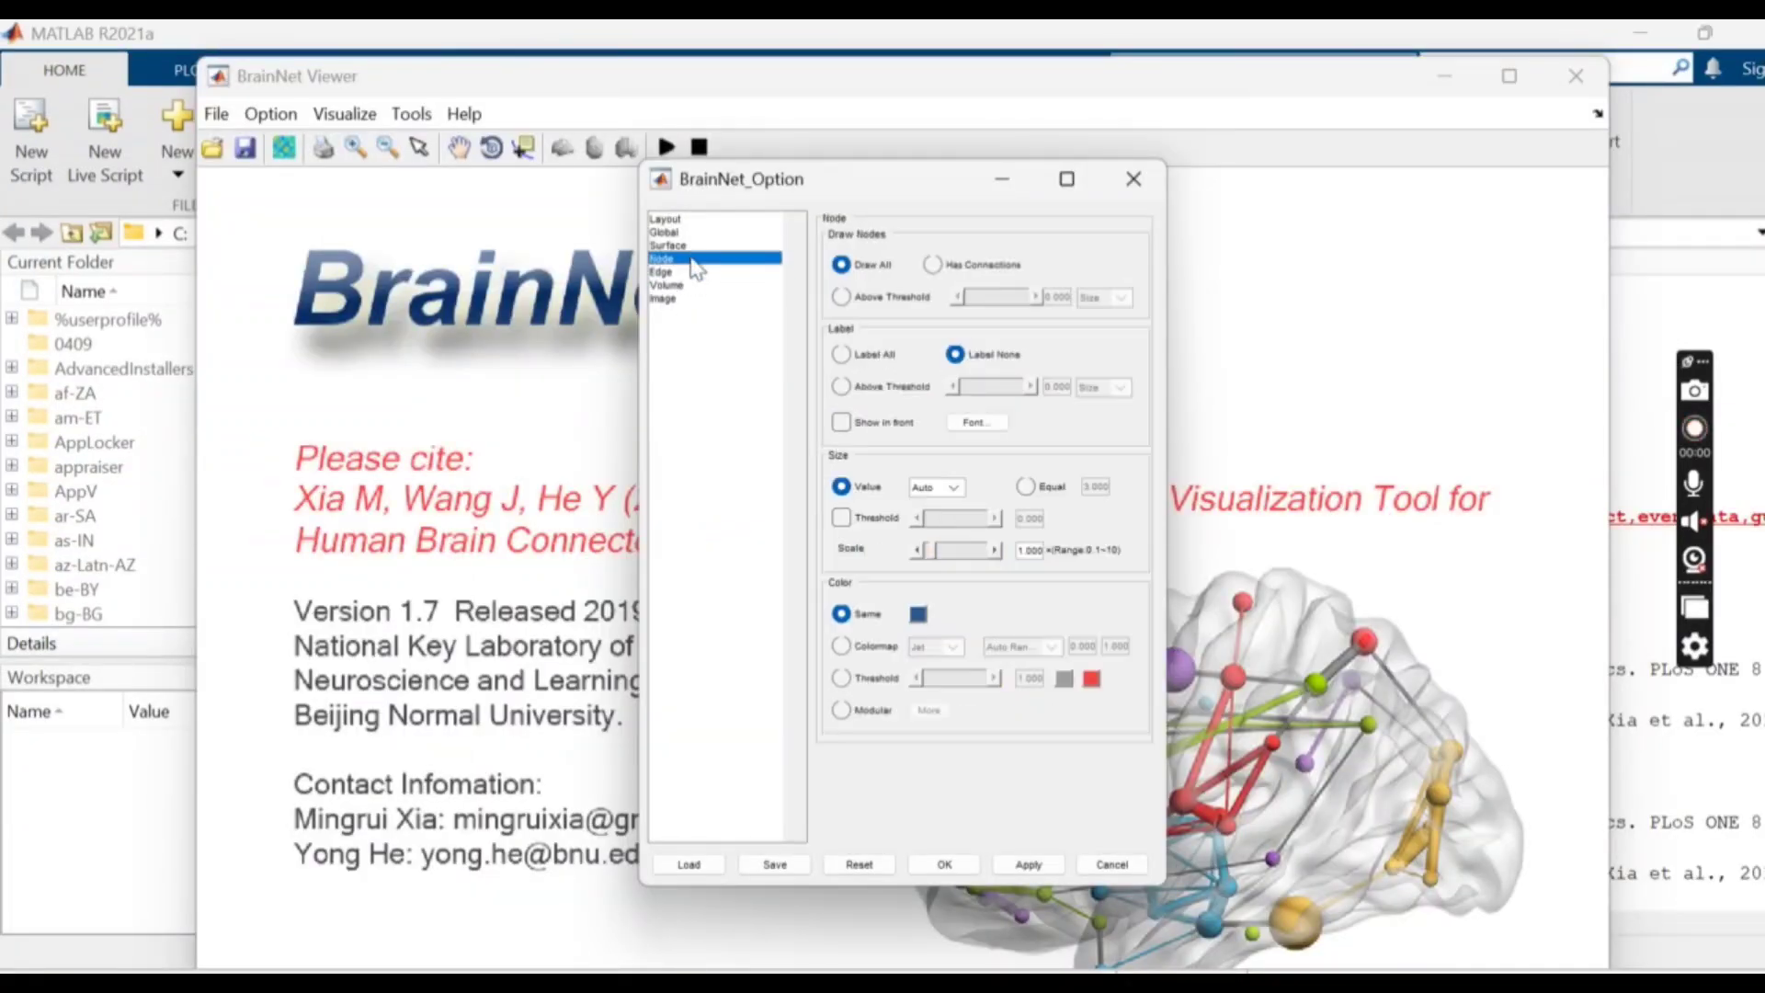
Step: Try the Has Connections and Label All node options, return to Draw All and Label None, and apply the display options
{"action": "left_click", "coordinate": [934, 265]}
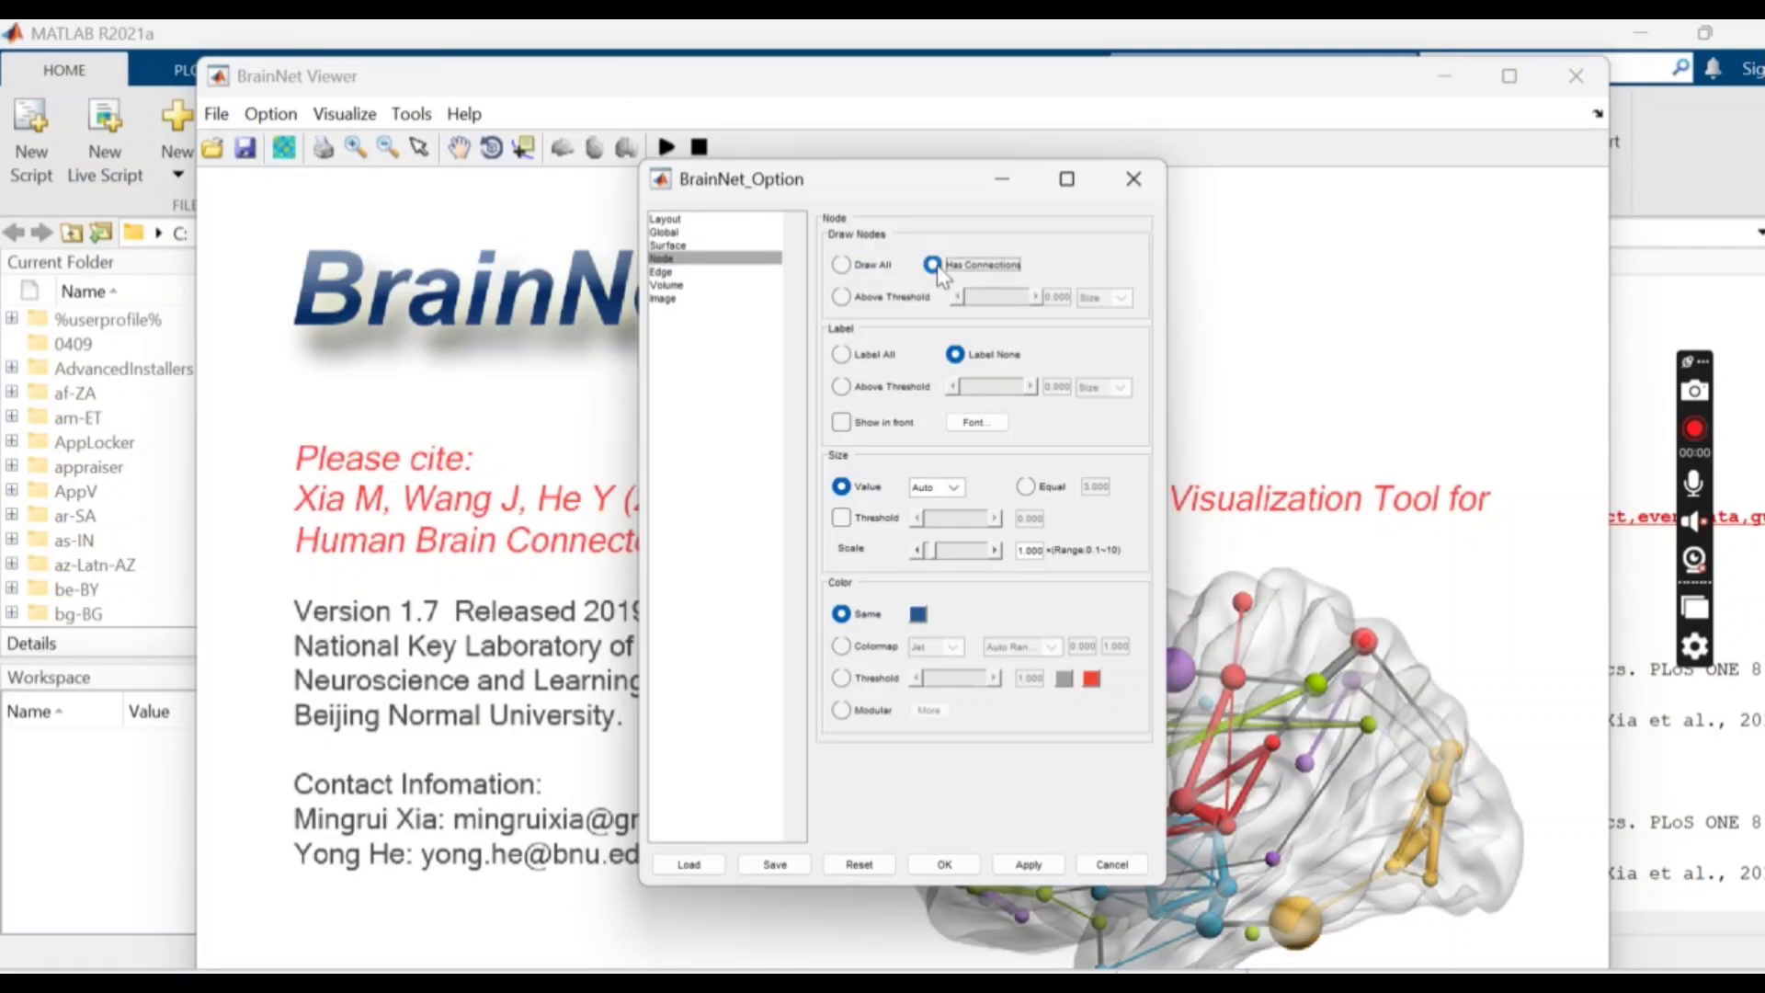
{"action": "left_click", "coordinate": [860, 266]}
{"action": "left_click", "coordinate": [844, 355]}
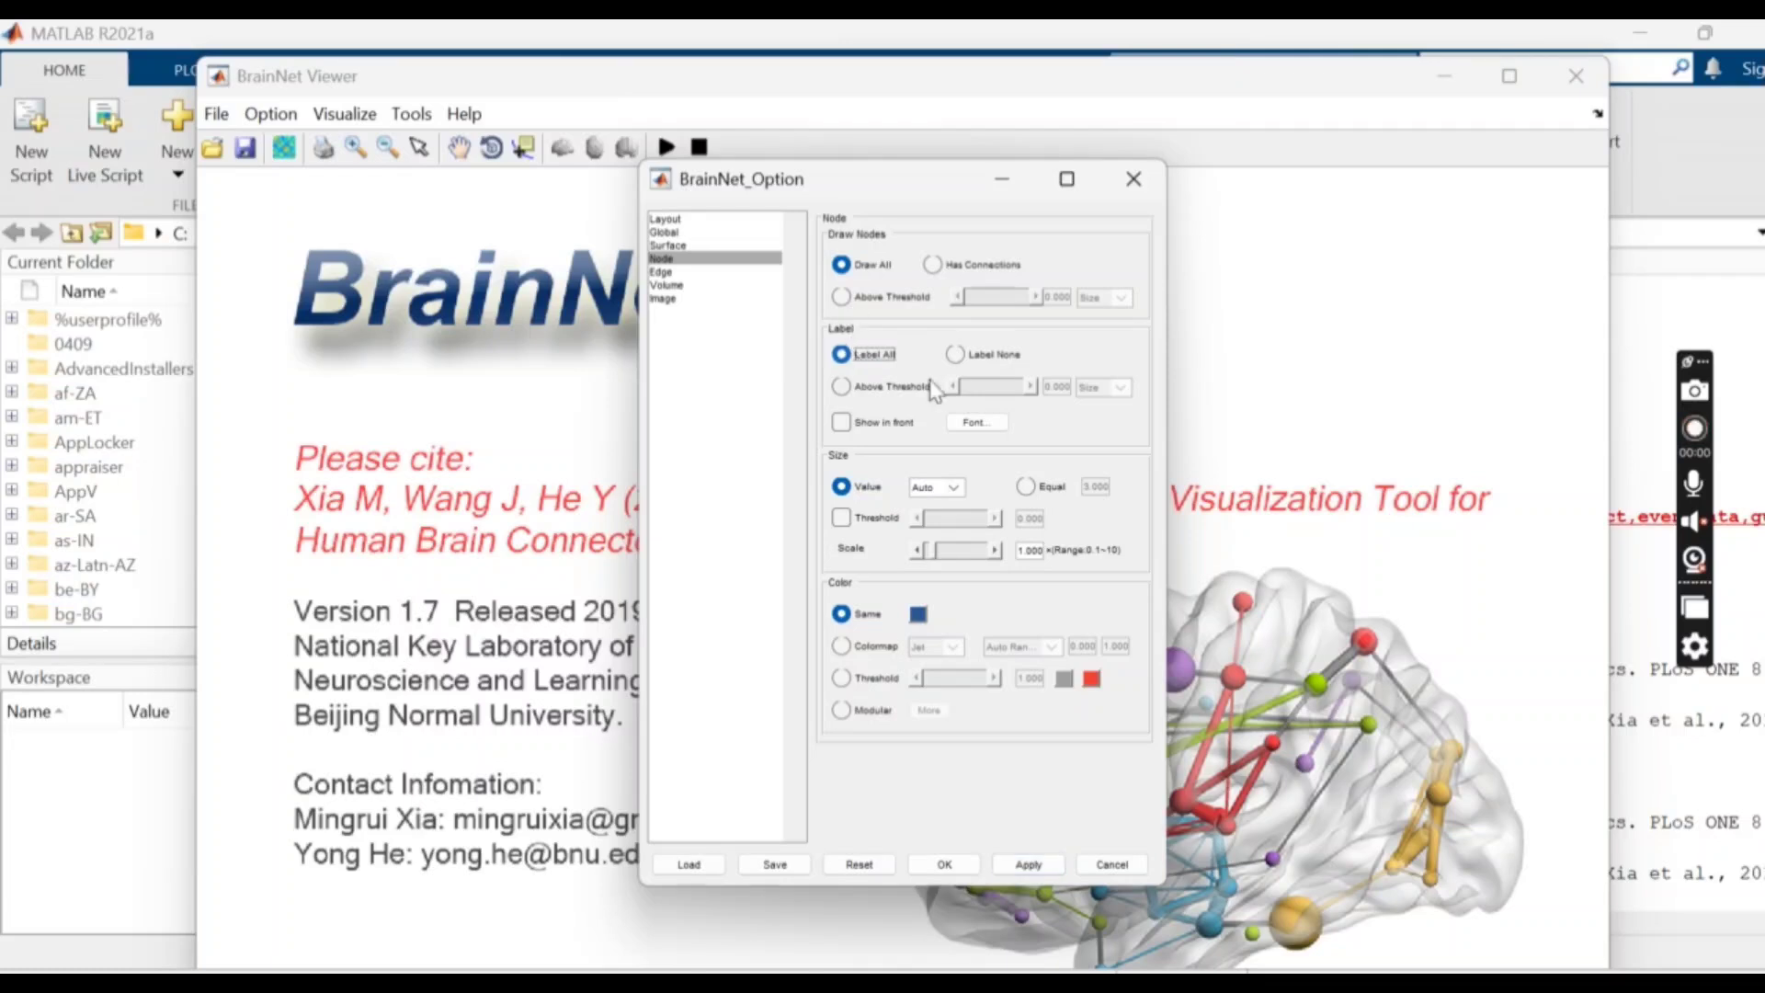
{"action": "left_click", "coordinate": [955, 368]}
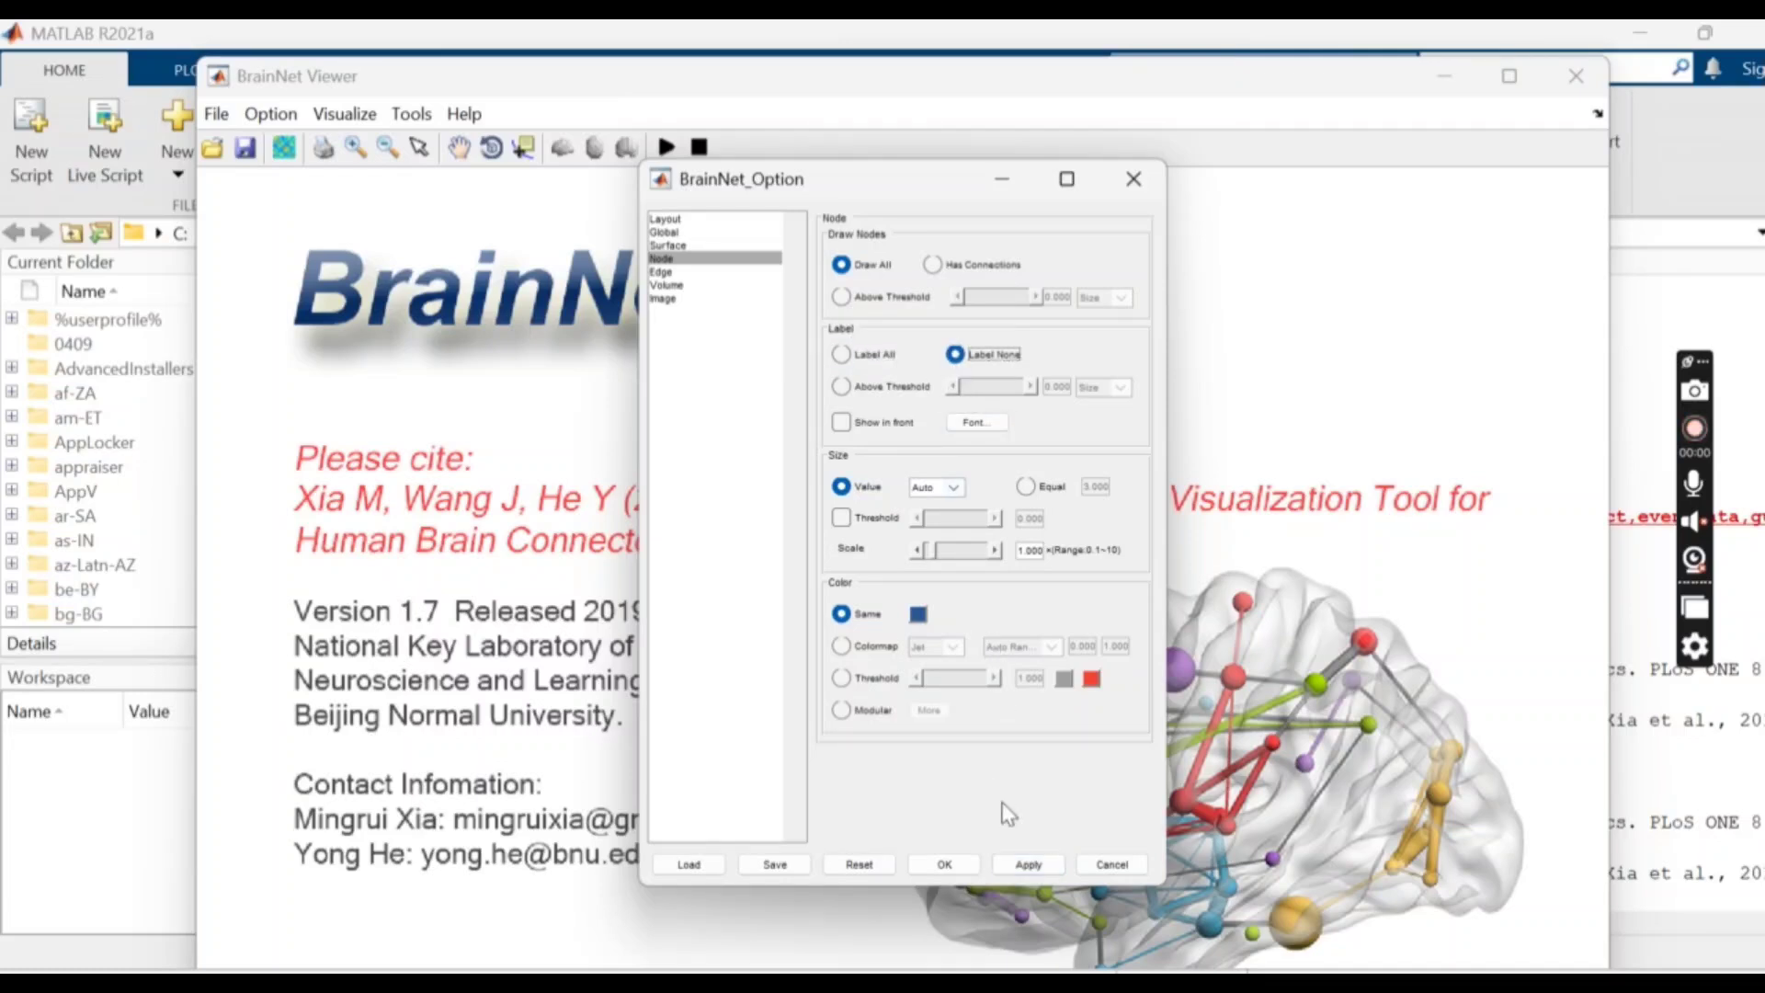
{"action": "left_click", "coordinate": [1028, 864]}
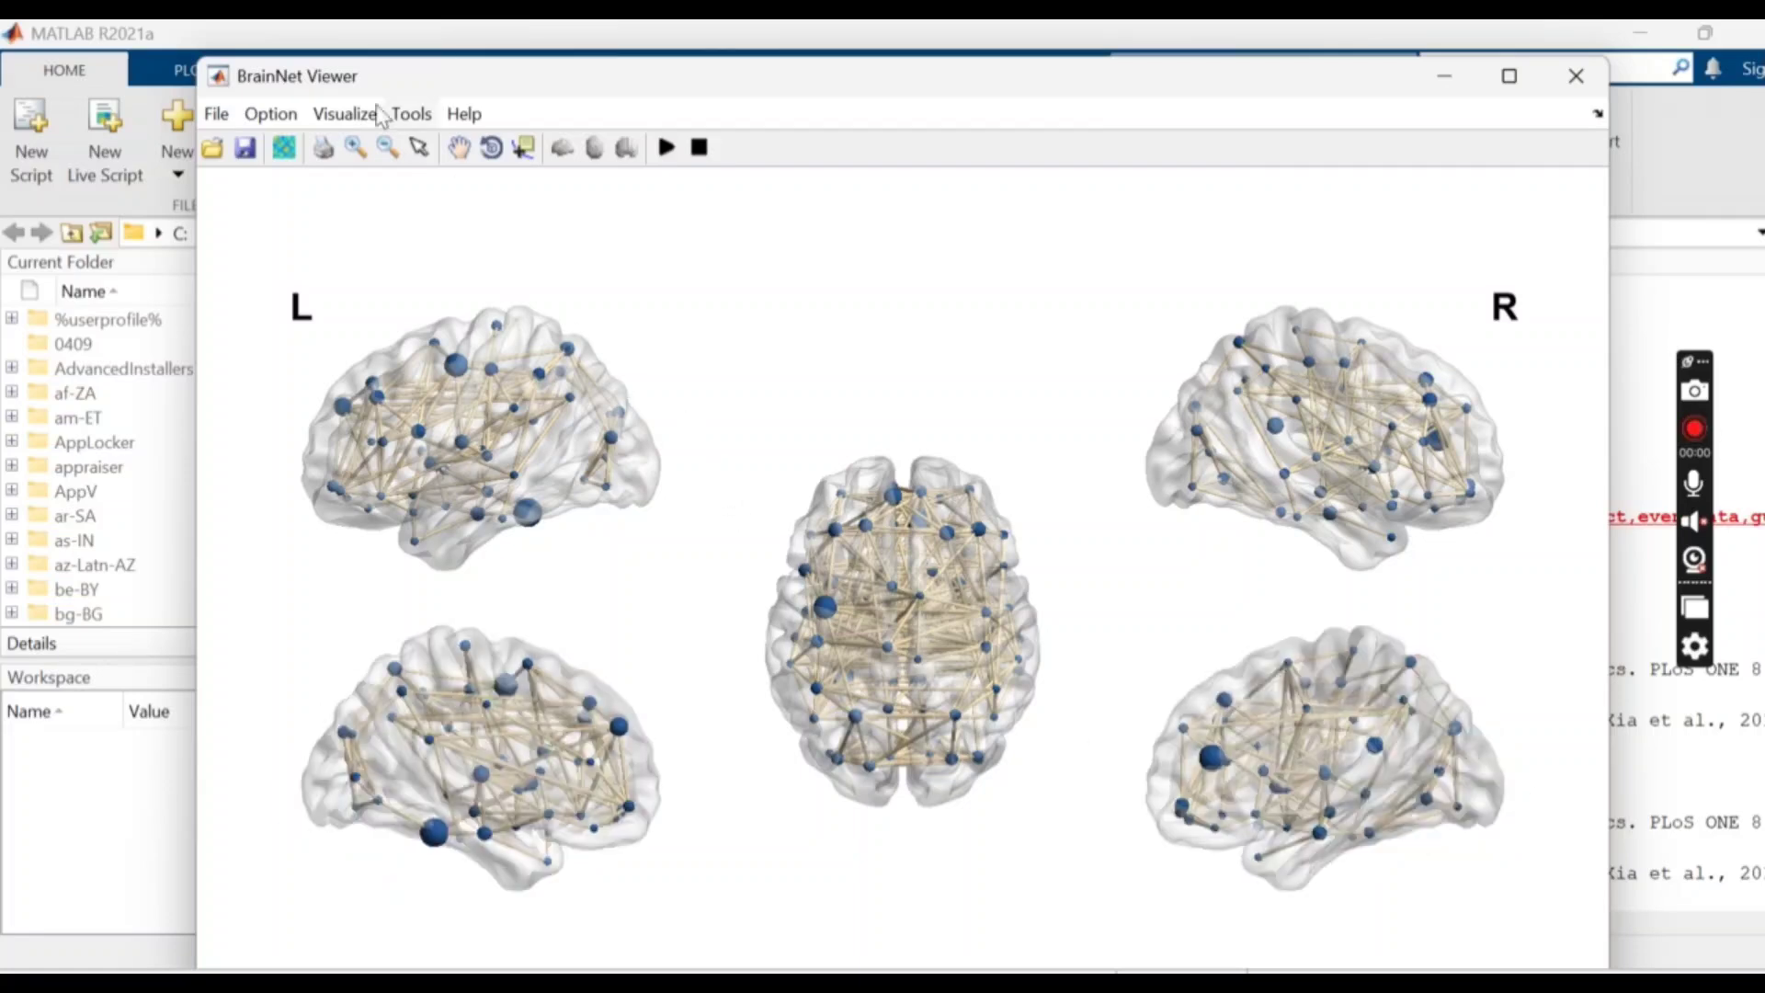
Step: Reopen the display options and review the image dimensions and DPI setting
{"action": "left_click", "coordinate": [298, 116]}
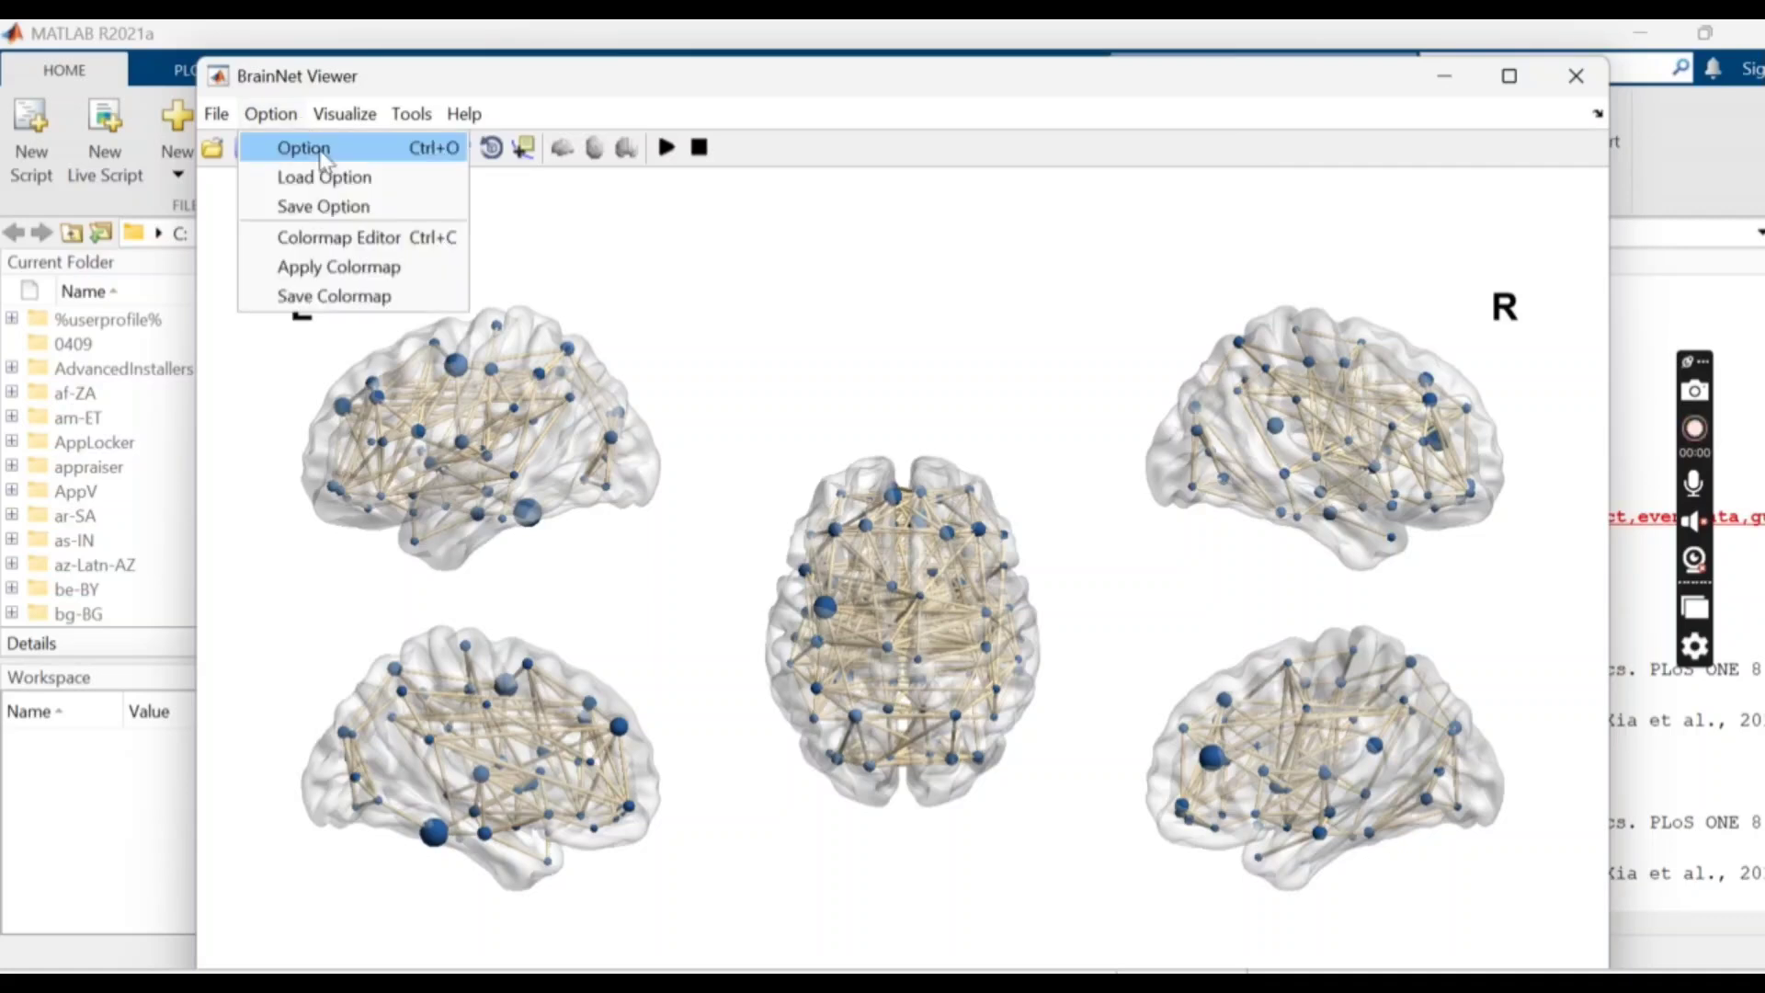
{"action": "left_click", "coordinate": [322, 156]}
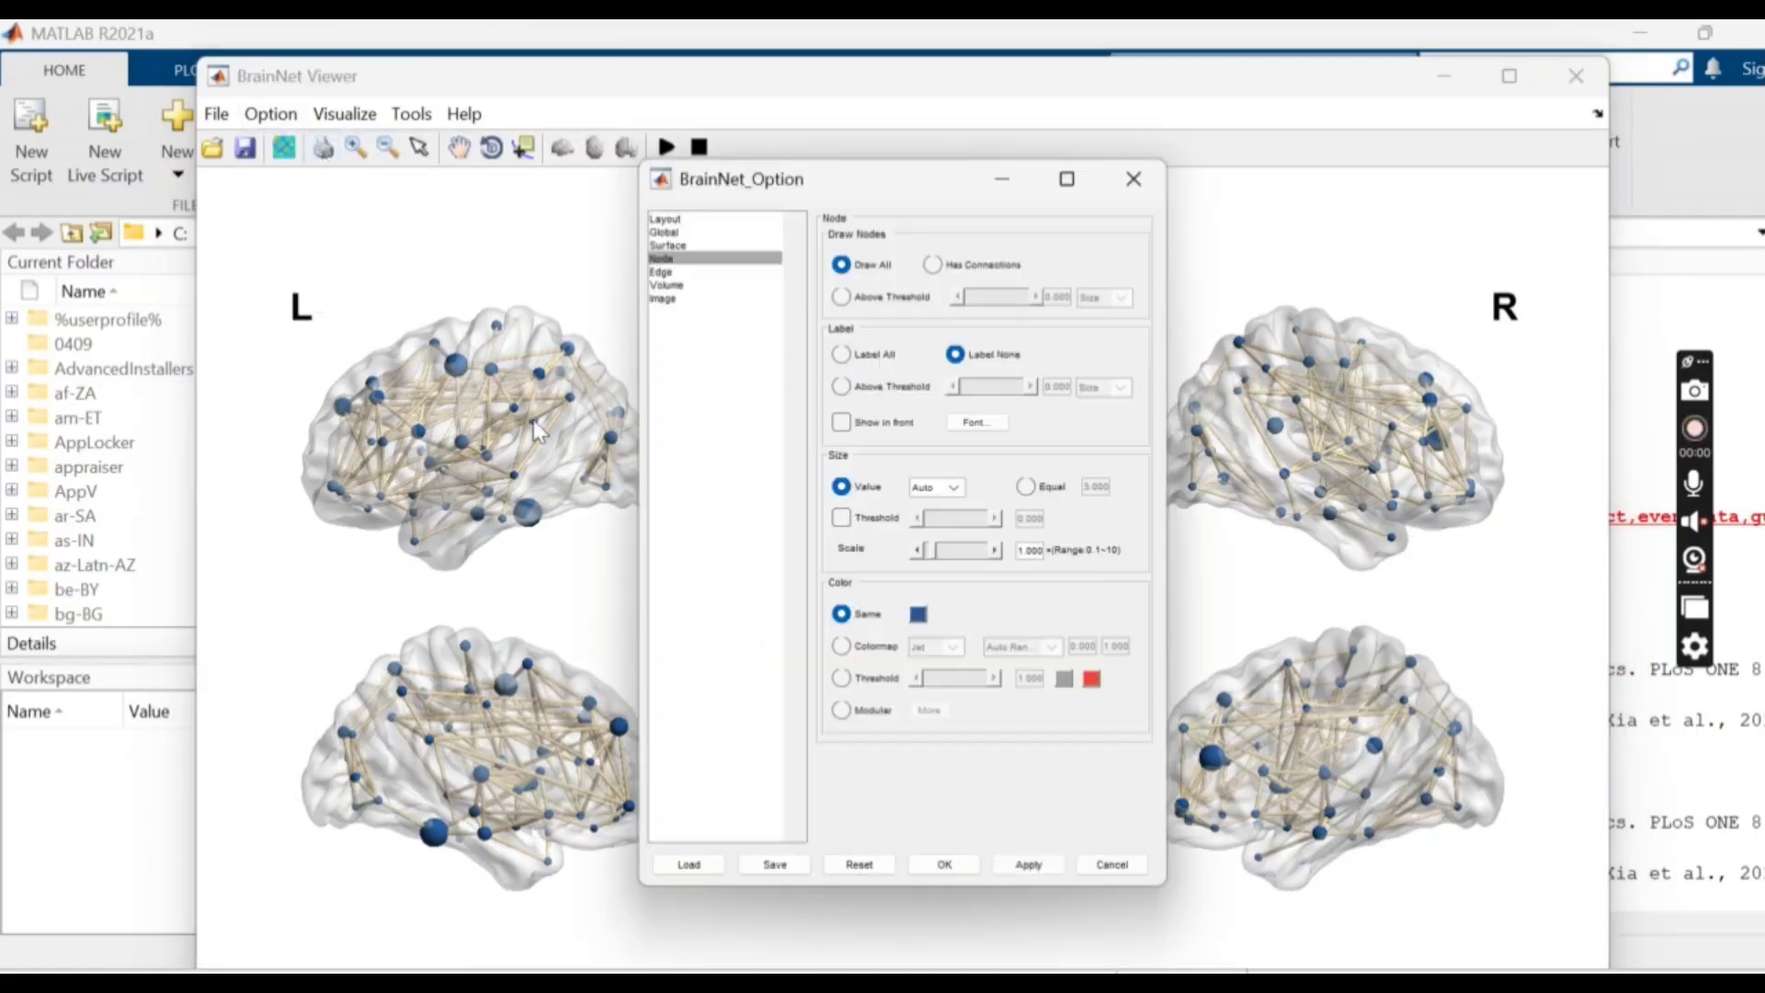
{"action": "left_click", "coordinate": [692, 311]}
{"action": "left_click", "coordinate": [926, 425]}
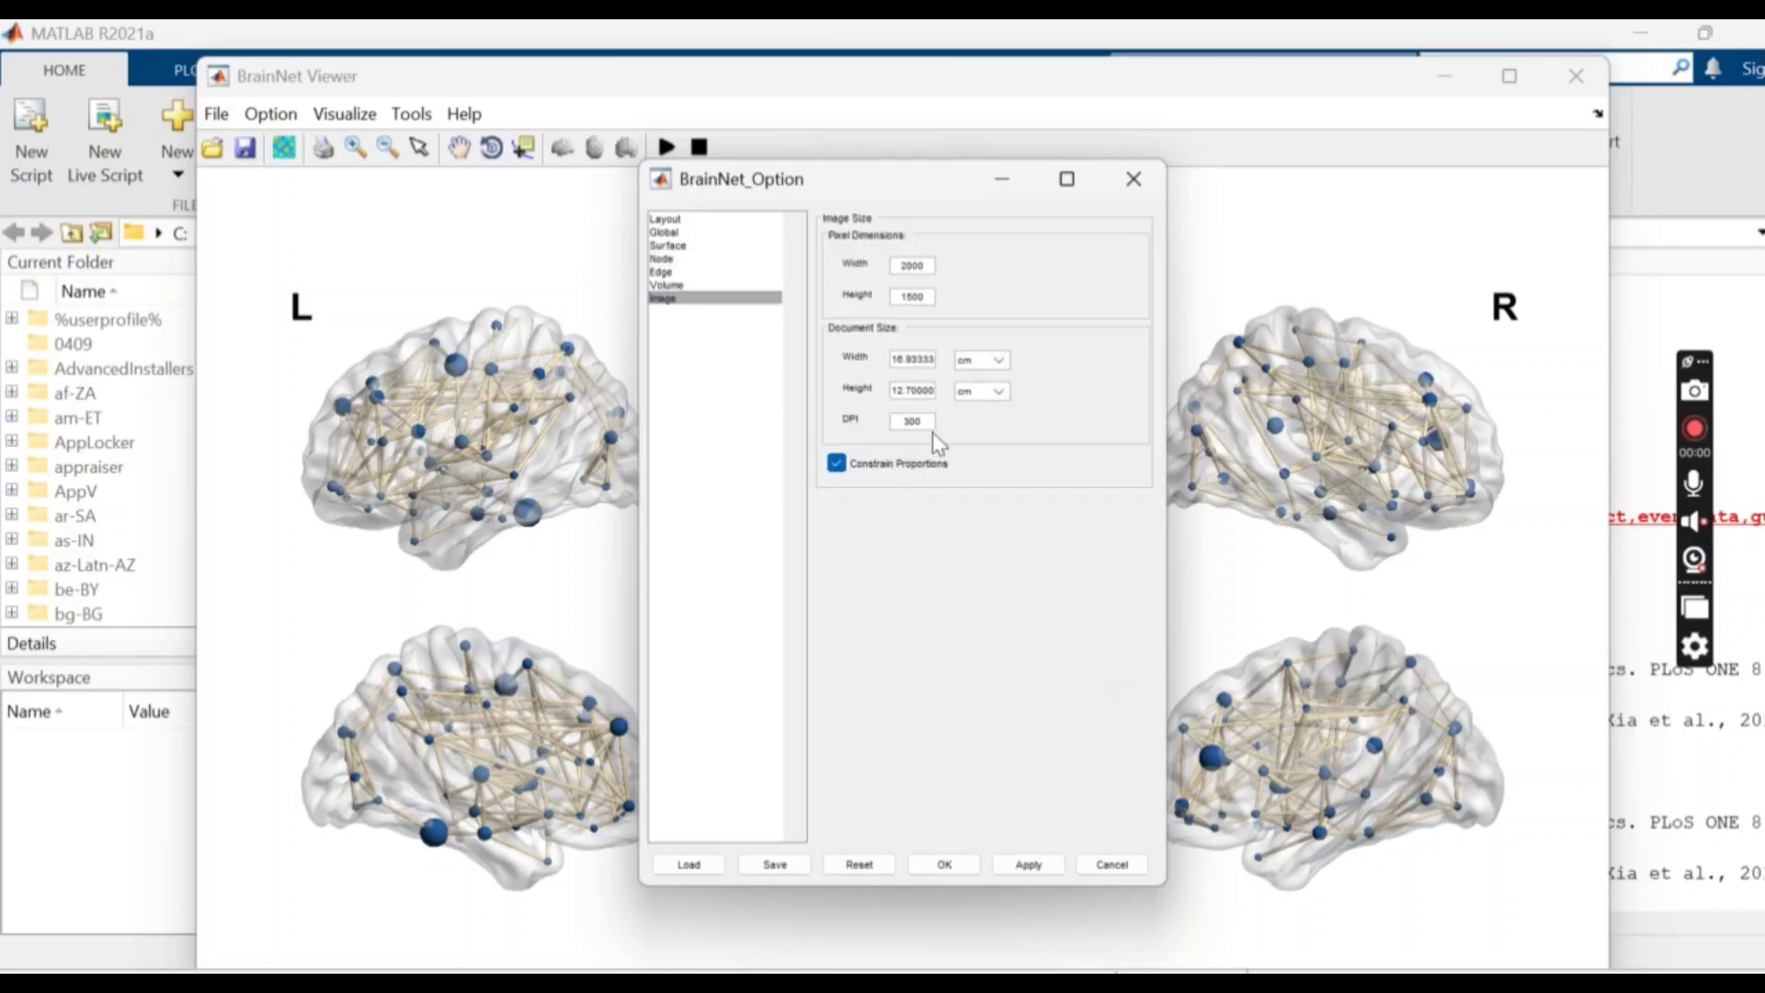
{"action": "type", "text": "0"}
Step: Colour the nodes with the Jet colormap, leaving the size threshold off, apply it and reposition the viewer window to show the colour bar
{"action": "left_click", "coordinate": [714, 260]}
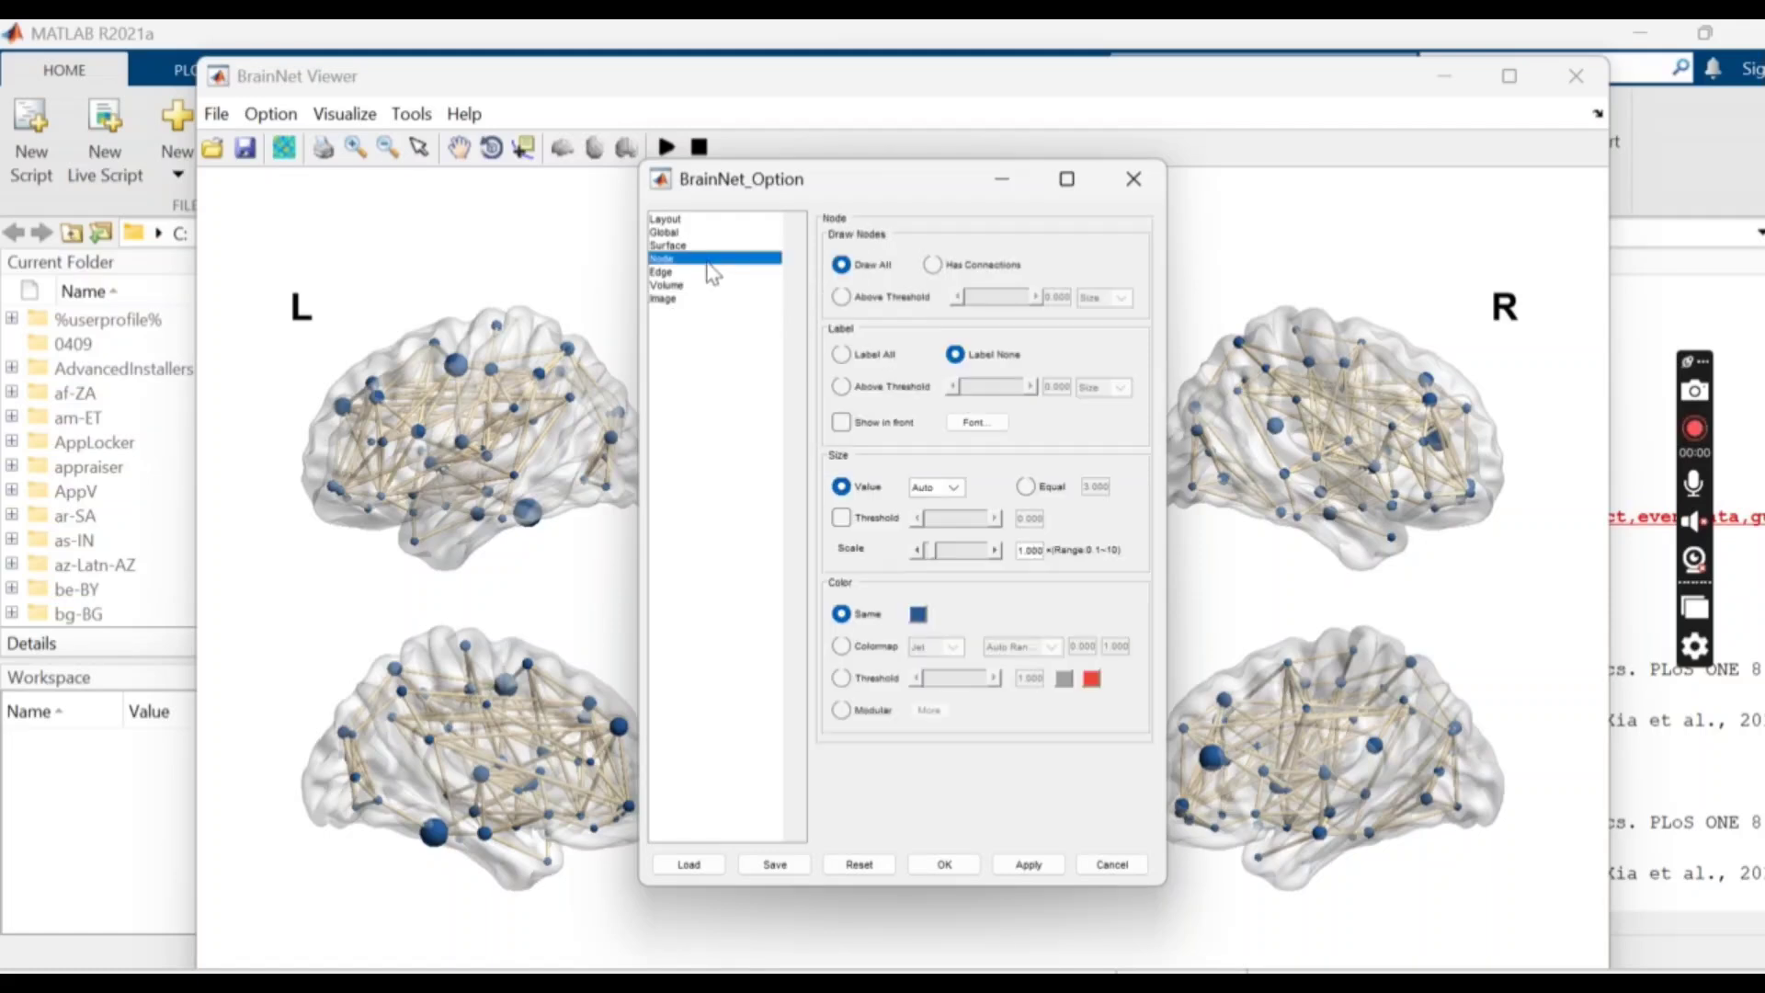
{"action": "left_click", "coordinate": [885, 515]}
{"action": "left_click", "coordinate": [856, 514]}
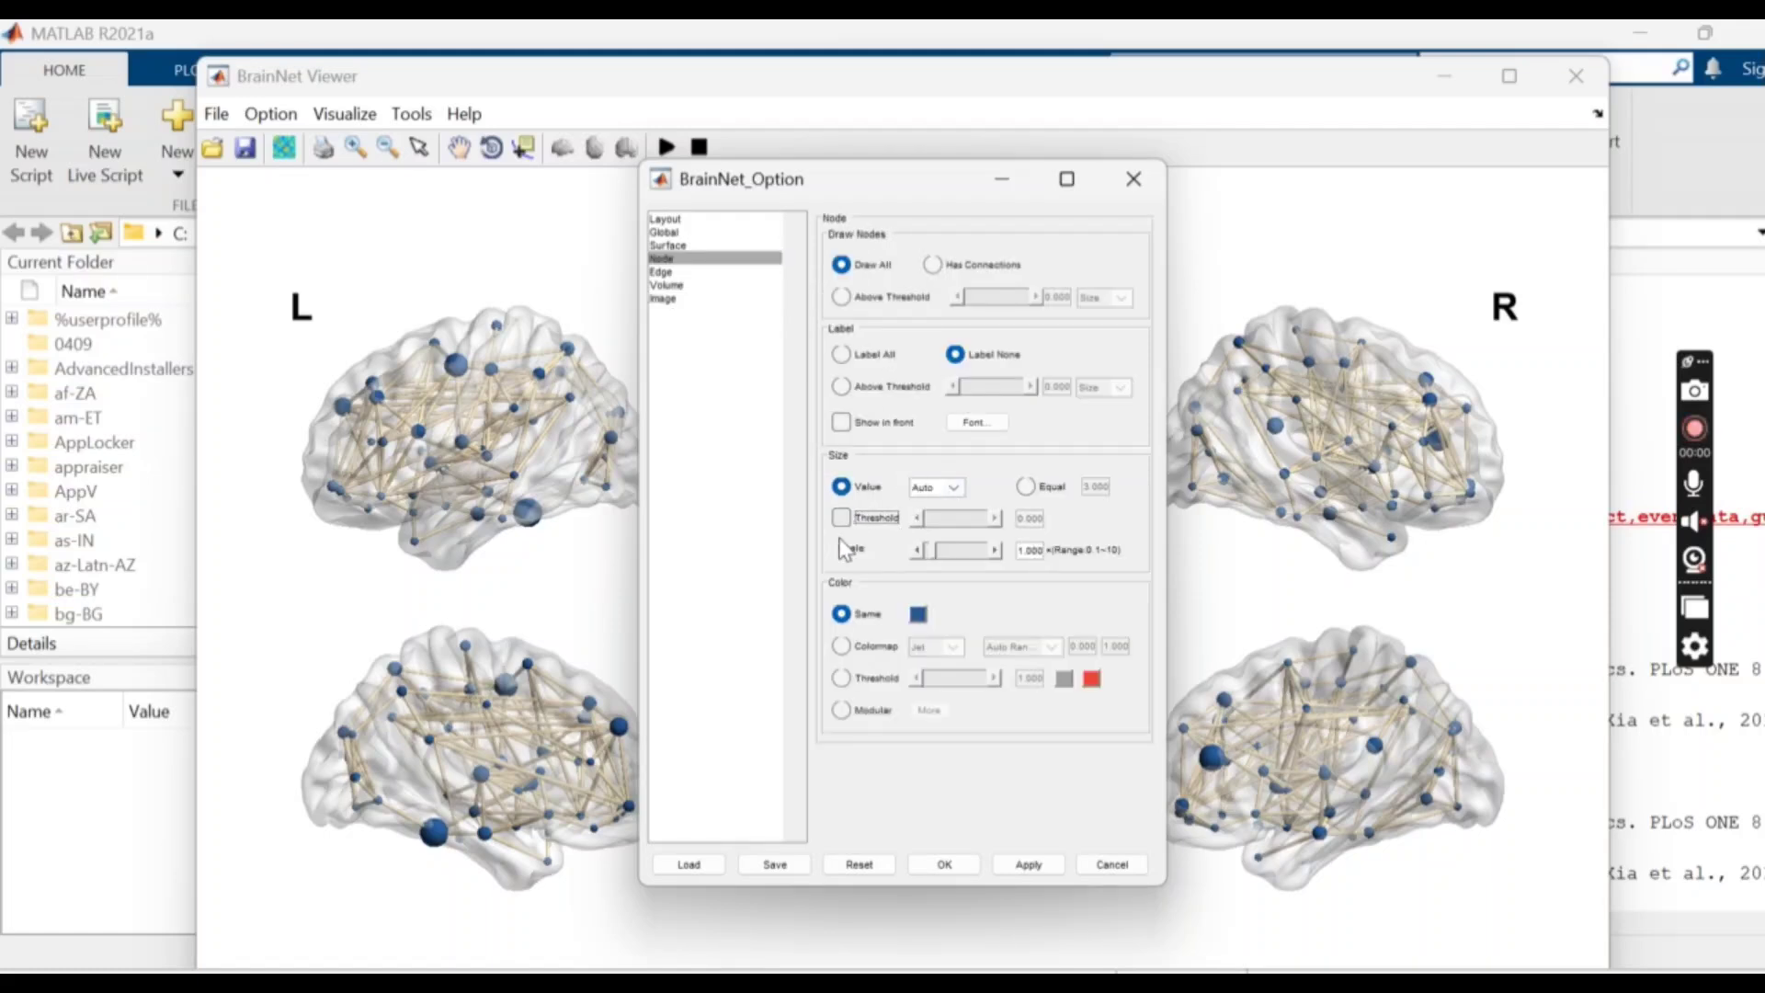
{"action": "left_click", "coordinate": [863, 647]}
{"action": "left_click", "coordinate": [1054, 864]}
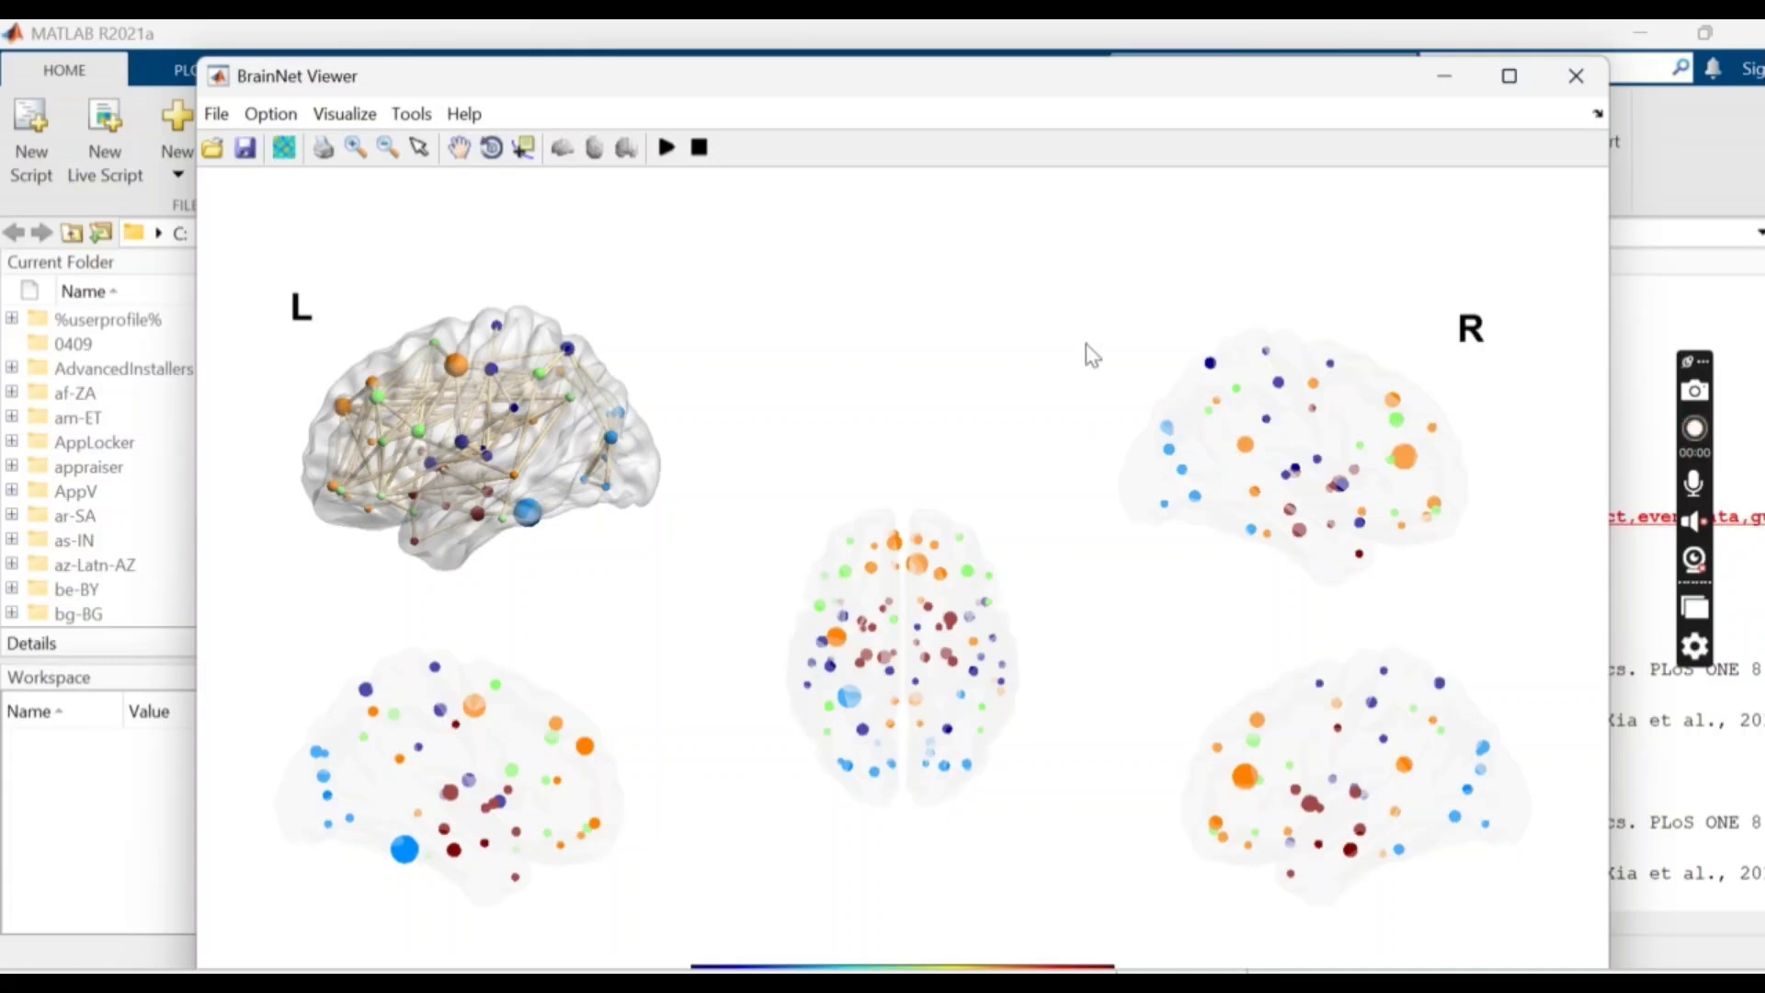
{"action": "mouse_move", "coordinate": [1057, 83]}
{"action": "left_mouse_down"}
{"action": "mouse_move", "coordinate": [1045, 20]}
{"action": "mouse_move", "coordinate": [1042, 78]}
{"action": "left_mouse_up"}
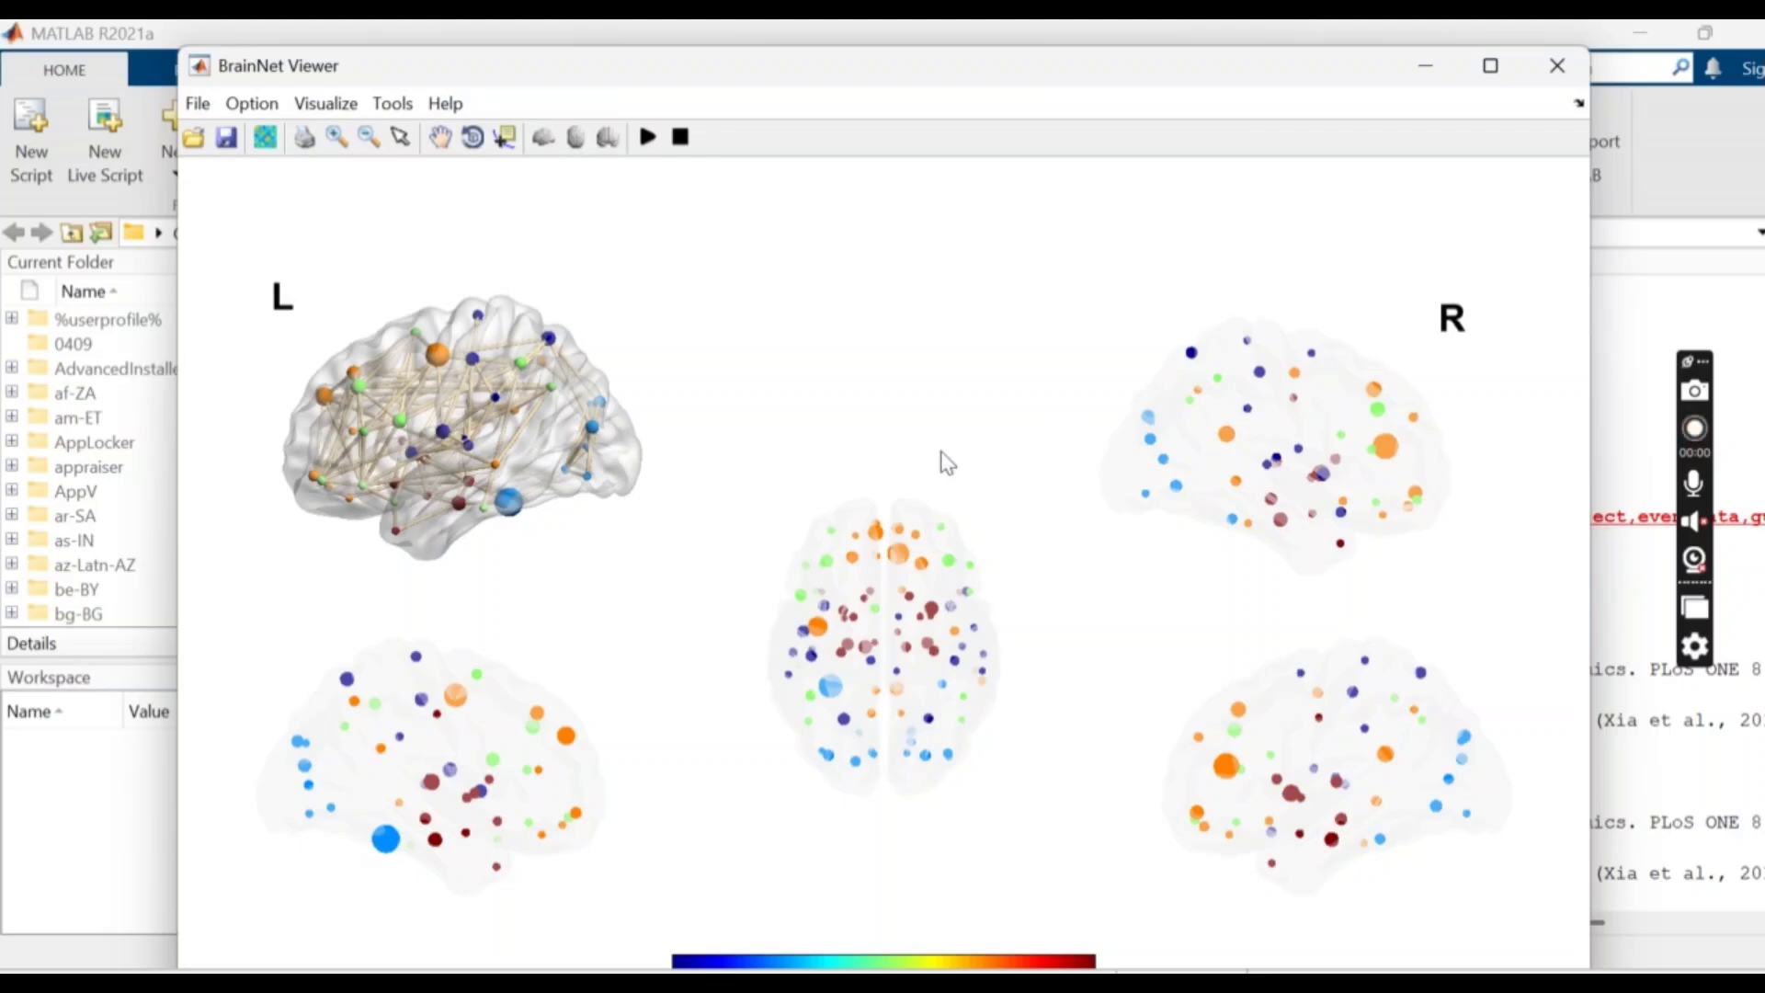